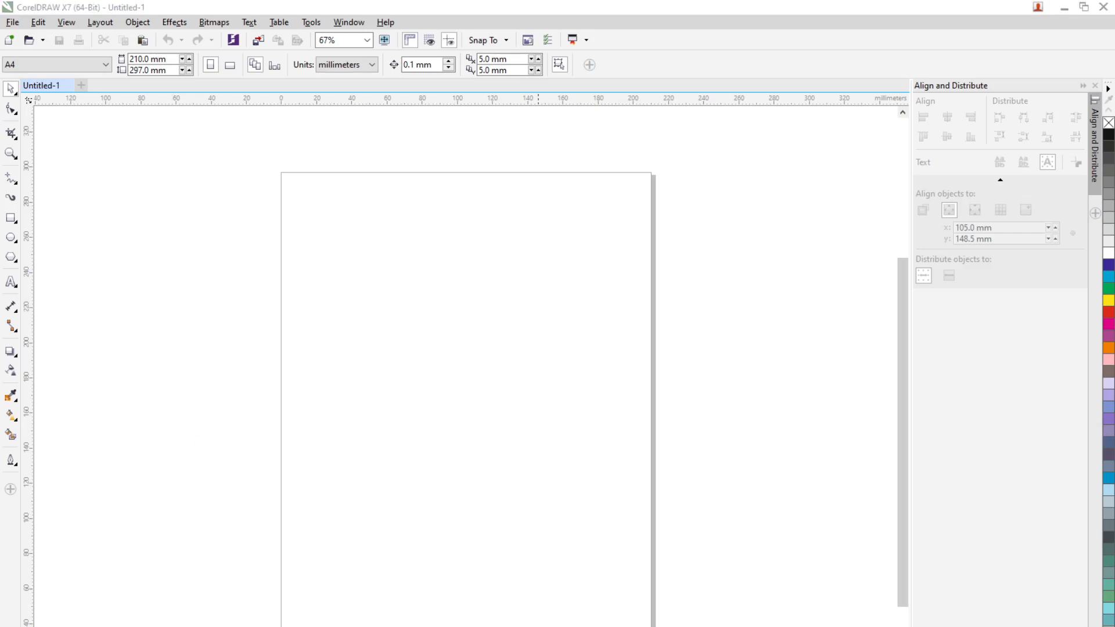
# Switch to the Google Meet call, view its participant list, and return to CorelDRAW.
pyautogui.hotkey('alt', 'Tab')
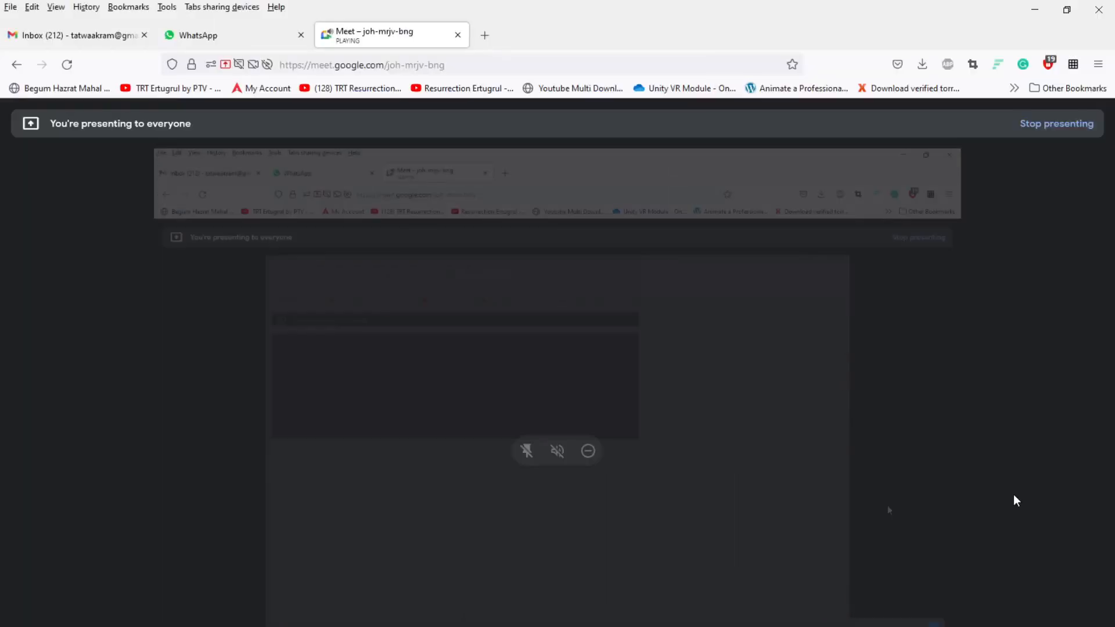
pyautogui.click(987, 626)
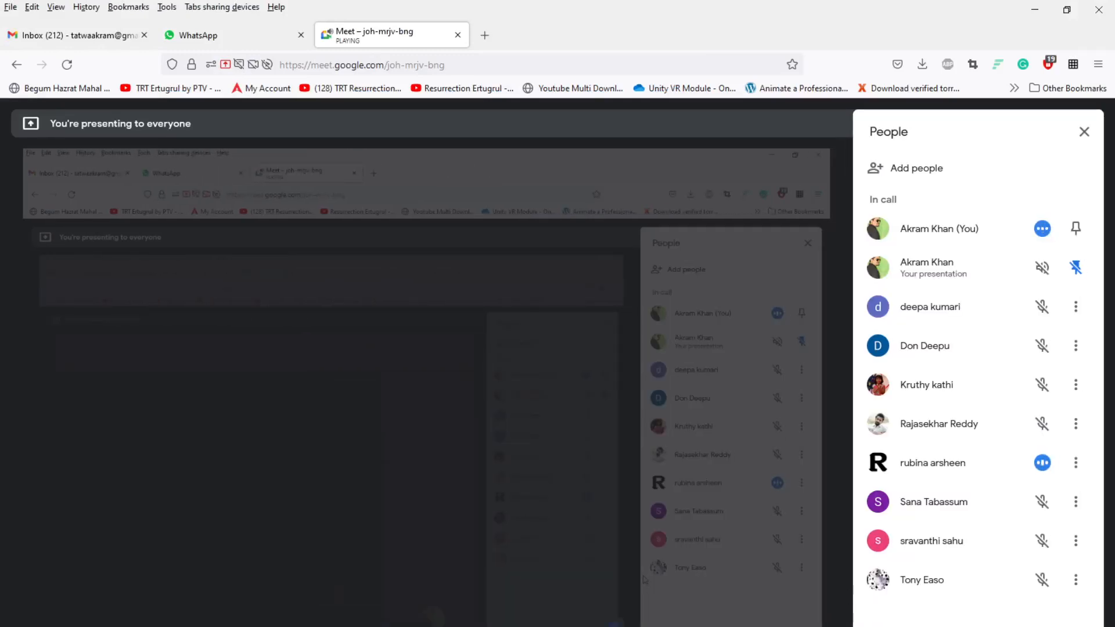
pyautogui.hotkey('alt', 'Tab')
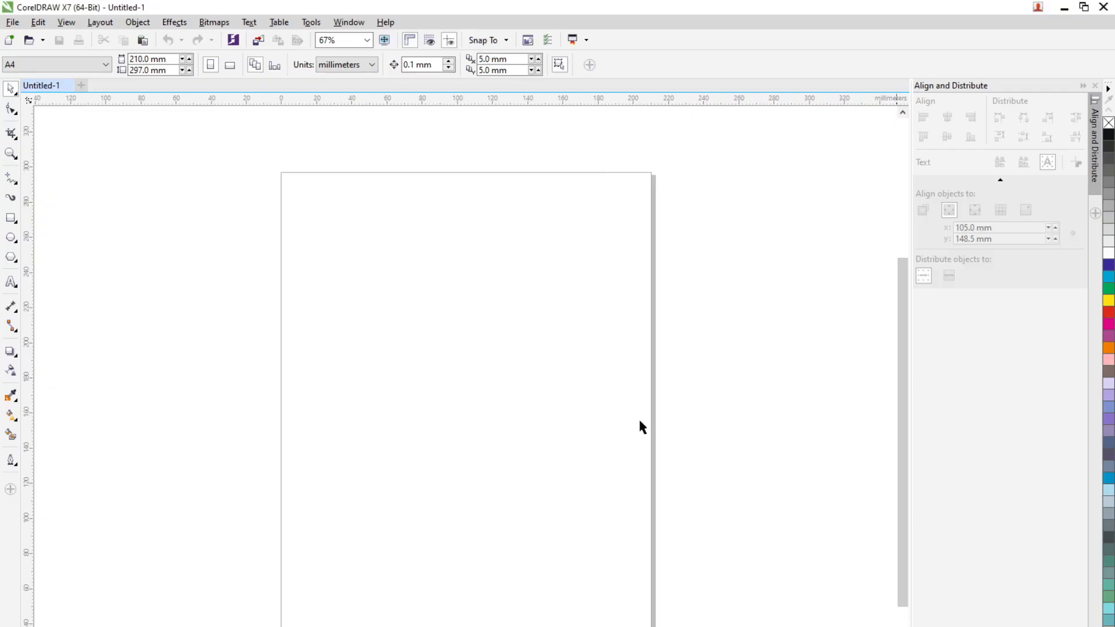
# Display the Align and Distribute, Step and Repeat, Shaping, Fillet/Scallop/Chamfer and Join Curves dockers, with Align and Distribute active.
pyautogui.rightClick(1097, 218)
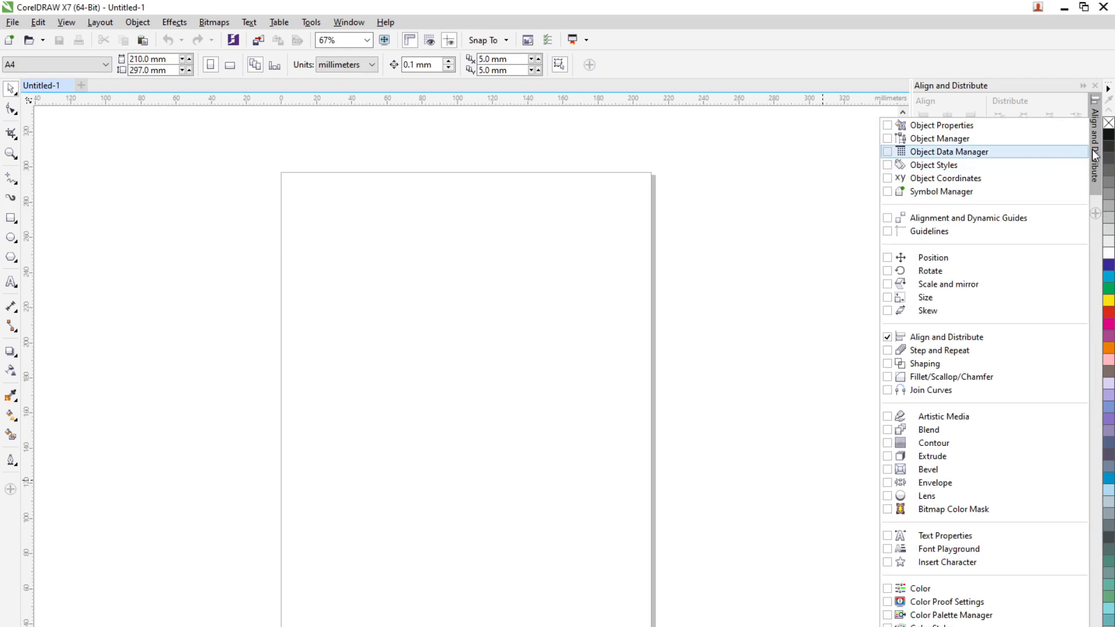
pyautogui.click(888, 338)
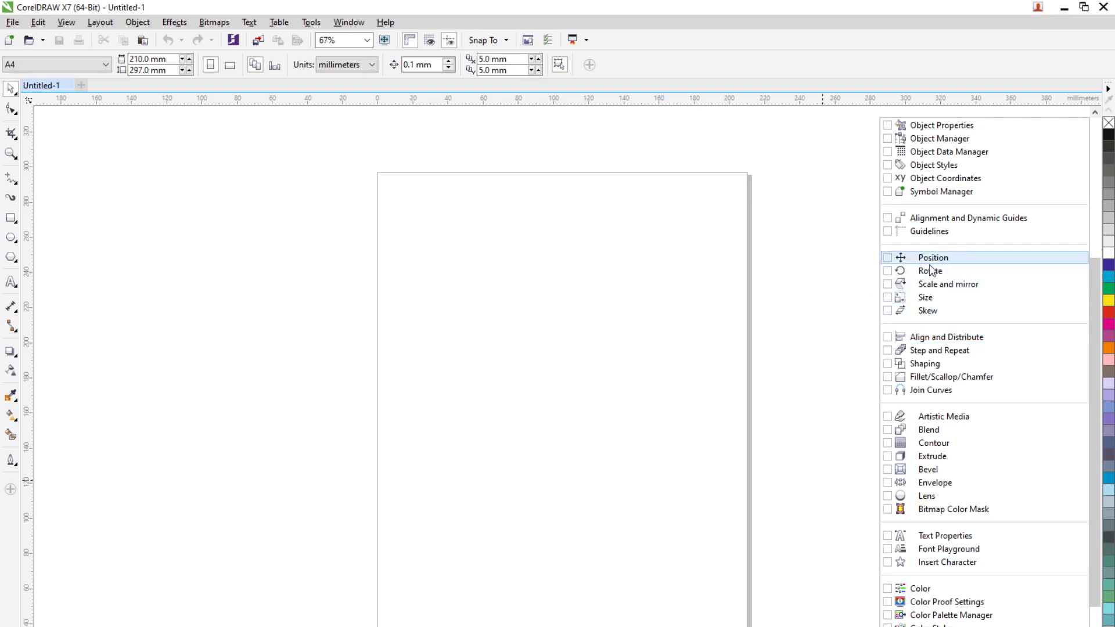
pyautogui.click(924, 341)
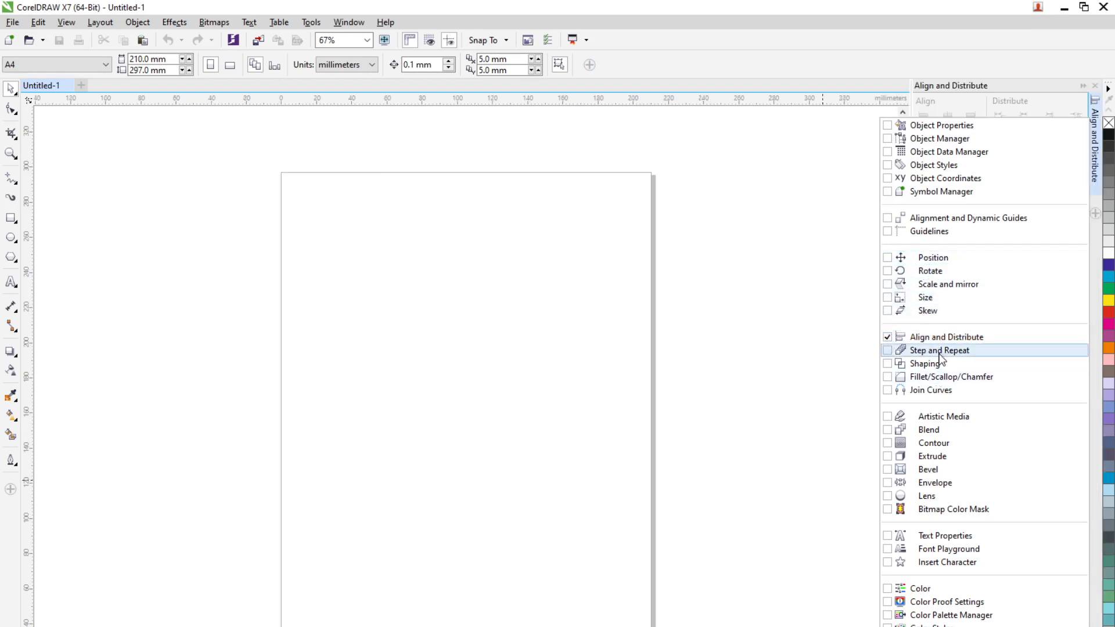
pyautogui.click(941, 351)
pyautogui.click(933, 364)
pyautogui.click(941, 377)
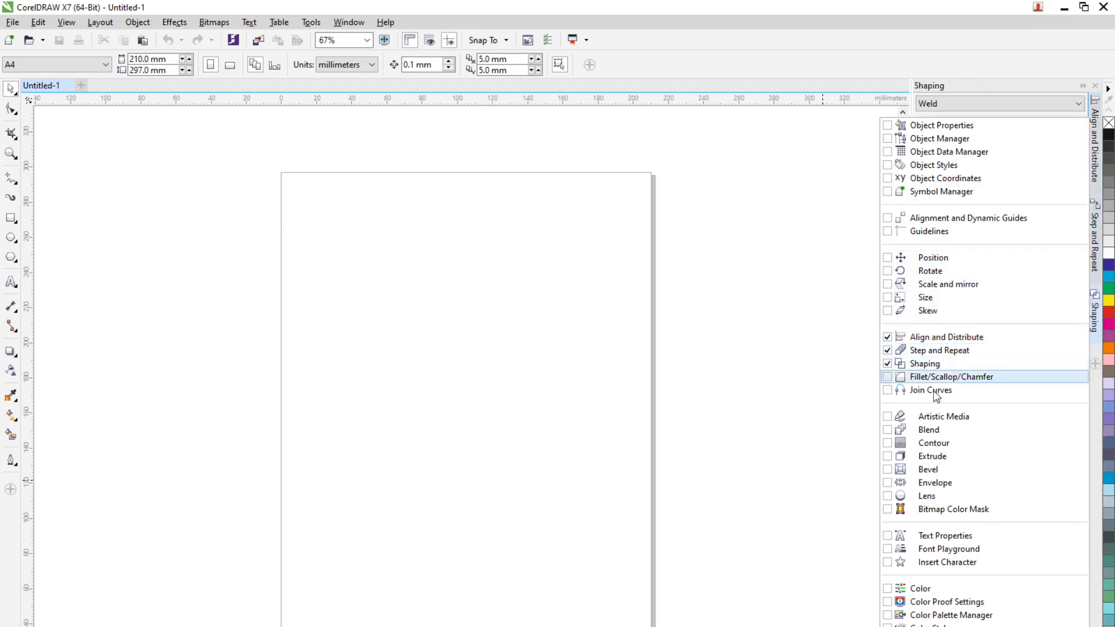
pyautogui.click(936, 390)
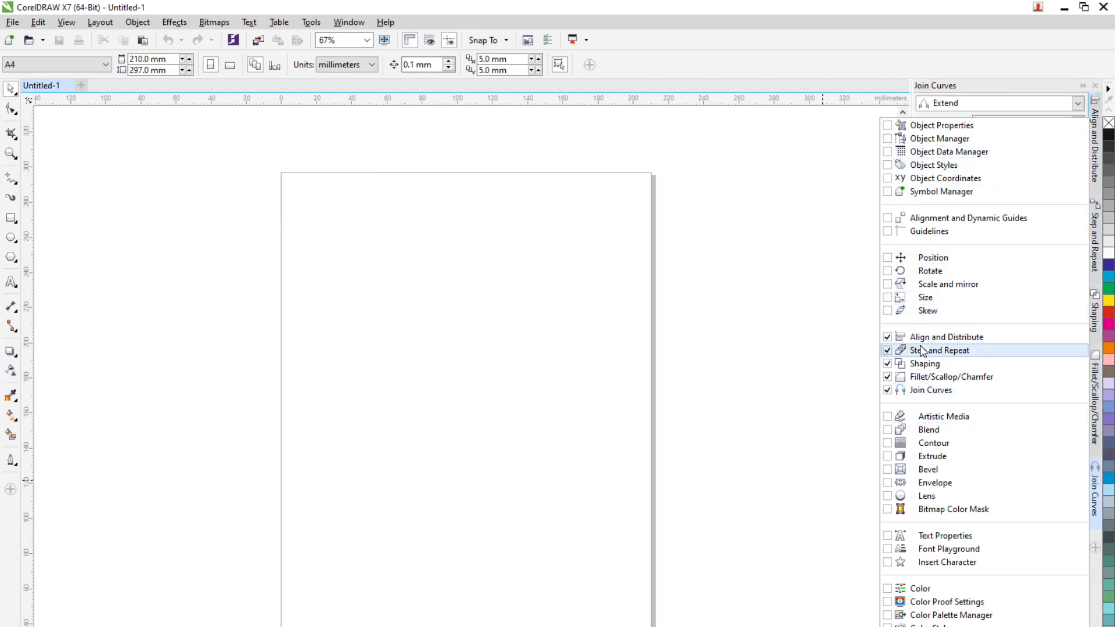
pyautogui.click(1100, 177)
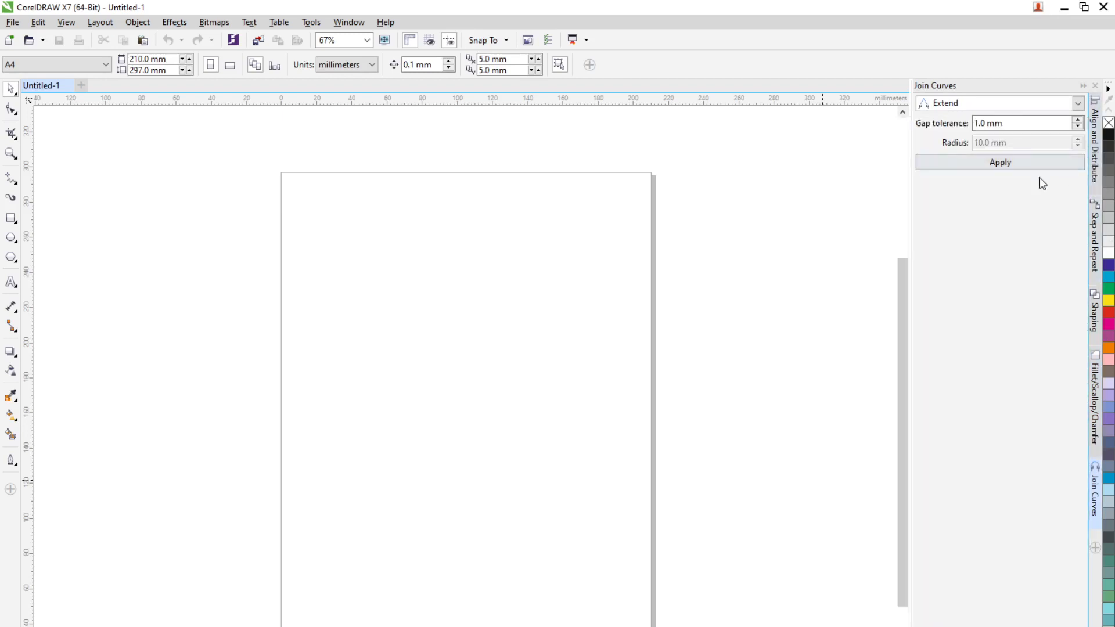
pyautogui.click(1095, 155)
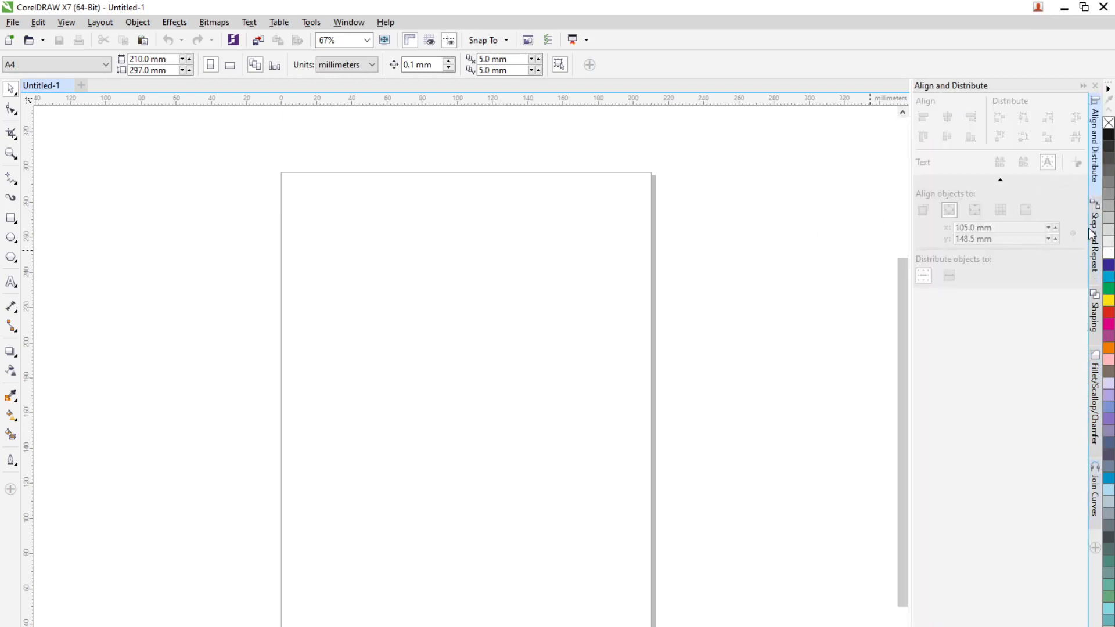
# Draw a red-filled ellipse about 27 by 30 mm on the page, centered near X 85 mm, Y 193 mm.
pyautogui.click(10, 237)
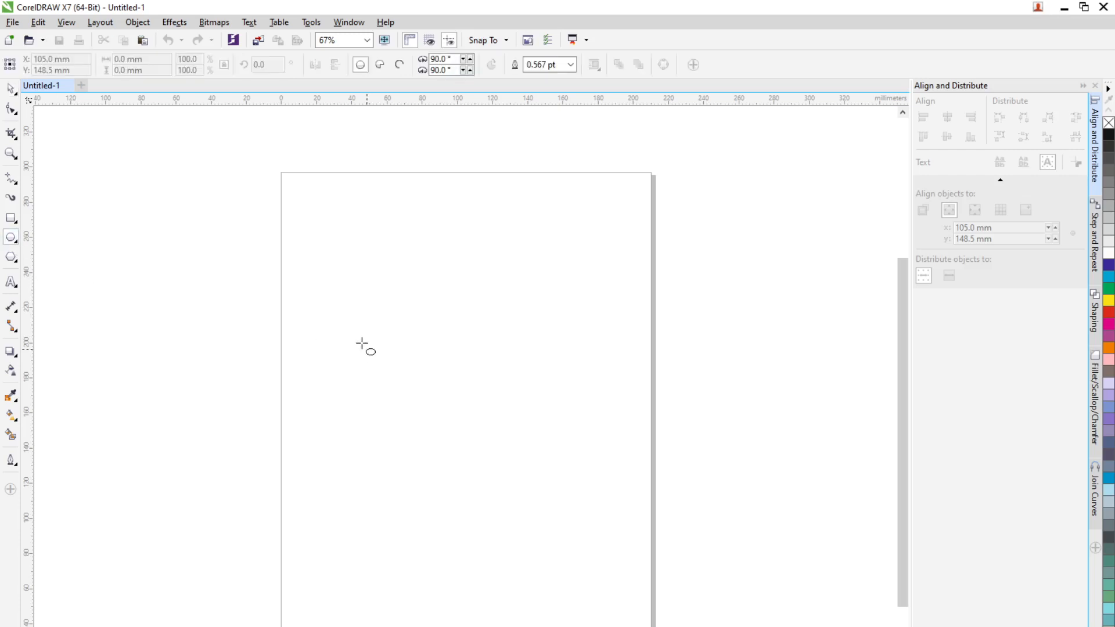
pyautogui.moveTo(361, 343); pyautogui.dragTo(414, 388)
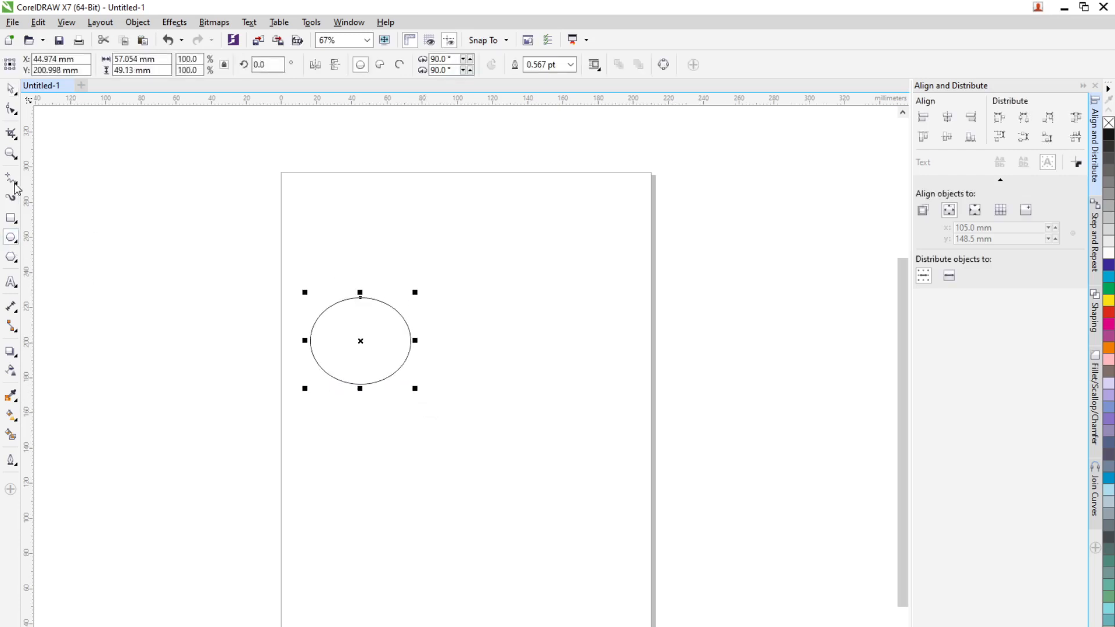
pyautogui.press('space')
pyautogui.moveTo(361, 291); pyautogui.dragTo(361, 269)
pyautogui.moveTo(417, 269); pyautogui.dragTo(389, 297)
pyautogui.click(1109, 313)
pyautogui.moveTo(361, 331); pyautogui.dragTo(431, 357)
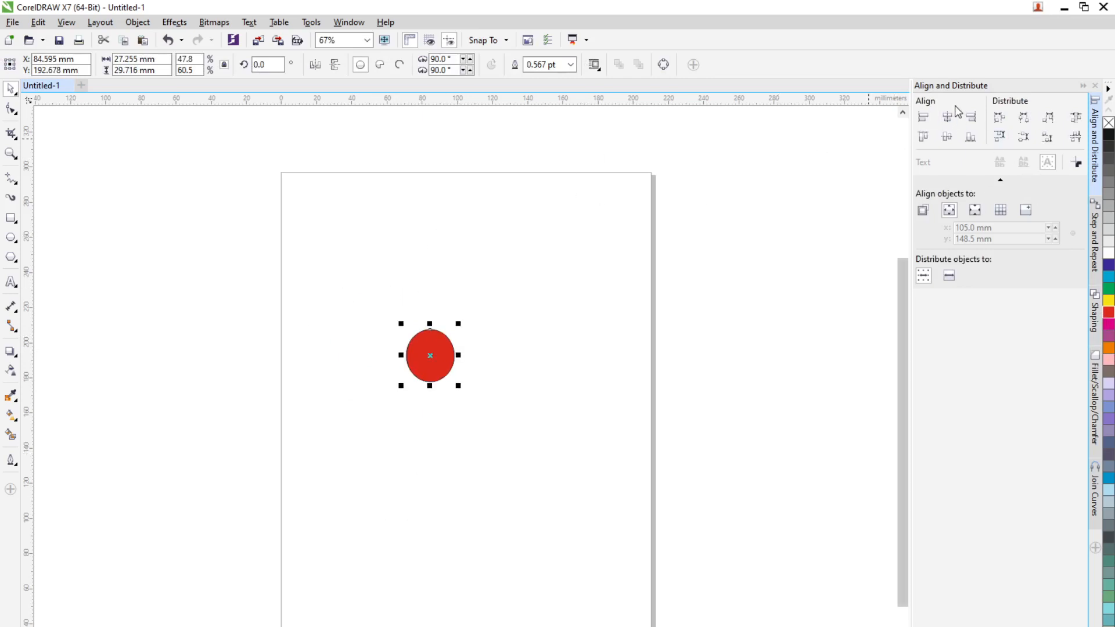
# Try aligning the red ellipse to the page's right, top, bottom and left edges and to the page center.
pyautogui.click(971, 118)
pyautogui.click(925, 137)
pyautogui.click(970, 137)
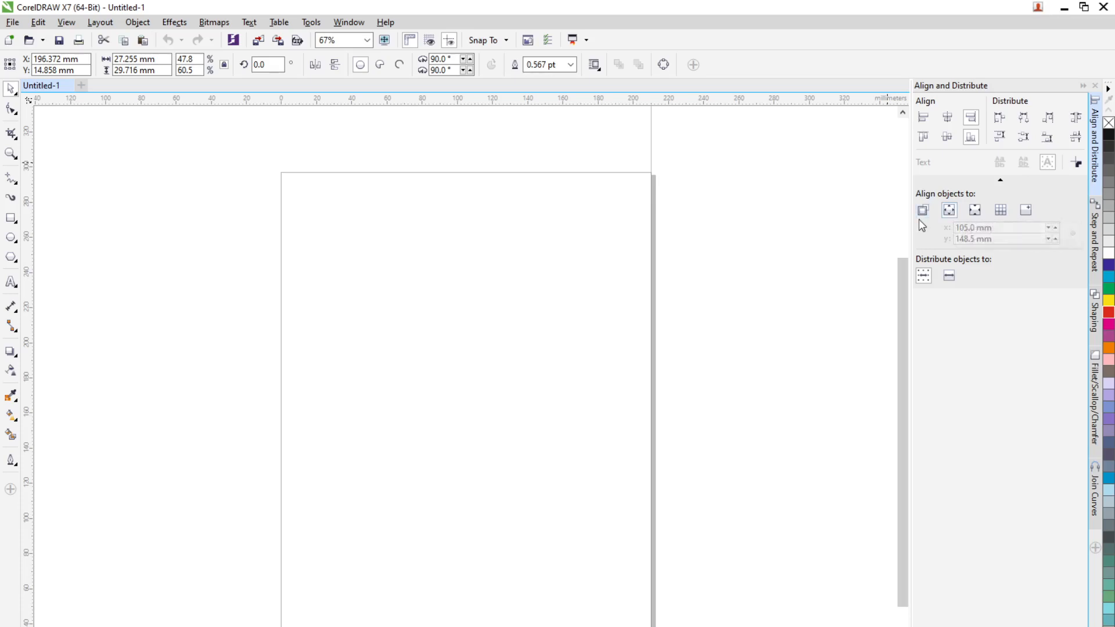
pyautogui.click(923, 117)
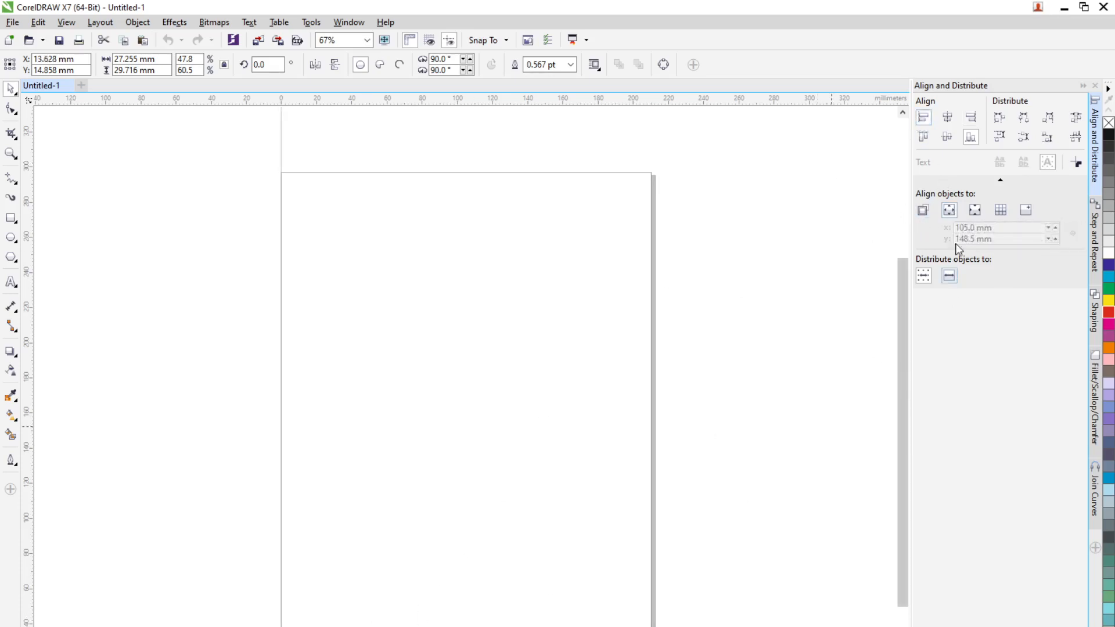
pyautogui.click(976, 211)
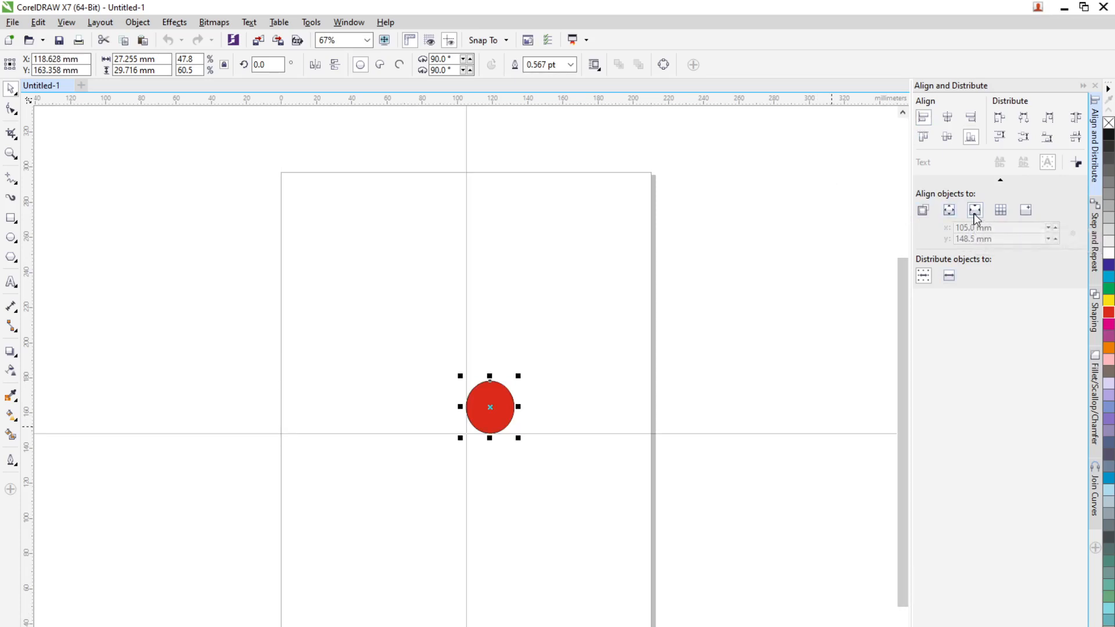
# Set the alignment reference to Active objects and place two copies of the red ellipse lower on the page.
pyautogui.click(924, 211)
pyautogui.click(545, 547)
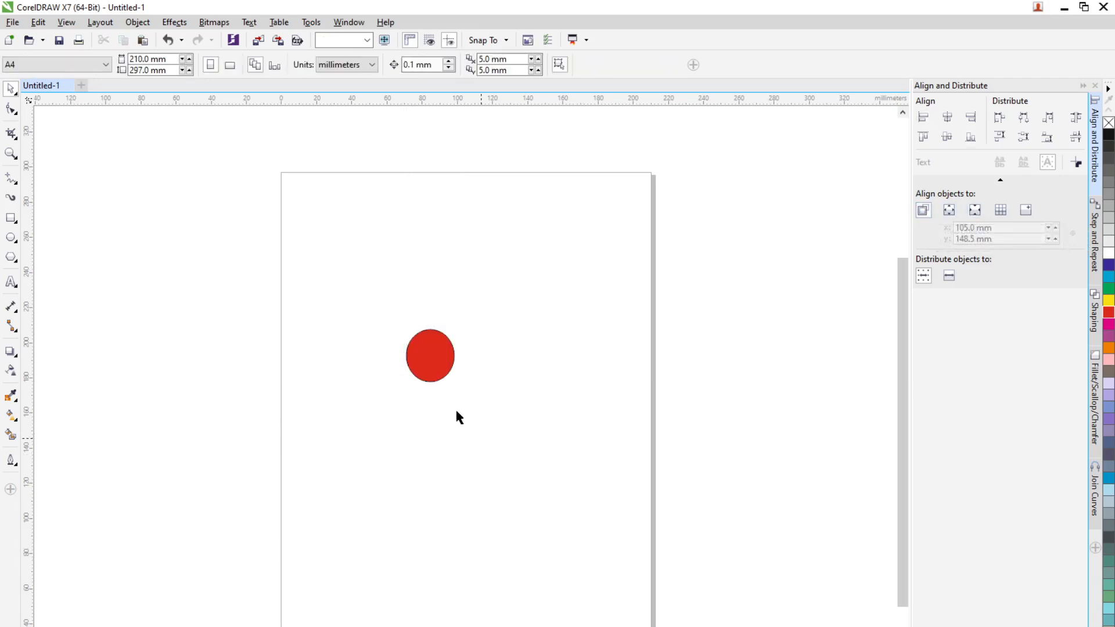
pyautogui.click(436, 361)
pyautogui.moveTo(432, 363); pyautogui.dragTo(568, 421)
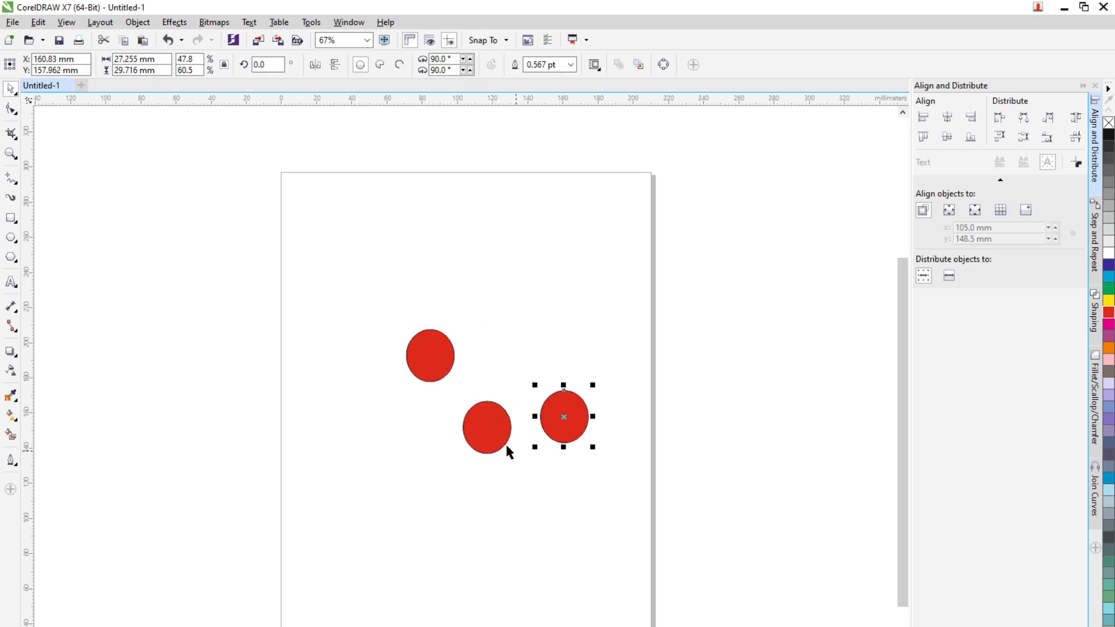
# Turn the middle copy into a blue ellipse about 80 by 87 mm, centered near X 110 mm, Y 139 mm.
pyautogui.click(505, 445)
pyautogui.moveTo(515, 459); pyautogui.dragTo(744, 560)
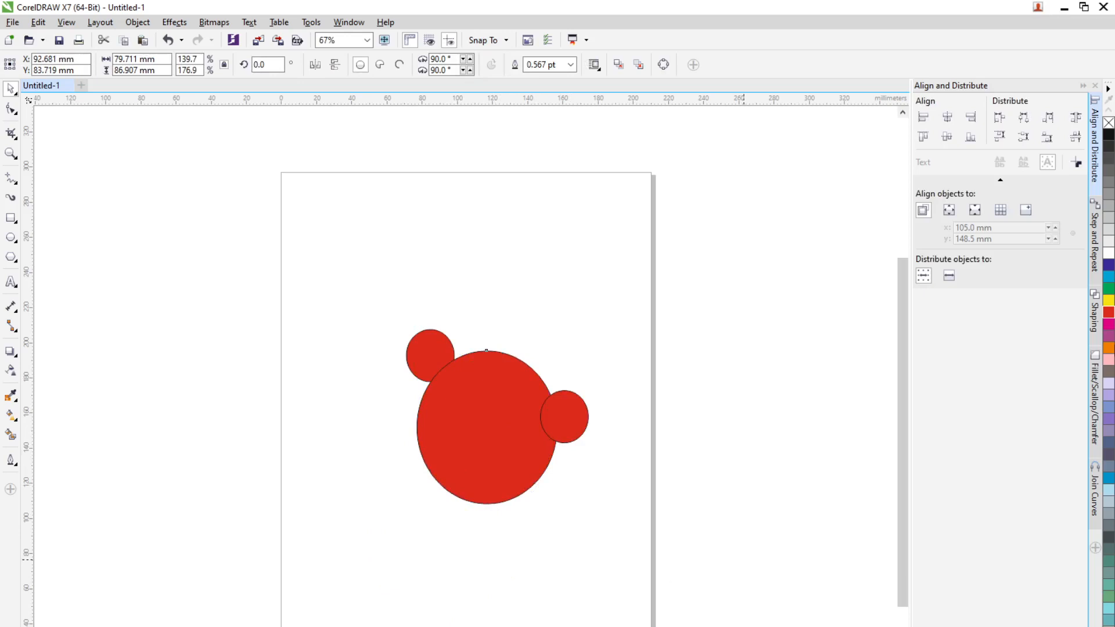
pyautogui.click(1109, 266)
pyautogui.moveTo(460, 542); pyautogui.dragTo(492, 445)
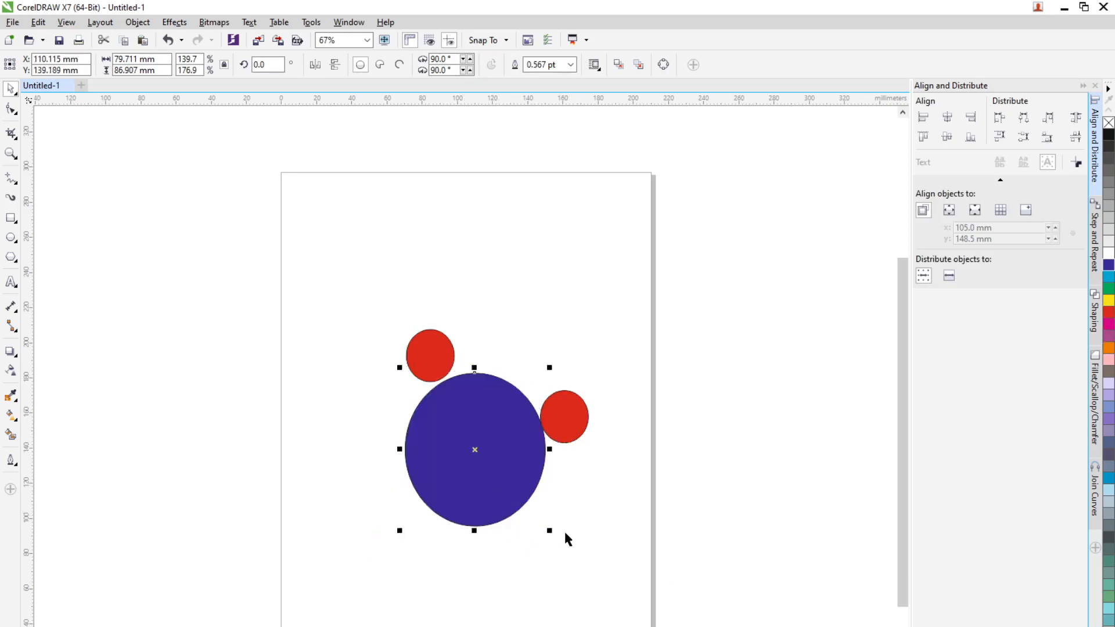
# Move the two red ellipses off the page, one to each side of the blue ellipse.
pyautogui.click(564, 529)
pyautogui.moveTo(567, 424); pyautogui.dragTo(737, 466)
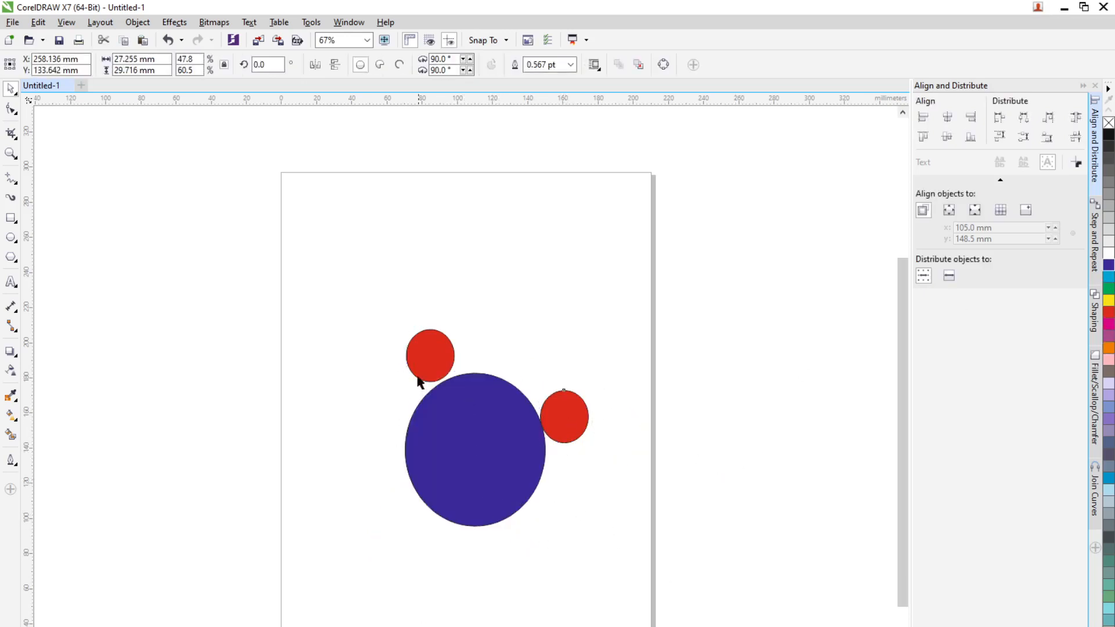
pyautogui.moveTo(409, 354); pyautogui.dragTo(200, 301)
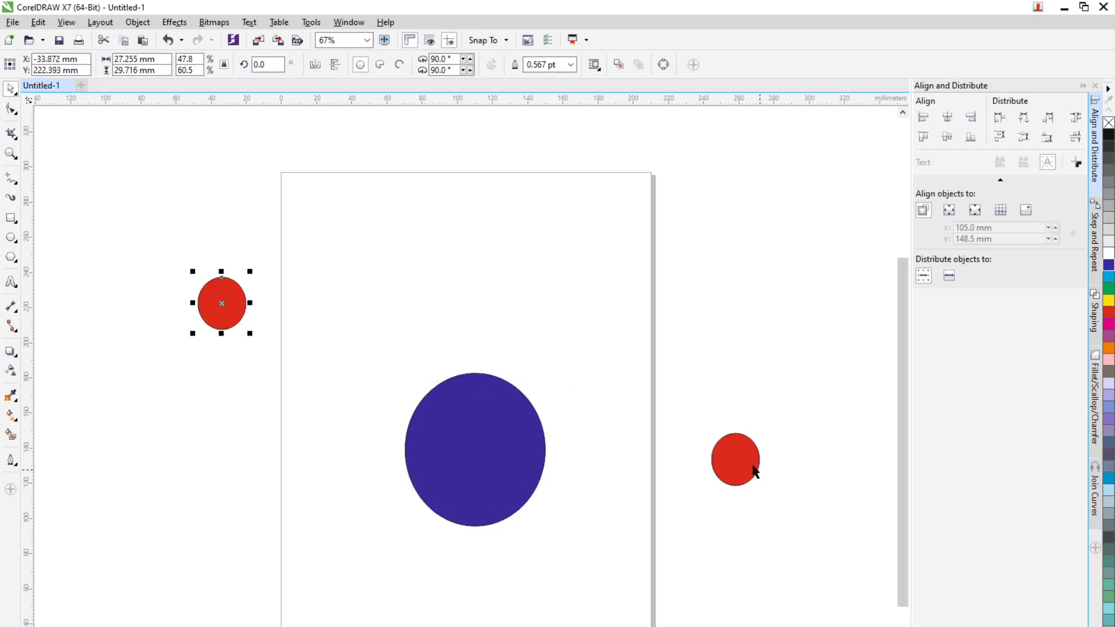
pyautogui.click(754, 472)
pyautogui.keyDown('shift'); pyautogui.click(232, 313); pyautogui.keyUp('shift')
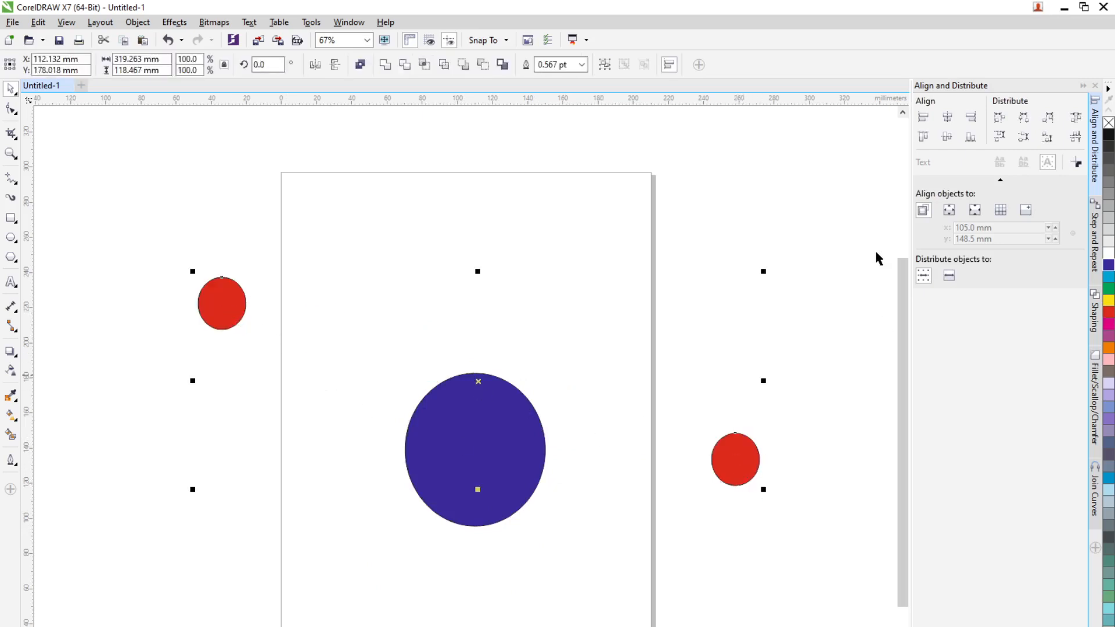
pyautogui.keyDown('shift'); pyautogui.click(494, 441); pyautogui.keyUp('shift')
pyautogui.click(924, 211)
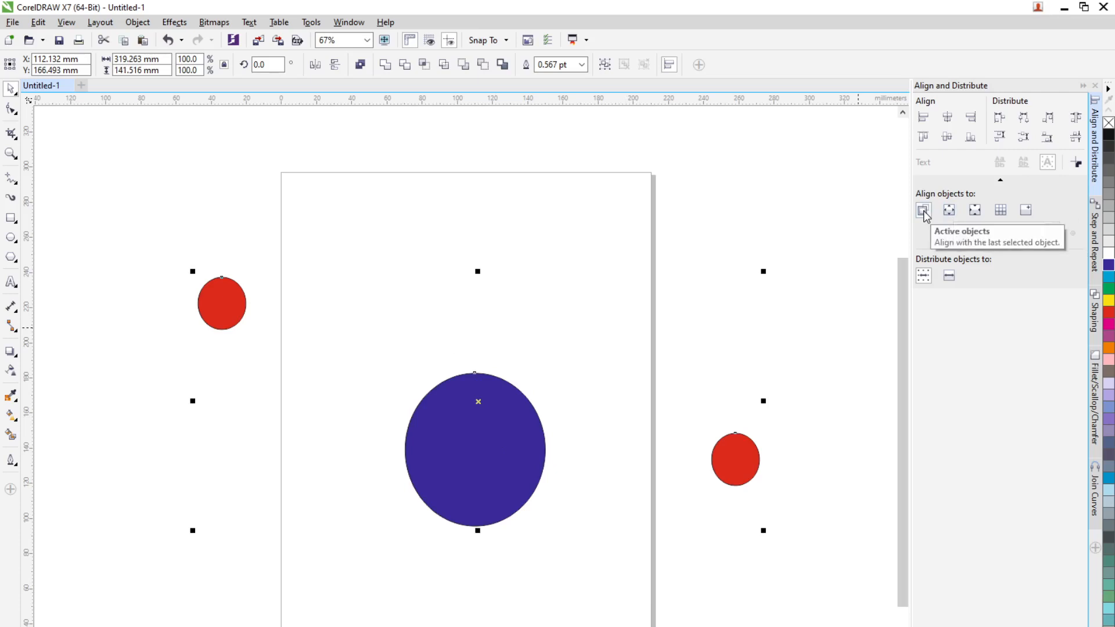
pyautogui.click(499, 452)
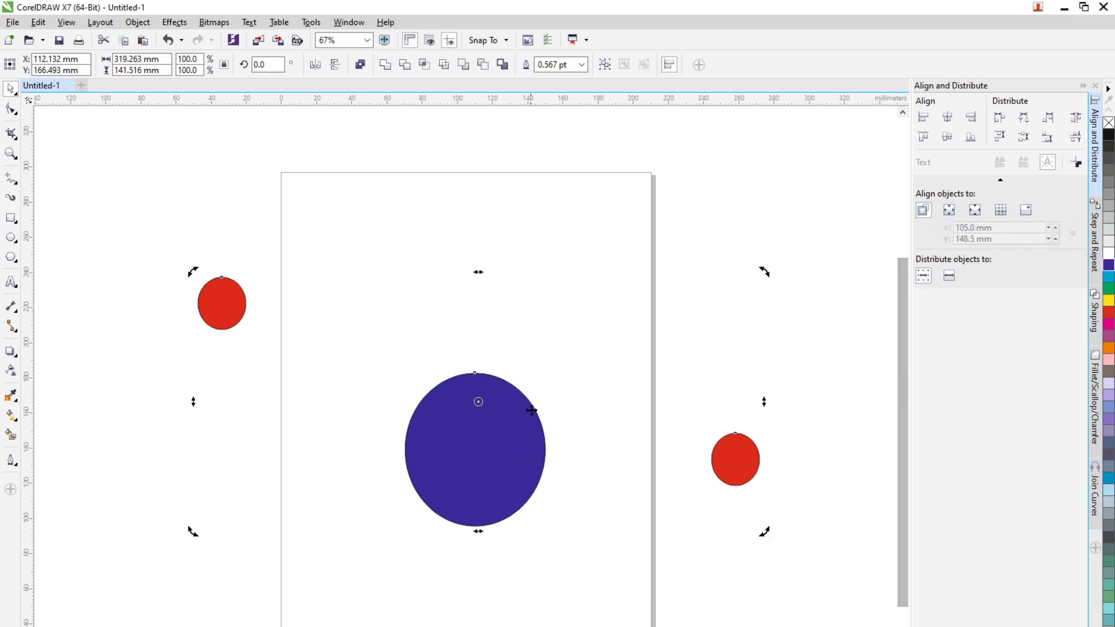
pyautogui.click(500, 421)
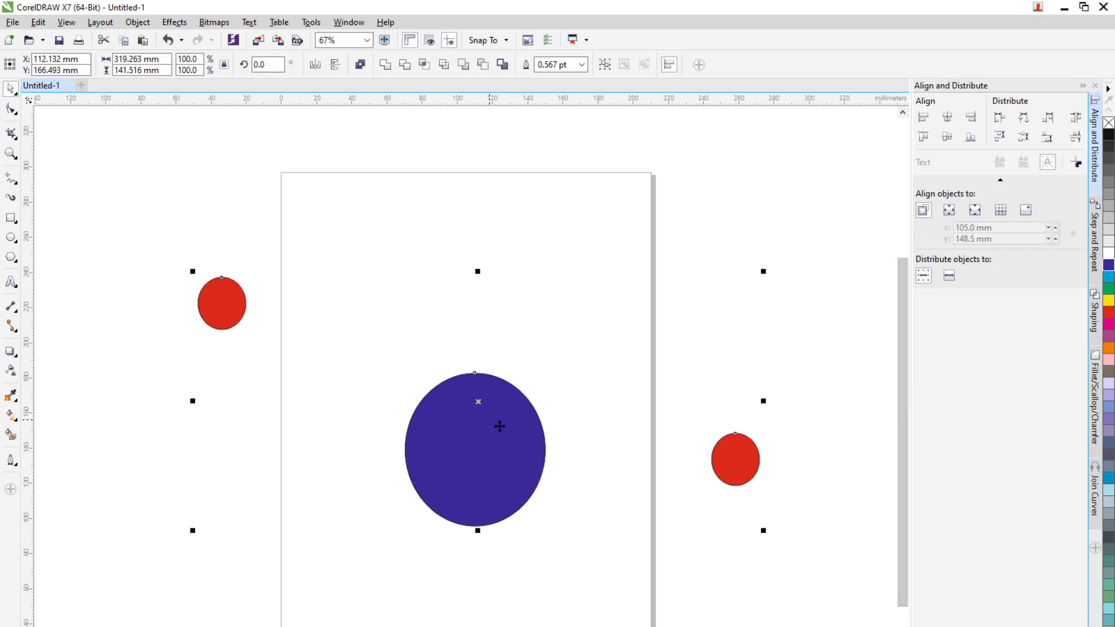
pyautogui.click(571, 413)
pyautogui.click(501, 440)
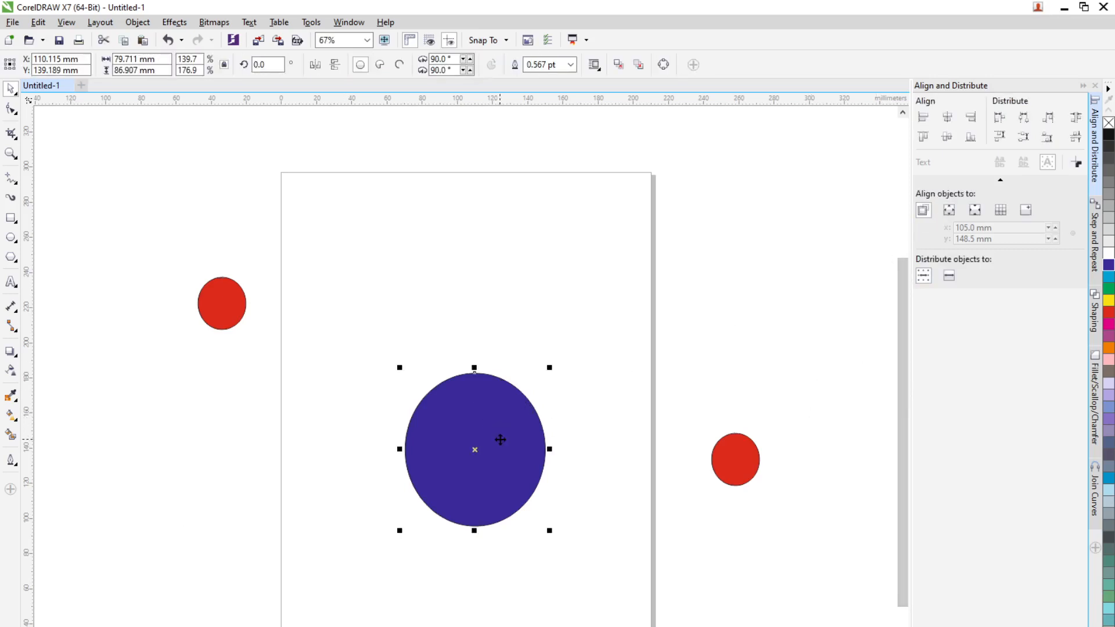
# Left-align both red ellipses to the blue one as the last-selected object, and undo the alignment.
pyautogui.click(234, 320)
pyautogui.keyDown('shift'); pyautogui.click(722, 451); pyautogui.keyUp('shift')
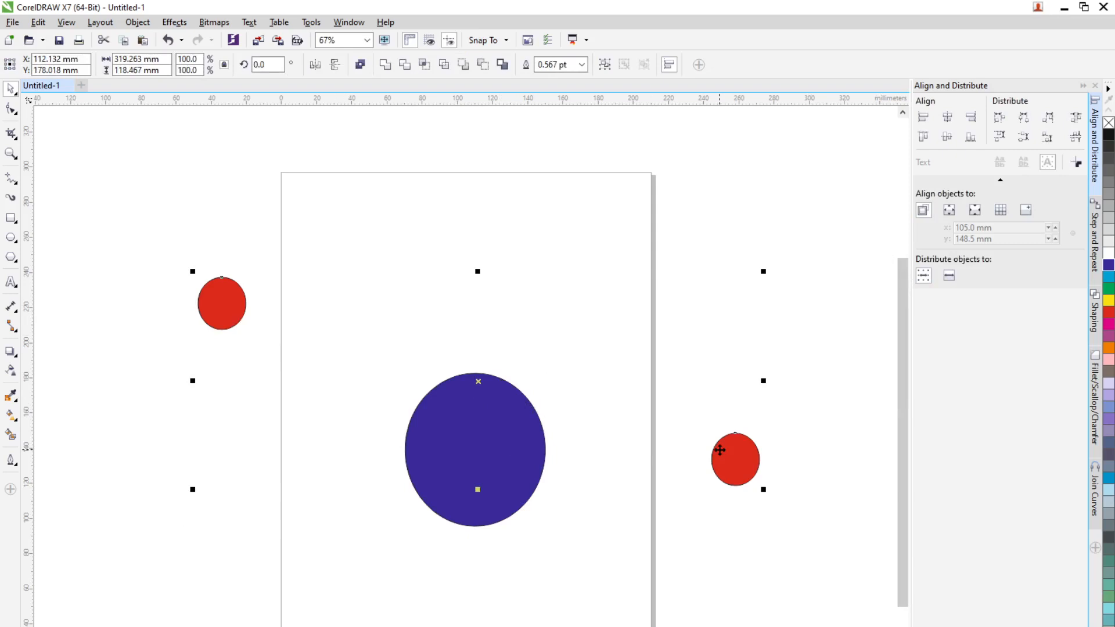
pyautogui.keyDown('shift'); pyautogui.click(493, 448); pyautogui.keyUp('shift')
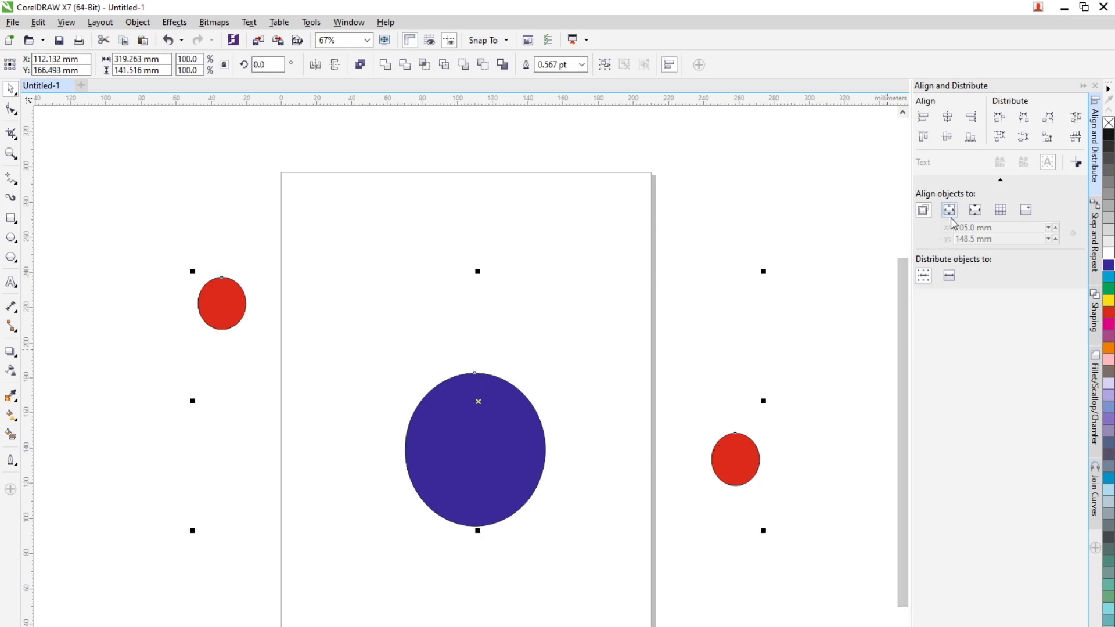
pyautogui.click(924, 118)
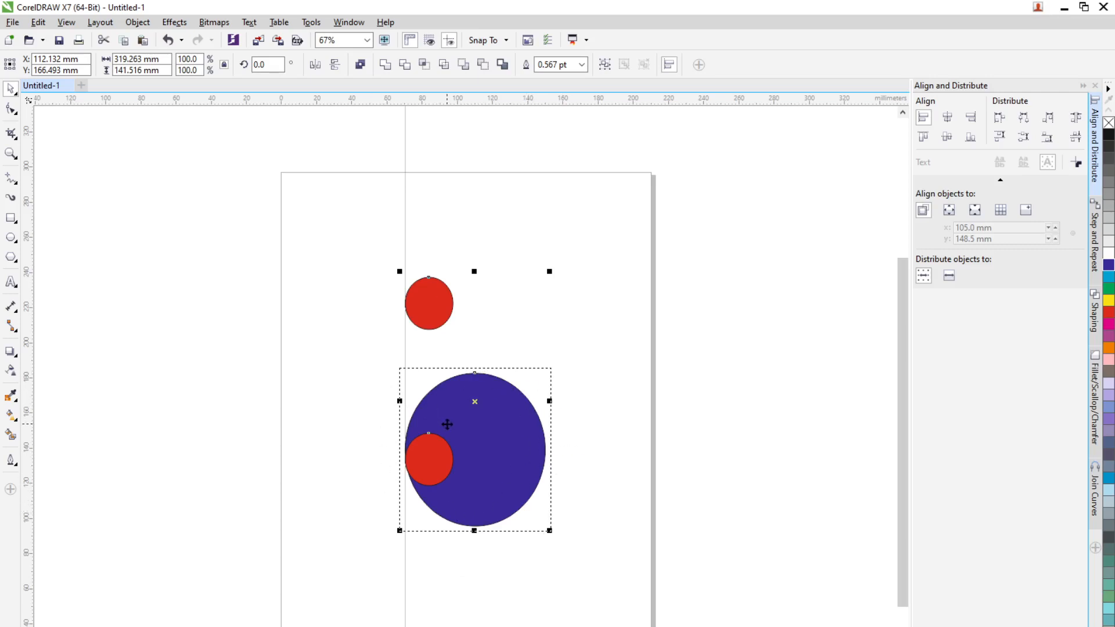
pyautogui.hotkey('ctrl', 'z')
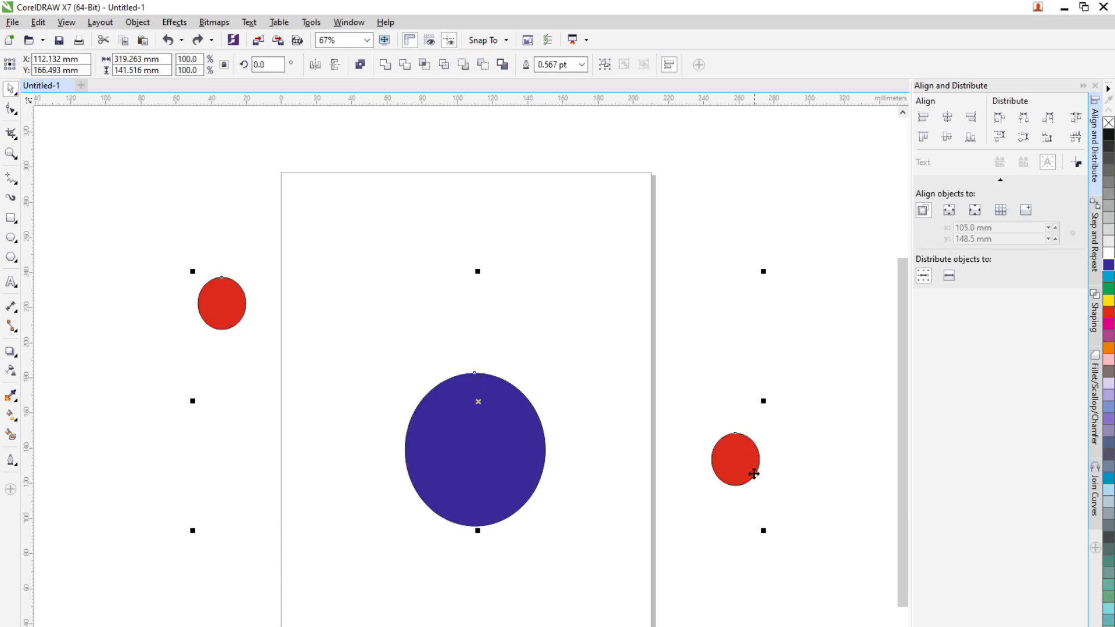
# Left-align the blue and upper red ellipses to the red ellipse beyond the page's right edge, and undo it.
pyautogui.click(924, 125)
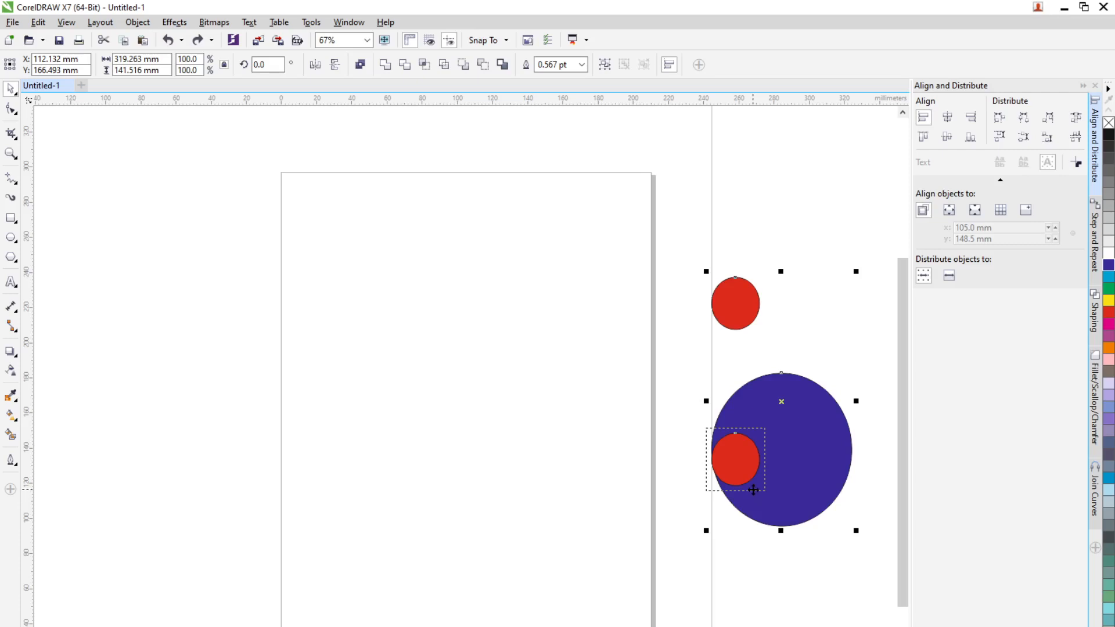
pyautogui.click(737, 532)
pyautogui.hotkey('ctrl', 'z')
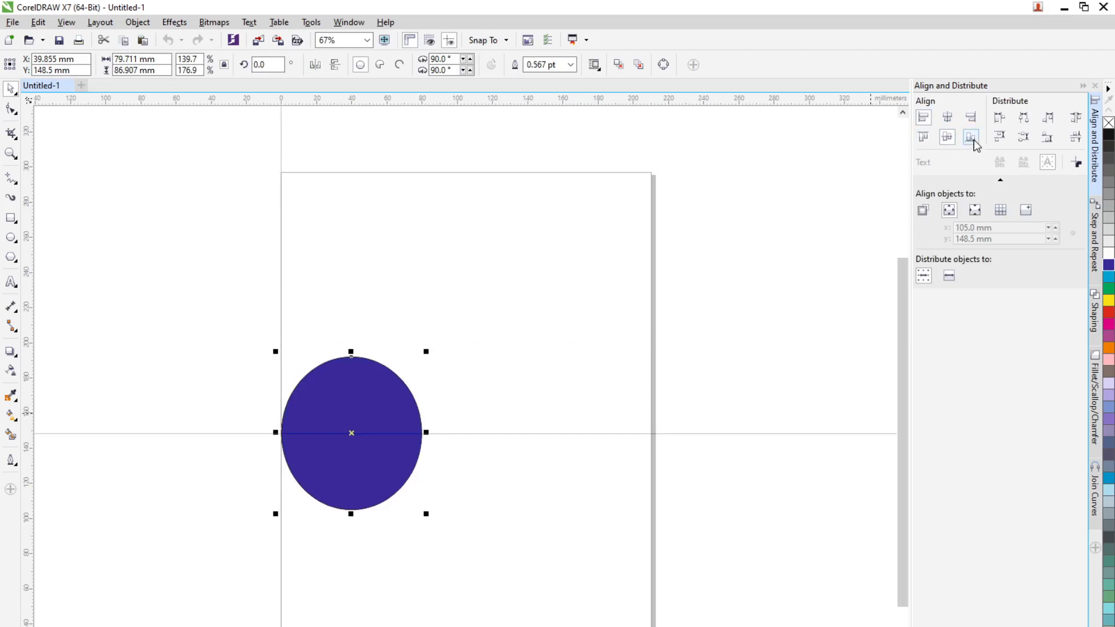
# Align the blue ellipse to the page's bottom edge, and center it horizontally and vertically on the page.
pyautogui.click(973, 142)
pyautogui.click(948, 138)
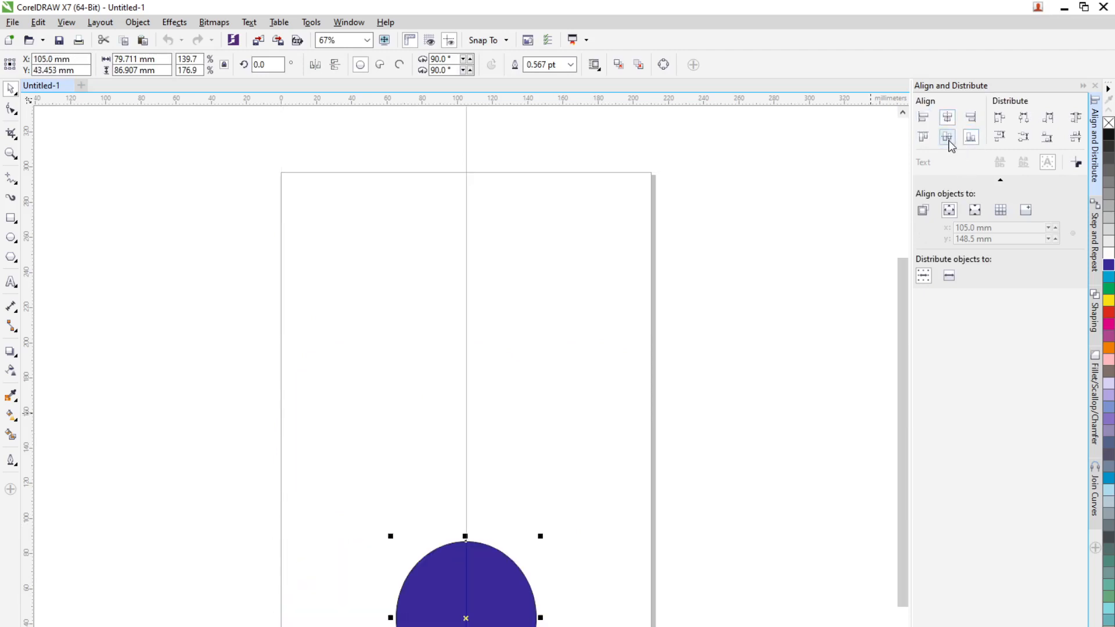
pyautogui.click(948, 139)
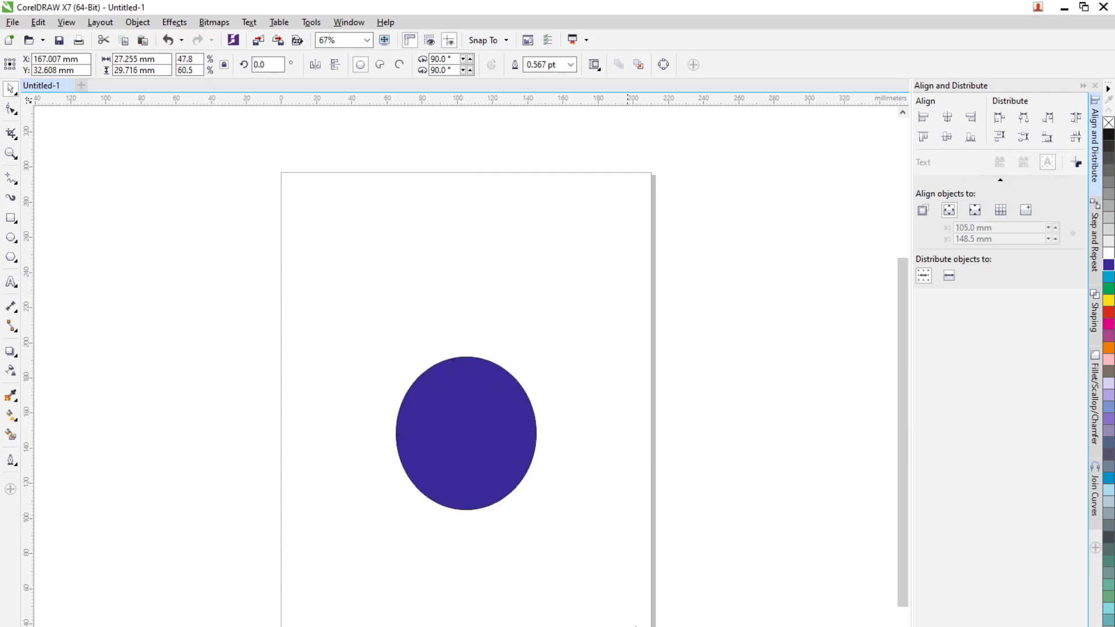
# Draw a vertical rectangle about 5 mm wide and 139 mm tall on the page, and rotate a duplicate of it by 90 degrees.
pyautogui.moveTo(432, 309); pyautogui.dragTo(448, 557)
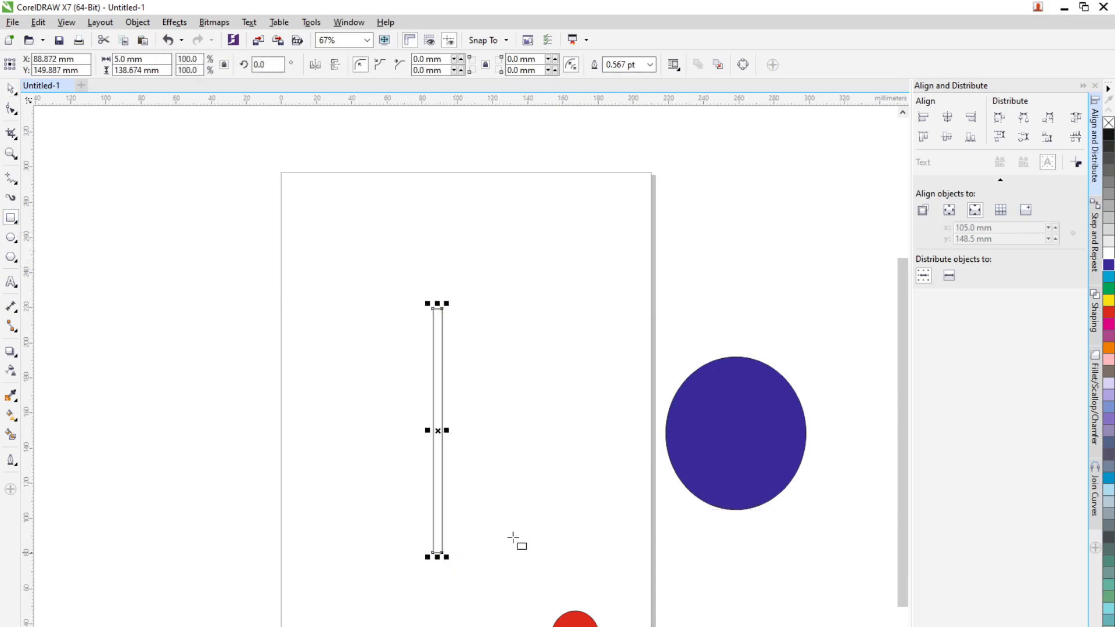
pyautogui.click(11, 90)
pyautogui.moveTo(441, 432); pyautogui.dragTo(476, 433)
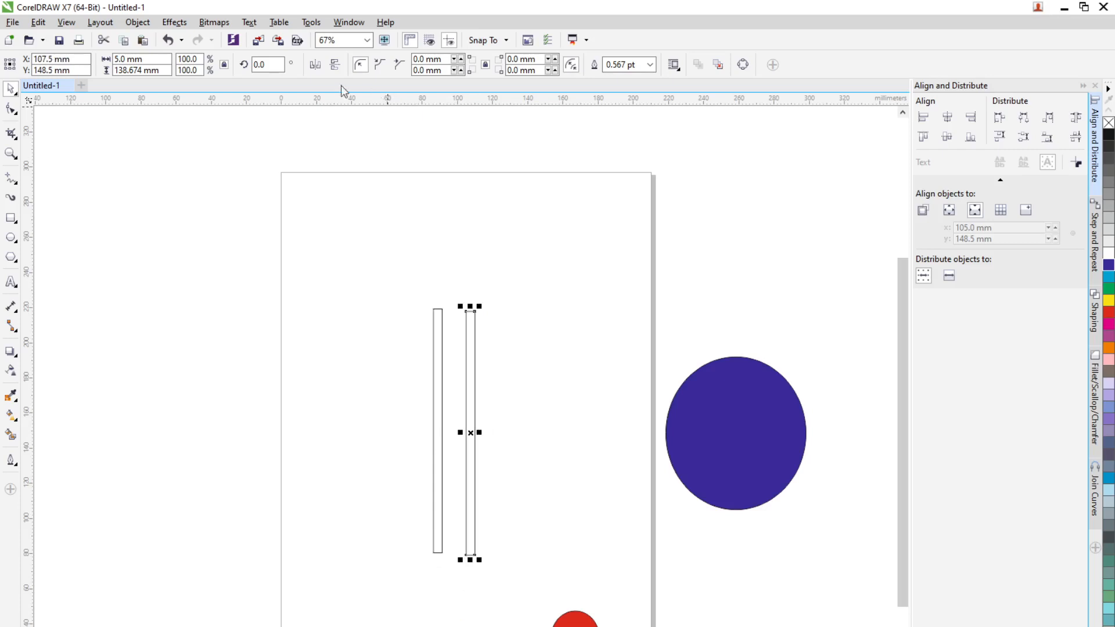
pyautogui.click(268, 65)
pyautogui.write('90')
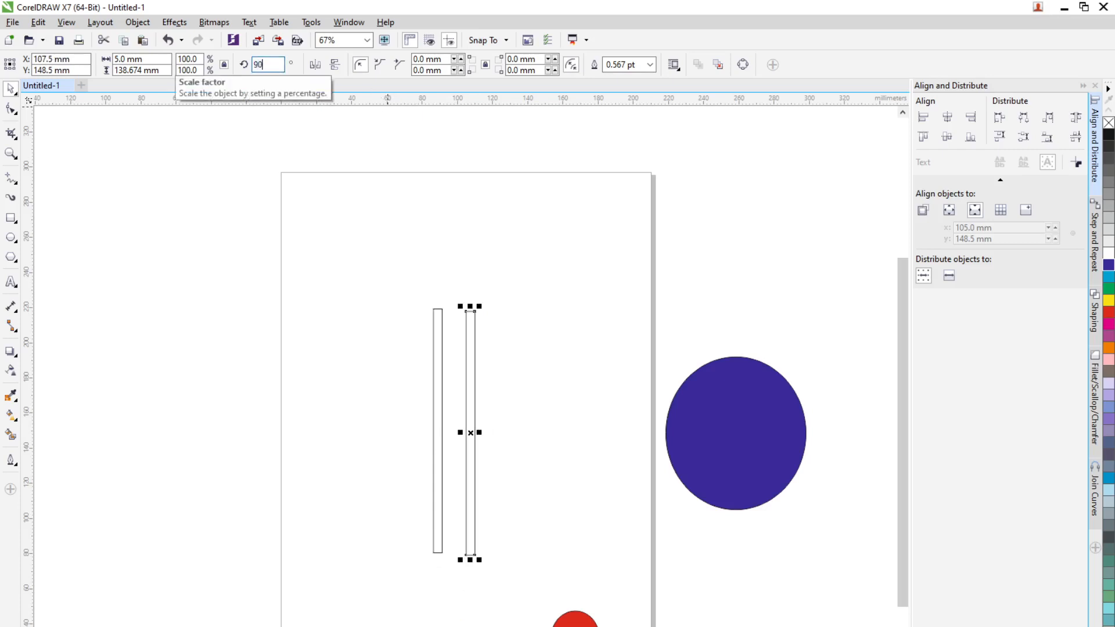
pyautogui.press('Return')
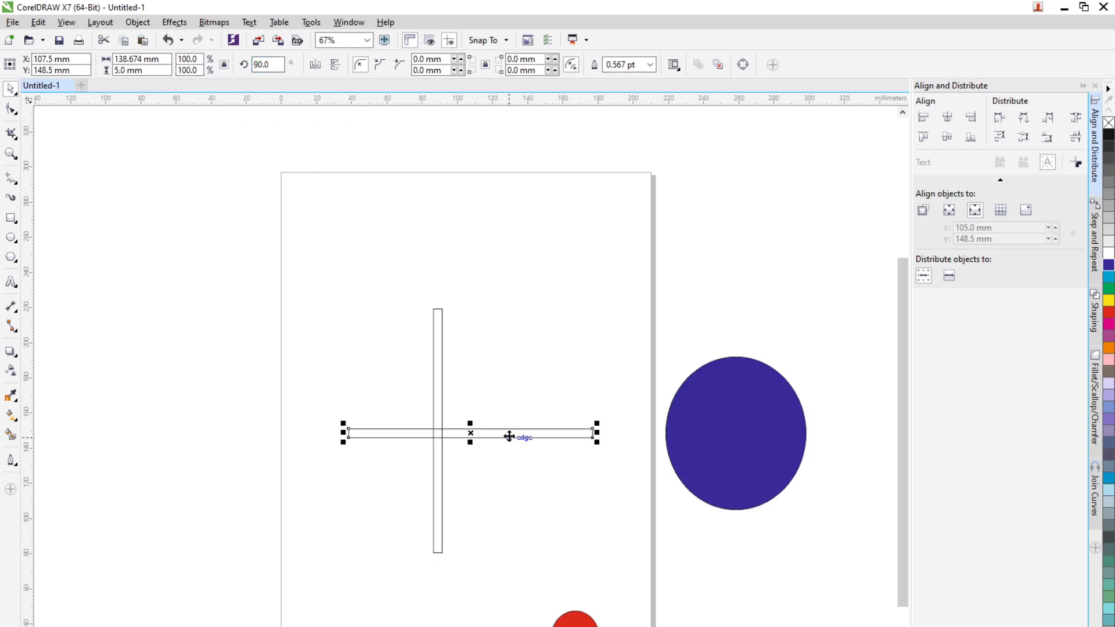
# Center the horizontal and the vertical rectangle both horizontally and vertically on the page, using the page edge as alignment reference.
pyautogui.click(949, 209)
pyautogui.click(948, 118)
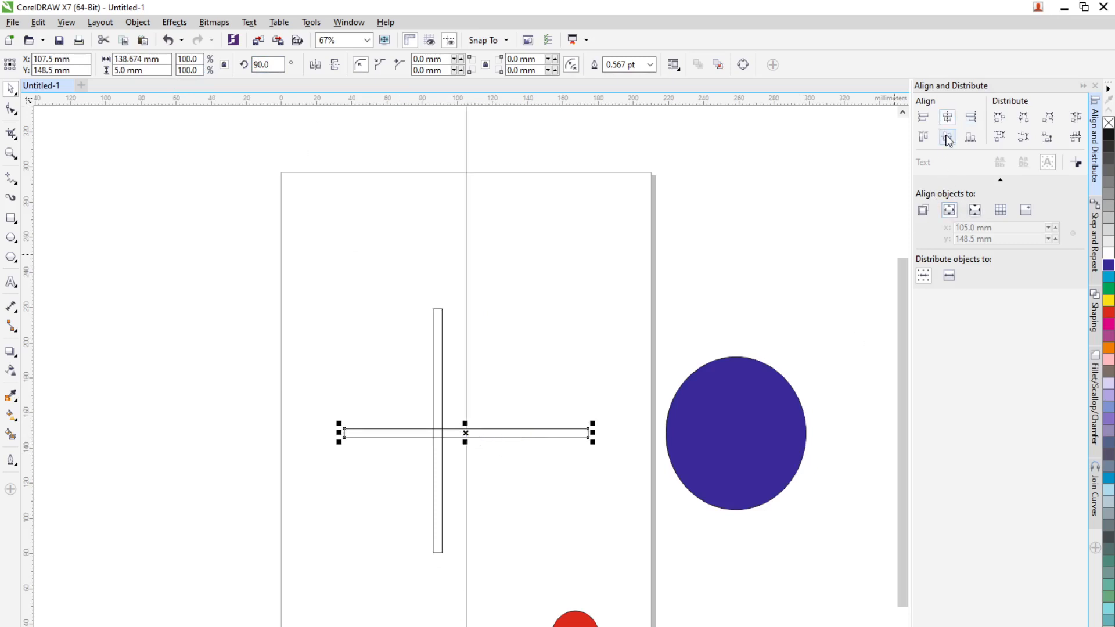
pyautogui.click(948, 137)
pyautogui.click(432, 393)
pyautogui.click(442, 383)
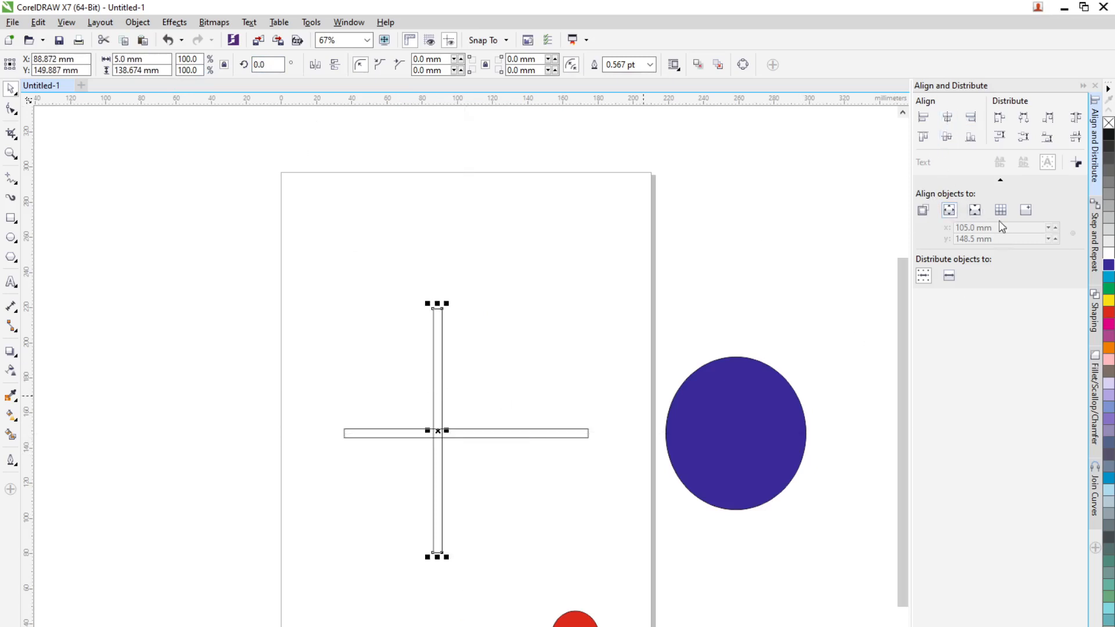
pyautogui.click(948, 117)
pyautogui.click(948, 137)
# Weld the two crossing rectangles into a single cross shape.
pyautogui.click(540, 378)
pyautogui.click(493, 436)
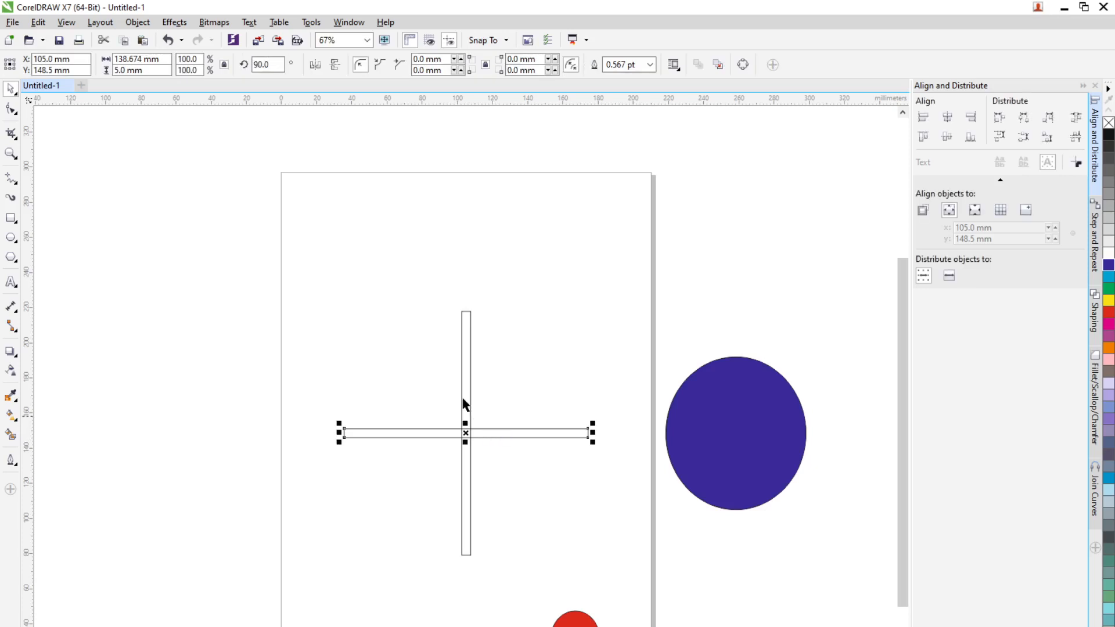
pyautogui.keyDown('shift'); pyautogui.click(461, 394); pyautogui.keyUp('shift')
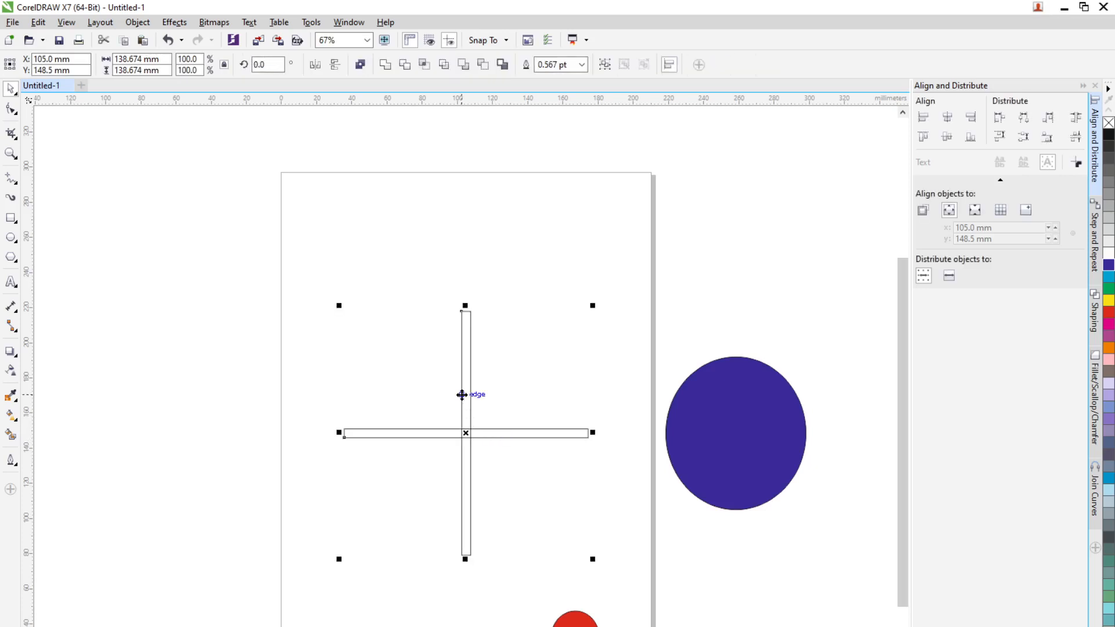
pyautogui.click(385, 64)
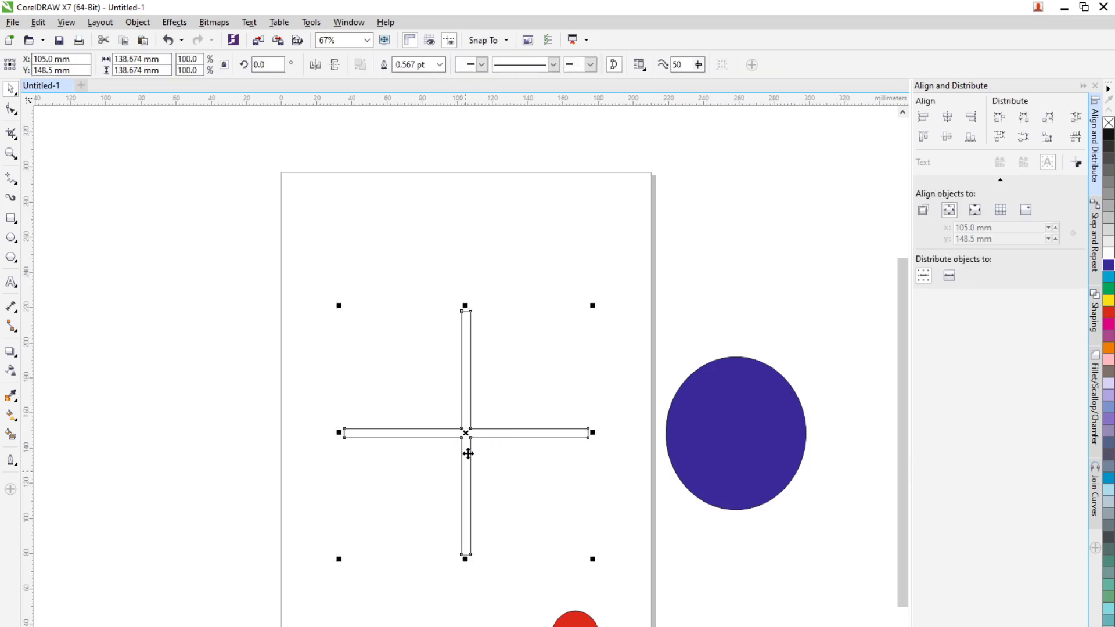
# Align the right and bottom edges of the light blue ellipse to the page center.
pyautogui.scroll(2, 469, 453)
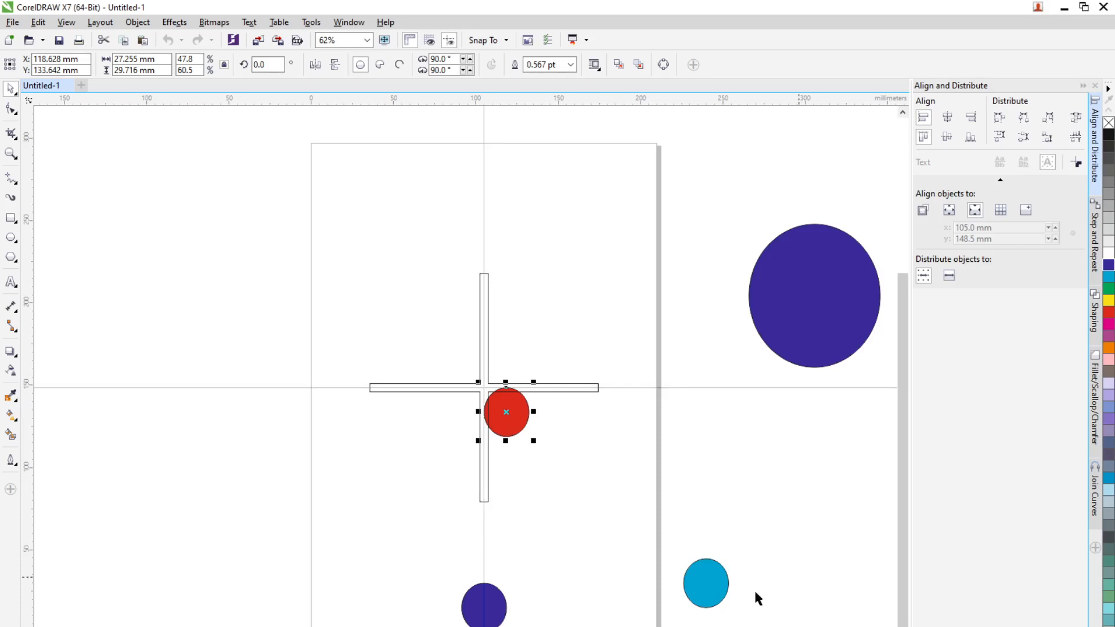
pyautogui.click(716, 591)
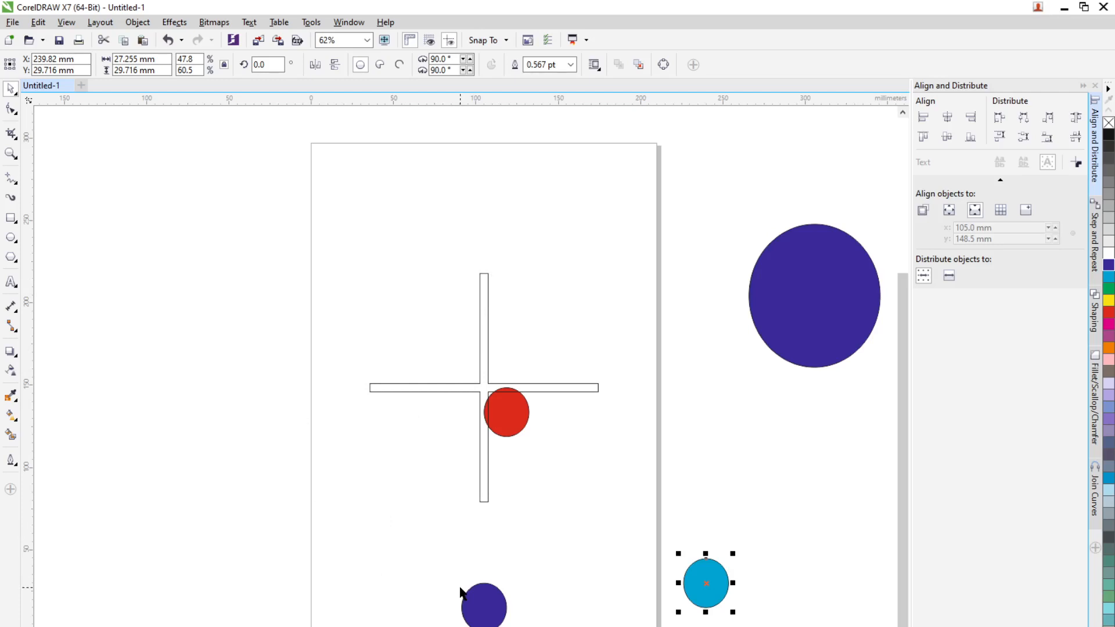
pyautogui.click(971, 118)
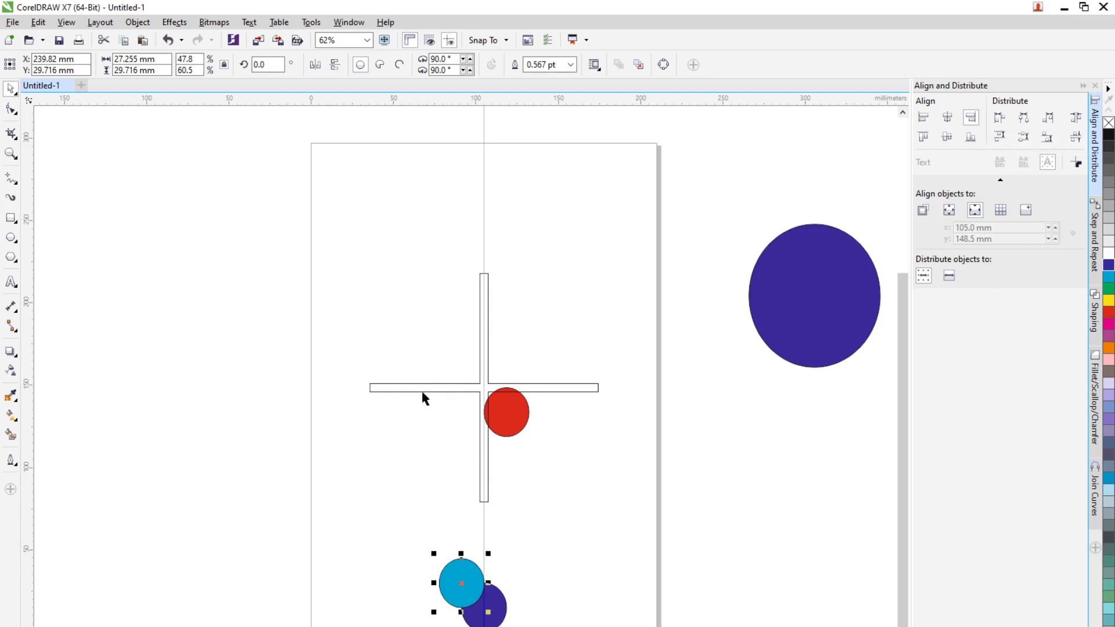
pyautogui.click(977, 139)
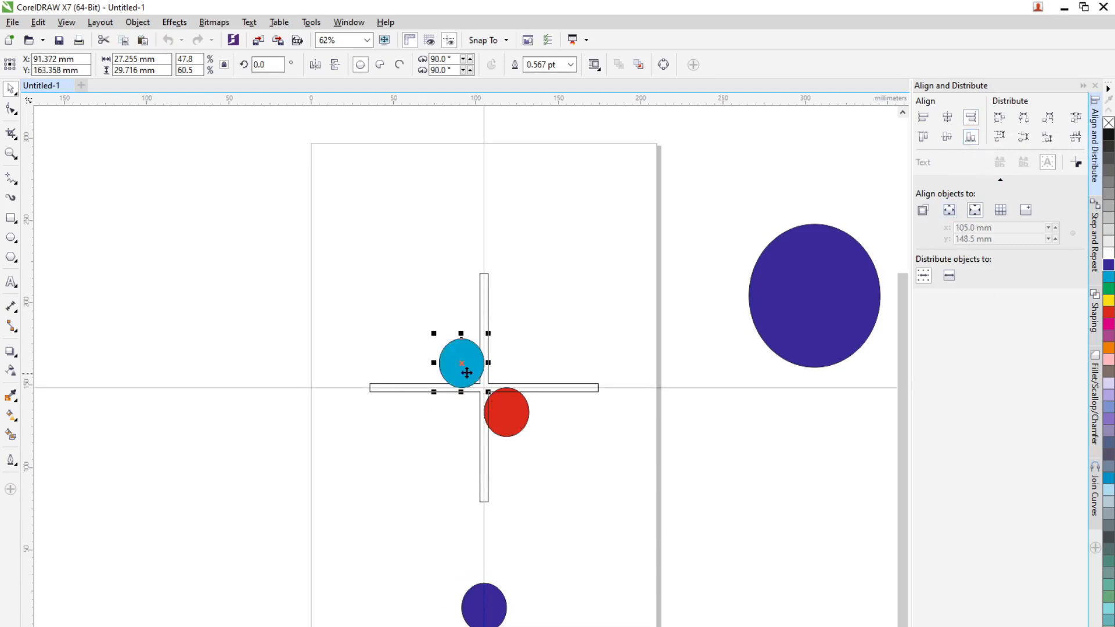
pyautogui.scroll(2, 467, 373)
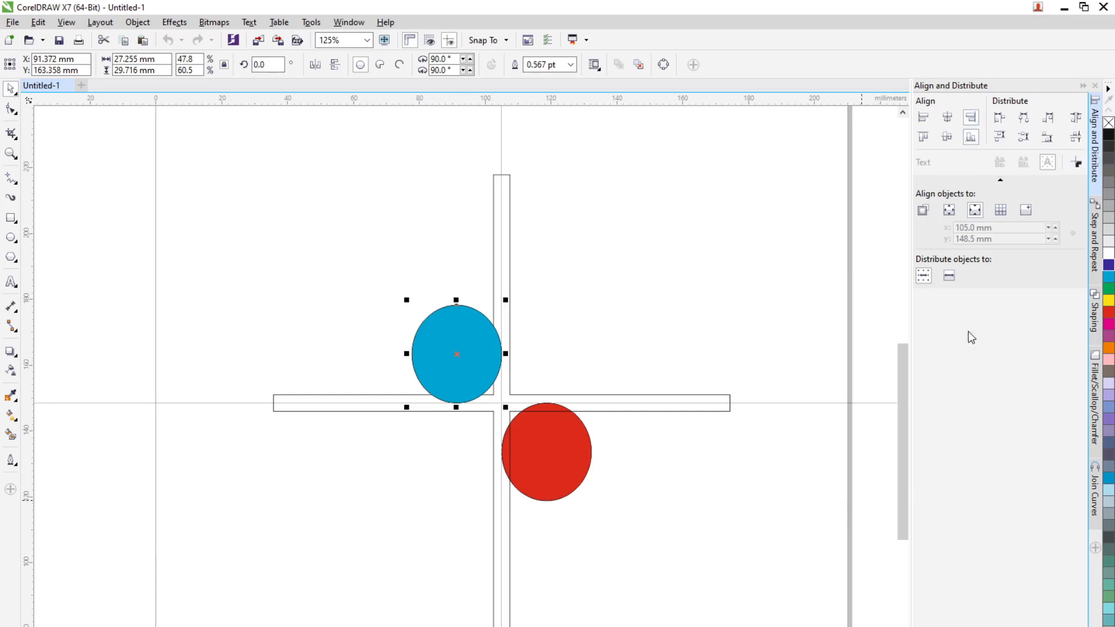
# Align the left and bottom edges of the small dark blue ellipse to the page center.
pyautogui.scroll(-2, 584, 625)
pyautogui.click(537, 626)
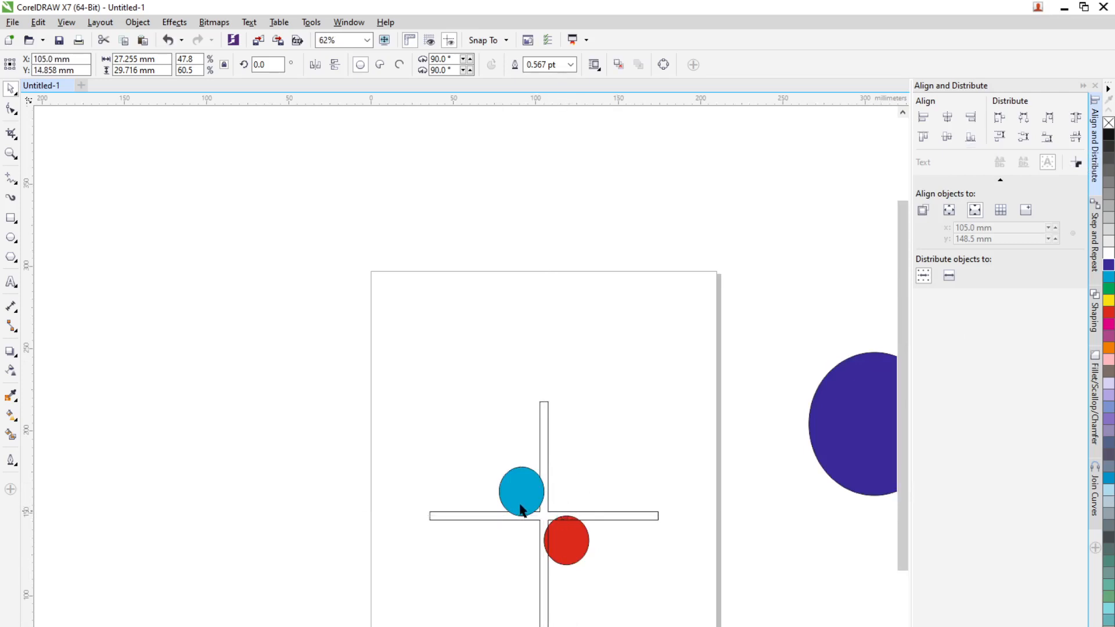
pyautogui.scroll(-2, 518, 500)
pyautogui.scroll(2, 550, 579)
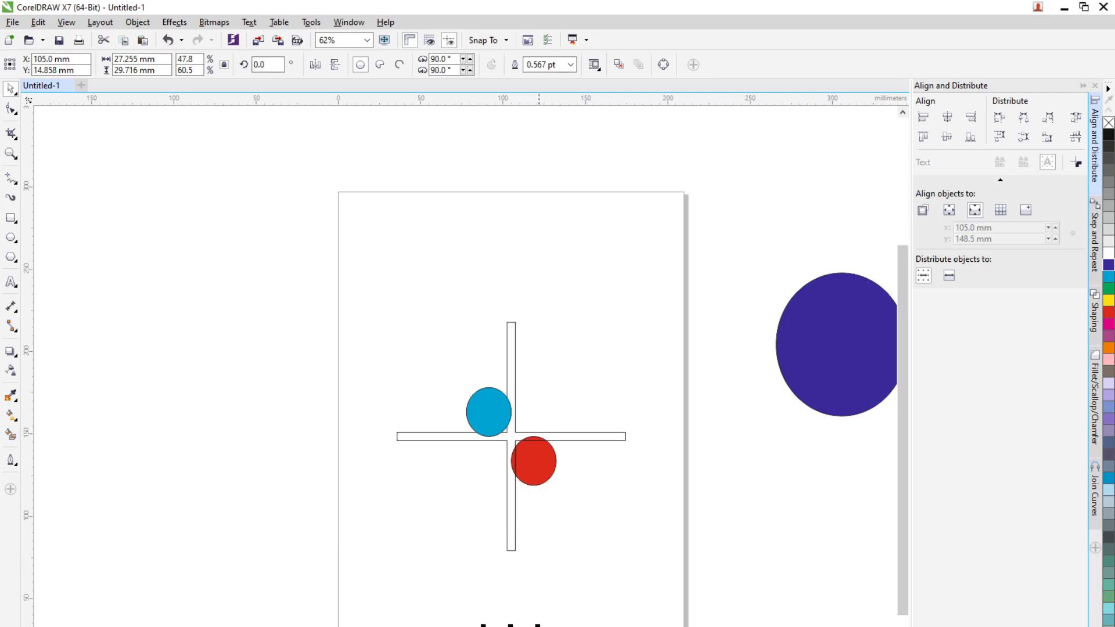
pyautogui.click(977, 212)
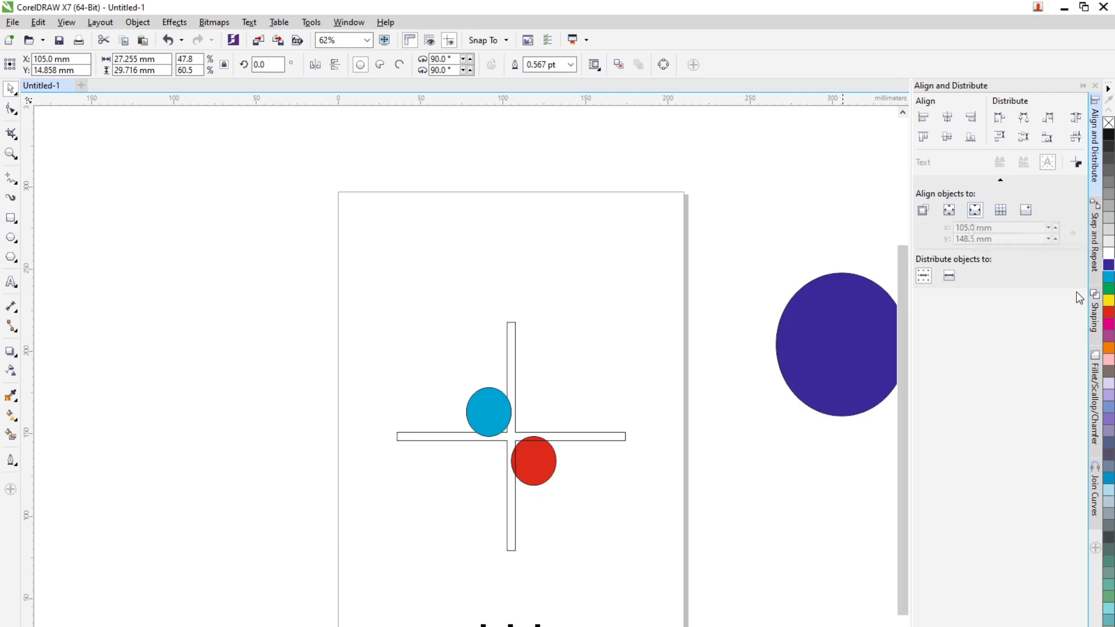
pyautogui.click(924, 118)
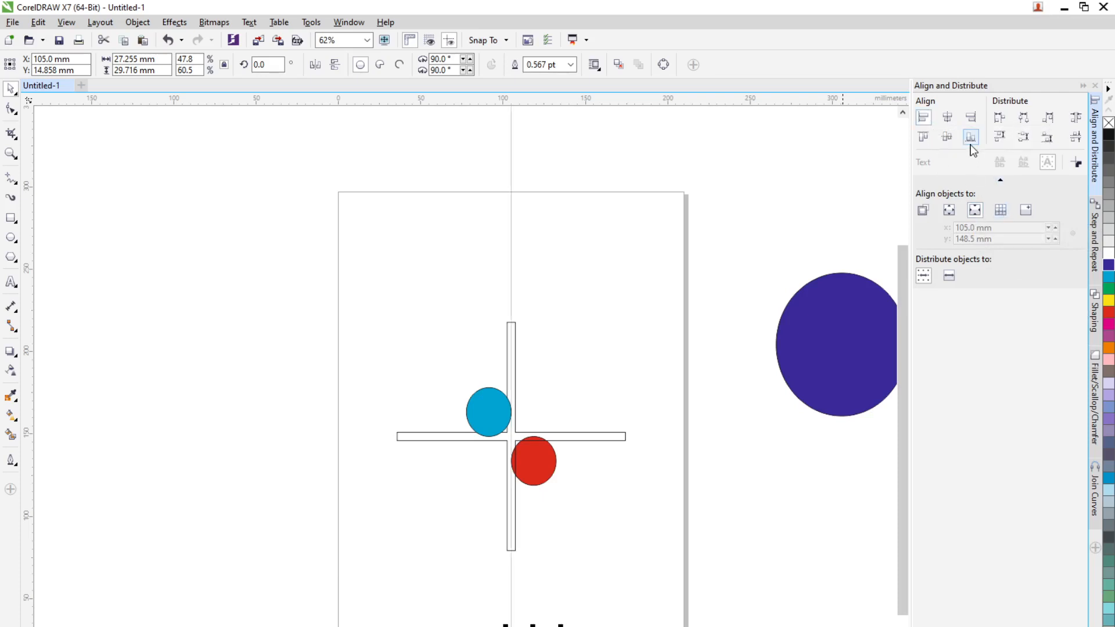
pyautogui.click(971, 137)
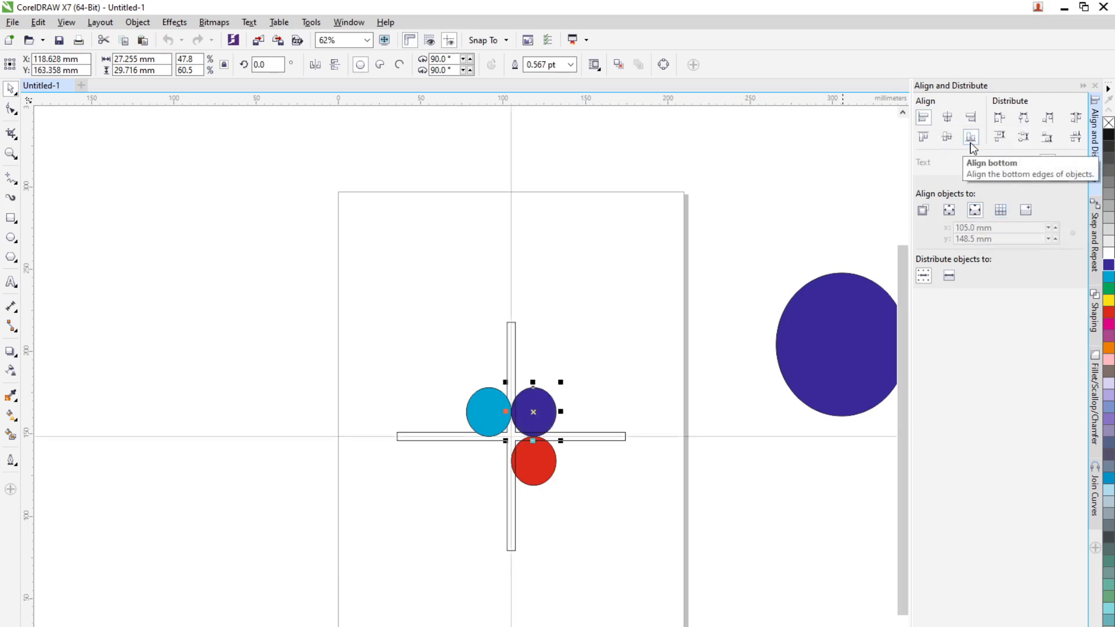
# Delete the welded cross behind the three small ellipses.
pyautogui.scroll(2, 535, 414)
pyautogui.click(466, 464)
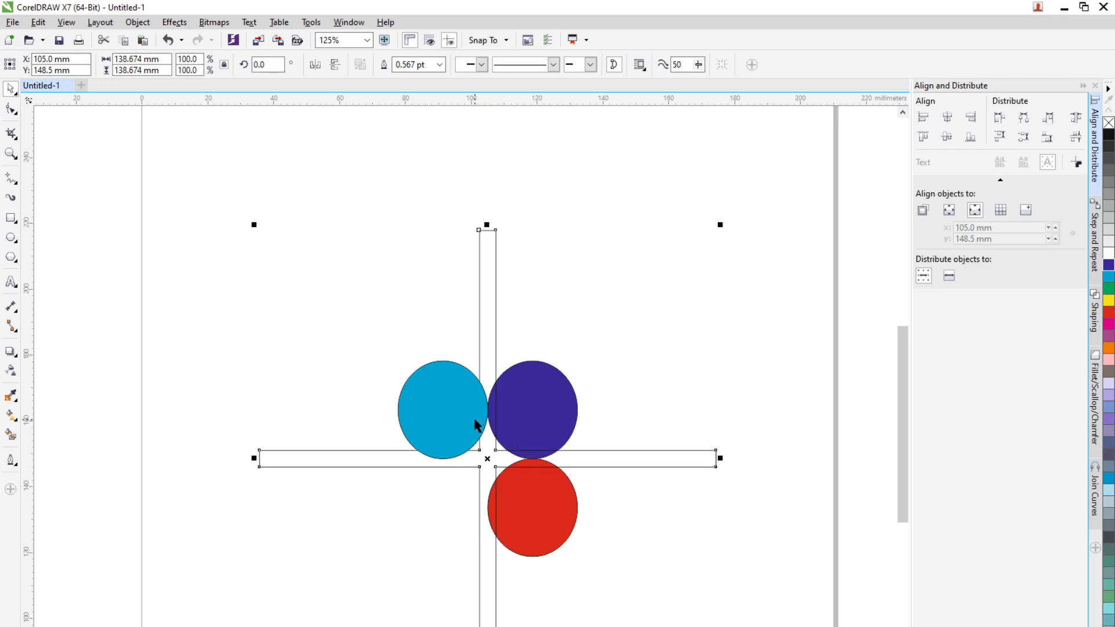
pyautogui.press('Delete')
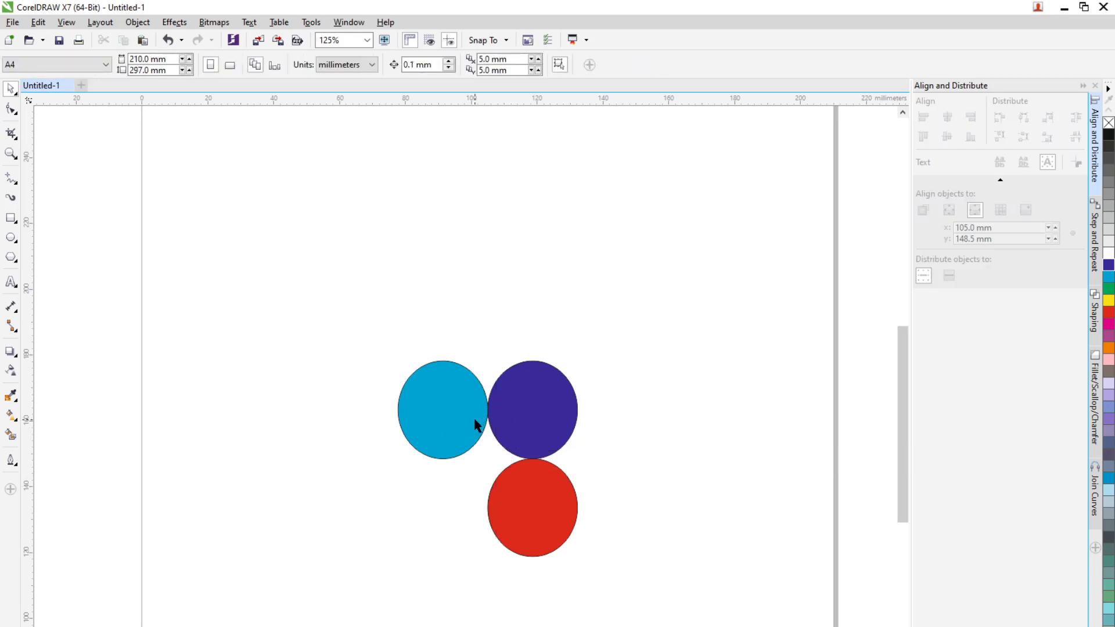
# Left-align the three small ellipses to a specified point picked at x 29.975 mm, y 218.352 mm.
pyautogui.moveTo(361, 317); pyautogui.dragTo(674, 616)
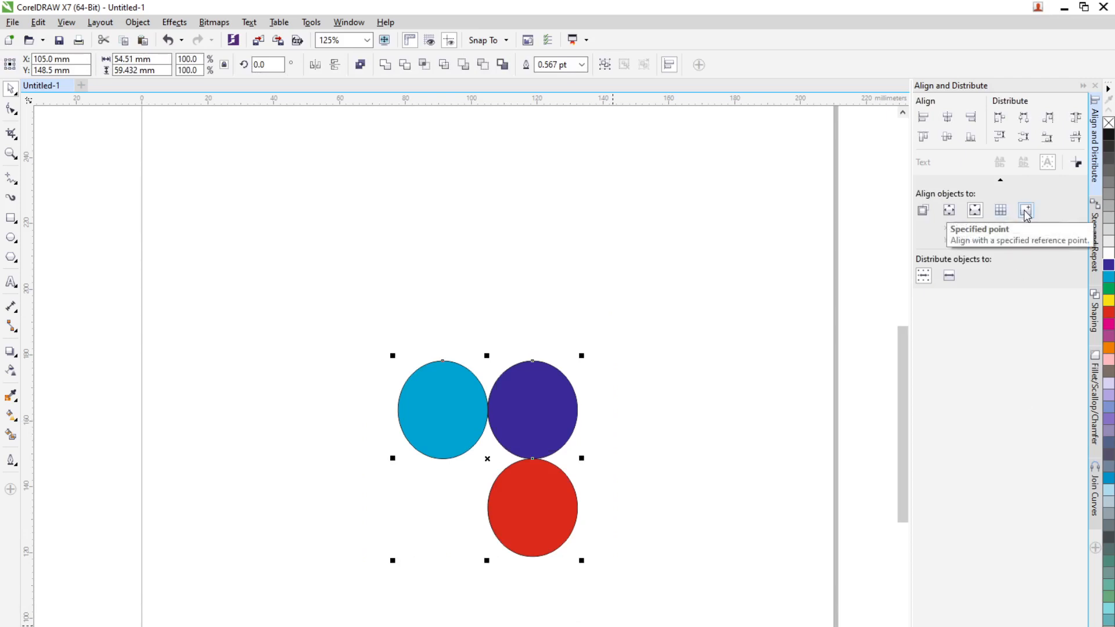
pyautogui.click(674, 567)
pyautogui.click(443, 424)
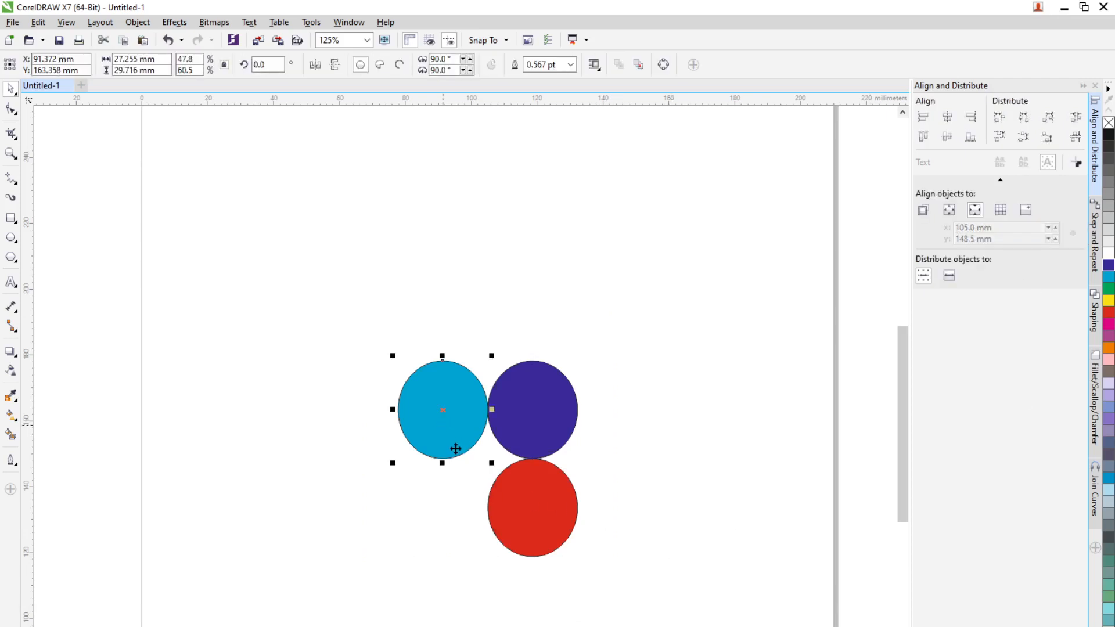
pyautogui.click(1027, 211)
pyautogui.click(531, 417)
pyautogui.moveTo(360, 292); pyautogui.dragTo(720, 626)
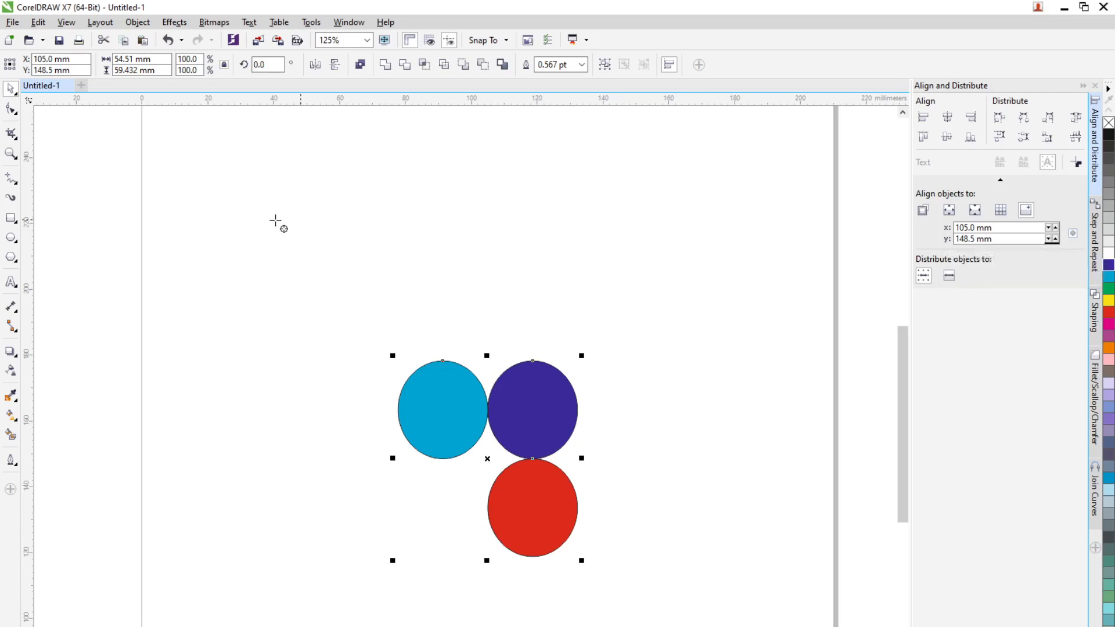
pyautogui.click(241, 229)
pyautogui.click(925, 118)
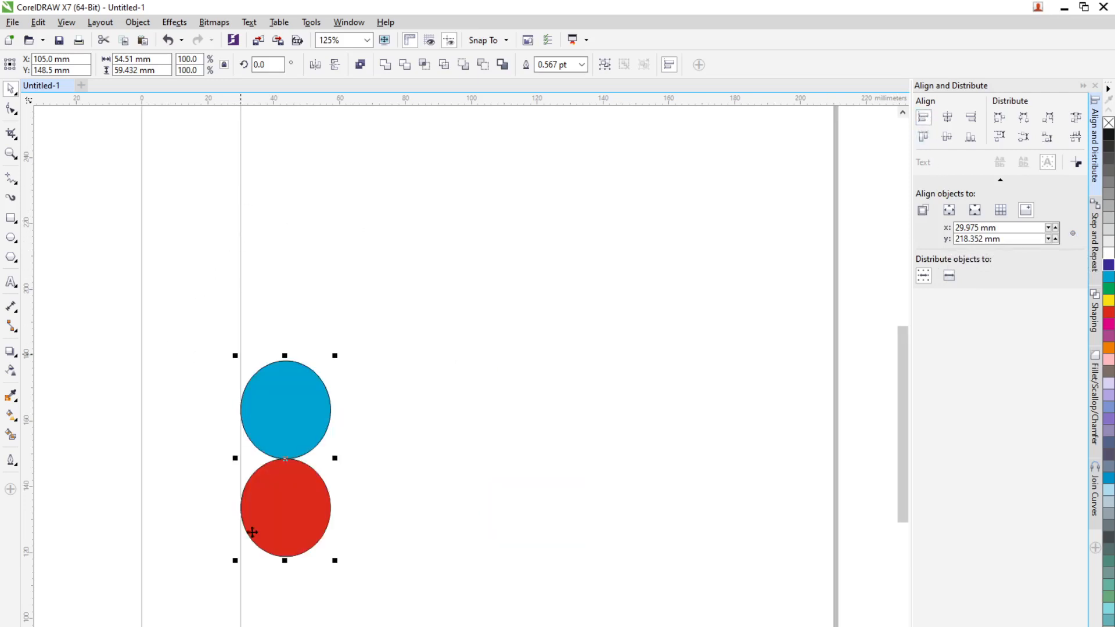
# Undo the left alignment of the ellipses and the deletion of the cross.
pyautogui.hotkey('ctrl', 'z')
pyautogui.hotkey('ctrl', 'z')
pyautogui.hotkey('ctrl', 'z')
# Move the three small ellipses away from the cross, over to the page's right edge.
pyautogui.click(579, 567)
pyautogui.moveTo(541, 428); pyautogui.dragTo(852, 476)
pyautogui.moveTo(468, 414); pyautogui.dragTo(877, 609)
pyautogui.moveTo(545, 511); pyautogui.dragTo(818, 619)
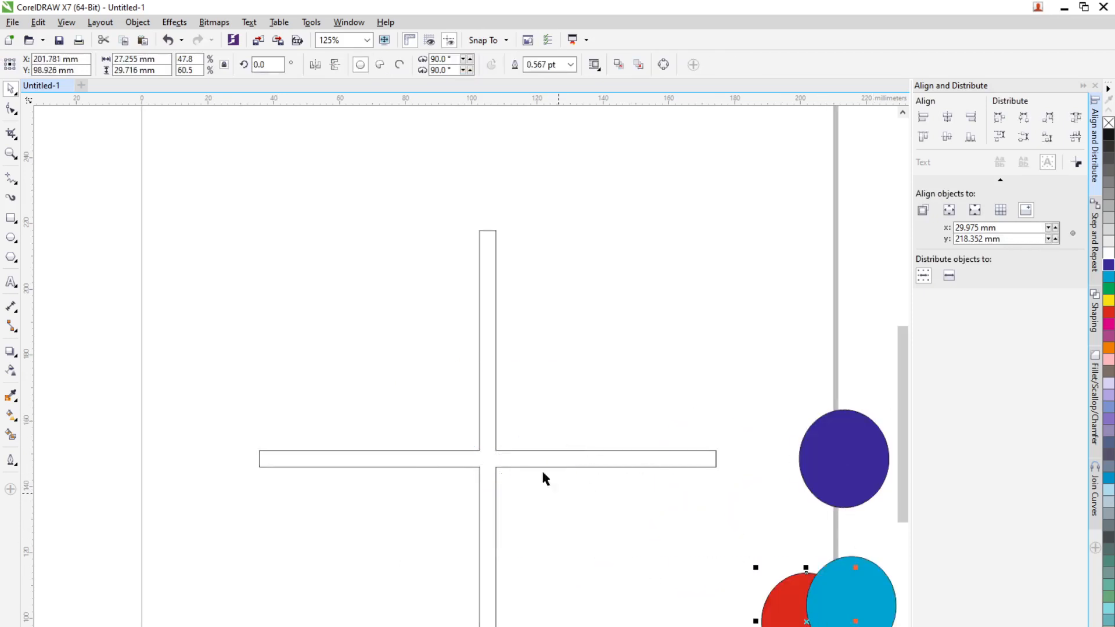
# Move the cross off the page center, up and toward the page's left edge.
pyautogui.click(501, 447)
pyautogui.click(505, 459)
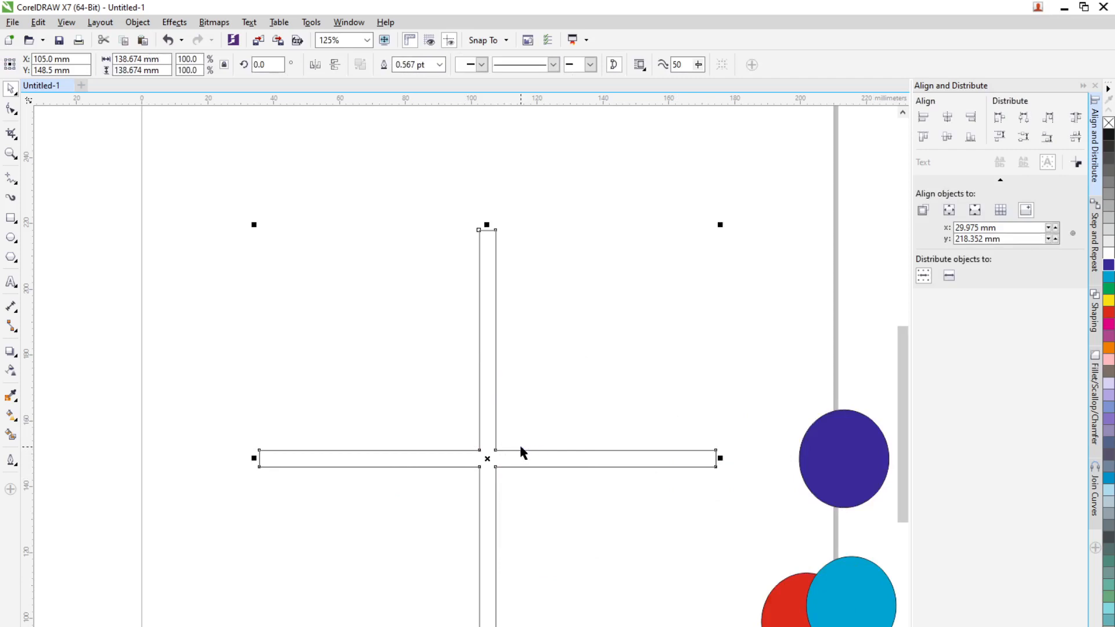
pyautogui.click(519, 445)
pyautogui.moveTo(511, 461); pyautogui.dragTo(343, 329)
pyautogui.click(458, 389)
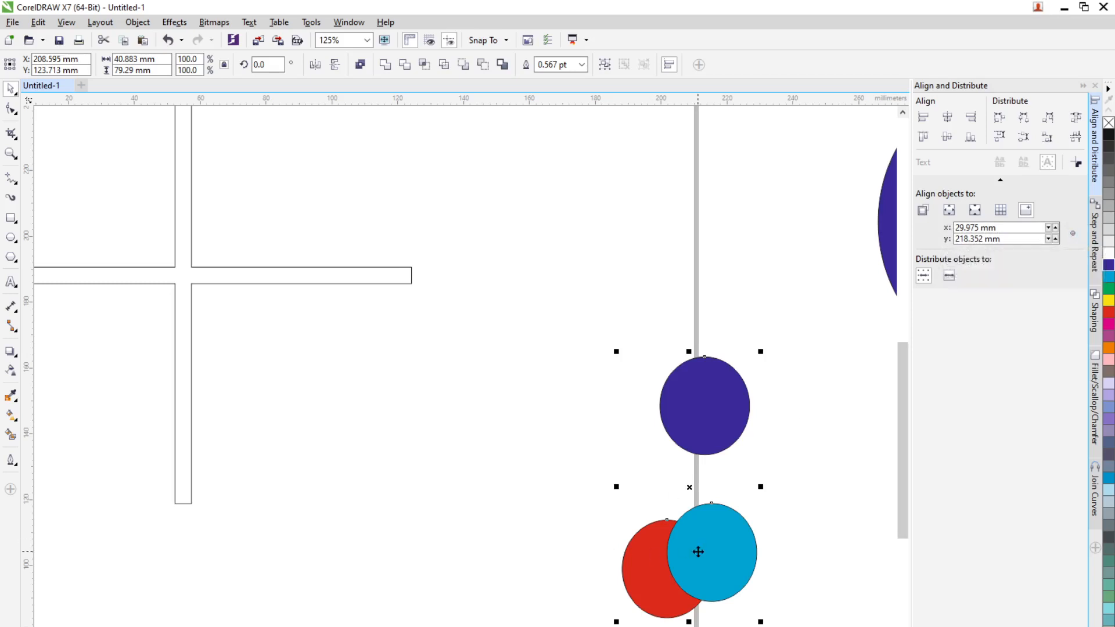
# Align the three small ellipses' top and right edges to a new specified point at x 57.335 mm, y 203.112 mm on the cross.
pyautogui.click(1073, 234)
pyautogui.click(213, 275)
pyautogui.click(923, 139)
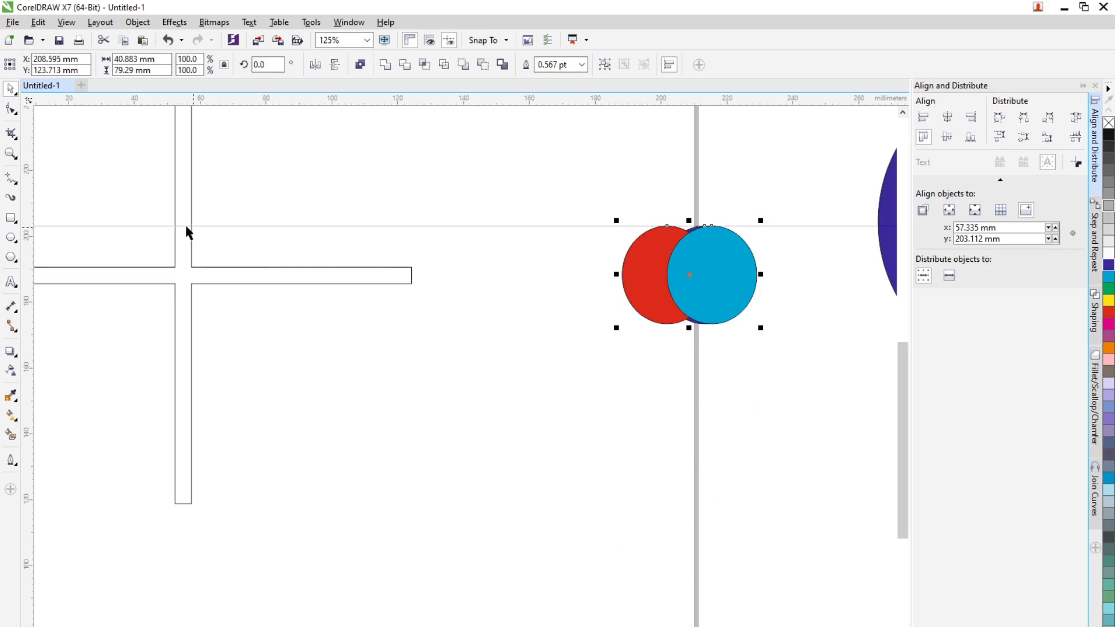
pyautogui.click(972, 118)
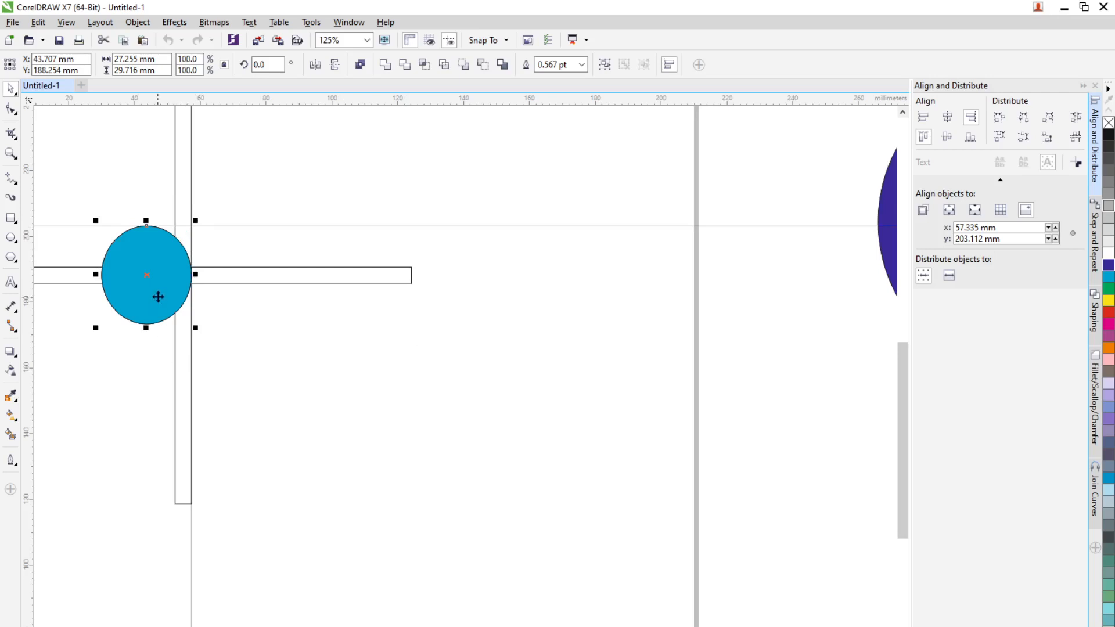
# Move the stacked light blue, red and dark blue ellipses off the cross and spread them apart near the page's right edge.
pyautogui.click(535, 431)
pyautogui.moveTo(535, 431); pyautogui.dragTo(784, 448)
pyautogui.click(618, 517)
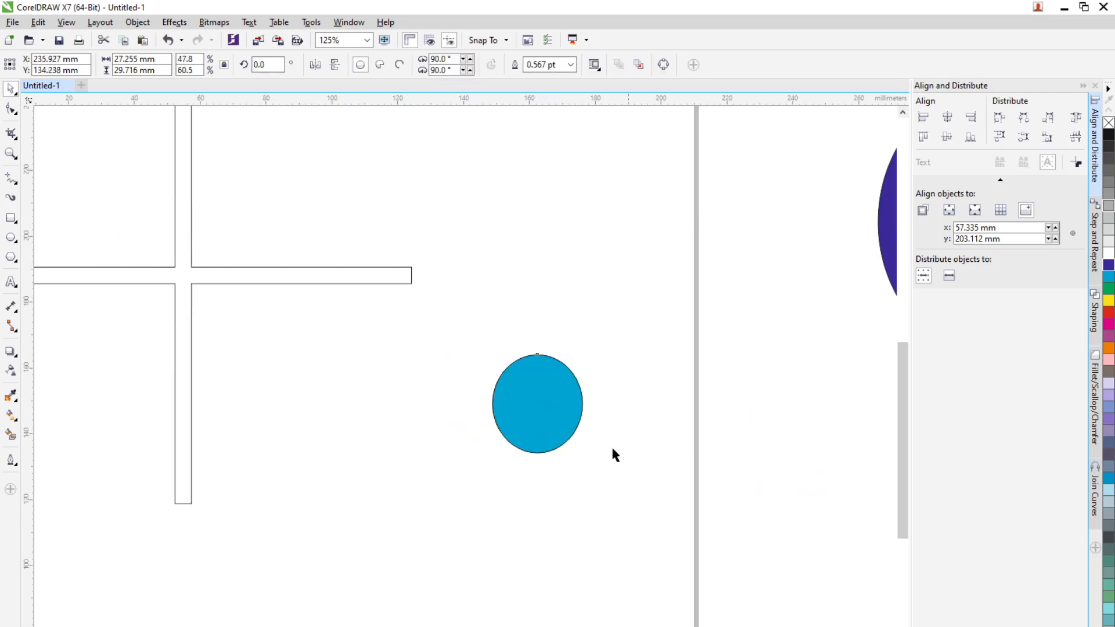
pyautogui.moveTo(553, 403); pyautogui.dragTo(687, 577)
pyautogui.moveTo(553, 431); pyautogui.dragTo(574, 520)
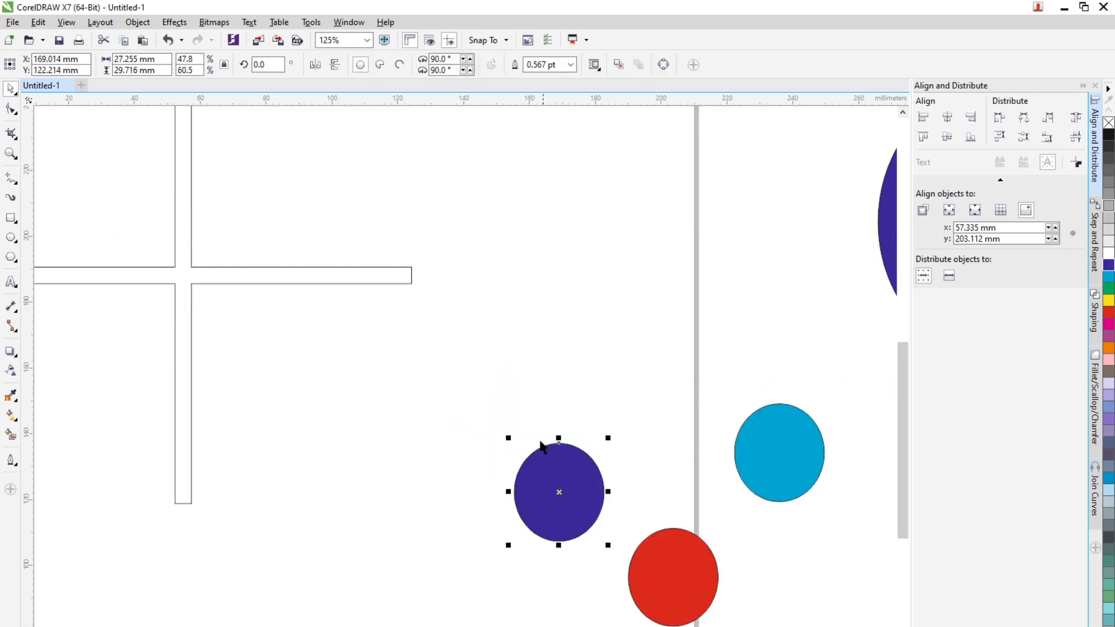
# Draw a small circle about 3.4 mm in diameter beside the cross's upper arm and fill it yellow.
pyautogui.click(10, 237)
pyautogui.moveTo(242, 238)
pyautogui.mouseDown()
pyautogui.moveTo(263, 256)
pyautogui.moveTo(253, 248)
pyautogui.mouseUp()
pyautogui.click(10, 89)
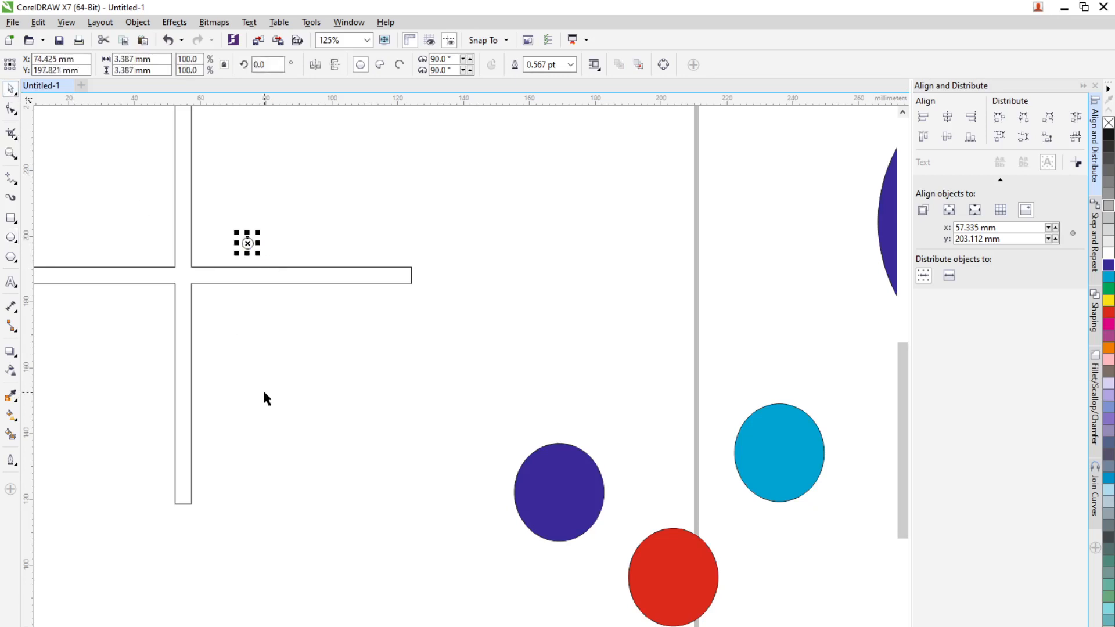
pyautogui.click(1107, 301)
# Move the cross so that its center sits on the small yellow circle.
pyautogui.moveTo(247, 268); pyautogui.dragTo(311, 237)
pyautogui.click(316, 317)
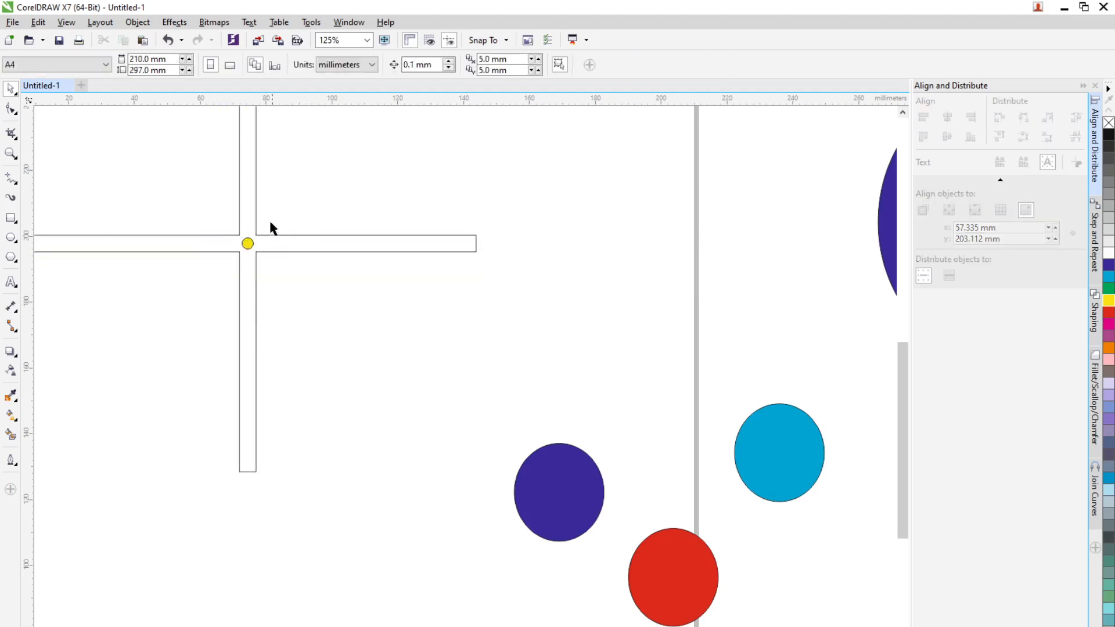
pyautogui.click(301, 239)
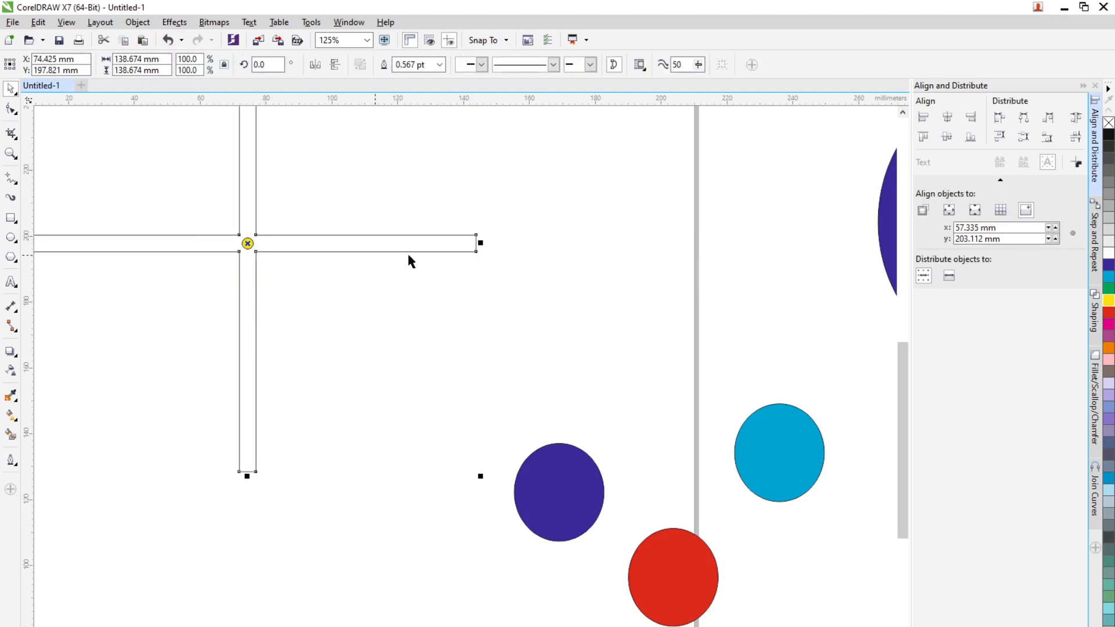
# Align the small dark blue and light blue ellipses' right and top edges to a specified point at the yellow circle's center, x 74.425 mm, y 197.821 mm.
pyautogui.click(260, 247)
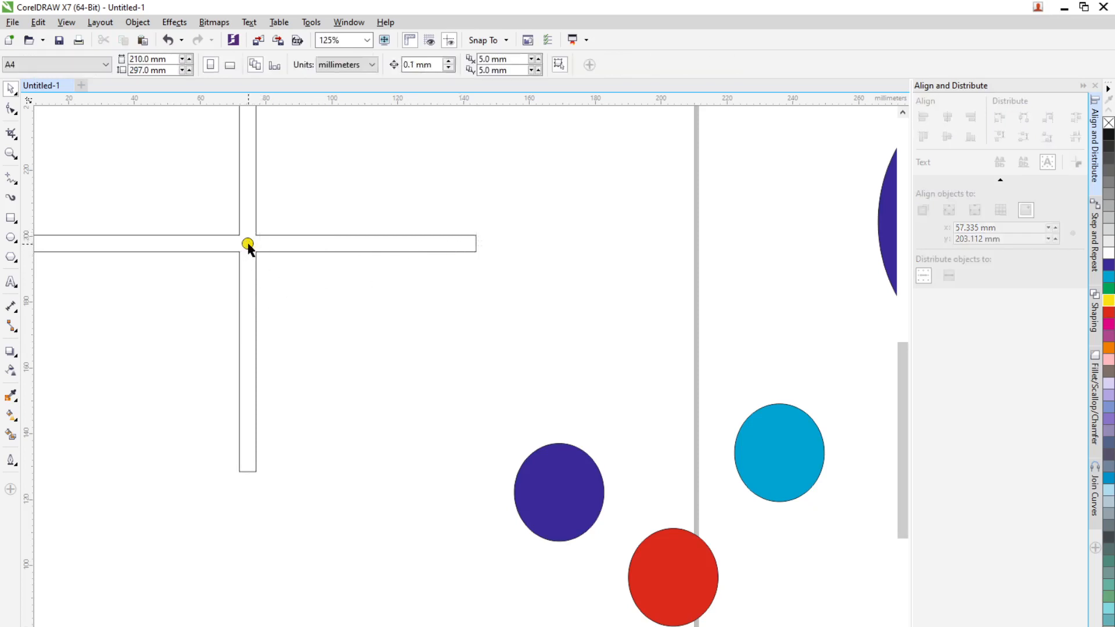
pyautogui.click(247, 244)
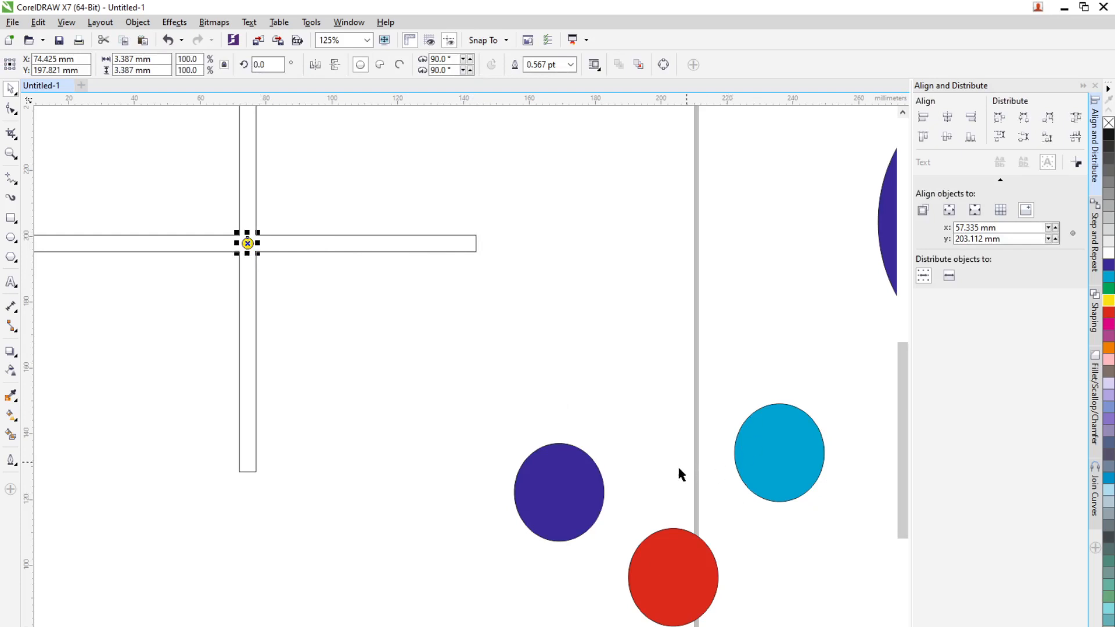
pyautogui.click(584, 414)
pyautogui.moveTo(490, 371); pyautogui.dragTo(861, 620)
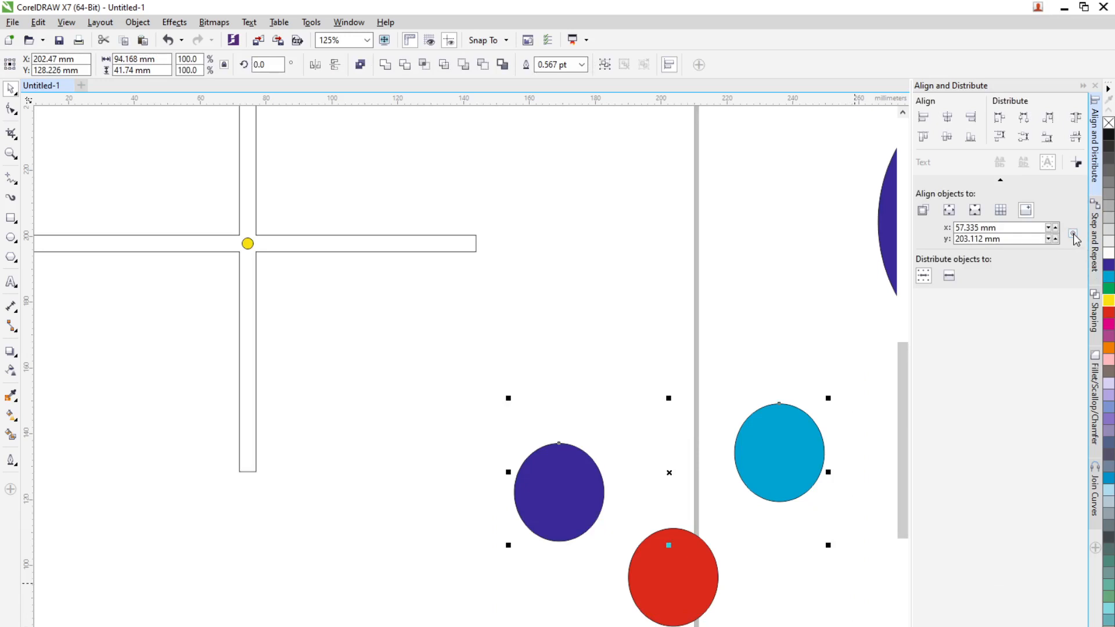
pyautogui.click(1074, 235)
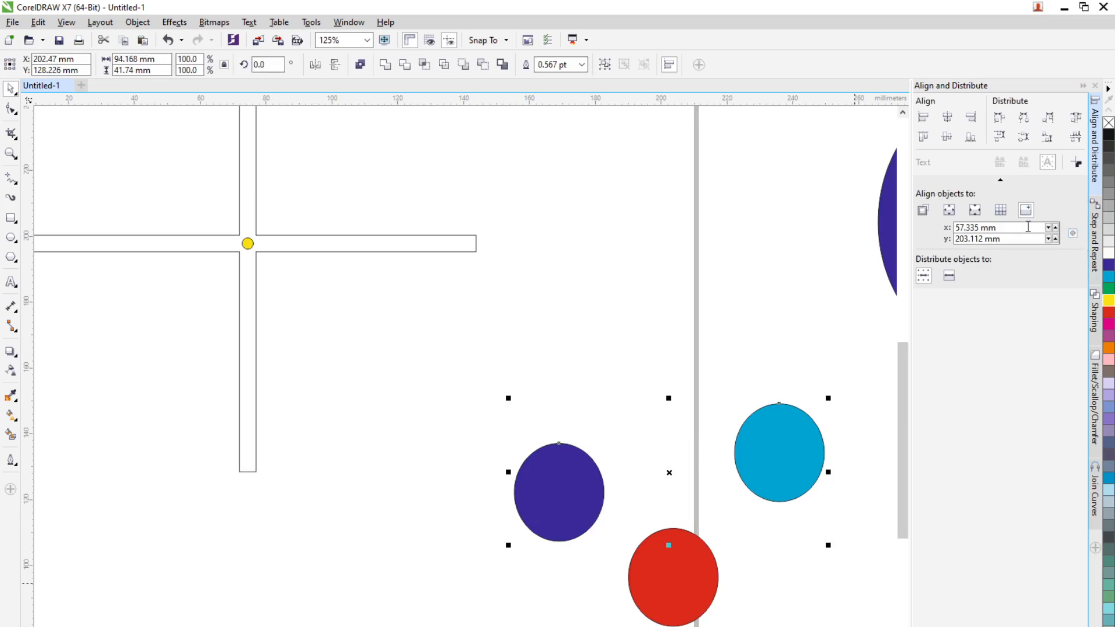
pyautogui.click(257, 254)
pyautogui.click(970, 117)
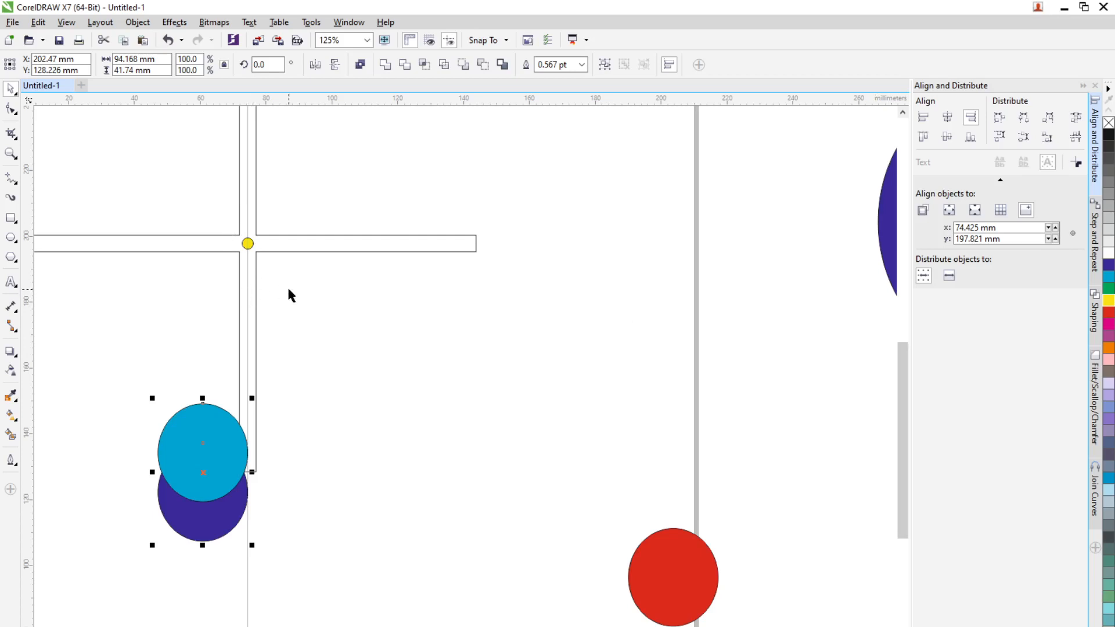
pyautogui.click(924, 138)
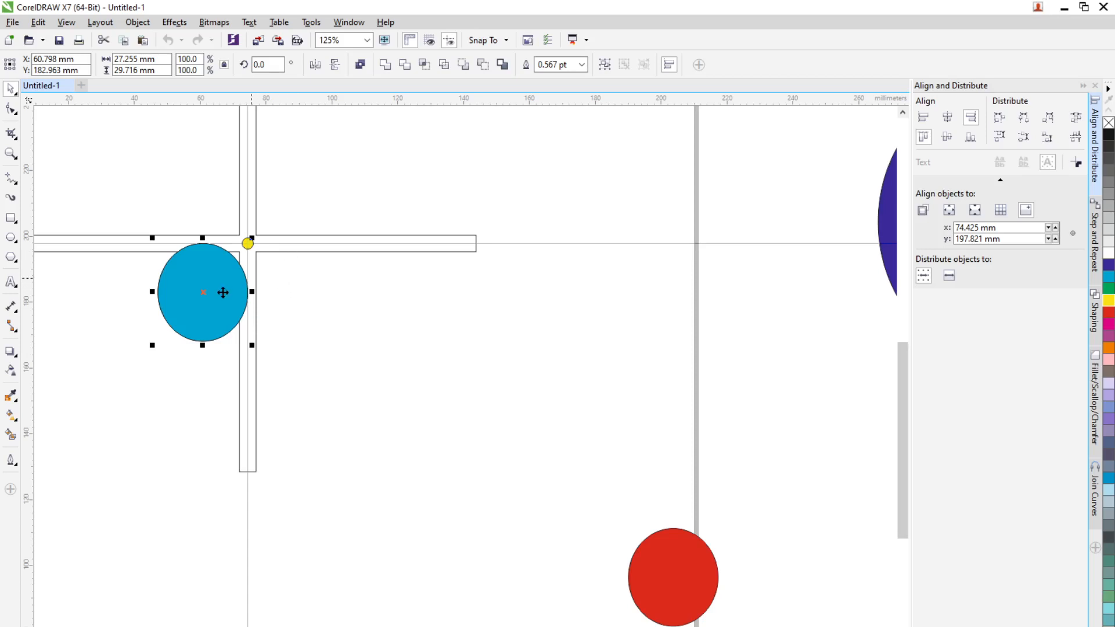
# Move the light blue ellipse off the cross and delete everything except the large dark blue ellipse outside the page.
pyautogui.moveTo(224, 291); pyautogui.dragTo(534, 390)
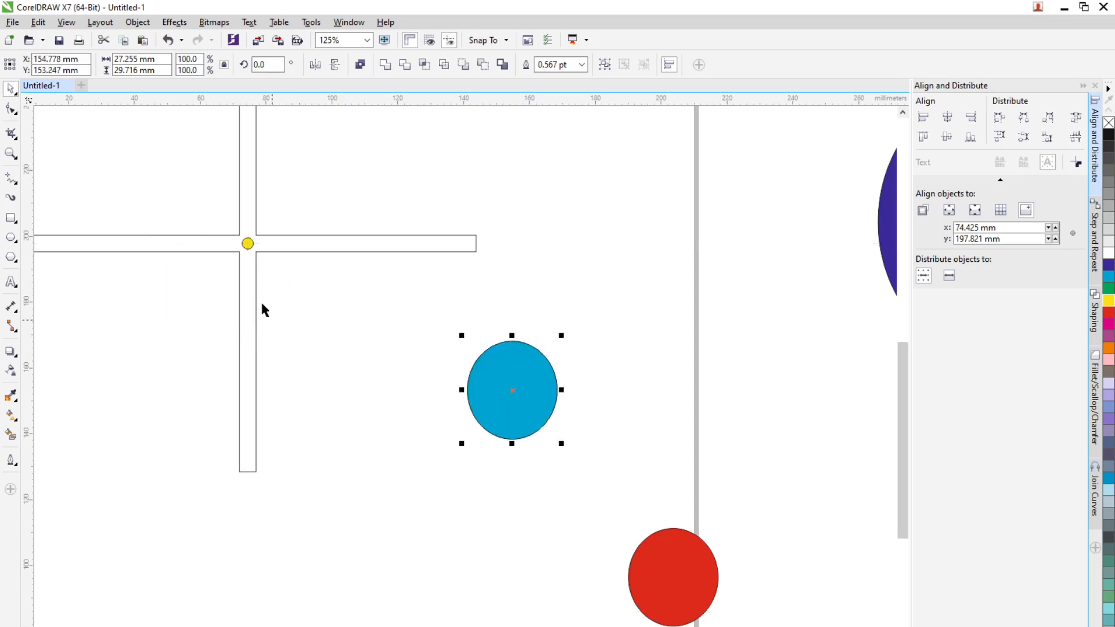
pyautogui.click(248, 243)
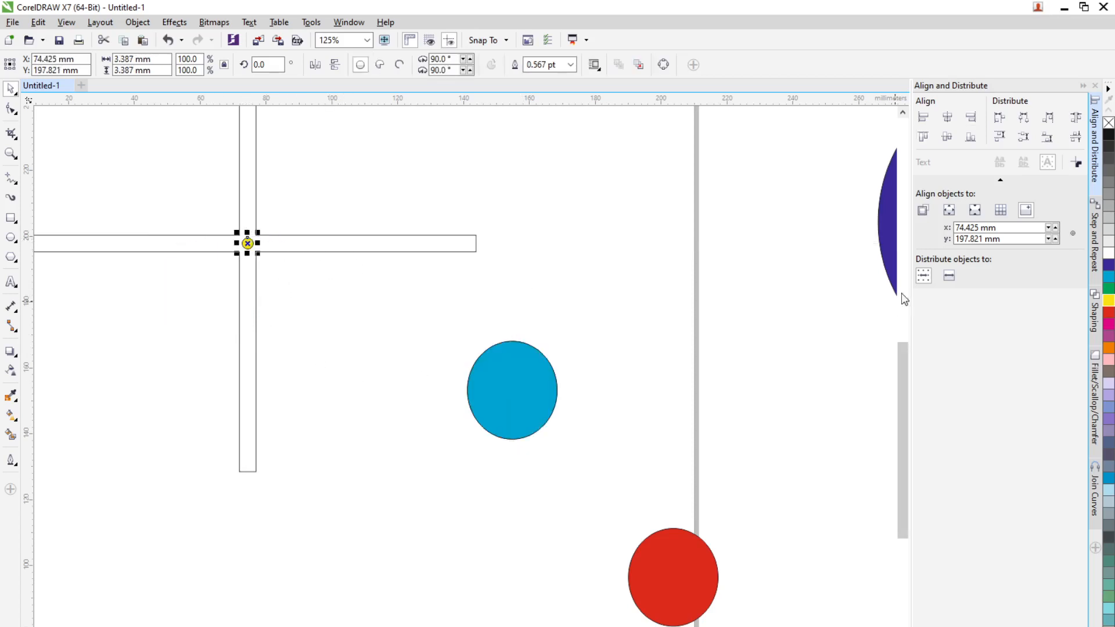
pyautogui.click(281, 261)
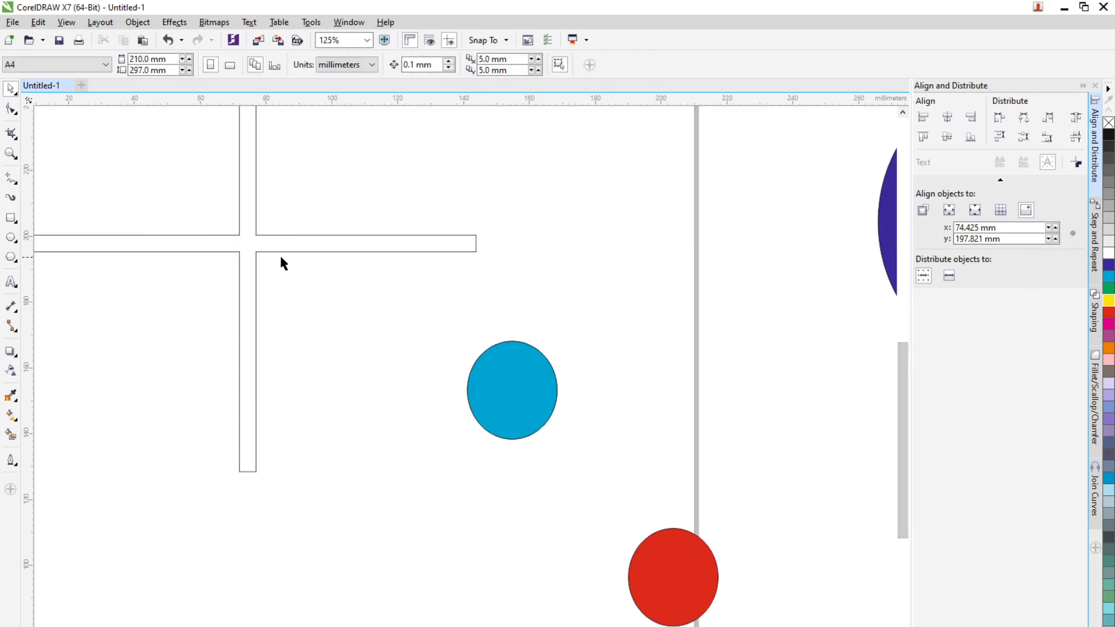
pyautogui.scroll(-4, 279, 254)
pyautogui.moveTo(196, 158); pyautogui.dragTo(438, 420)
pyautogui.press('Delete')
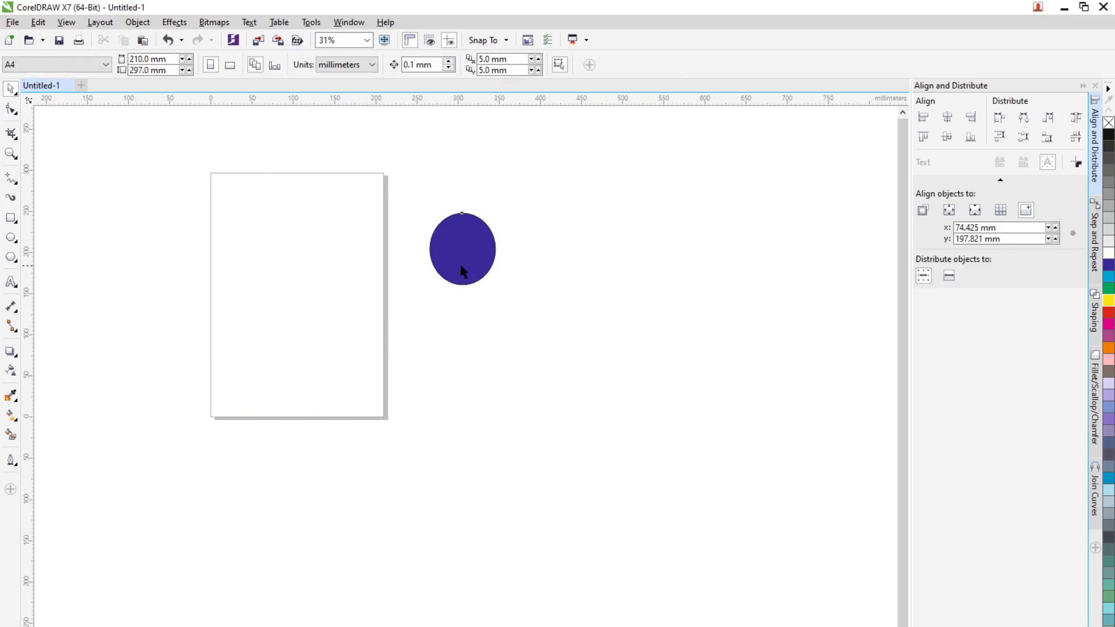
# Bring the large dark blue ellipse onto the page, shrunk to about 29.5 by 32.2 mm, and place a copy of it beside the page.
pyautogui.moveTo(463, 269); pyautogui.dragTo(297, 314)
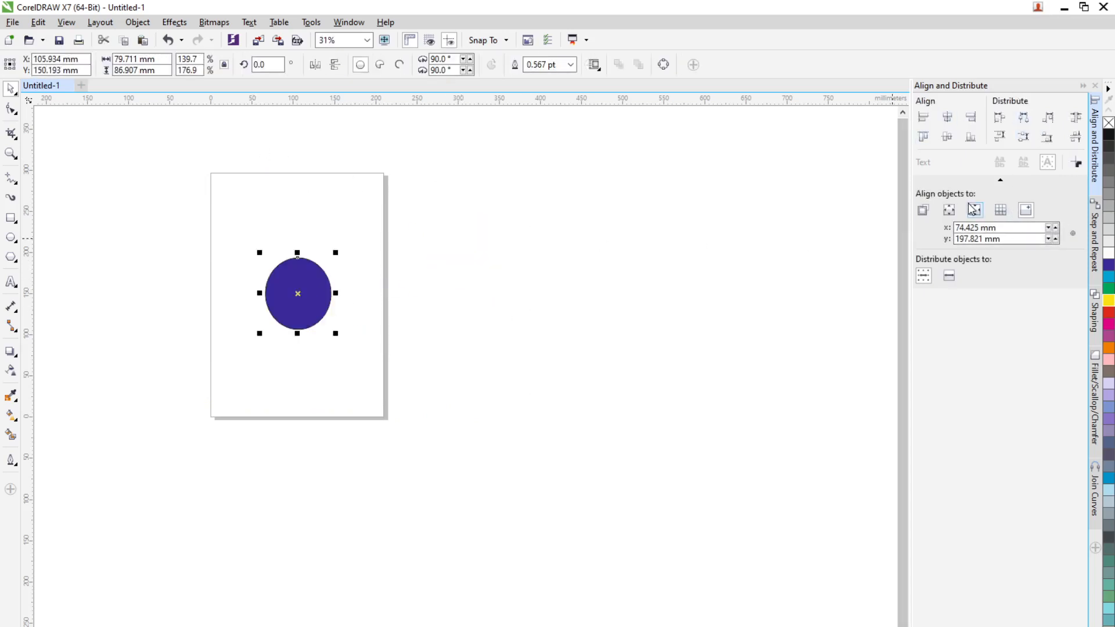
pyautogui.click(297, 355)
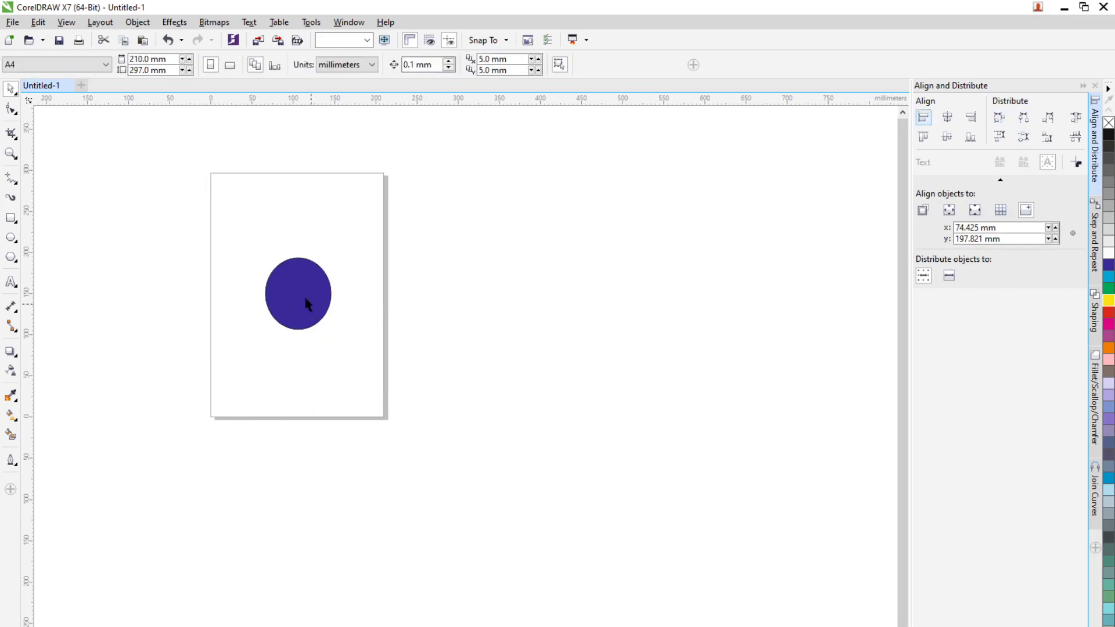
pyautogui.moveTo(308, 304); pyautogui.dragTo(349, 330)
pyautogui.scroll(2, 462, 388)
pyautogui.scroll(-2, 439, 381)
pyautogui.scroll(1, 438, 382)
pyautogui.scroll(-1, 205, 255)
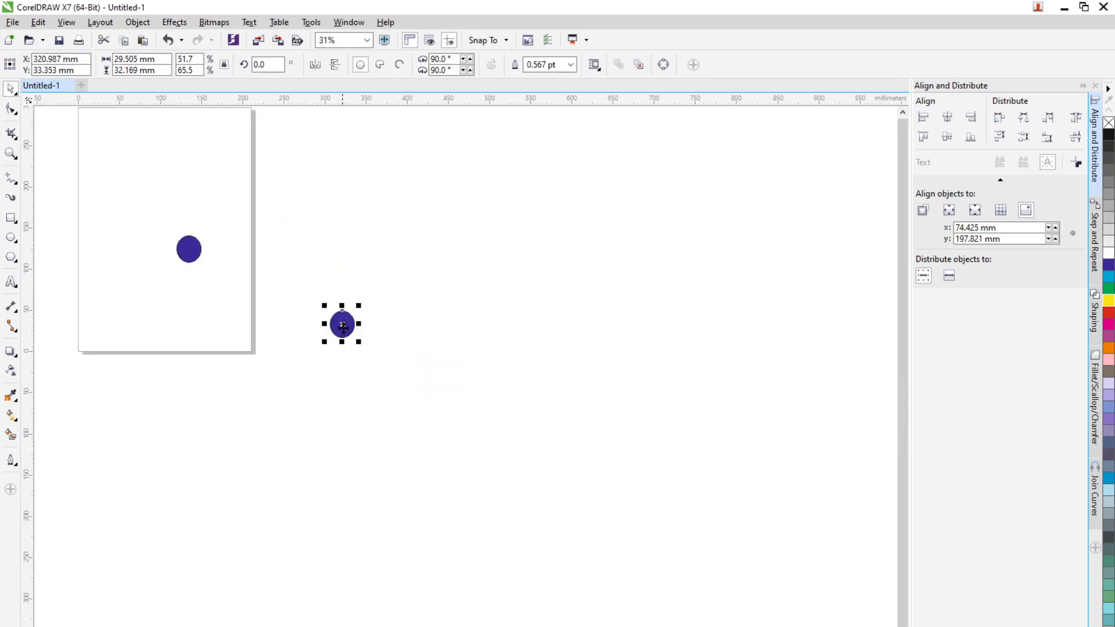
# Duplicate the copied ellipse three more times at the same offset to form a diagonal row.
pyautogui.hotkey('ctrl', 'd')
pyautogui.hotkey('ctrl', 'd')
pyautogui.hotkey('ctrl', 'd')
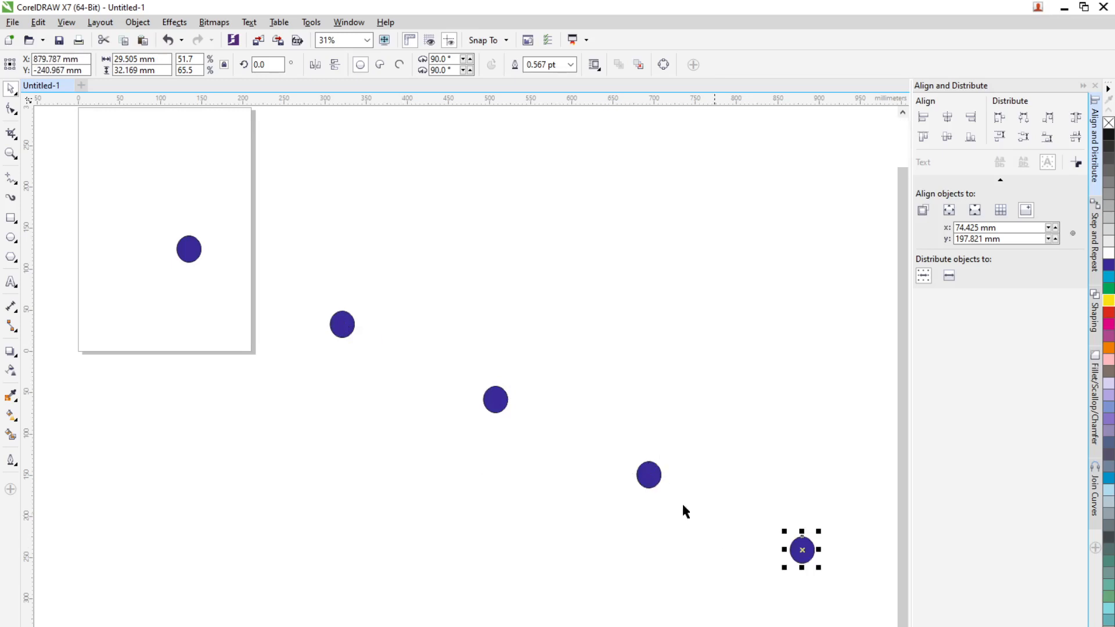
# Scatter the four copied ellipses irregularly on, beside and below the page, close to the original ellipse.
pyautogui.moveTo(795, 547); pyautogui.dragTo(139, 445)
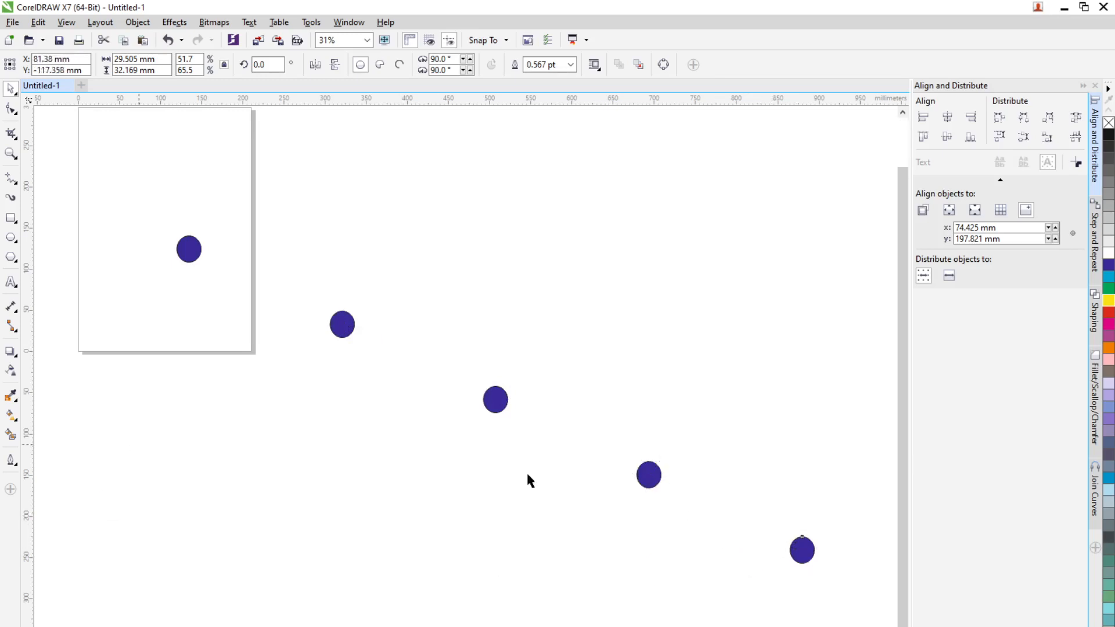
pyautogui.moveTo(498, 405); pyautogui.dragTo(318, 217)
pyautogui.click(503, 403)
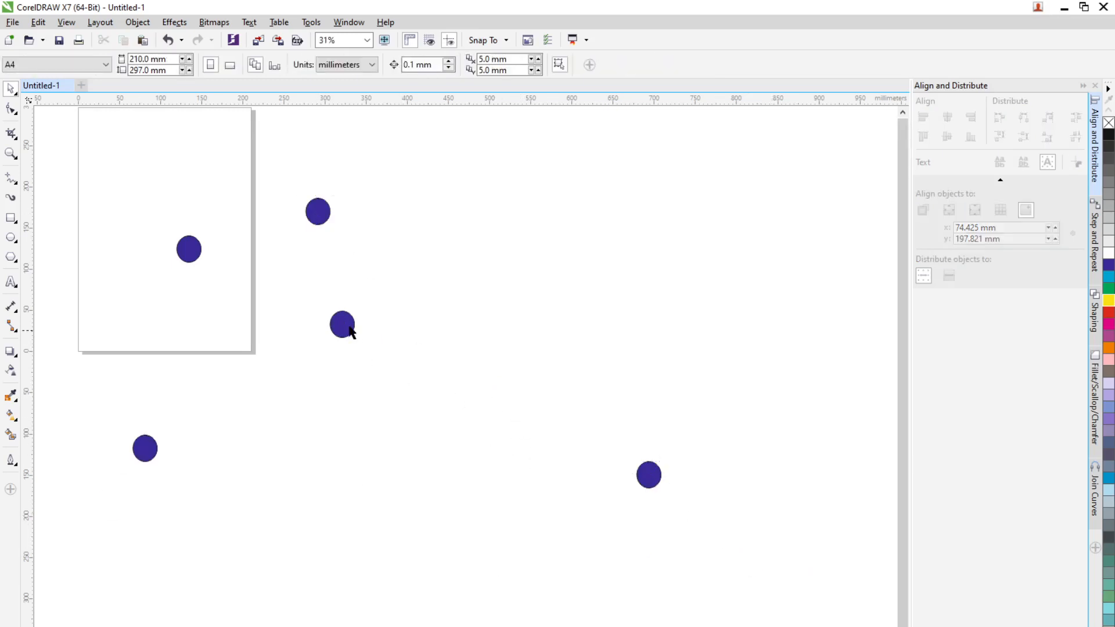
pyautogui.moveTo(350, 331); pyautogui.dragTo(243, 269)
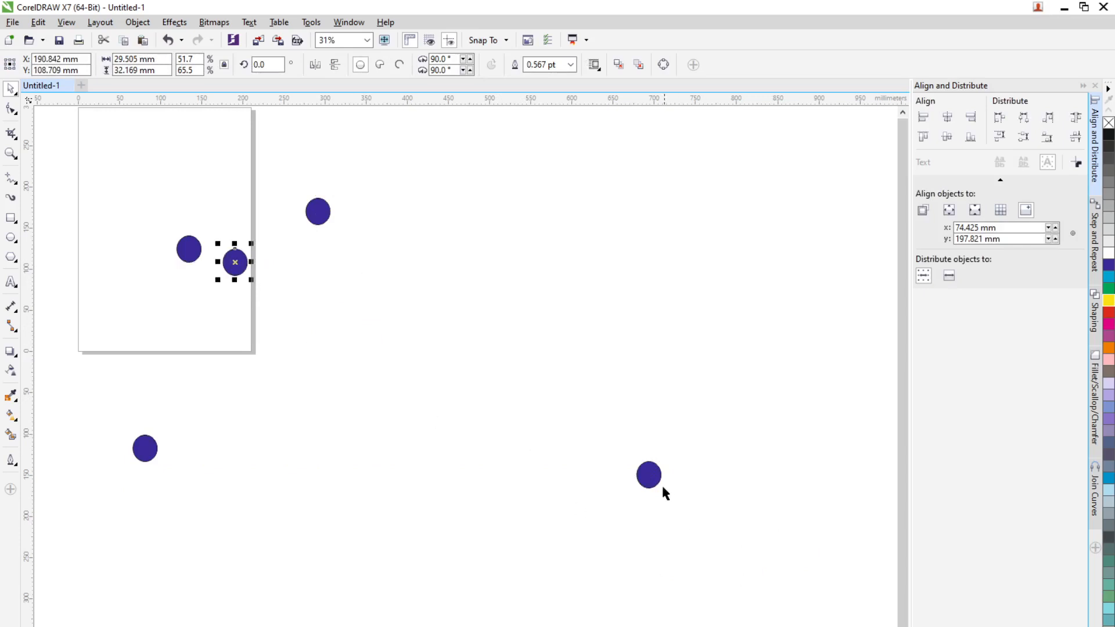
pyautogui.moveTo(661, 486); pyautogui.dragTo(344, 472)
pyautogui.scroll(-2, 351, 472)
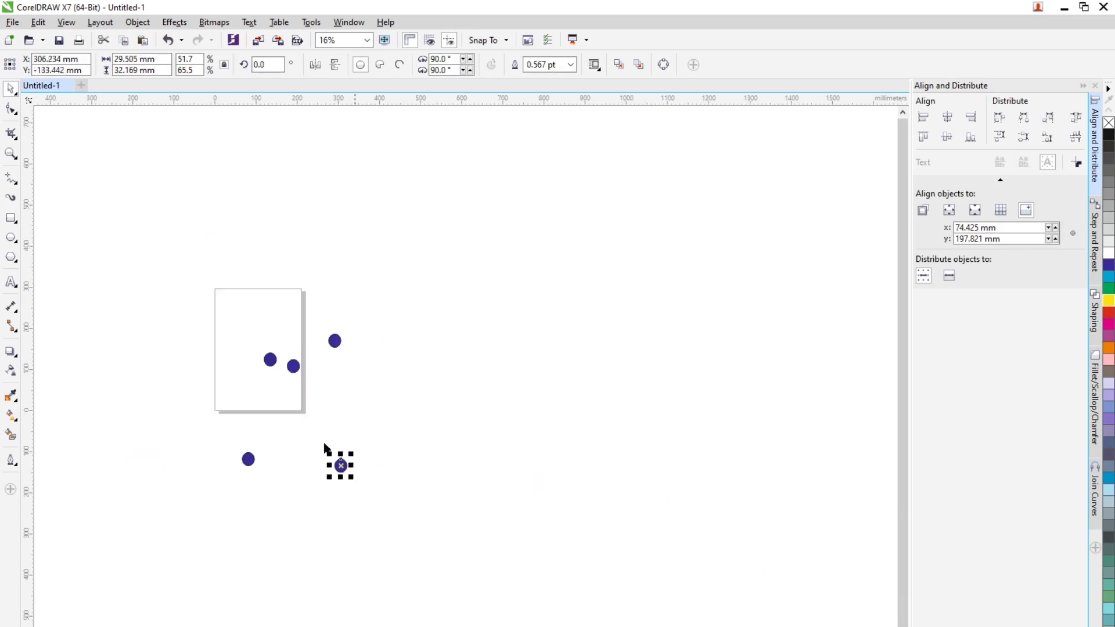
# Align the right edges of all five ellipses to the page edge and distribute them vertically by their centers.
pyautogui.moveTo(172, 260); pyautogui.dragTo(396, 531)
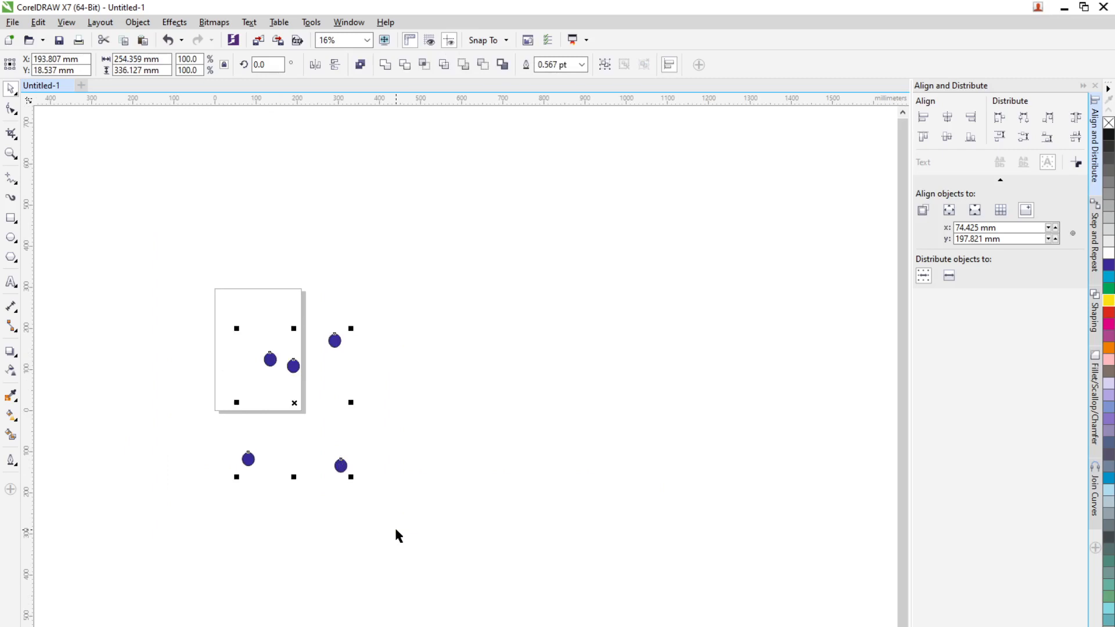
pyautogui.click(950, 212)
pyautogui.click(970, 122)
pyautogui.scroll(2, 280, 407)
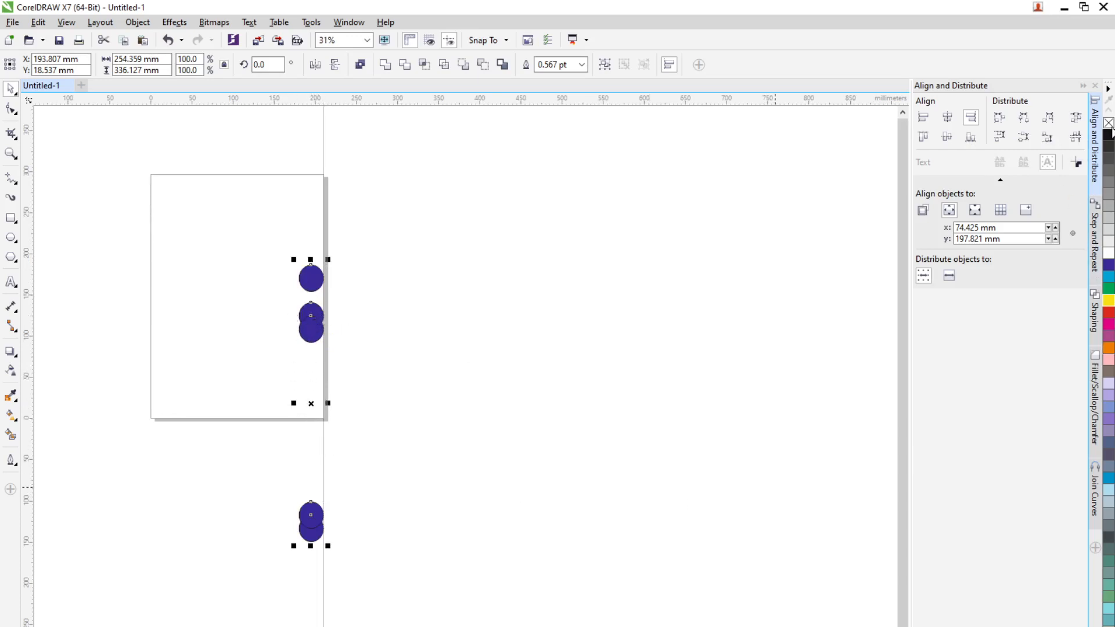
pyautogui.click(1023, 138)
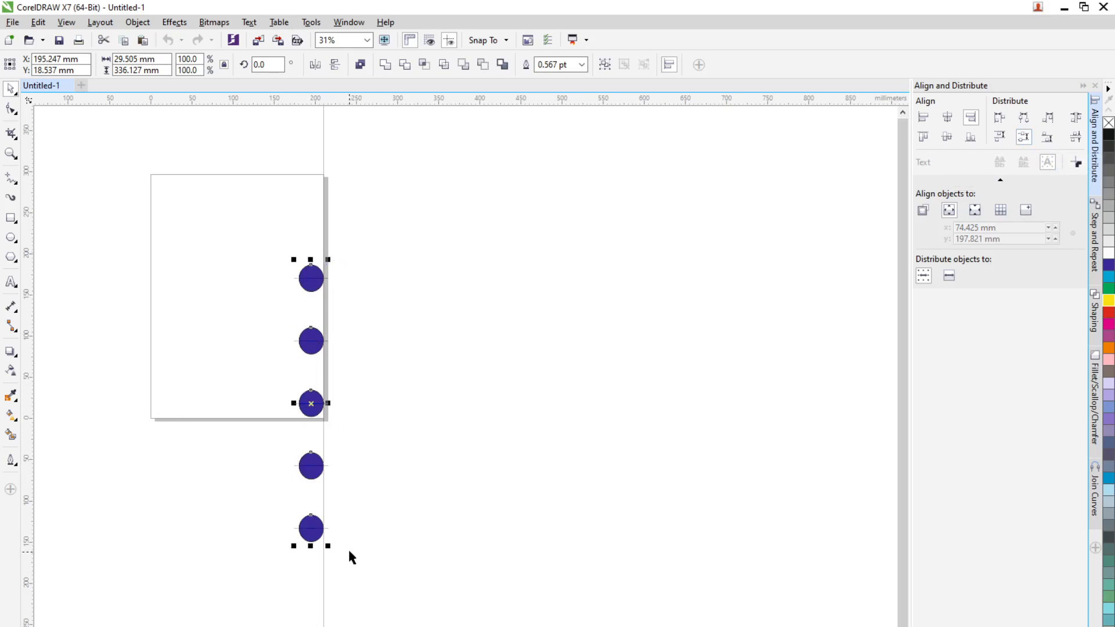
pyautogui.scroll(2, 329, 476)
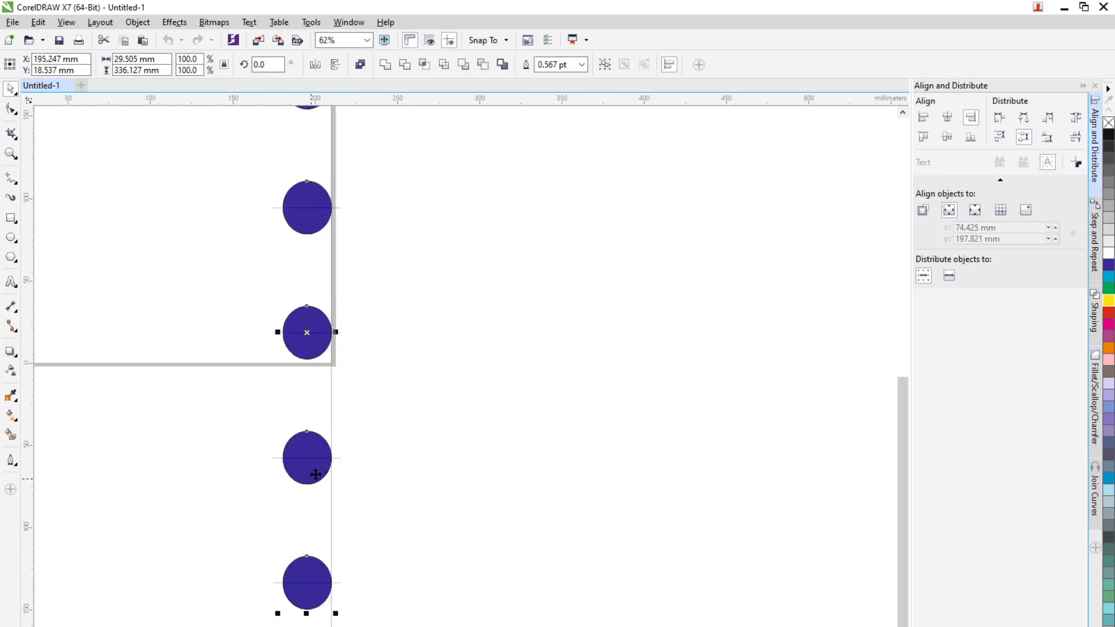
pyautogui.scroll(-4, 374, 477)
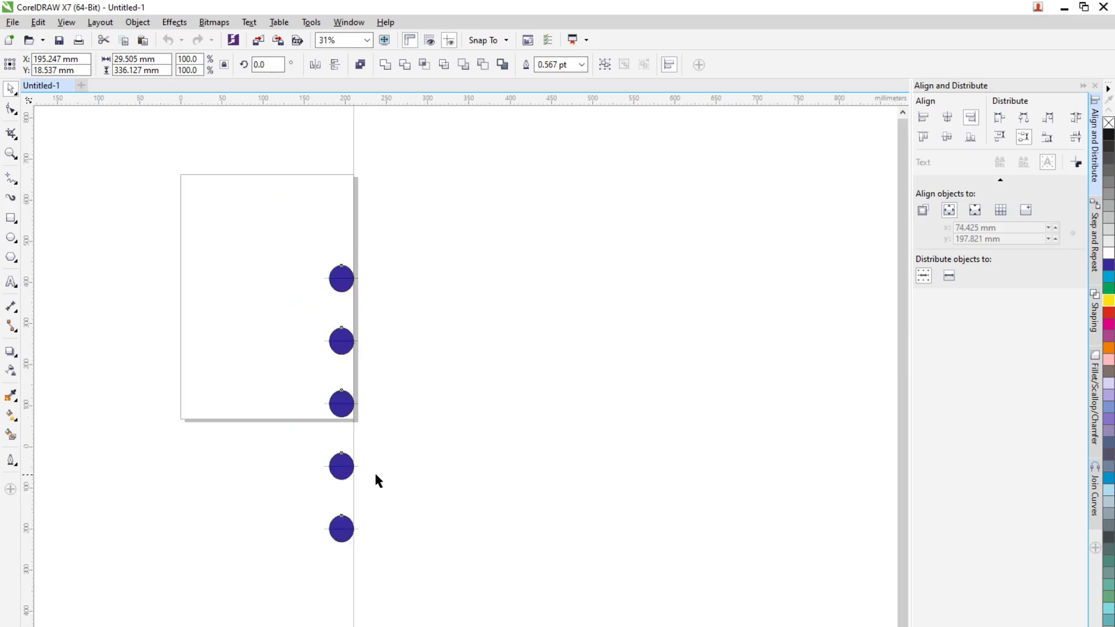
# Undo the distribution and right alignment, and rearrange the ellipses with one above, three on and one below the page.
pyautogui.click(390, 475)
pyautogui.hotkey('ctrl', 'z')
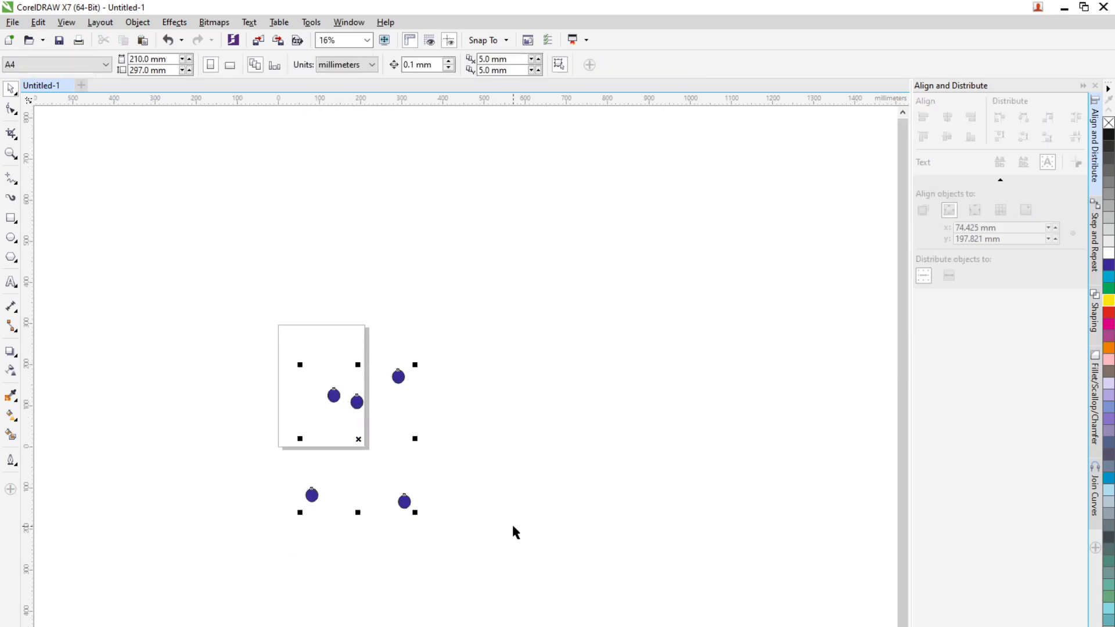
pyautogui.click(512, 519)
pyautogui.moveTo(319, 498); pyautogui.dragTo(258, 442)
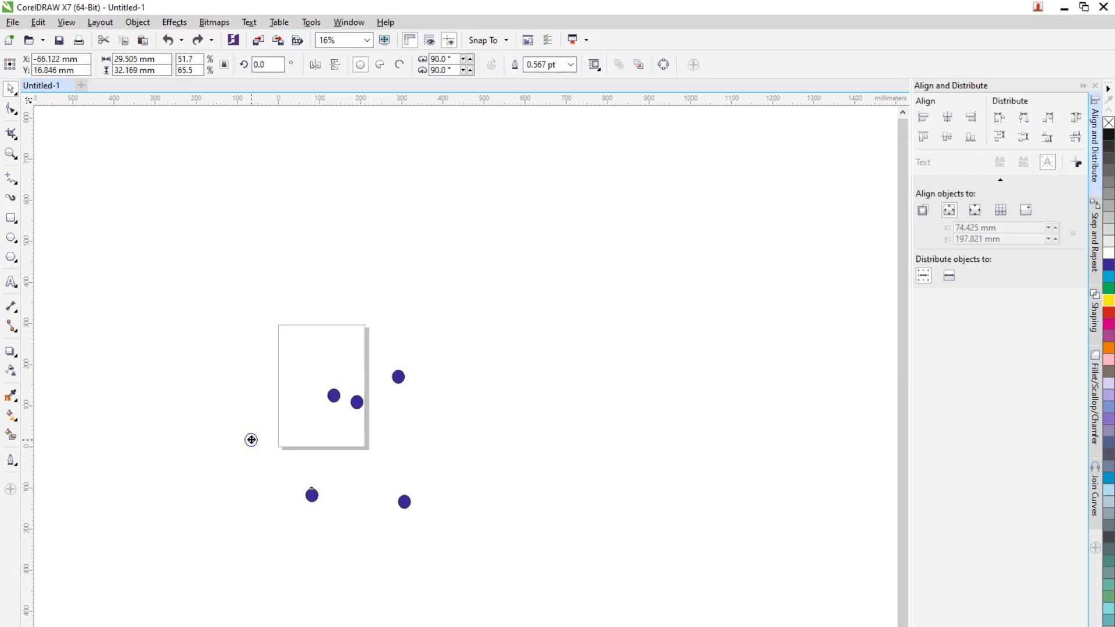
pyautogui.moveTo(404, 503); pyautogui.dragTo(393, 337)
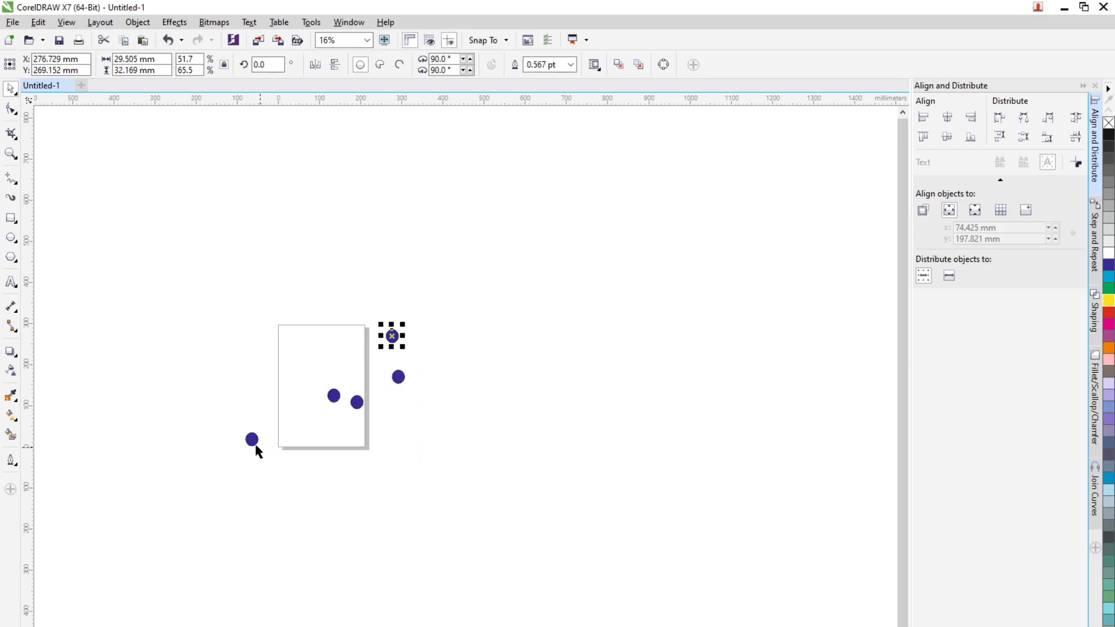
pyautogui.moveTo(257, 446); pyautogui.dragTo(294, 470)
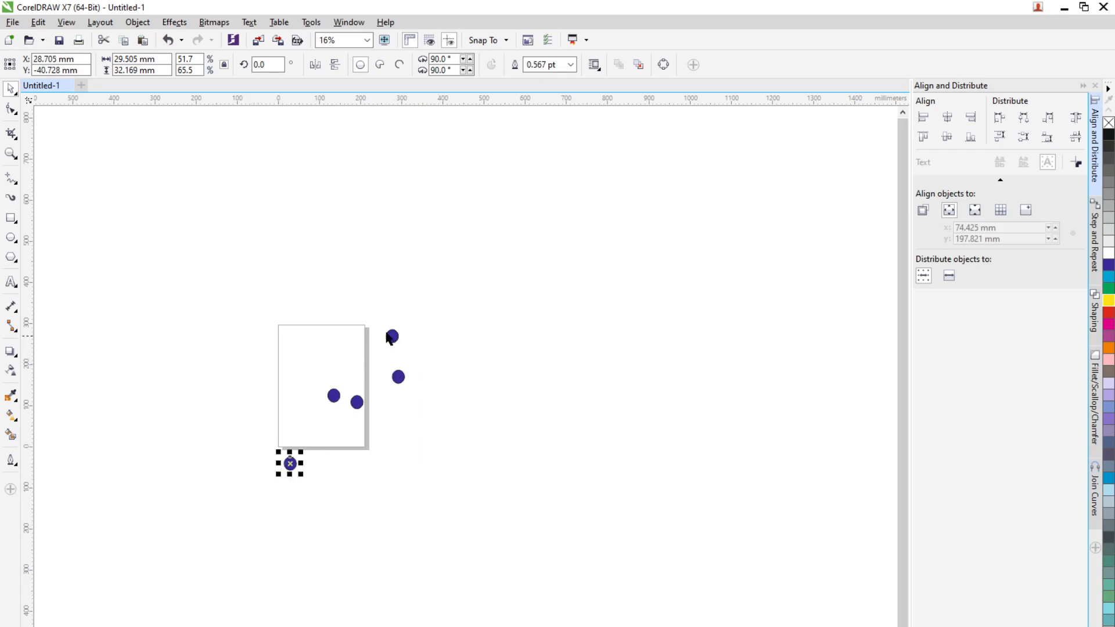
pyautogui.moveTo(389, 338); pyautogui.dragTo(345, 313)
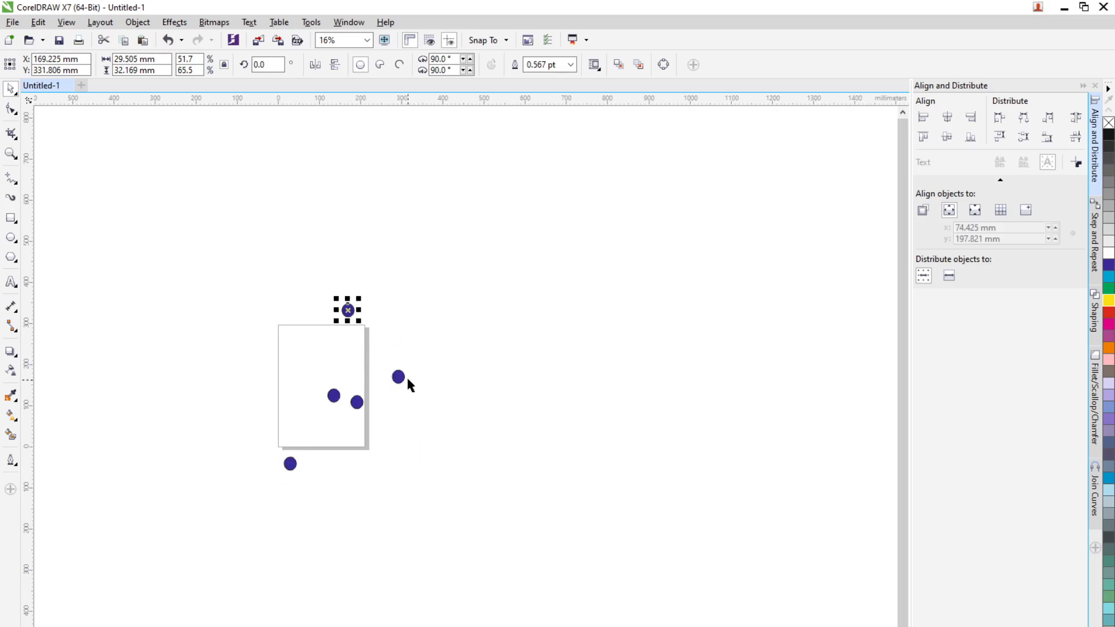
pyautogui.moveTo(401, 378); pyautogui.dragTo(356, 363)
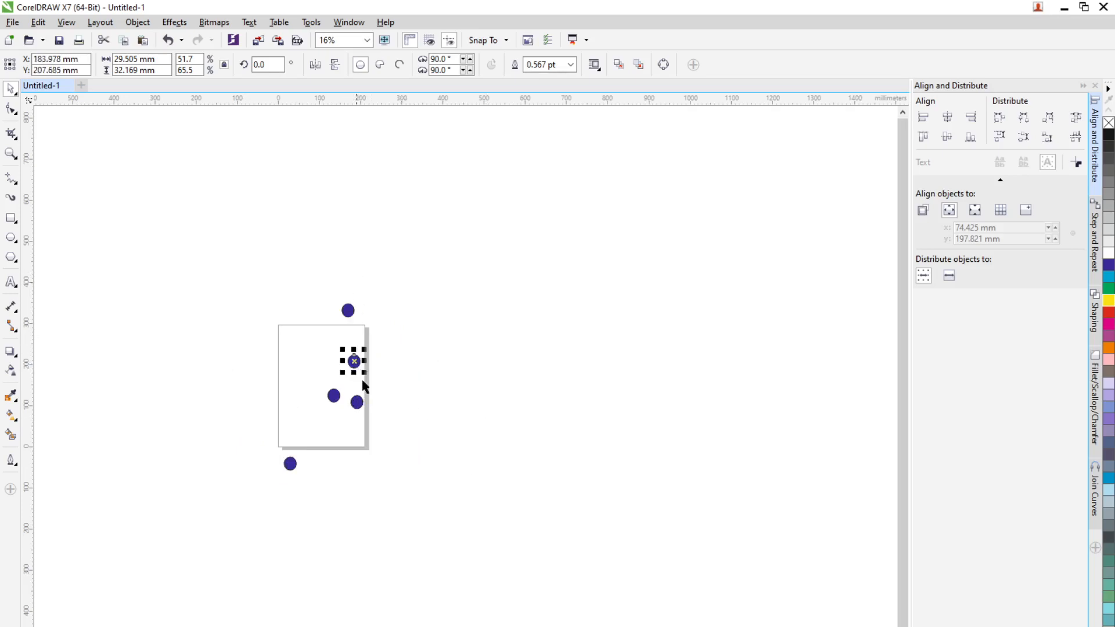
# Align the top edges of all five ellipses to the page edge and distribute them horizontally by their centers.
pyautogui.scroll(2, 277, 482)
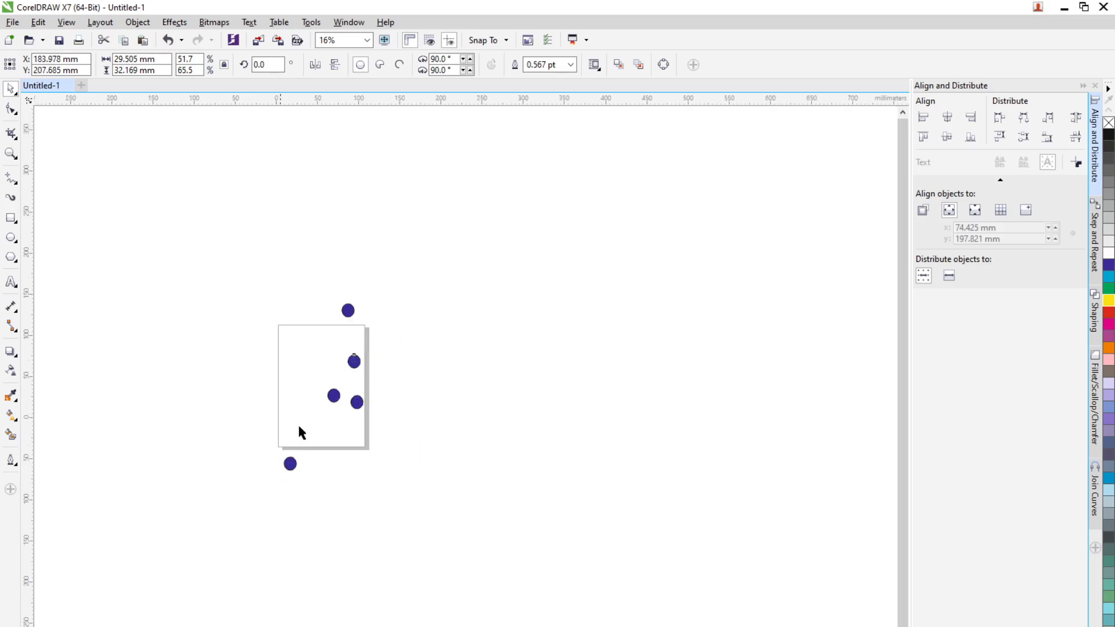
pyautogui.moveTo(269, 125); pyautogui.dragTo(505, 499)
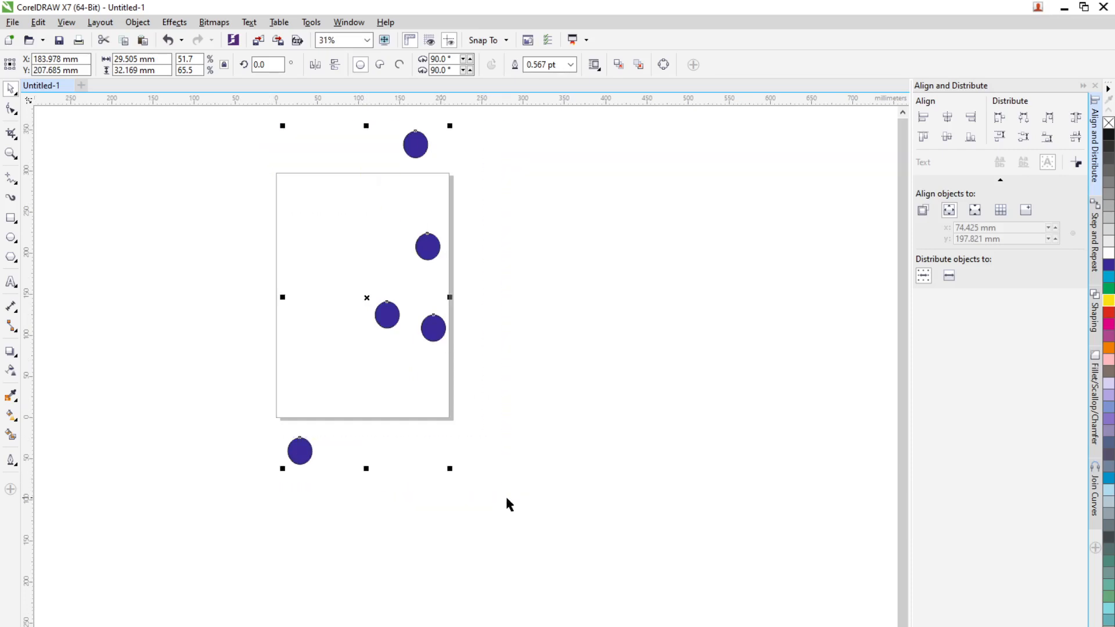
pyautogui.click(924, 137)
pyautogui.click(343, 173)
pyautogui.scroll(2, 343, 173)
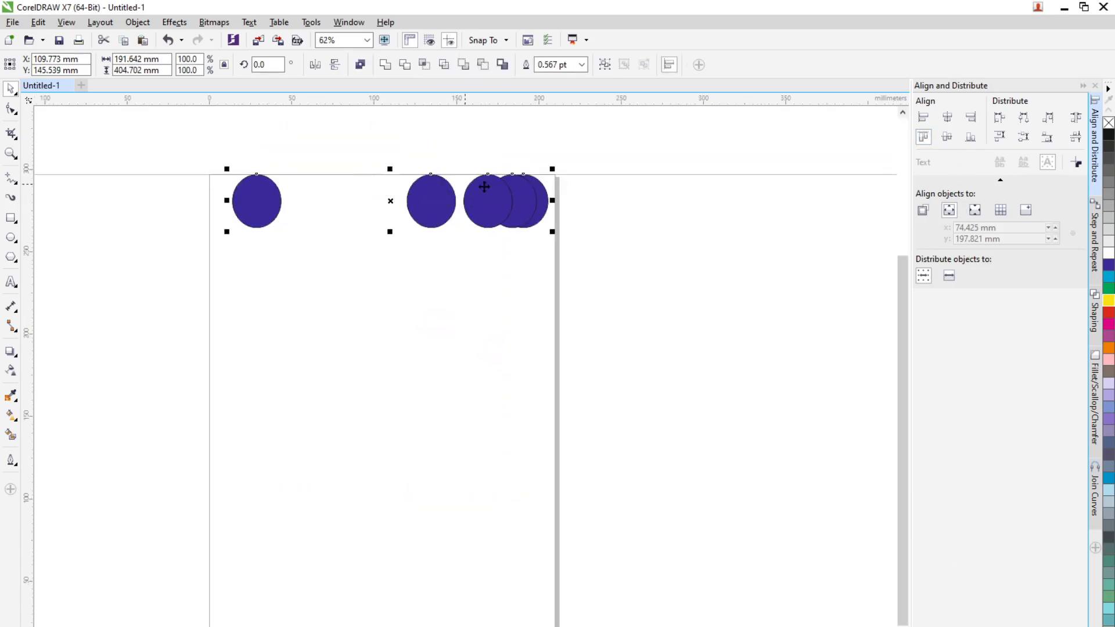
pyautogui.click(1025, 120)
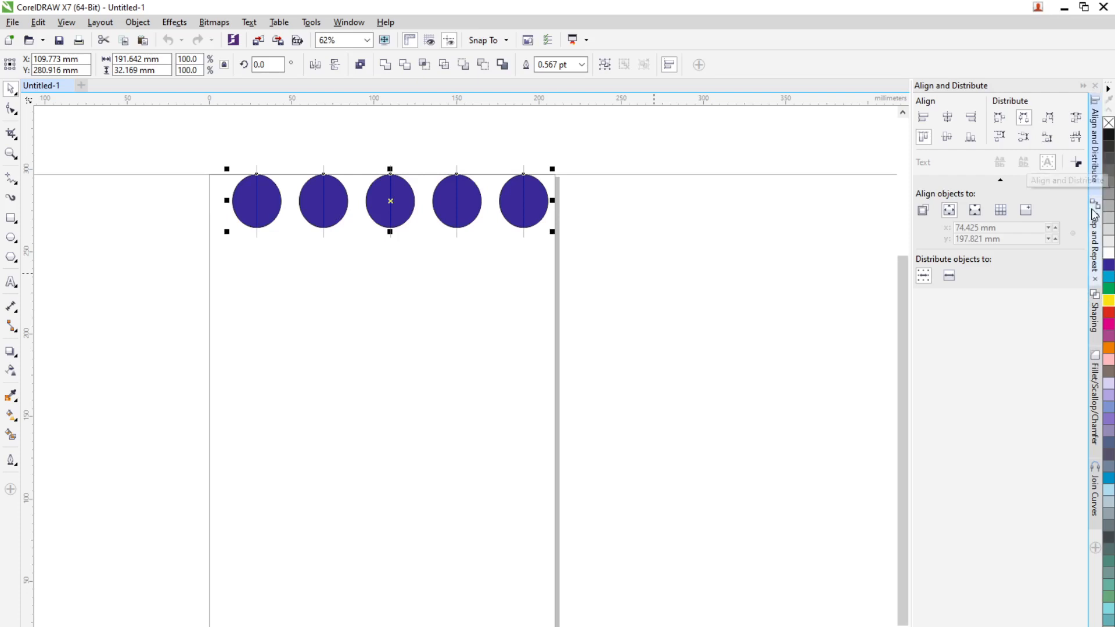
# Show the Step and Repeat docker and delete every ellipse in the row except the leftmost one.
pyautogui.click(1095, 239)
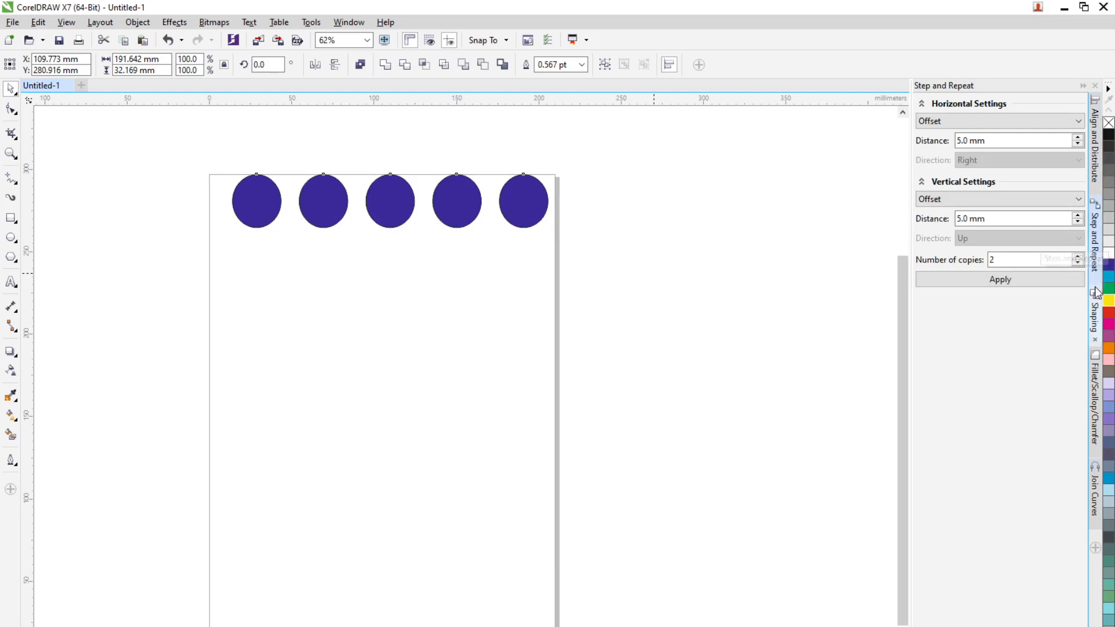
pyautogui.moveTo(289, 150); pyautogui.dragTo(620, 303)
pyautogui.press('Delete')
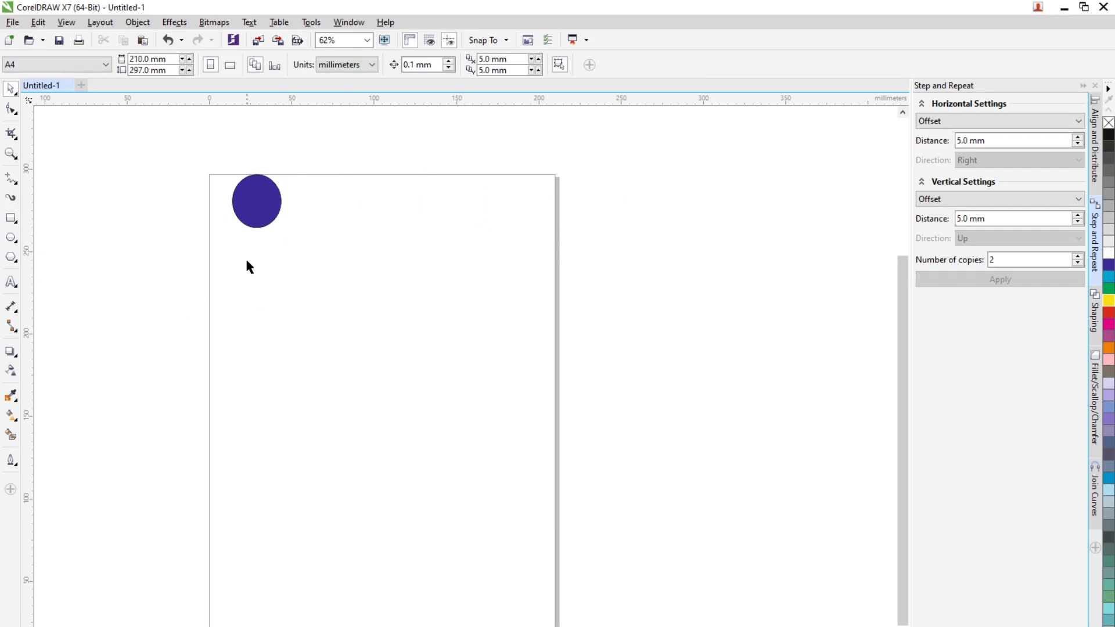
# Move the remaining ellipse down the page and set its position to X 0 mm, Y 0 mm.
pyautogui.click(256, 199)
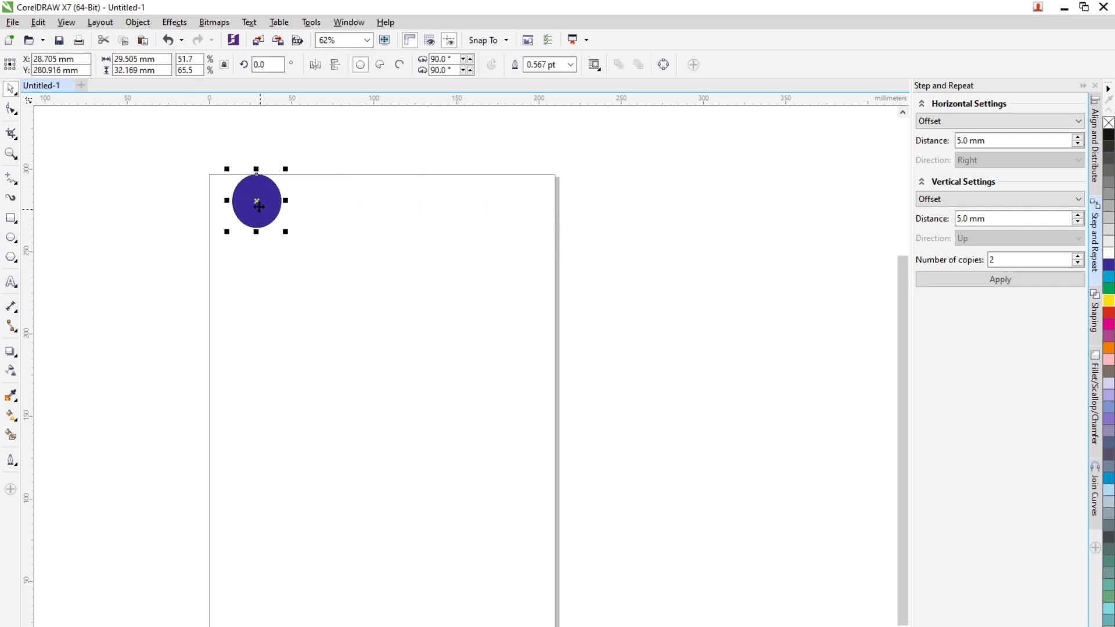
pyautogui.moveTo(256, 200); pyautogui.dragTo(248, 279)
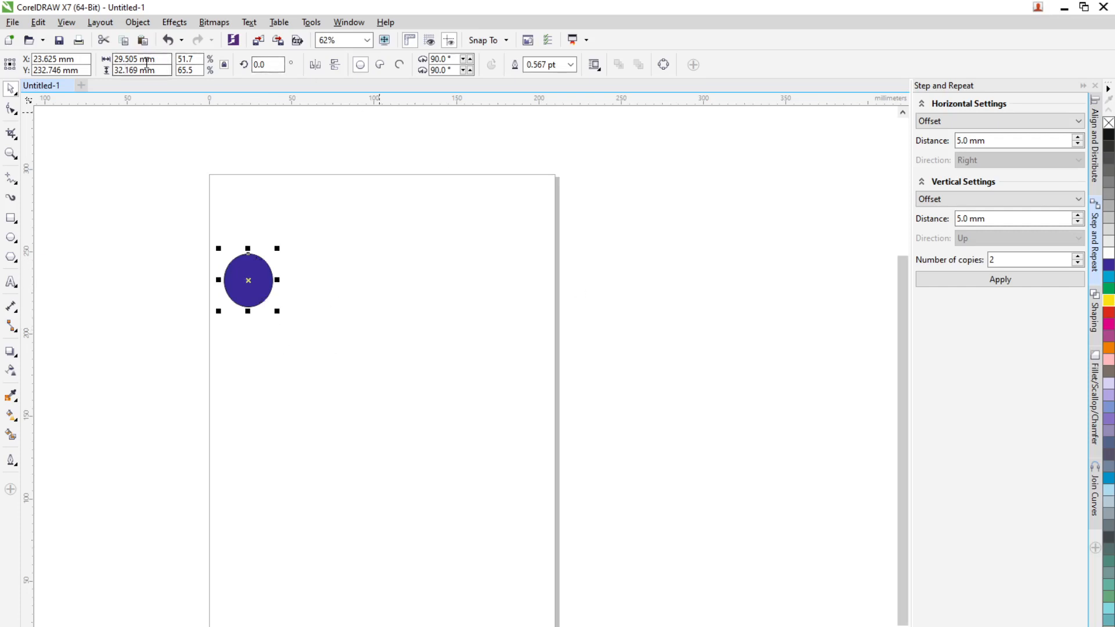
pyautogui.moveTo(79, 59); pyautogui.dragTo(3, 58)
pyautogui.write('0')
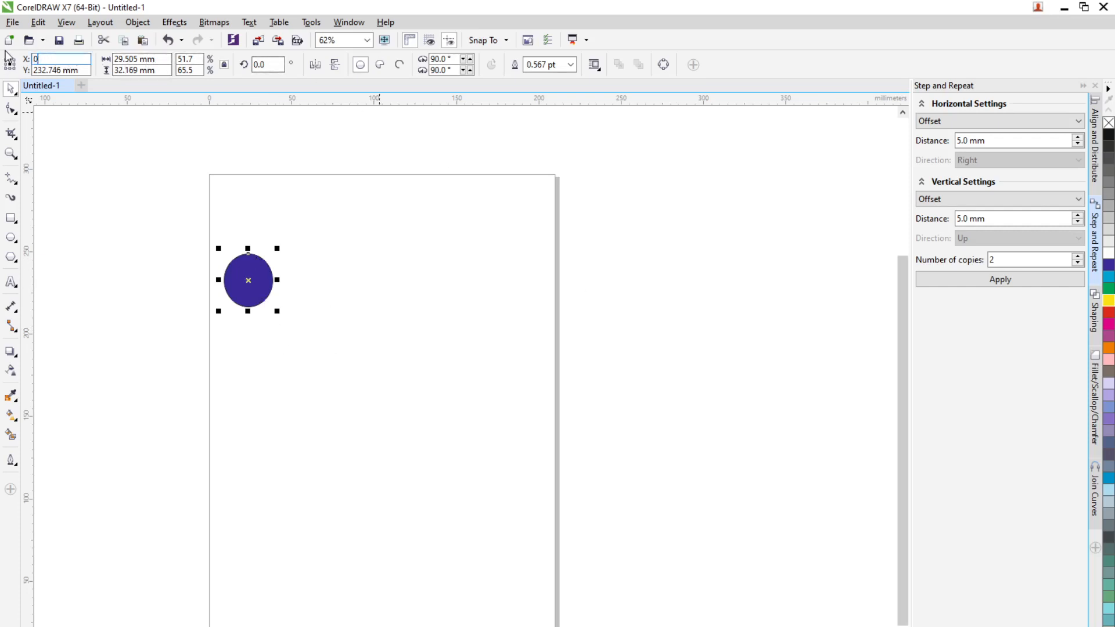
pyautogui.press('Tab')
pyautogui.write('0')
pyautogui.press('Tab')
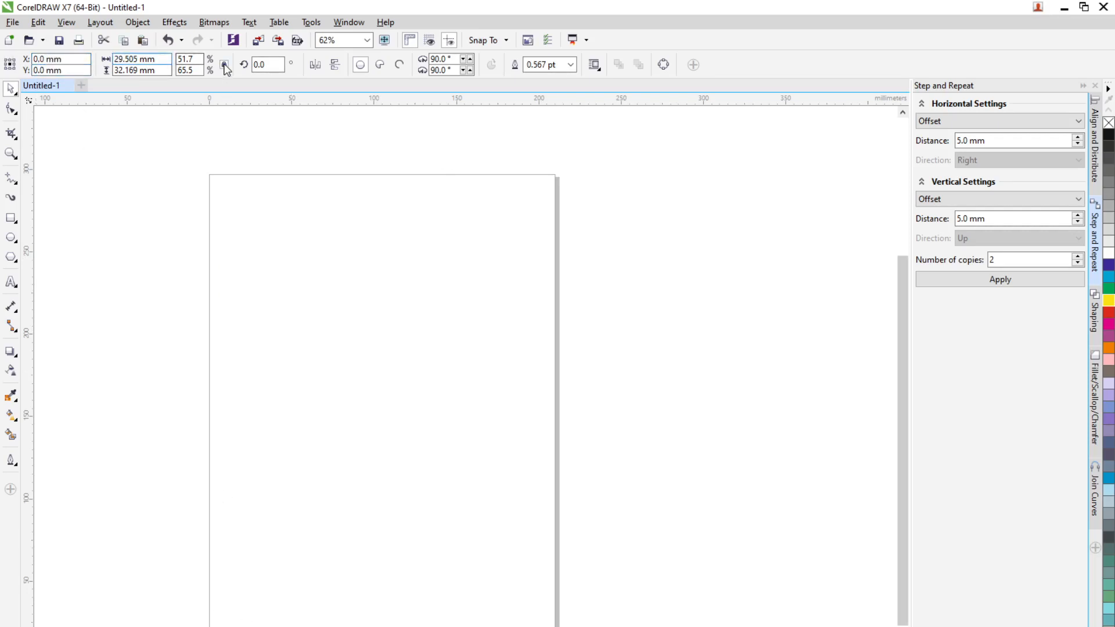
# Change the document's measurement units to inches with nothing selected.
pyautogui.click(260, 146)
pyautogui.click(359, 65)
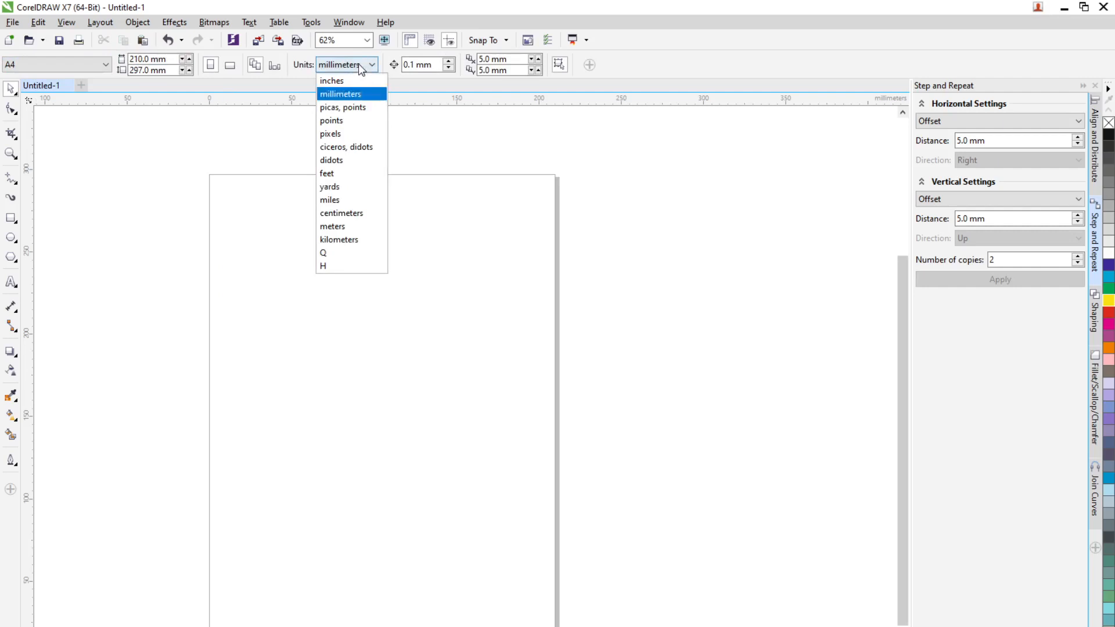
pyautogui.click(334, 80)
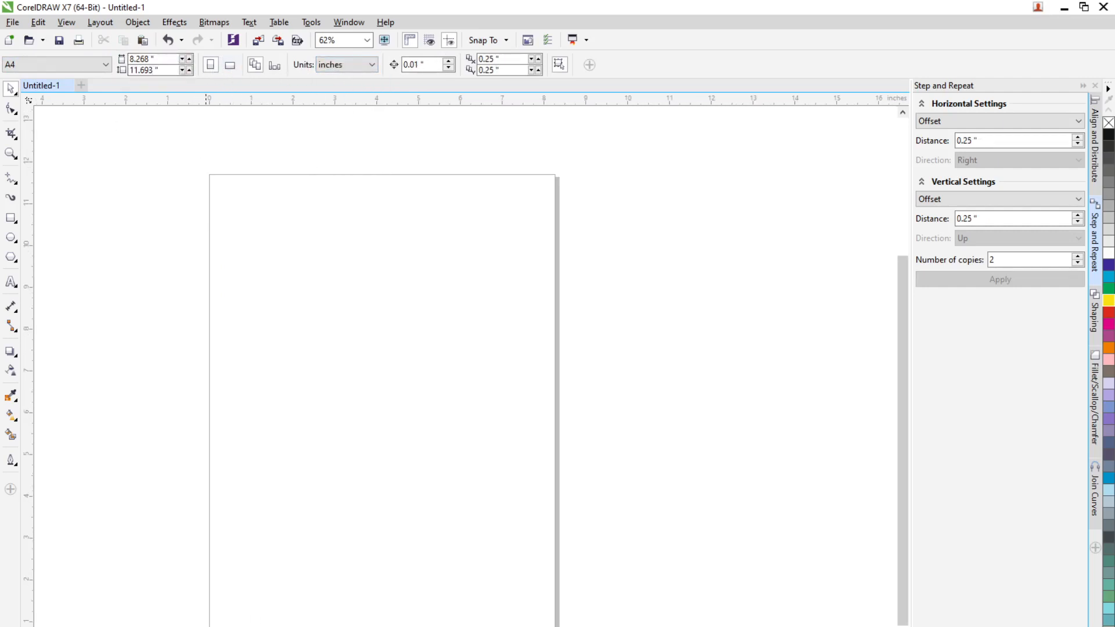
# Resize the ellipse at the page's lower-left corner to 1 inch wide and 1 inch high.
pyautogui.click(231, 626)
pyautogui.tripleClick(157, 63)
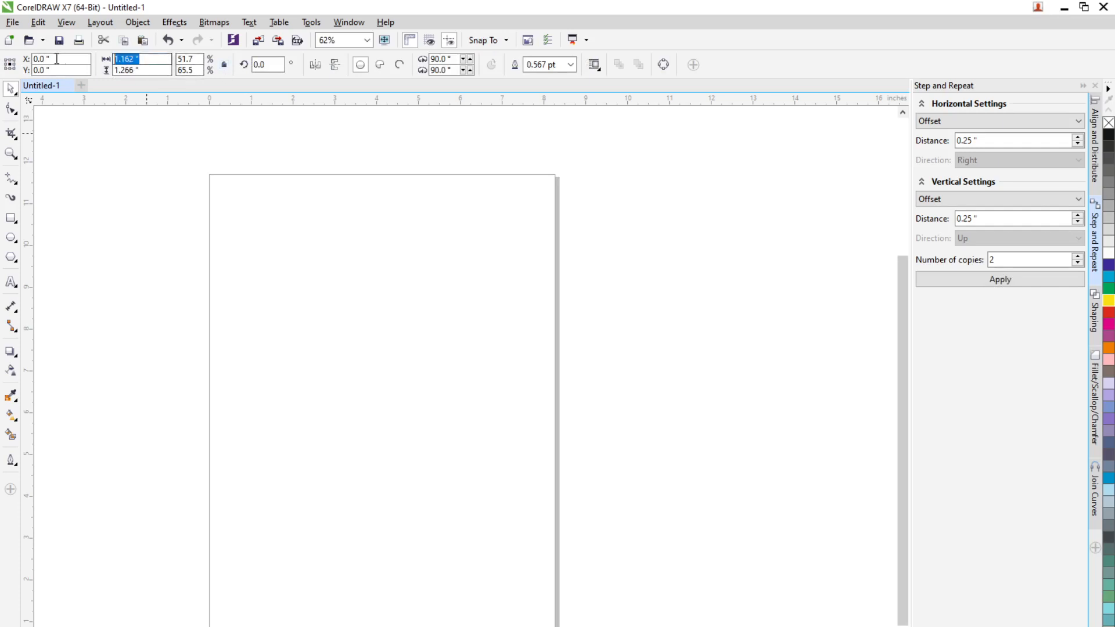
pyautogui.write('1')
pyautogui.press('Tab')
pyautogui.write('1')
pyautogui.press('Tab')
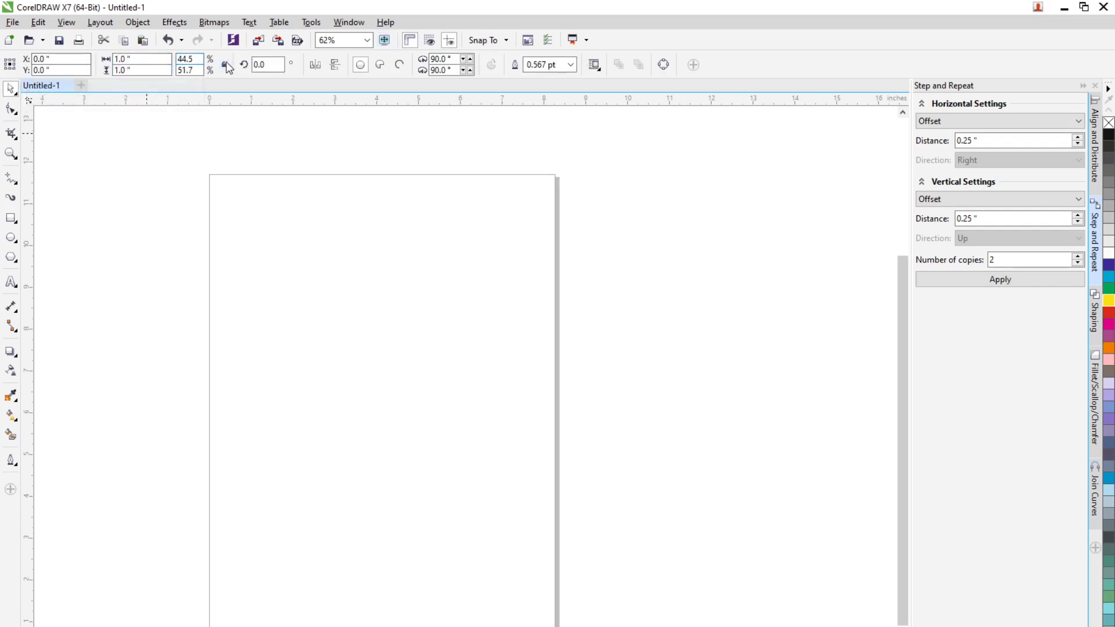
pyautogui.click(297, 492)
# Step and repeat the circle as 10 copies with a 1-inch horizontal offset and a 0.25-inch vertical offset.
pyautogui.click(225, 626)
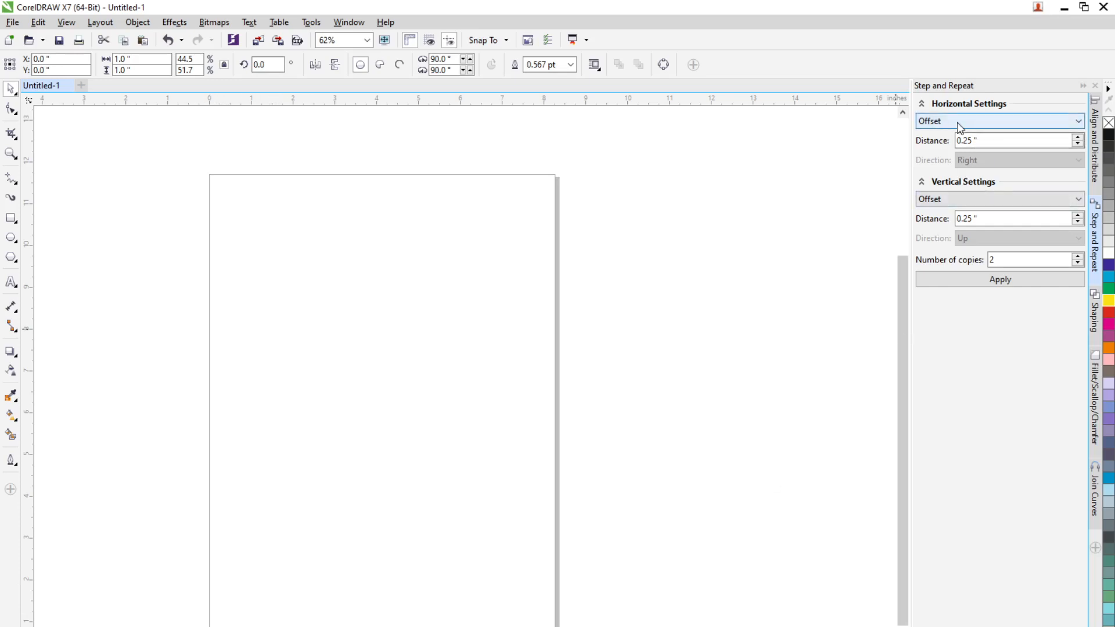
pyautogui.click(1002, 124)
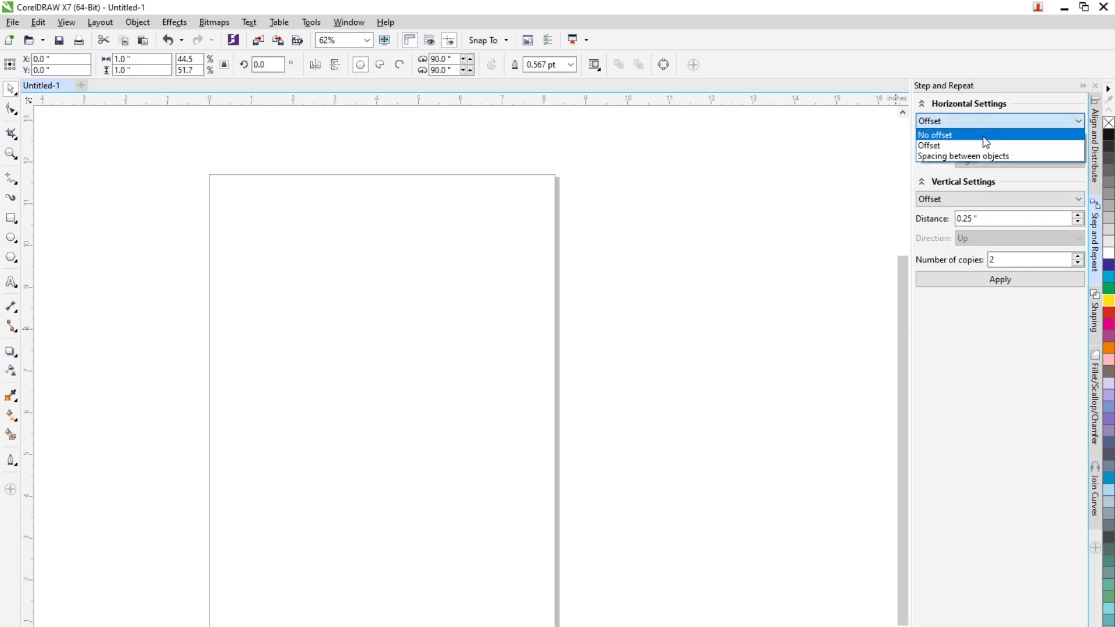
pyautogui.click(944, 145)
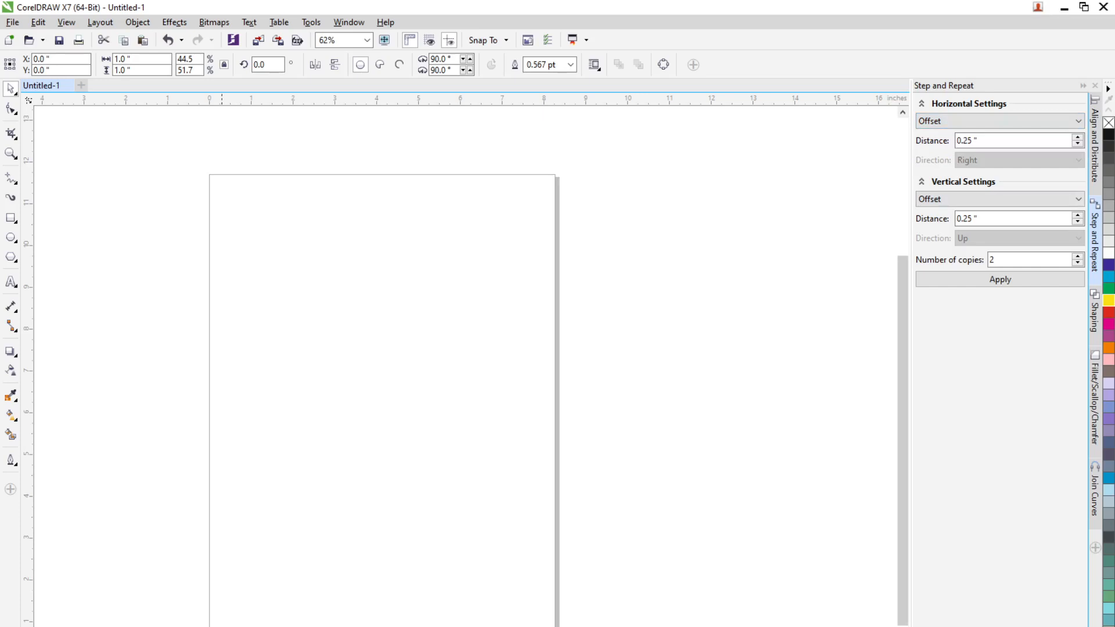
pyautogui.scroll(1, 223, 625)
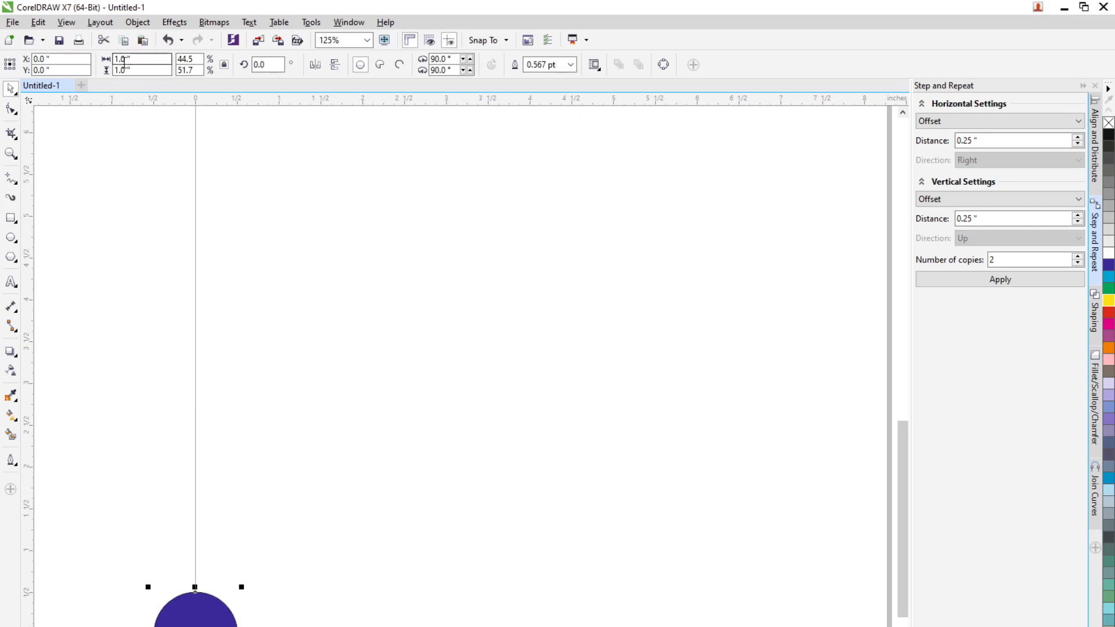
pyautogui.scroll(-1, 204, 545)
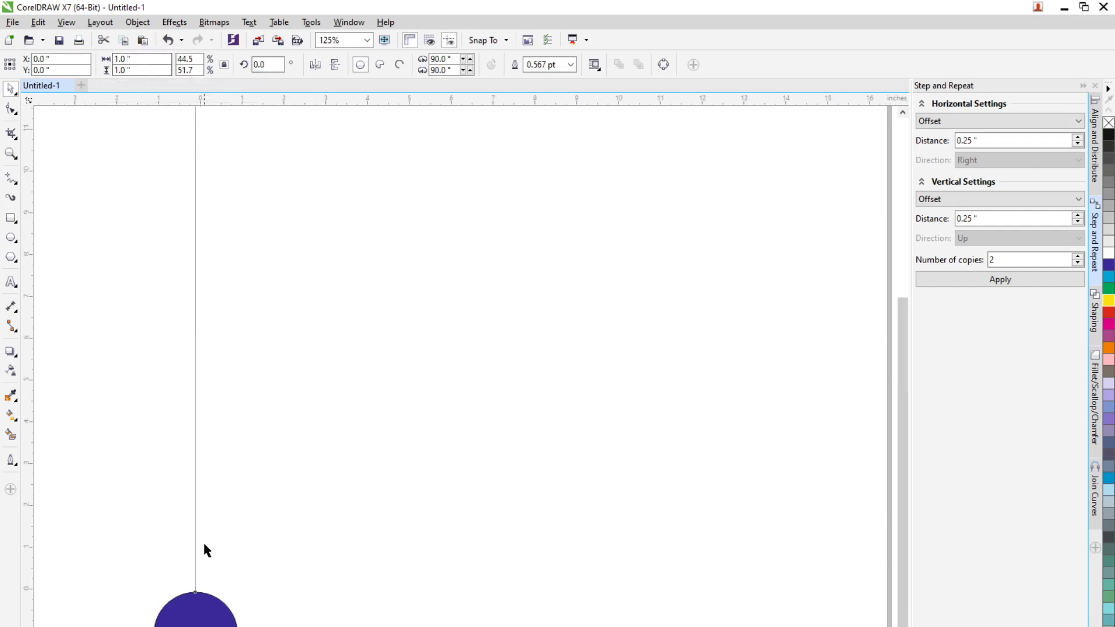
pyautogui.moveTo(1003, 141); pyautogui.dragTo(935, 141)
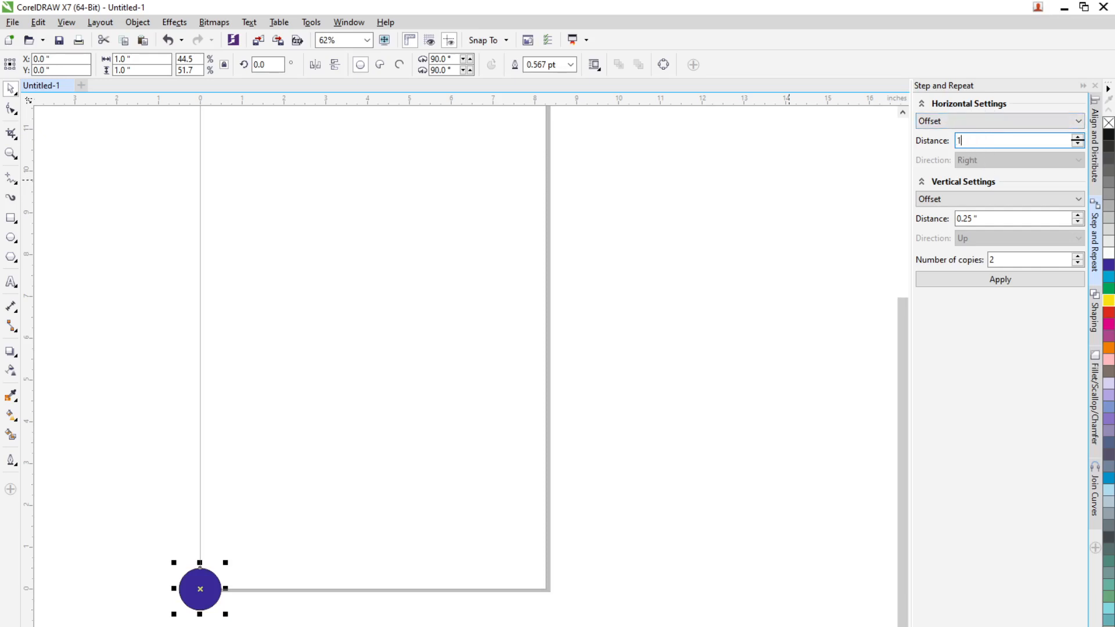
pyautogui.click(1020, 260)
pyautogui.write('10')
pyautogui.click(983, 281)
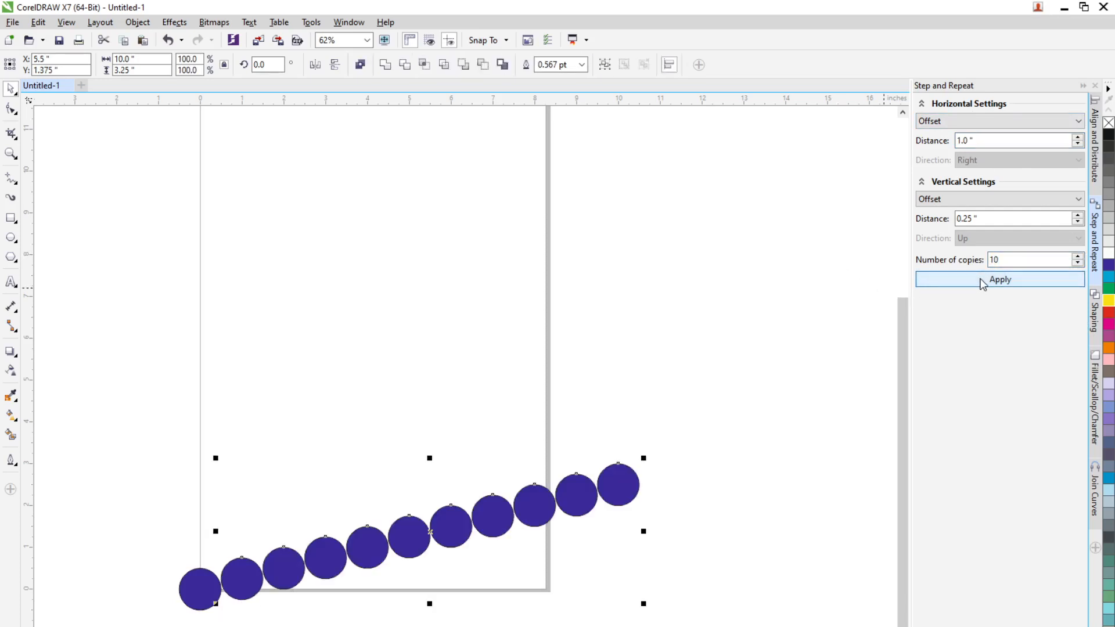
# Undo the diagonal copies, set the vertical setting to No offset, and repeat the circle 10 times along a horizontal row.
pyautogui.hotkey('ctrl', 'z')
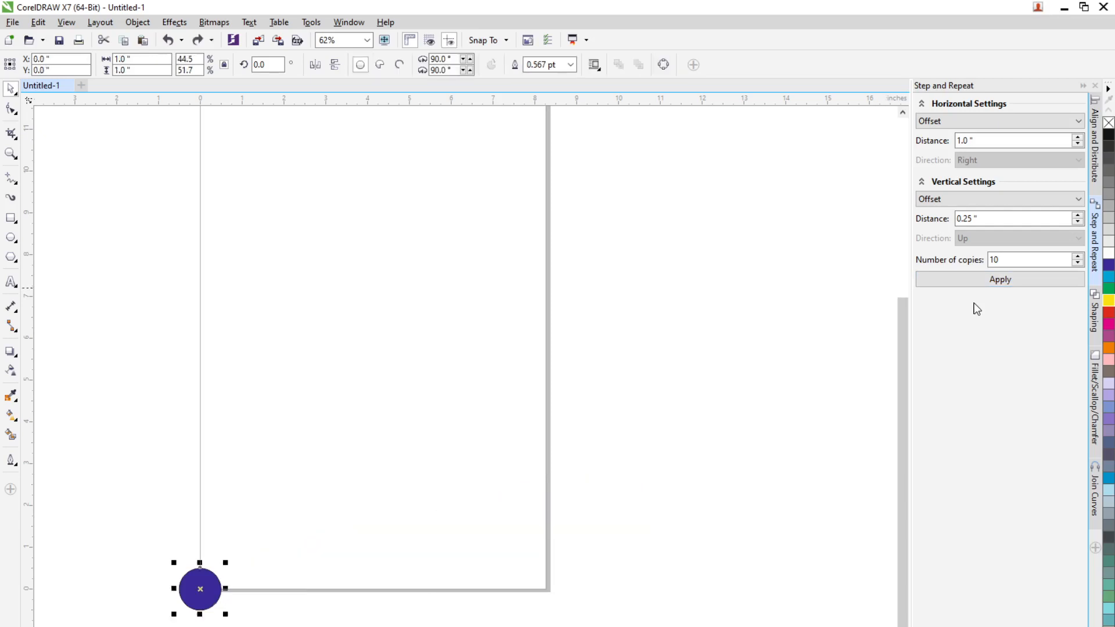
pyautogui.moveTo(991, 219); pyautogui.dragTo(877, 212)
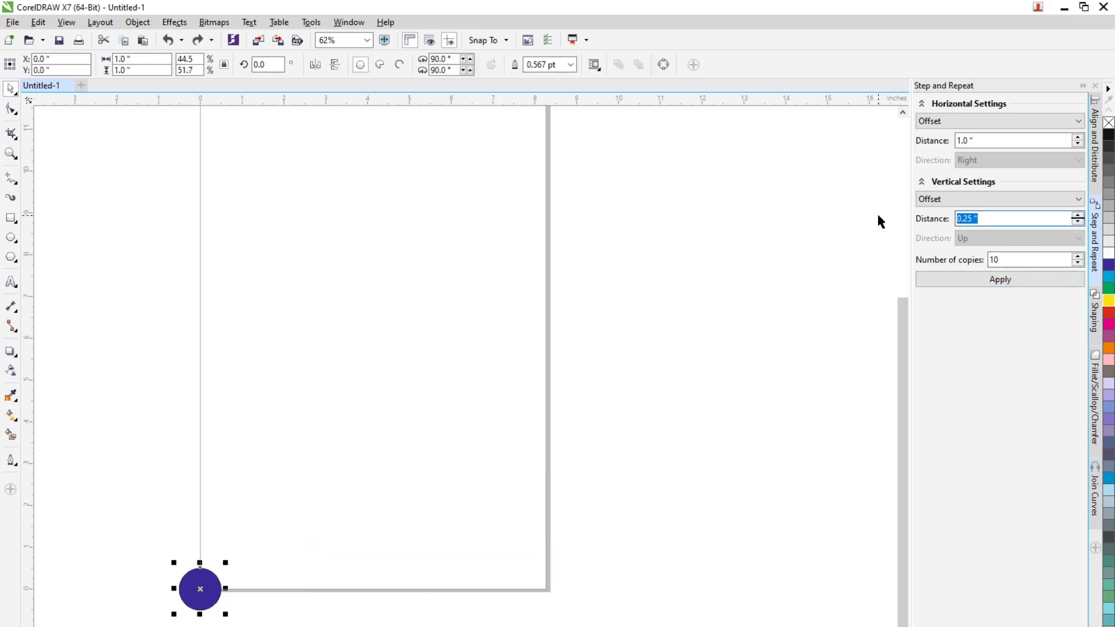
pyautogui.click(937, 199)
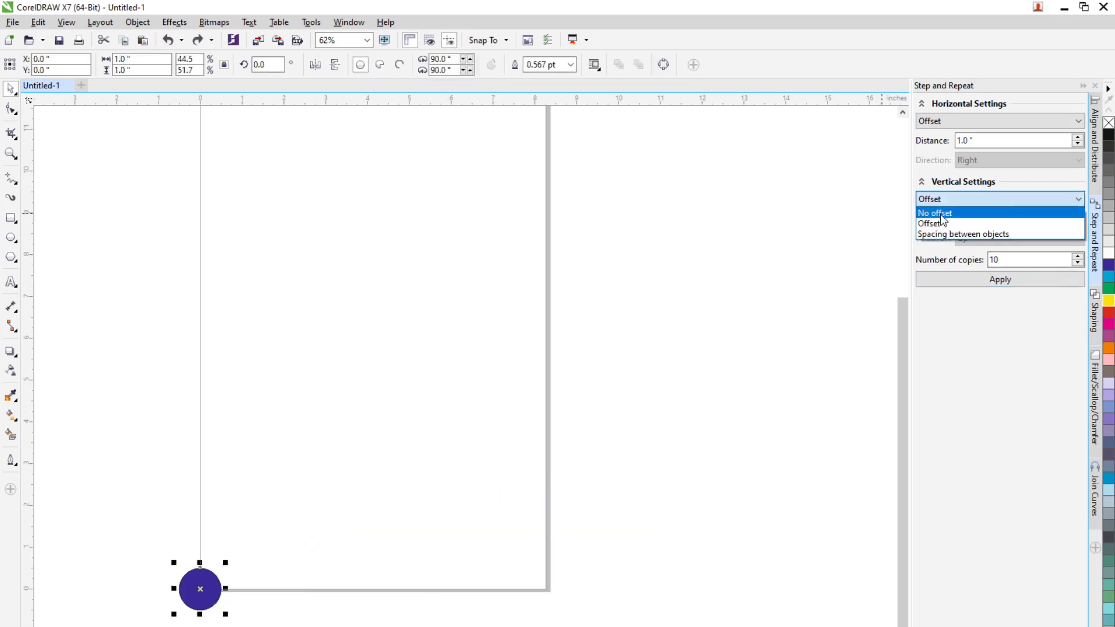
pyautogui.click(944, 214)
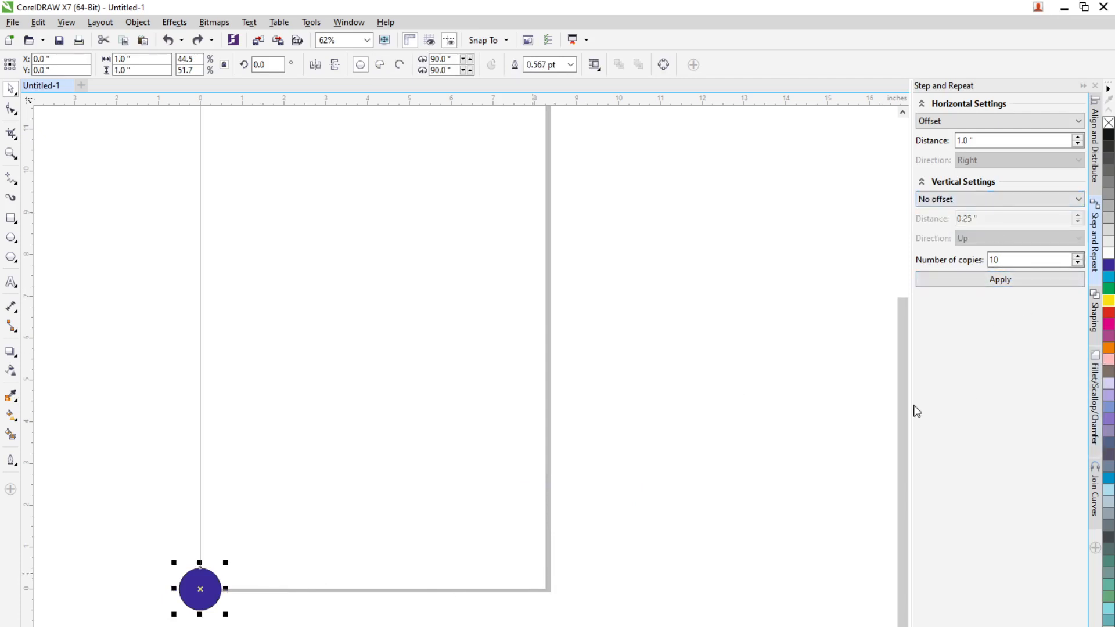
pyautogui.click(999, 278)
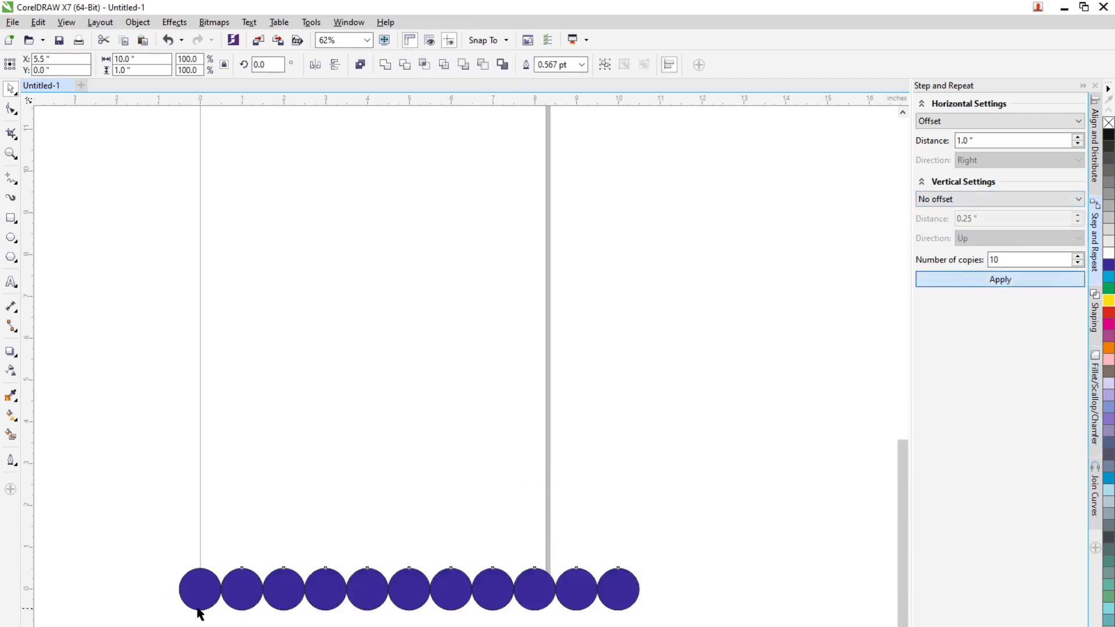
pyautogui.scroll(3, 199, 614)
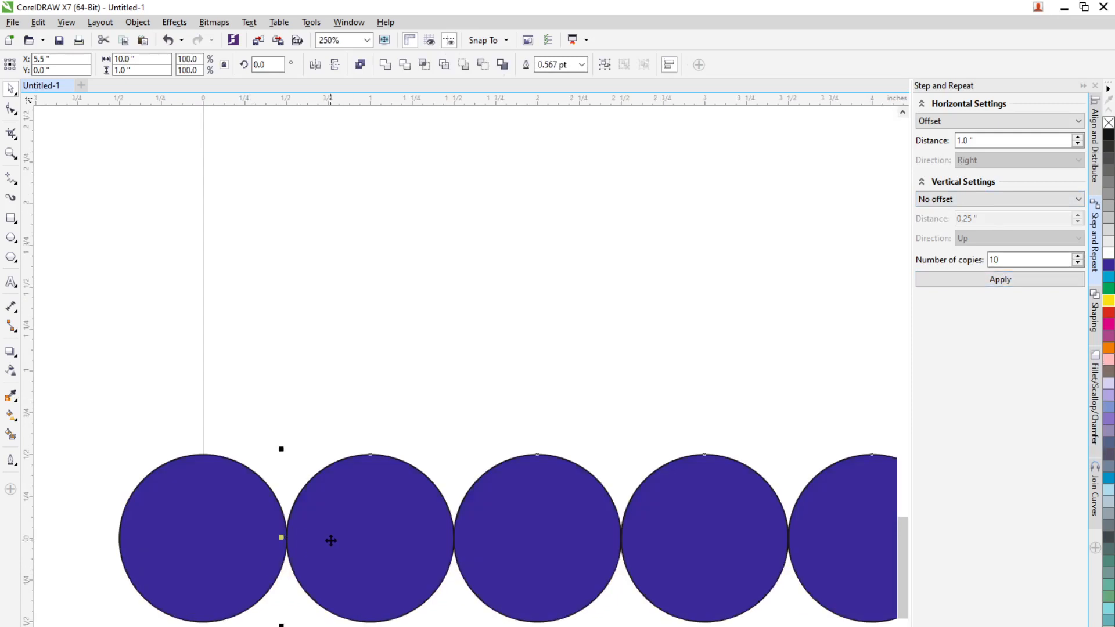
pyautogui.scroll(-3, 333, 541)
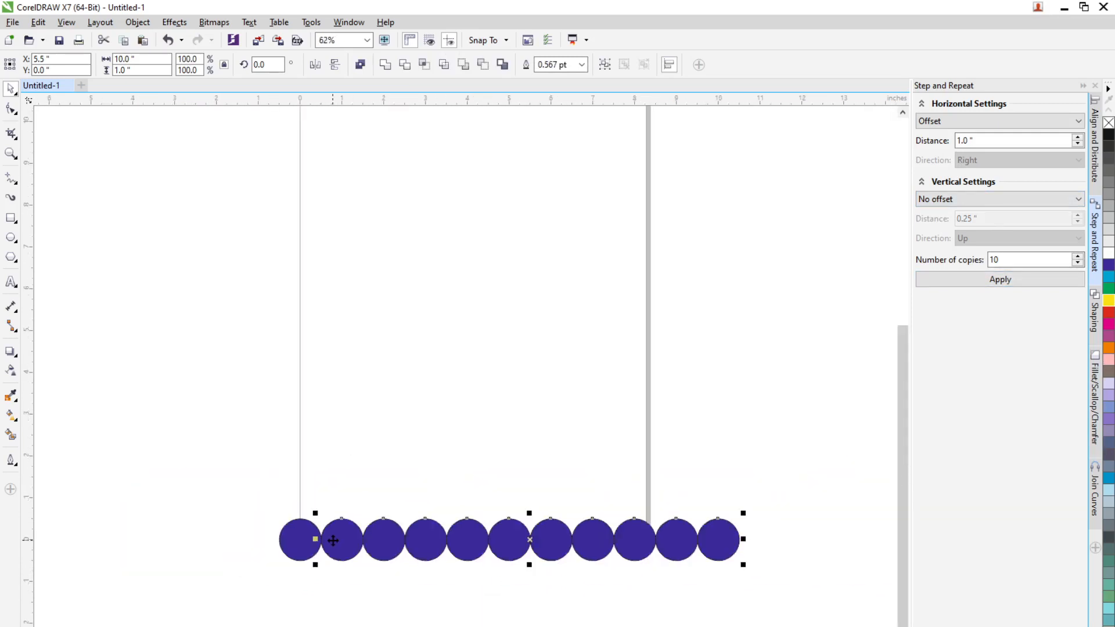
# Undo the row of touching copies and set the horizontal offset distance to 1.2 inches.
pyautogui.hotkey('ctrl', 'z')
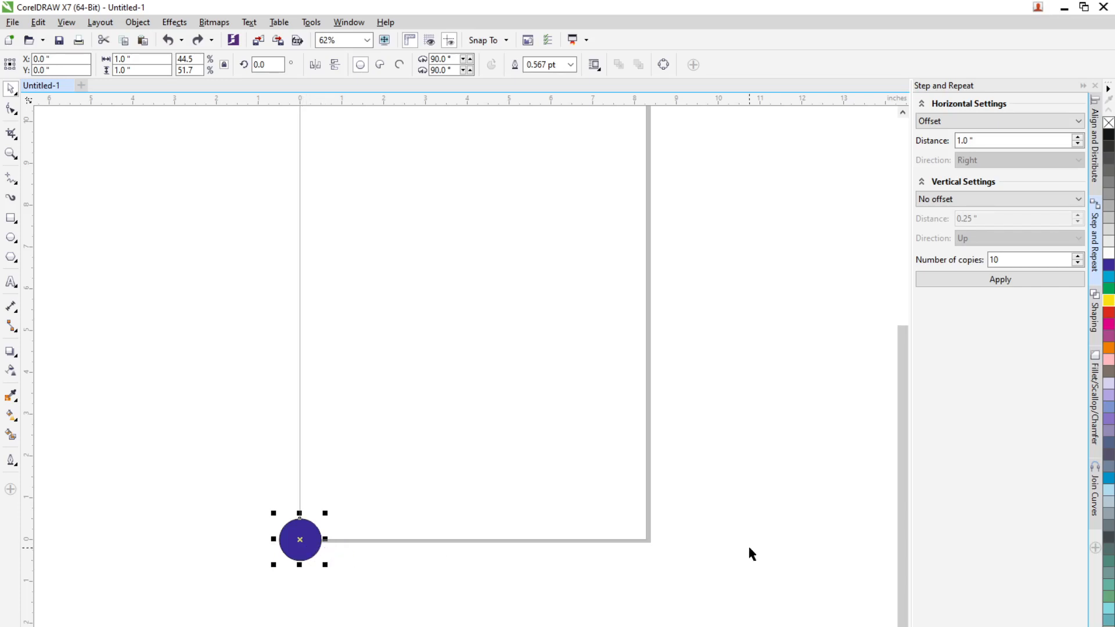
pyautogui.click(986, 141)
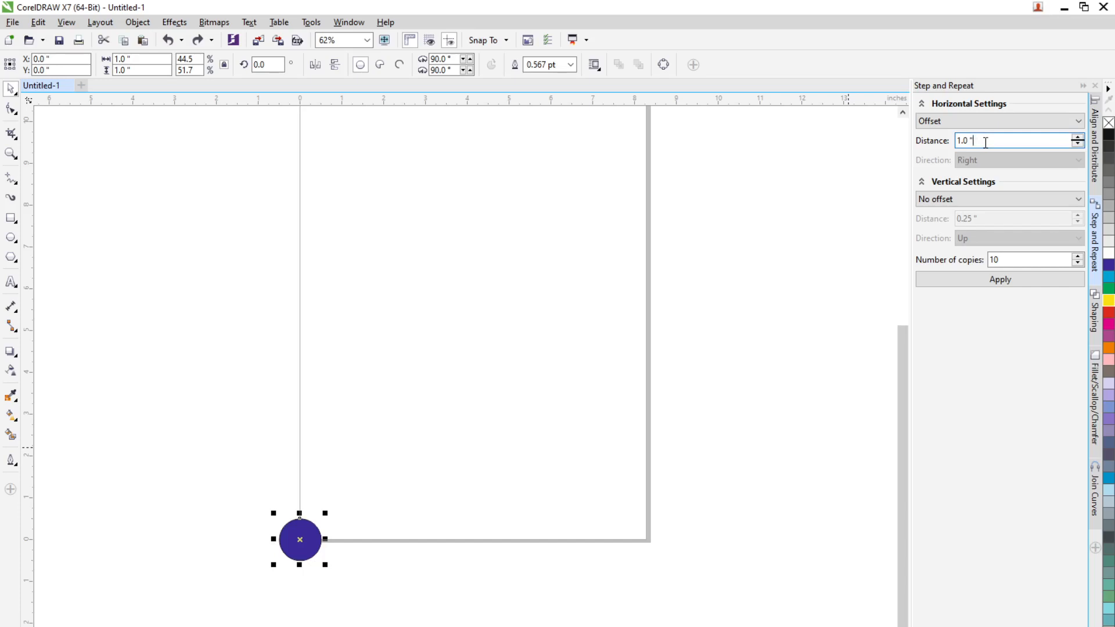
pyautogui.press('BackSpace')
pyautogui.write('2')
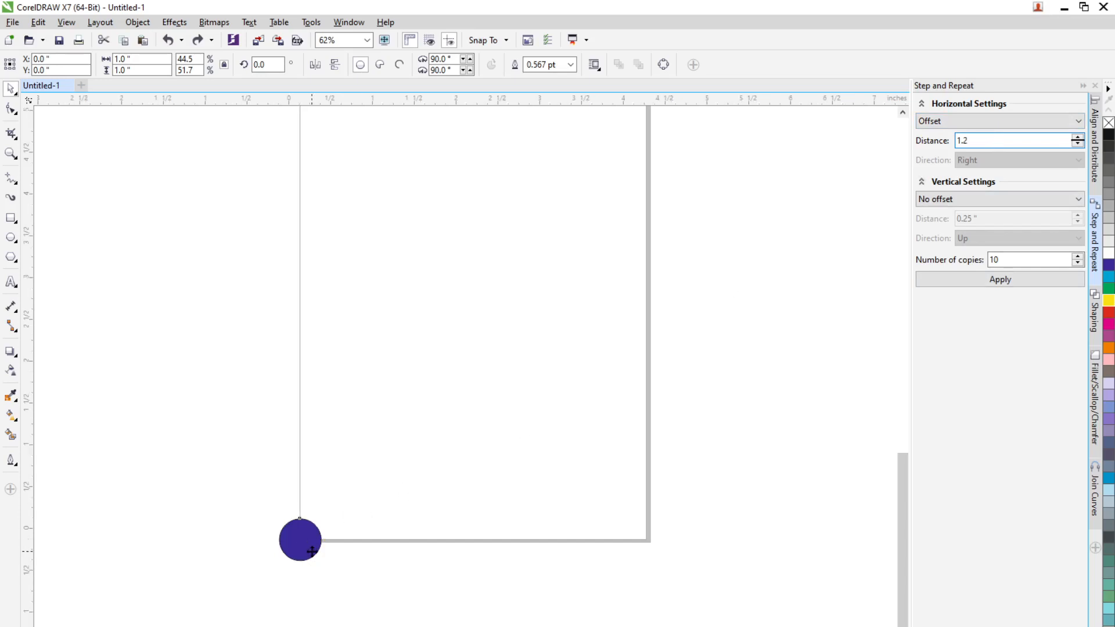
# Place a copy of the circle directly beside it, shift the copy right to about X 1.3 inches, and delete it.
pyautogui.scroll(4, 310, 549)
pyautogui.moveTo(304, 517); pyautogui.dragTo(468, 518)
pyautogui.rightClick(468, 518)
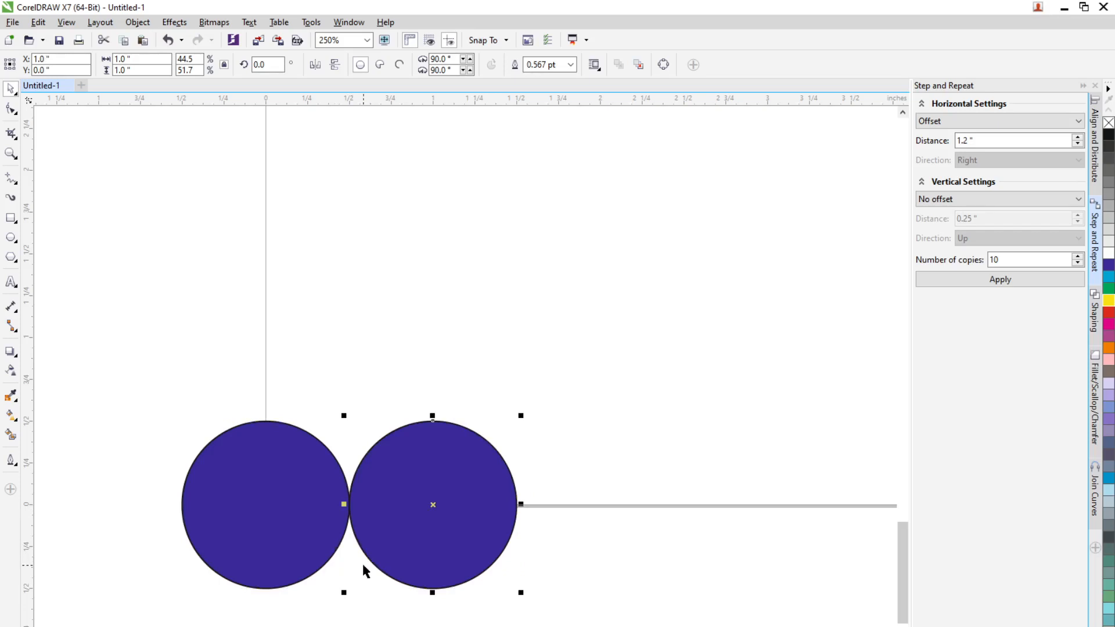
pyautogui.moveTo(407, 555); pyautogui.dragTo(458, 556)
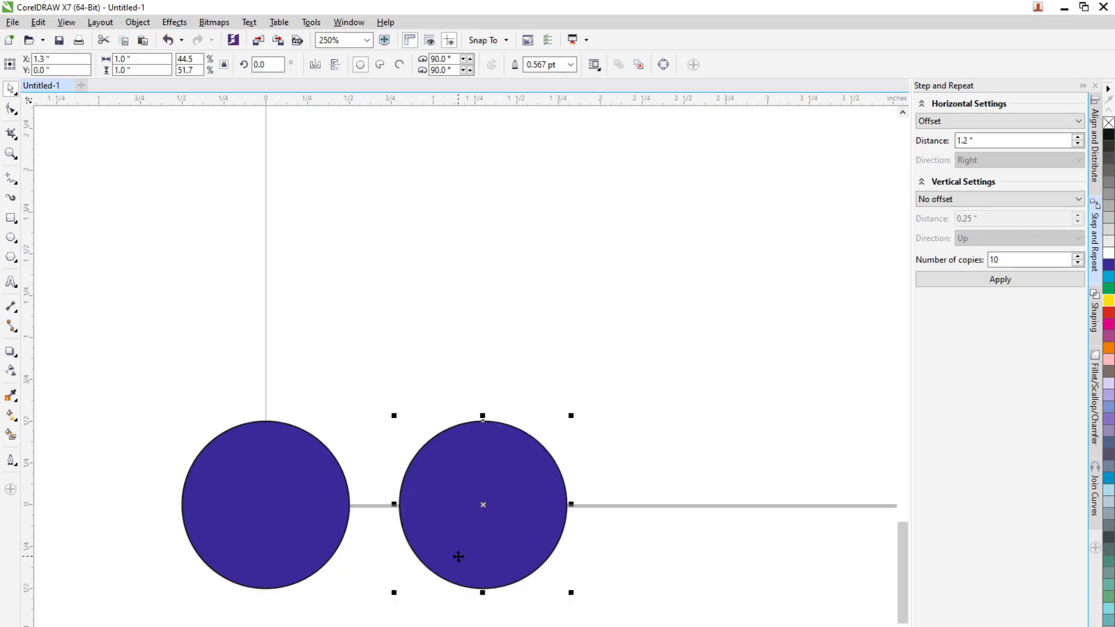
pyautogui.press('Delete')
pyautogui.click(242, 522)
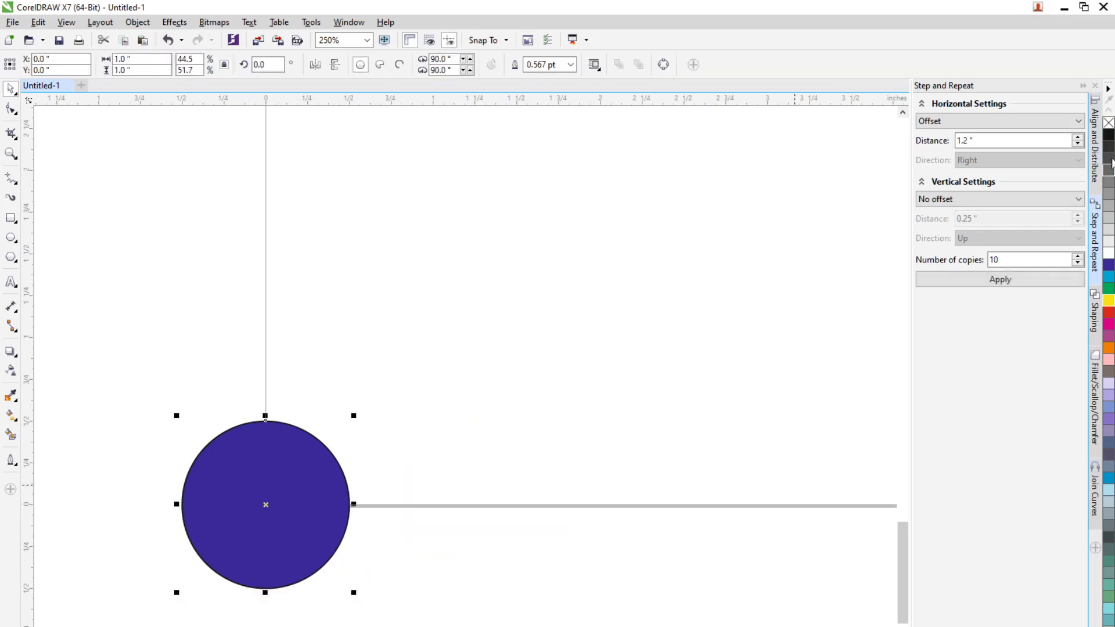
# Create 10 copies of the circle at the 1.2-inch horizontal offset and inspect the gaps along the row.
pyautogui.scroll(-4, 389, 407)
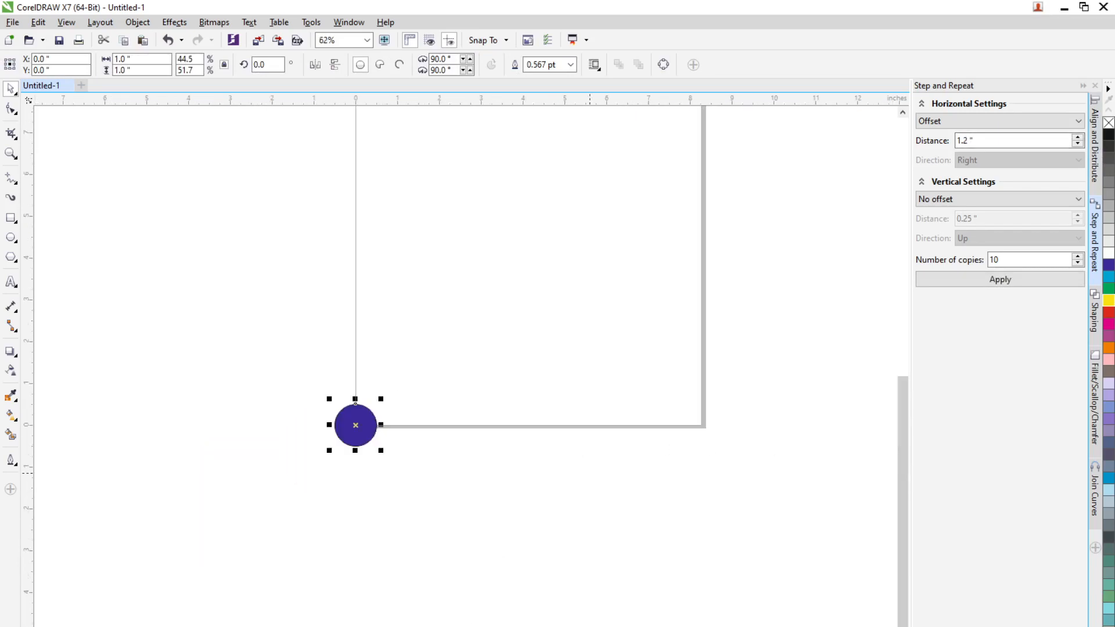
pyautogui.click(1022, 140)
pyautogui.click(986, 279)
pyautogui.scroll(4, 386, 423)
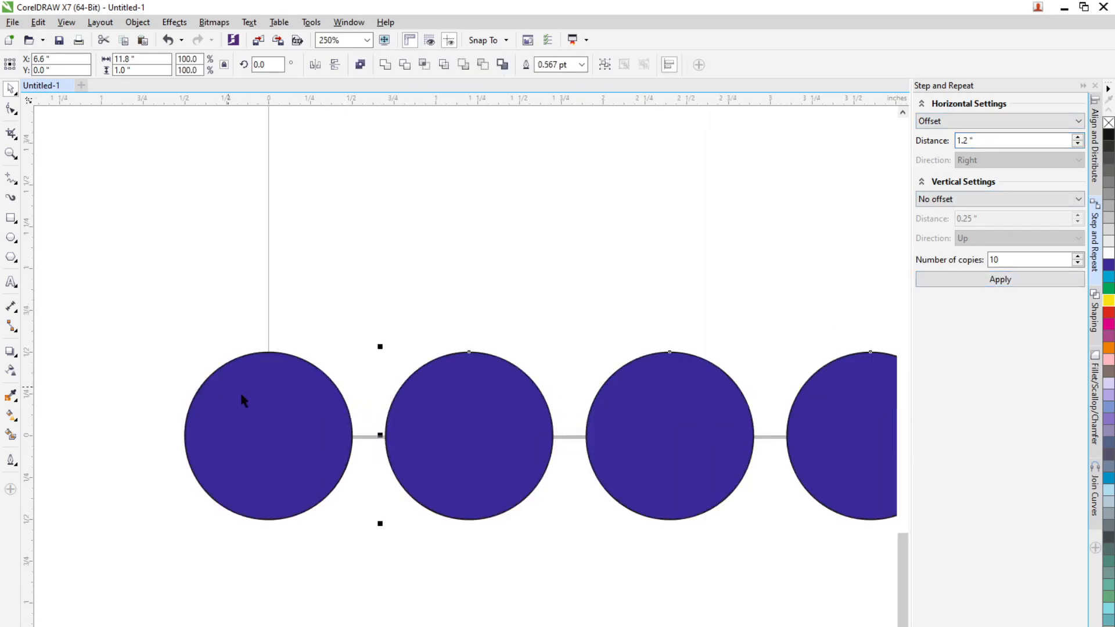
pyautogui.click(243, 401)
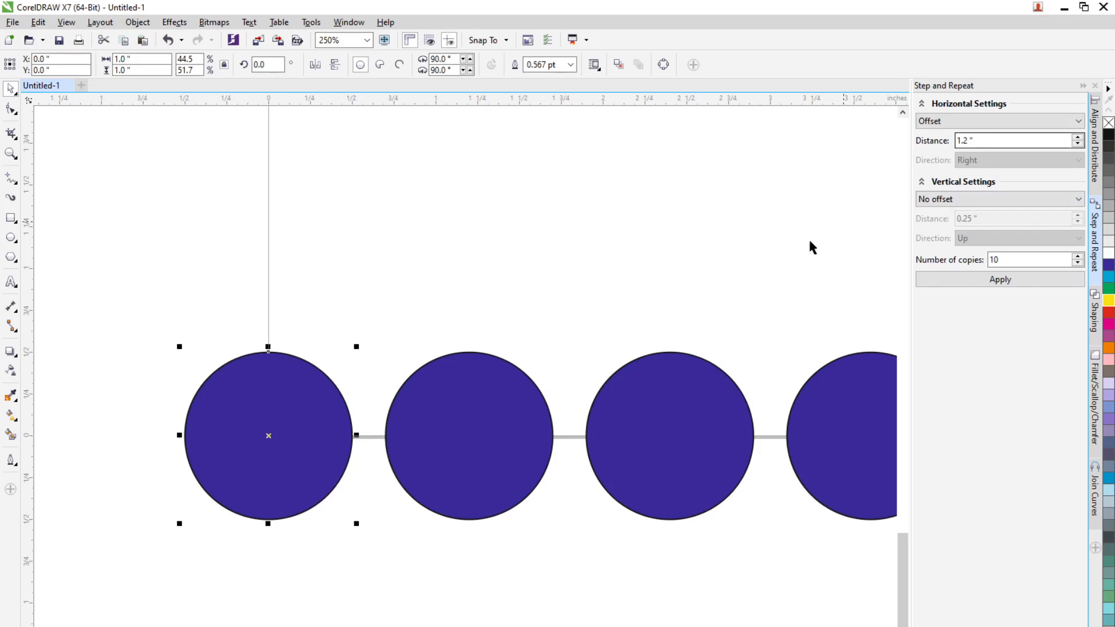
pyautogui.scroll(-3, 542, 473)
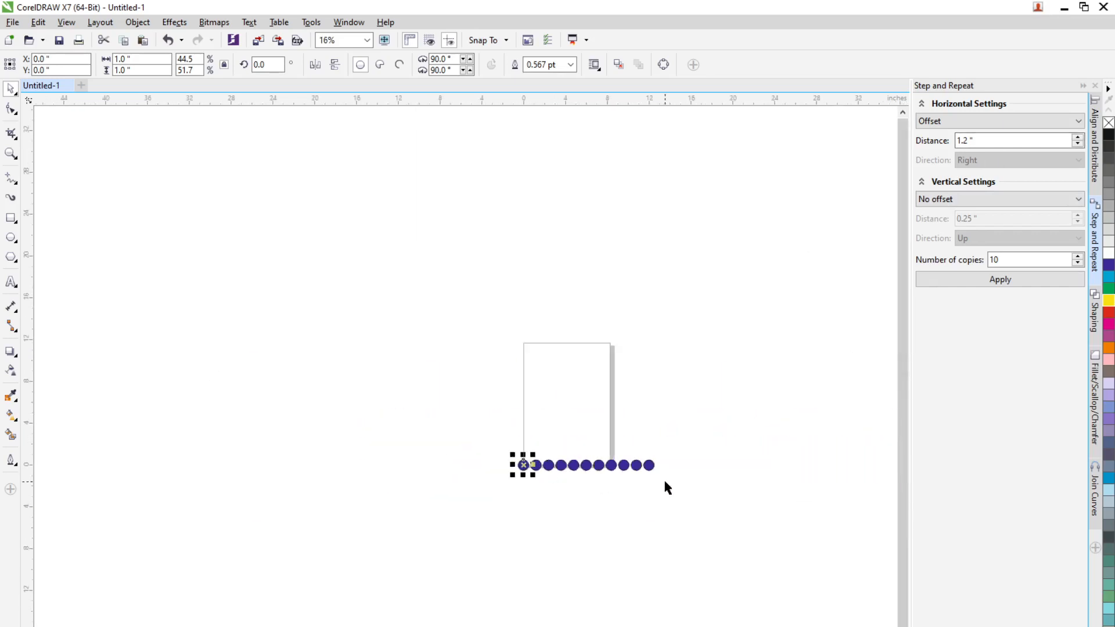
pyautogui.scroll(1, 663, 481)
pyautogui.scroll(1, 664, 481)
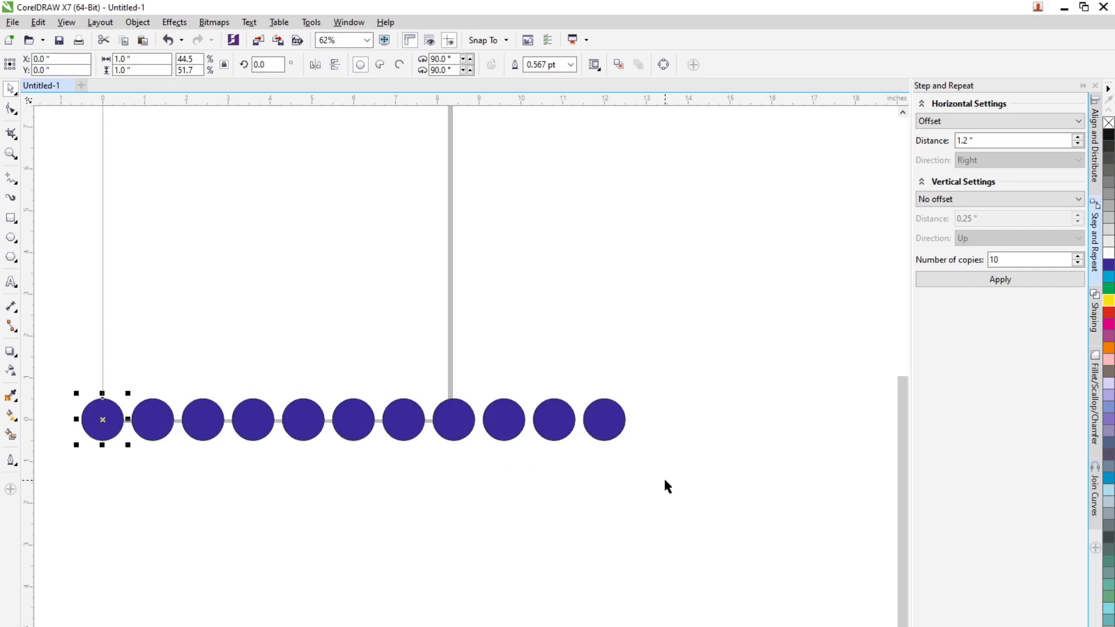
# Undo the spaced row of copies and change the horizontal setting to Spacing between objects.
pyautogui.hotkey('ctrl', 'z')
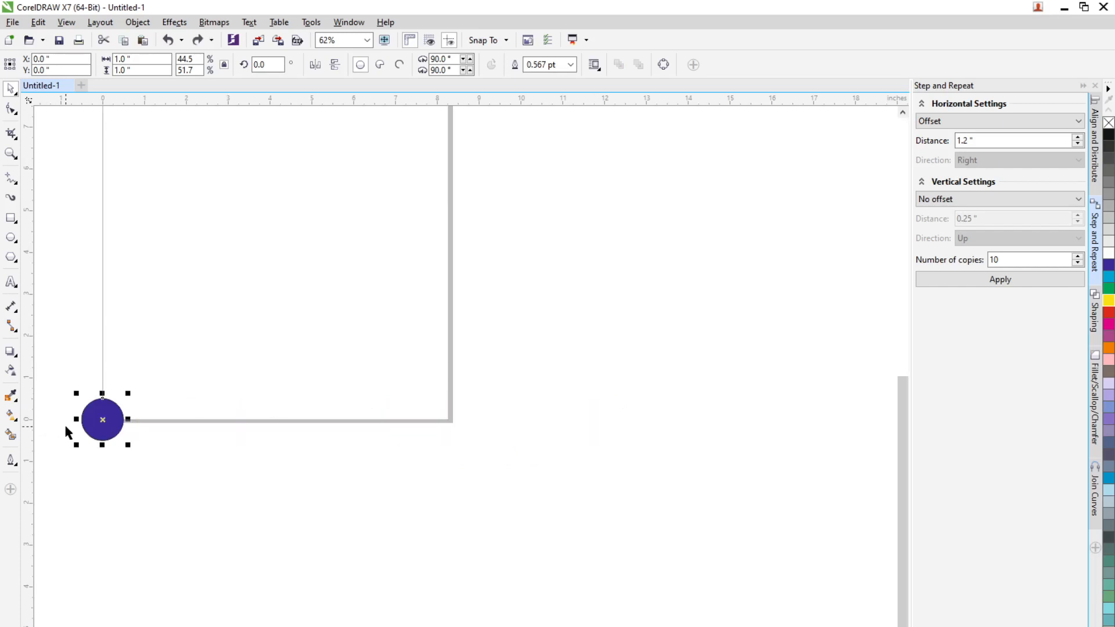
pyautogui.click(996, 121)
pyautogui.click(969, 154)
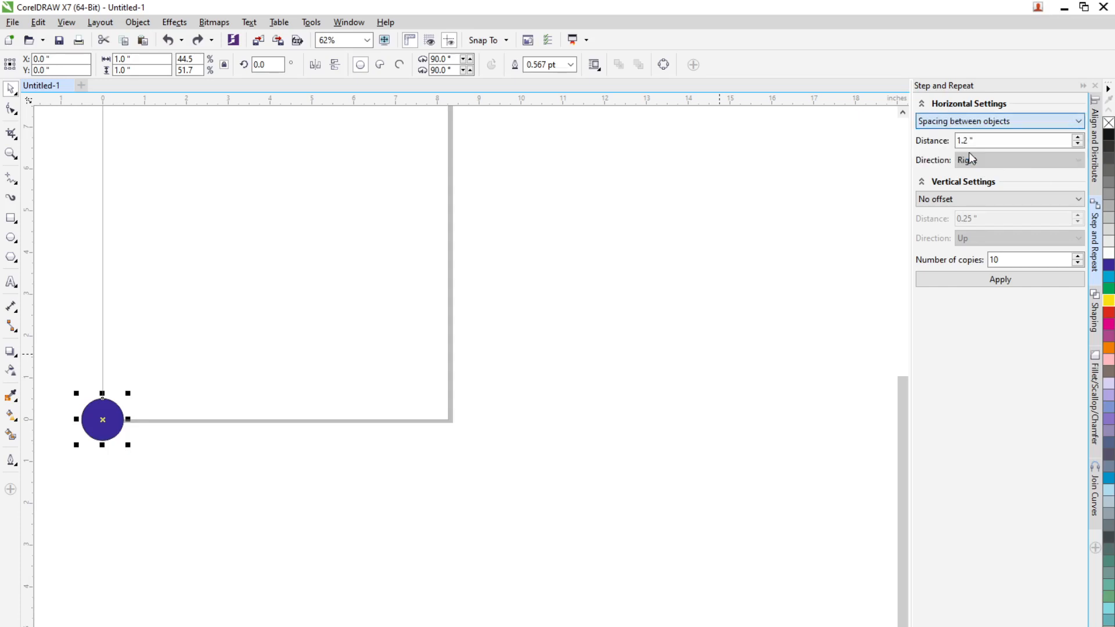
# Set the horizontal spacing between objects to 0.2 inches and create 10 copies of the circle to the right.
pyautogui.doubleClick(1075, 140)
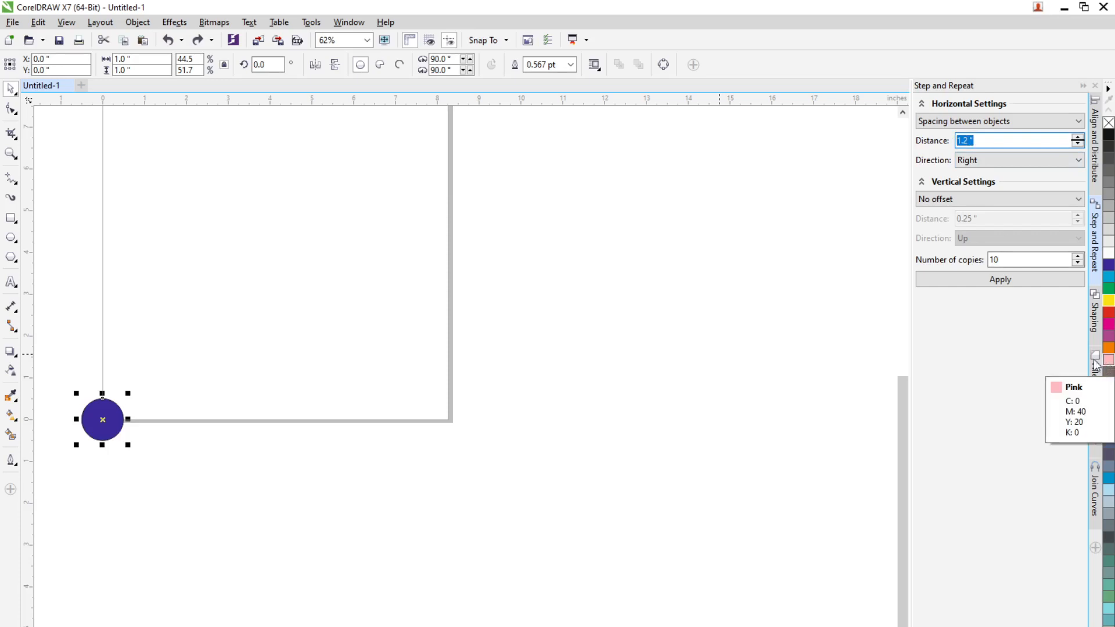
pyautogui.press('BackSpace')
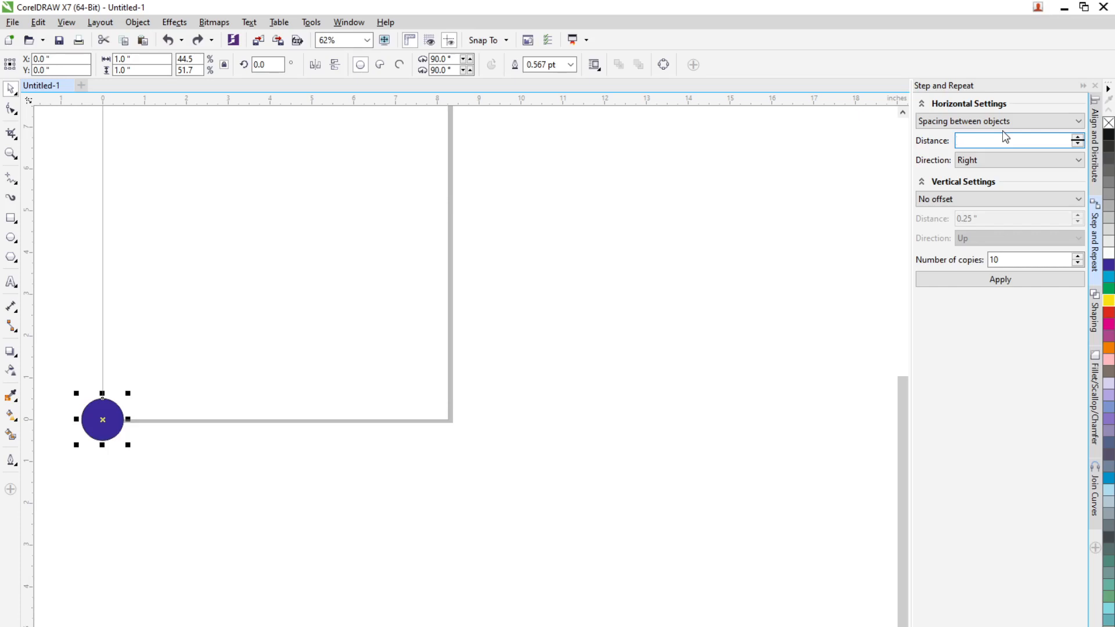
pyautogui.write('0.2')
pyautogui.click(1010, 281)
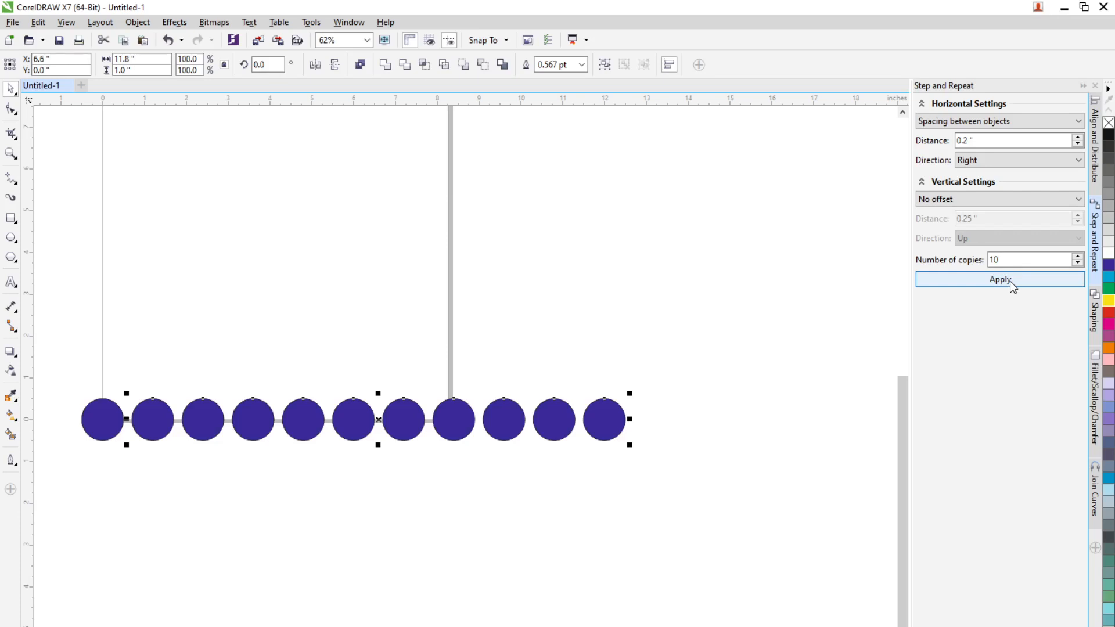
# Delete the row of copies and create 10 copies of the original circle with the direction set to Left.
pyautogui.press('Delete')
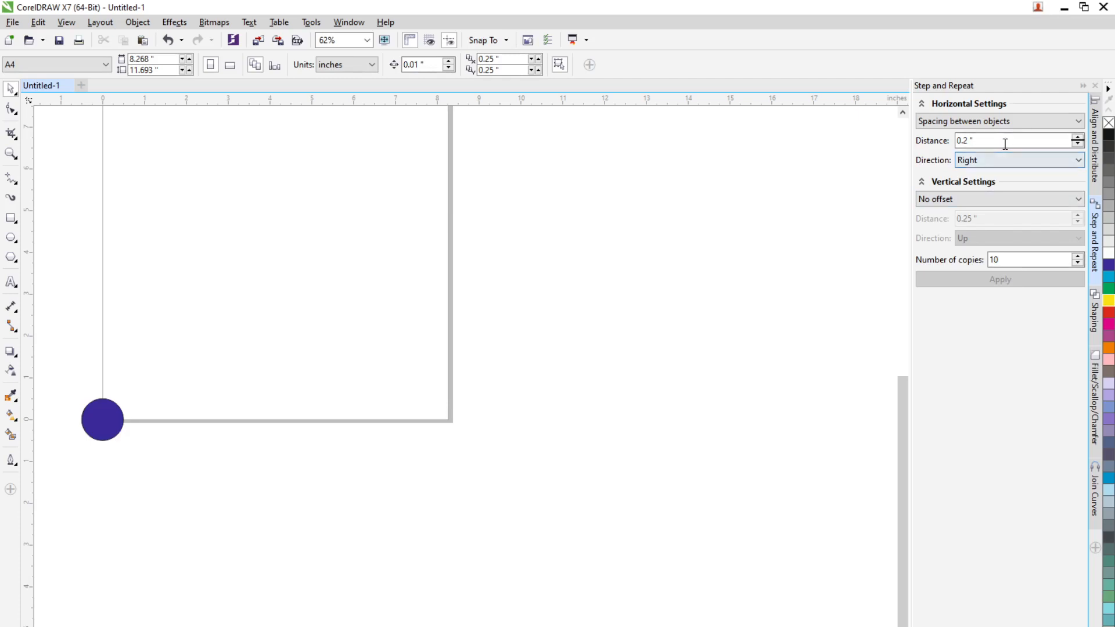
pyautogui.scroll(-3, 429, 406)
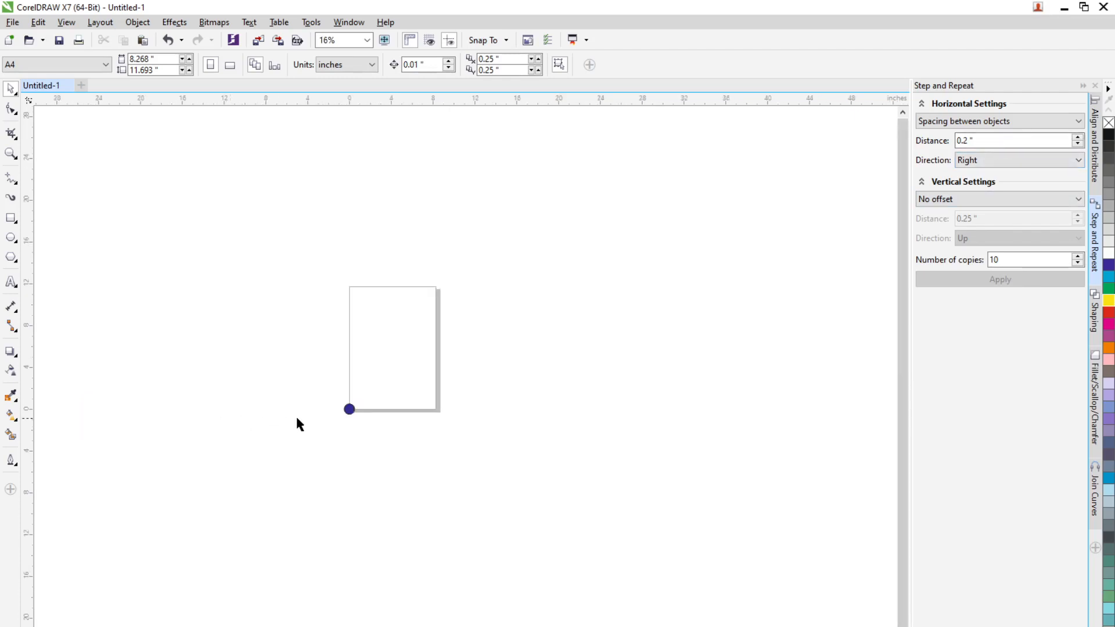
pyautogui.scroll(1, 296, 416)
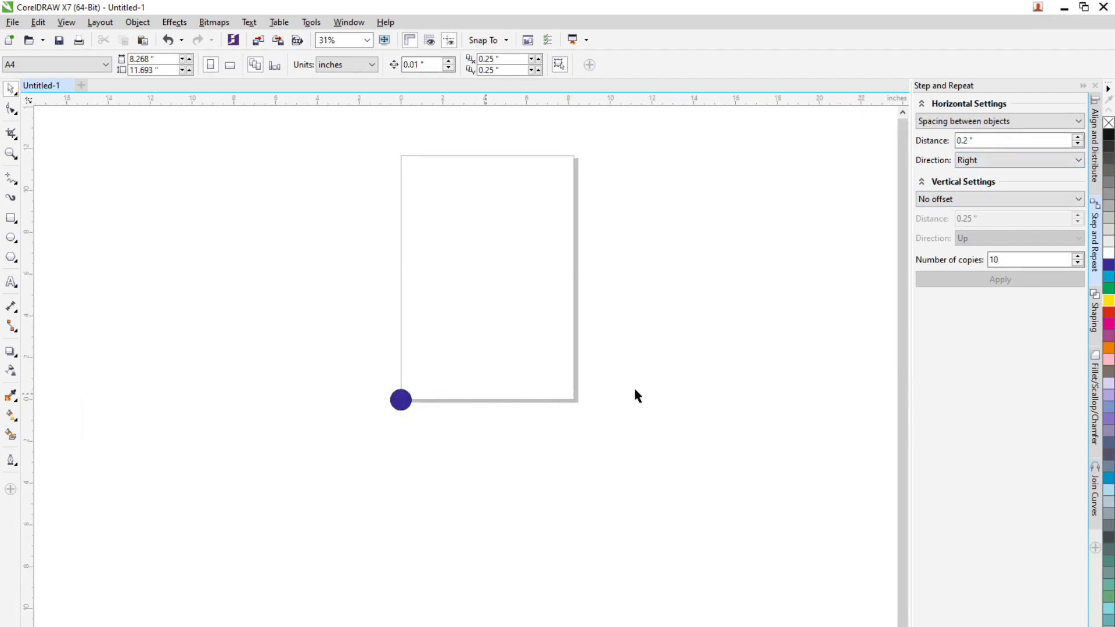
pyautogui.click(402, 399)
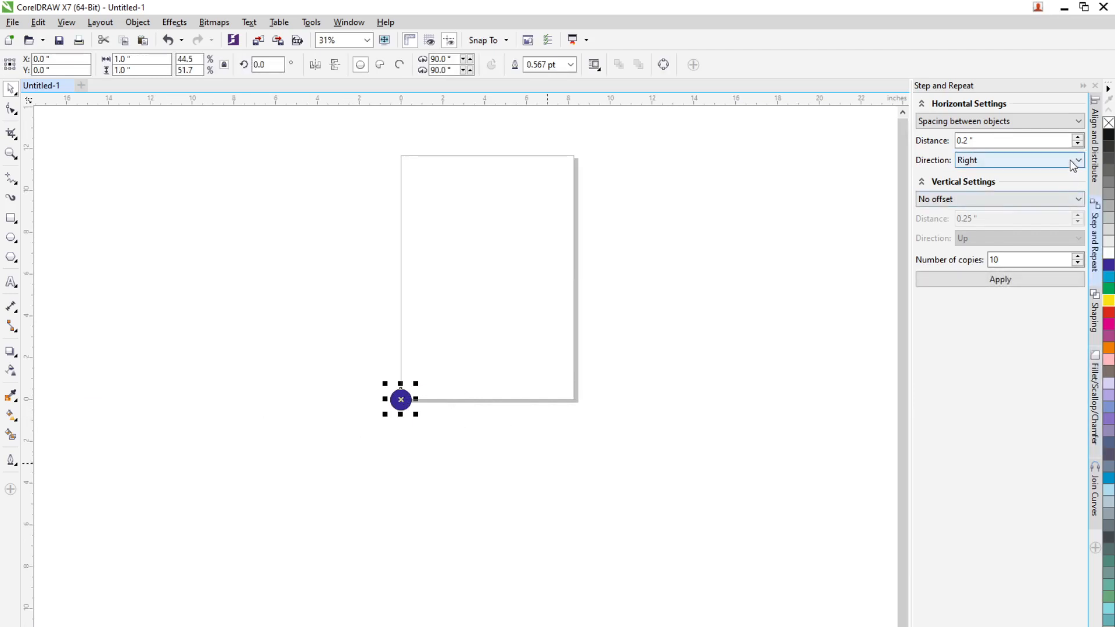
pyautogui.click(1043, 160)
pyautogui.click(1014, 174)
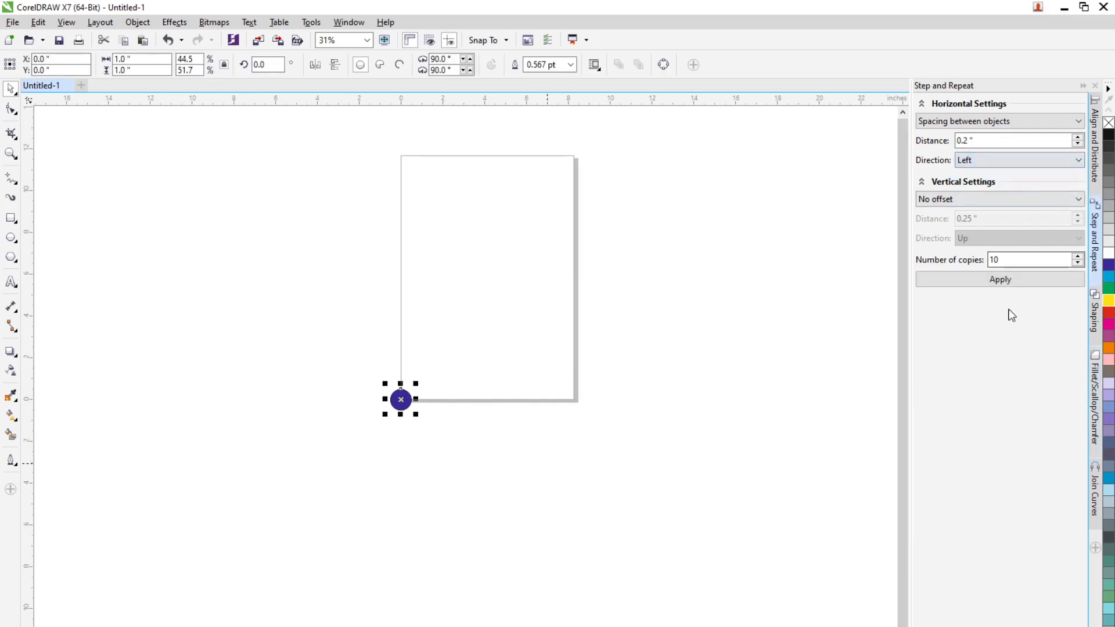
pyautogui.click(1017, 280)
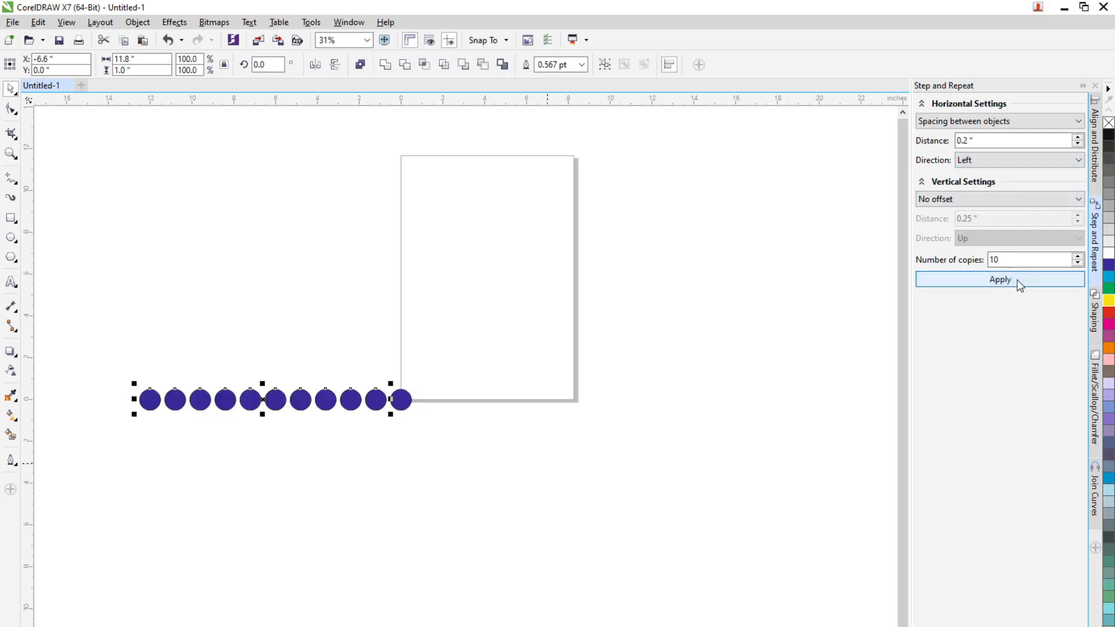
# Change the direction to Right and create 10 more copies from the original circle, extending the row across the page.
pyautogui.click(1041, 160)
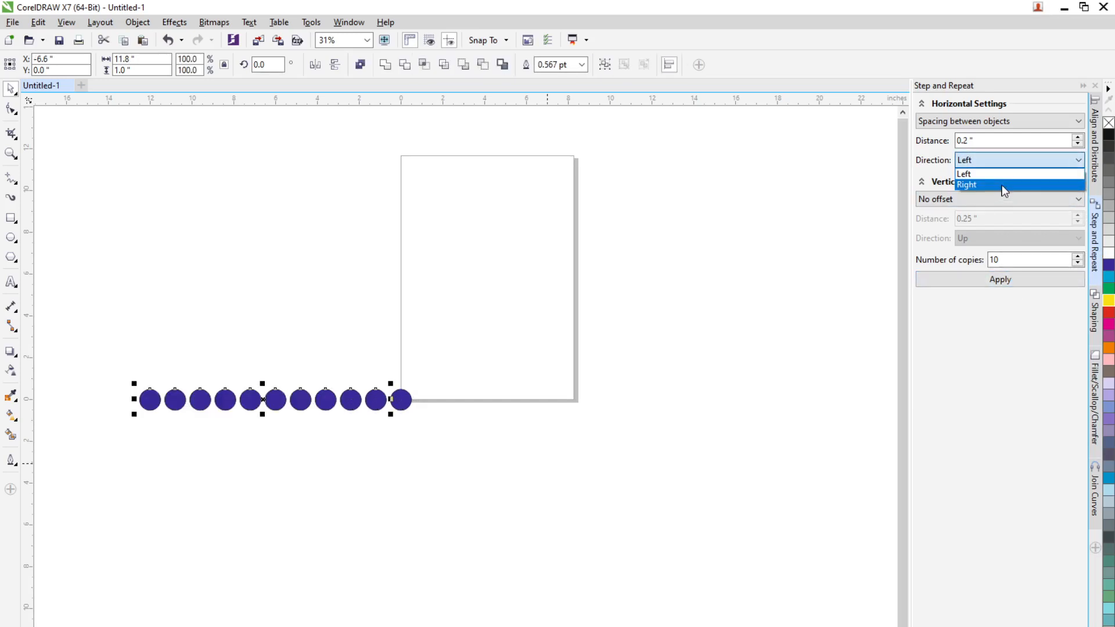
pyautogui.click(1004, 184)
pyautogui.click(399, 405)
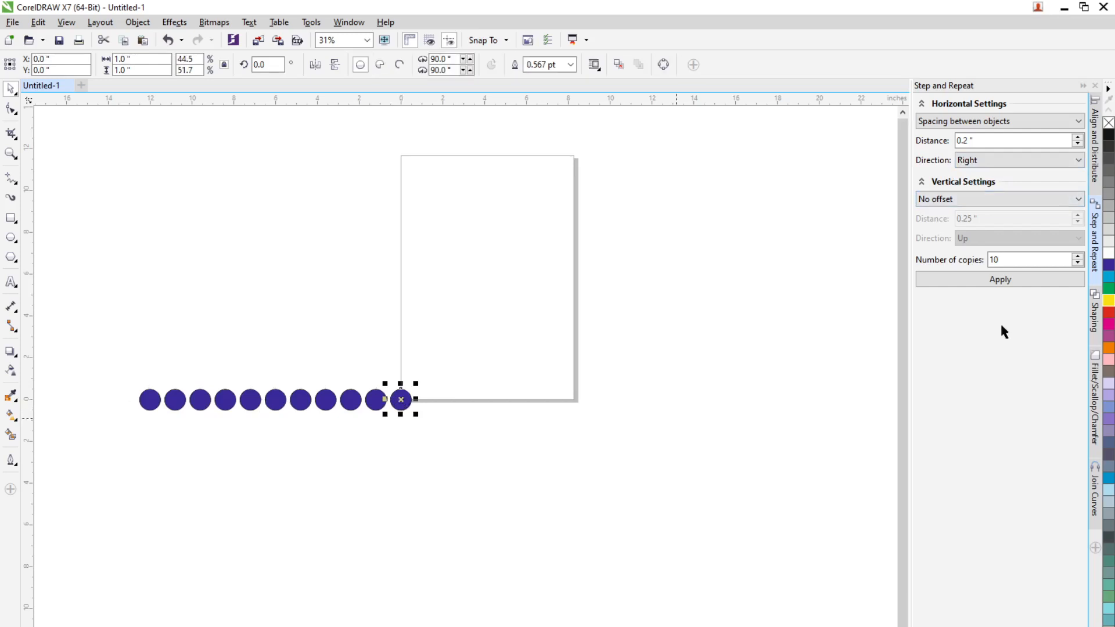
pyautogui.click(1013, 280)
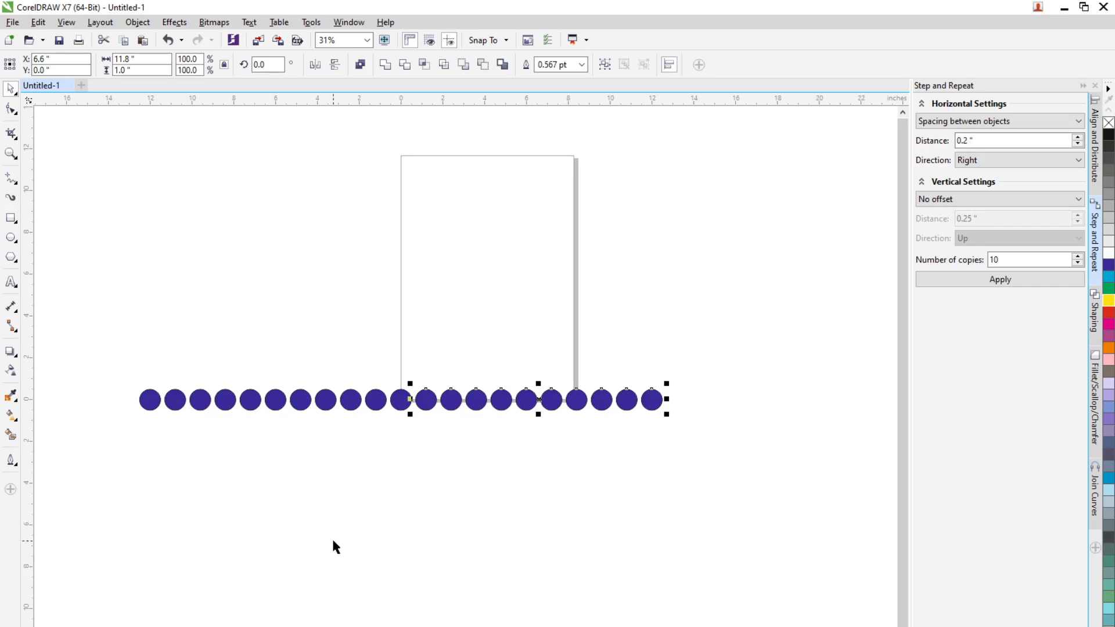
# Inspect the even gaps along the whole row of circles and delete all of them.
pyautogui.moveTo(114, 375); pyautogui.dragTo(697, 483)
pyautogui.scroll(5, 402, 407)
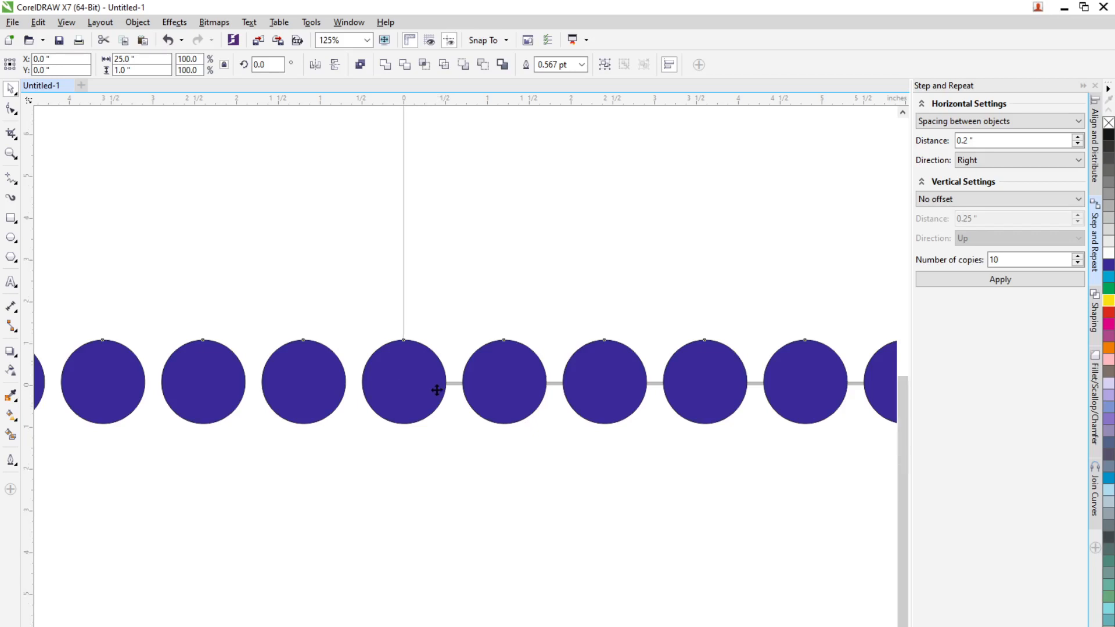
pyautogui.scroll(-5, 424, 390)
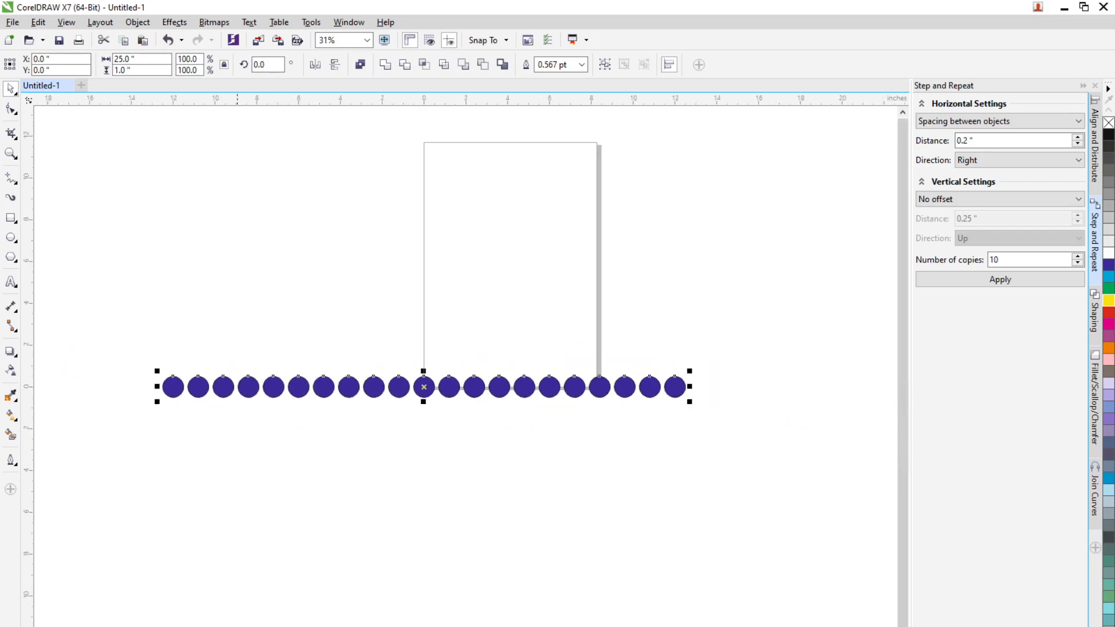
pyautogui.moveTo(112, 313); pyautogui.dragTo(731, 472)
pyautogui.press('Delete')
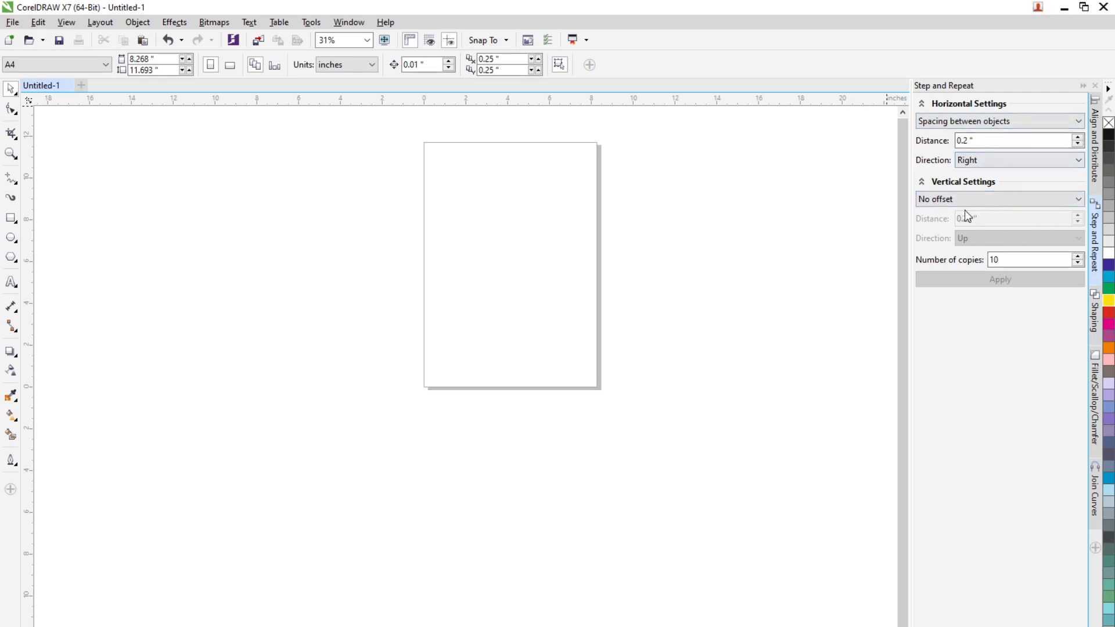
pyautogui.click(1005, 199)
pyautogui.click(1005, 199)
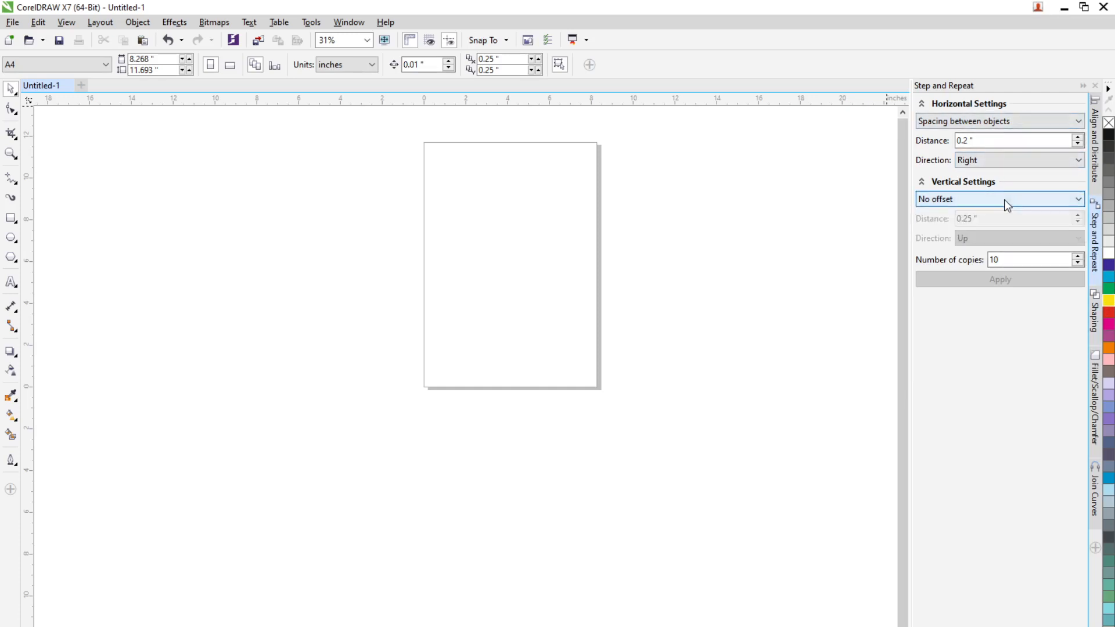
pyautogui.click(1005, 200)
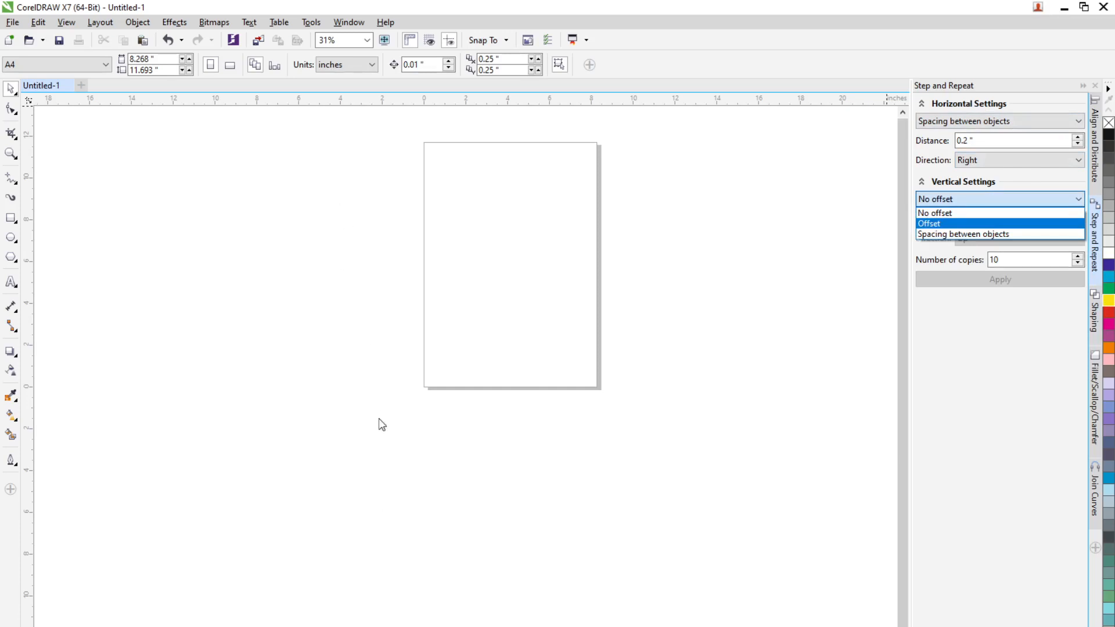
pyautogui.click(998, 353)
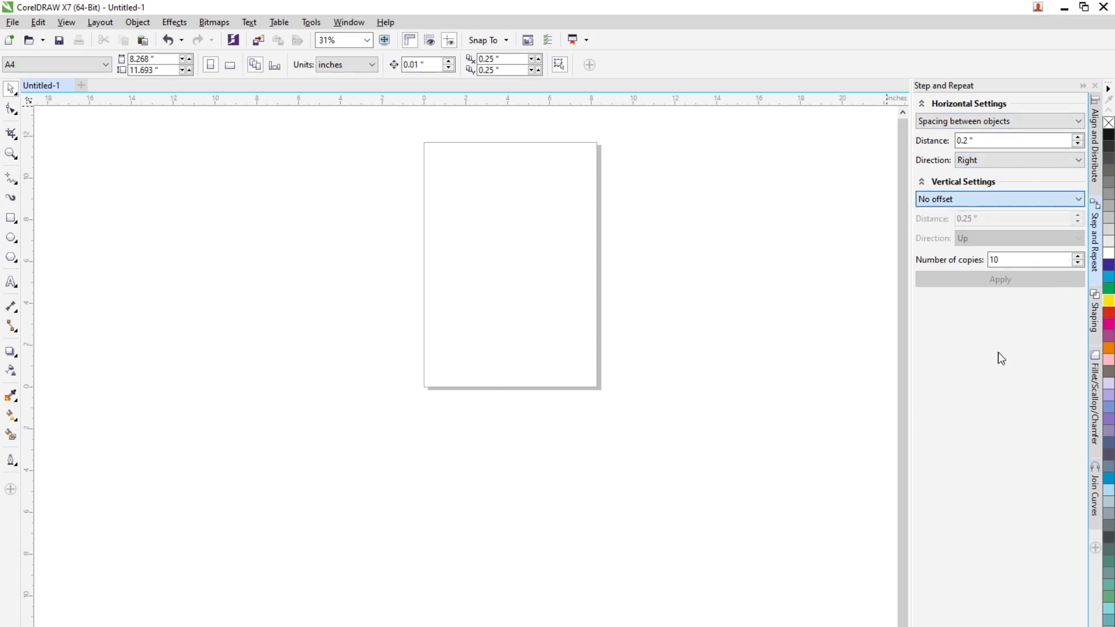
# Open the Shaping docker and draw two overlapping ellipses on the page, about 5.4 by 5.2 inches and 3.0 by 2.8 inches.
pyautogui.click(1095, 325)
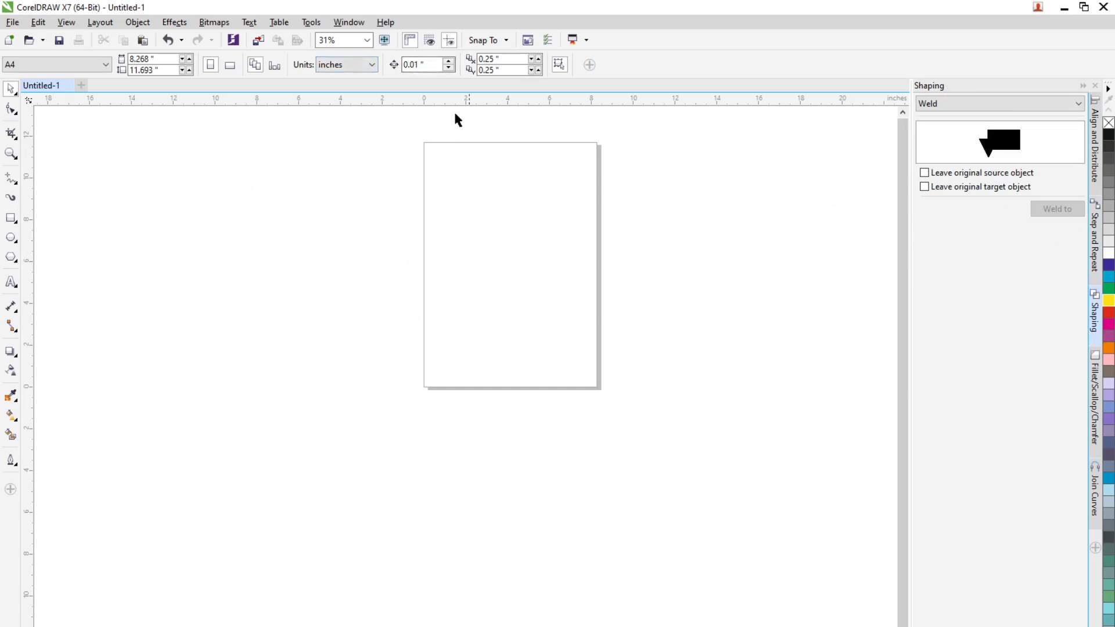
pyautogui.click(10, 237)
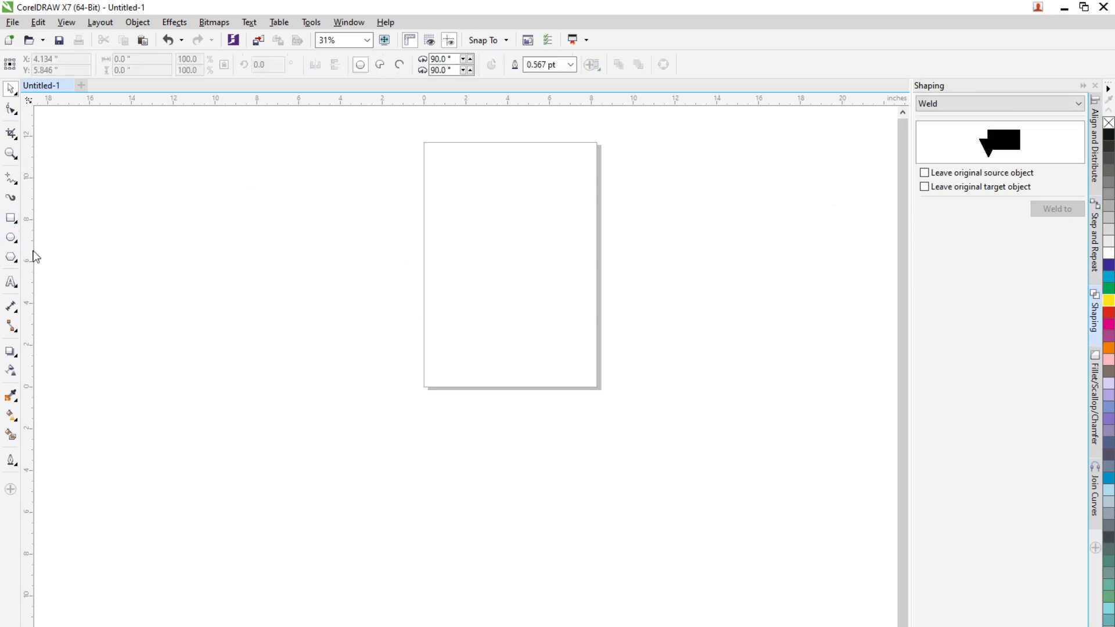
pyautogui.moveTo(457, 193); pyautogui.dragTo(575, 308)
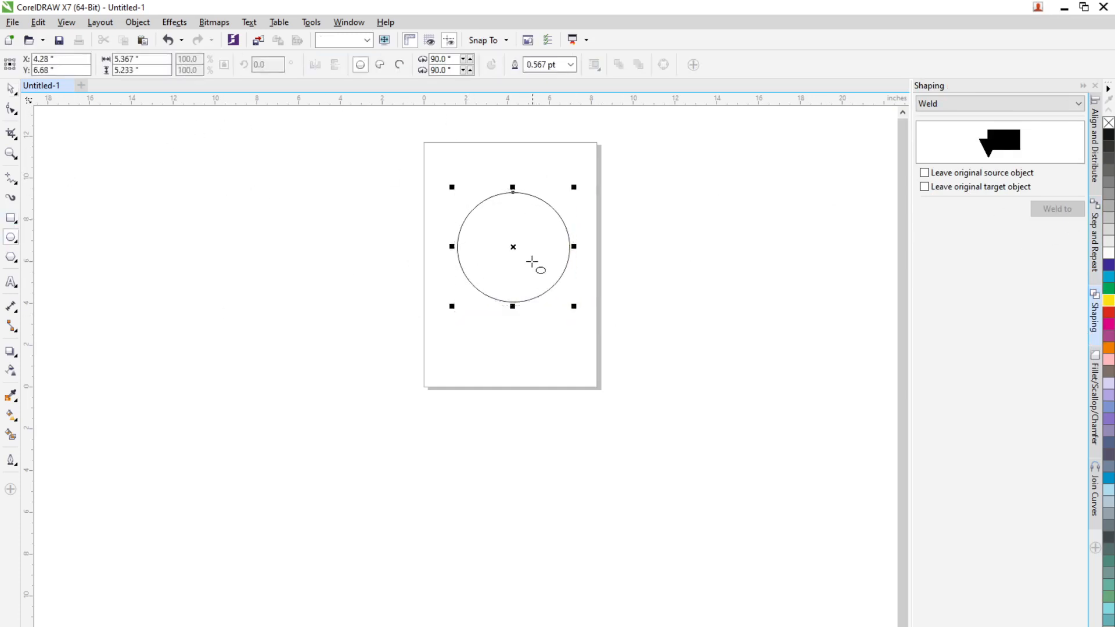
pyautogui.moveTo(532, 259); pyautogui.dragTo(599, 323)
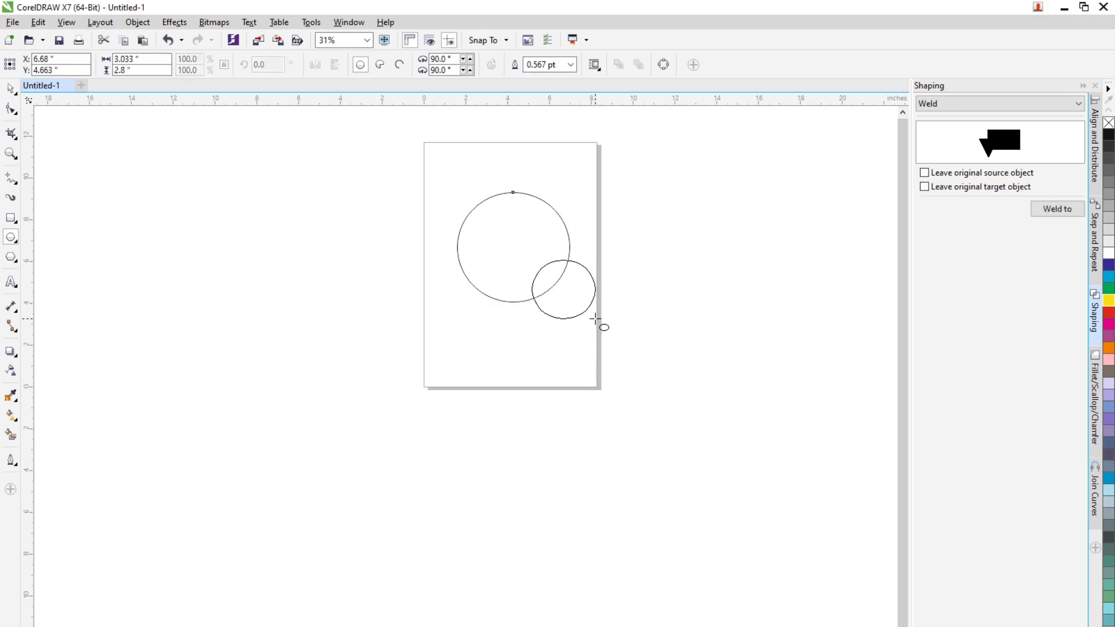
# Fill the smaller ellipse with blue and the larger one with red.
pyautogui.click(10, 89)
pyautogui.click(117, 626)
pyautogui.click(524, 287)
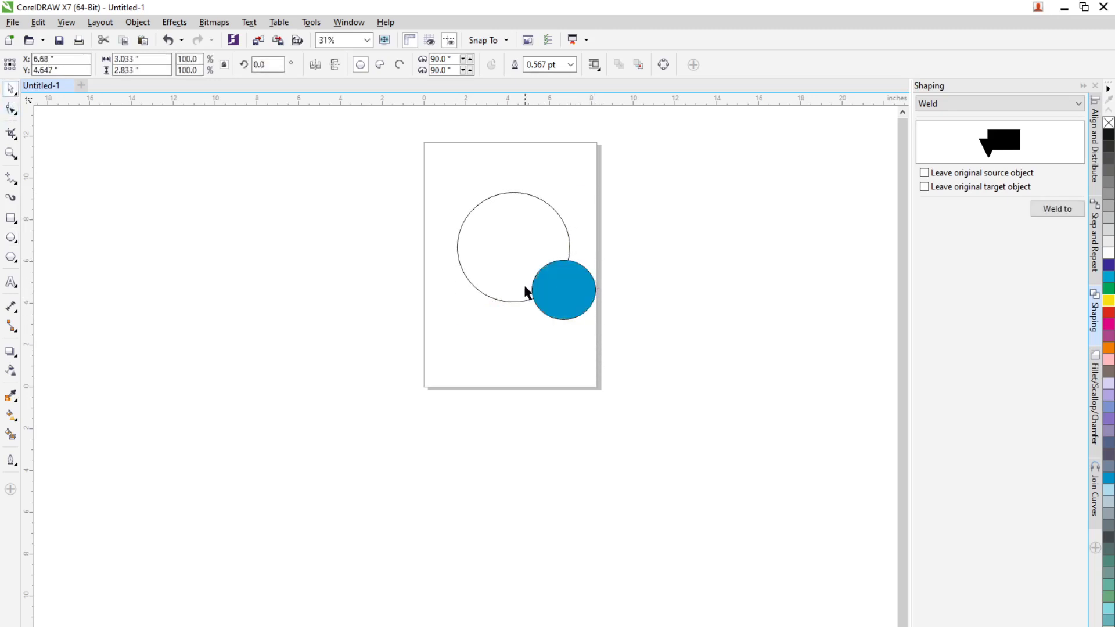
pyautogui.click(1109, 312)
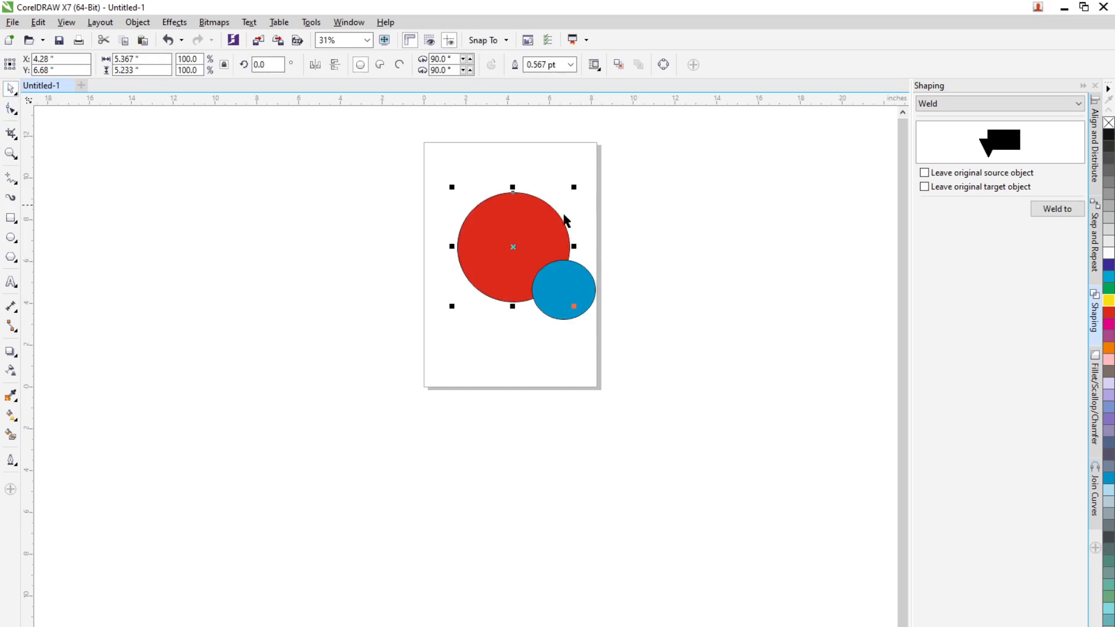
# Move the blue circle left to about X 6.06 inches so it overlaps more of the red circle.
pyautogui.scroll(1, 565, 221)
pyautogui.moveTo(546, 368); pyautogui.dragTo(520, 368)
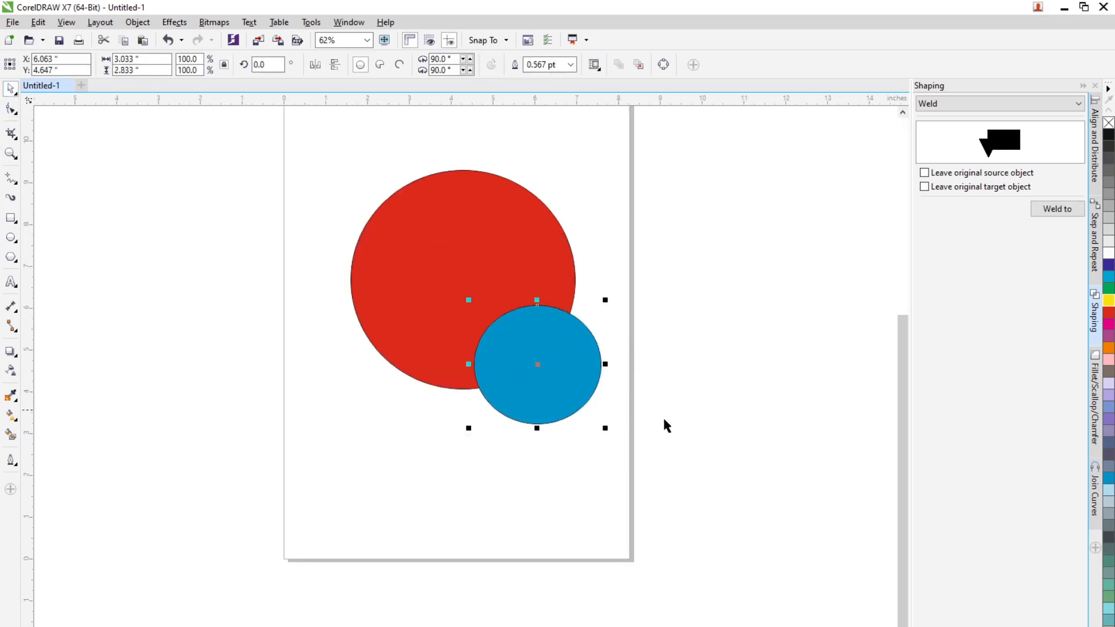
pyautogui.click(667, 426)
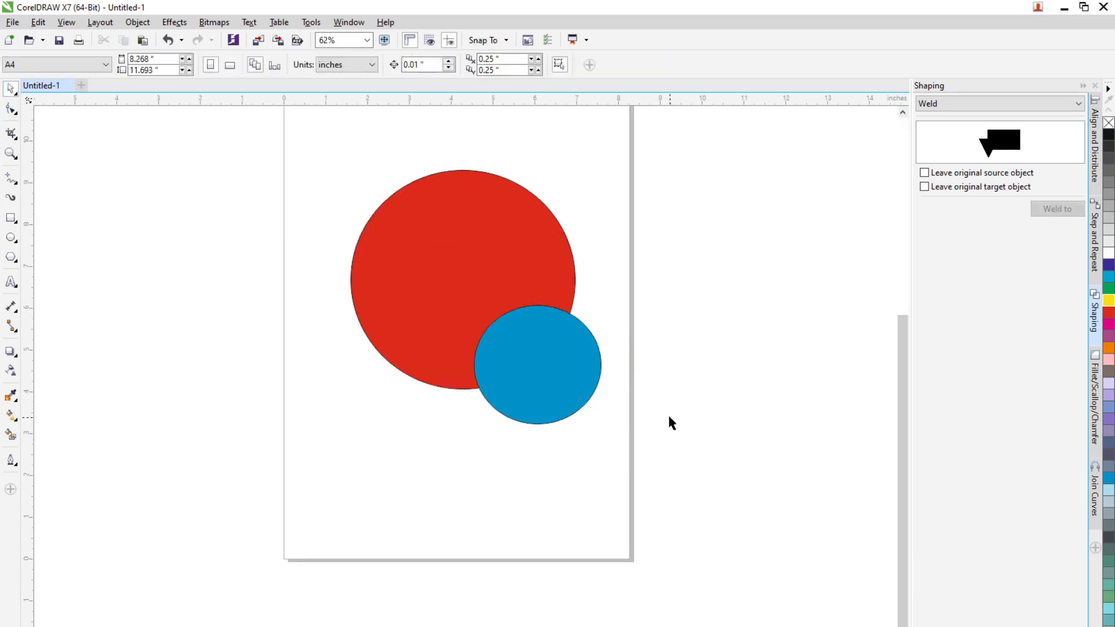
# Place a yellow-filled copy of the blue circle just to the right of the red and blue circles.
pyautogui.moveTo(552, 367); pyautogui.dragTo(770, 308)
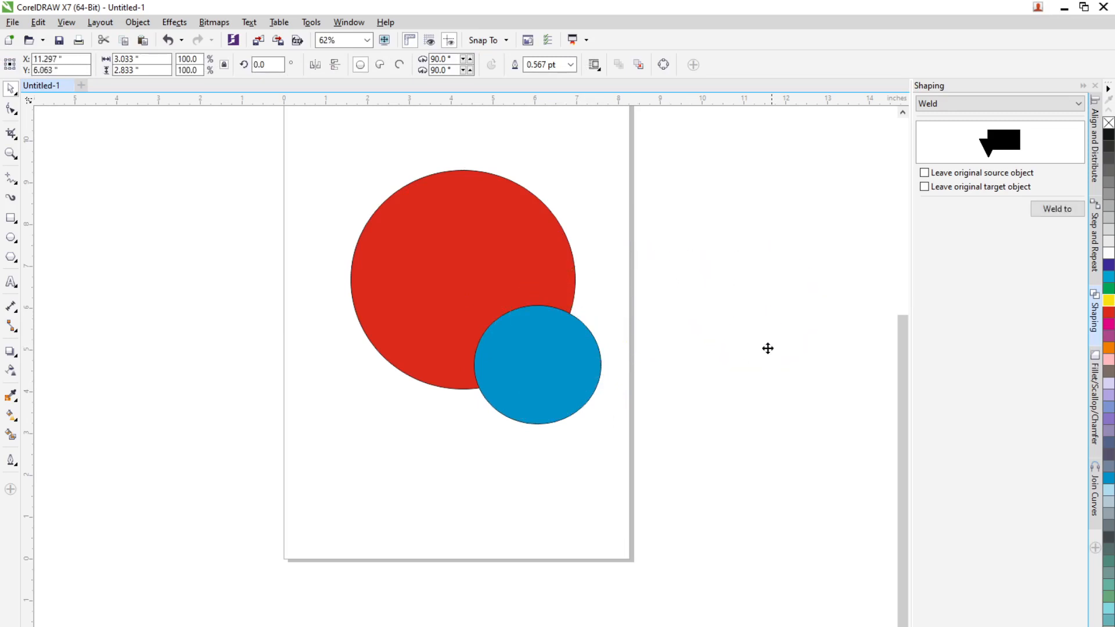
pyautogui.click(1110, 313)
pyautogui.click(807, 404)
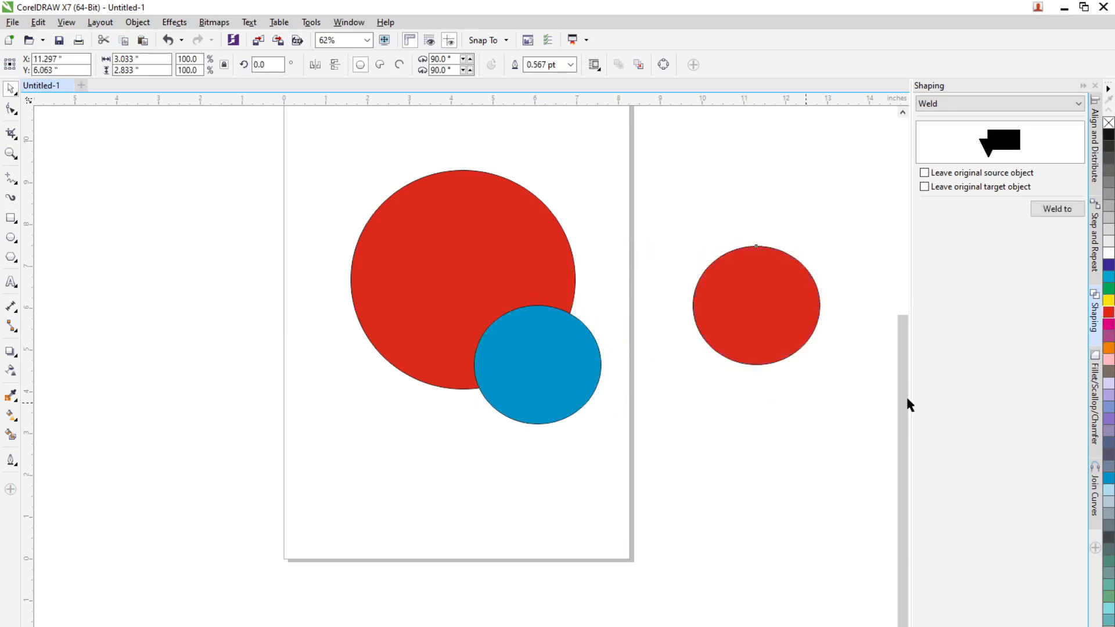
pyautogui.click(755, 305)
pyautogui.click(1109, 301)
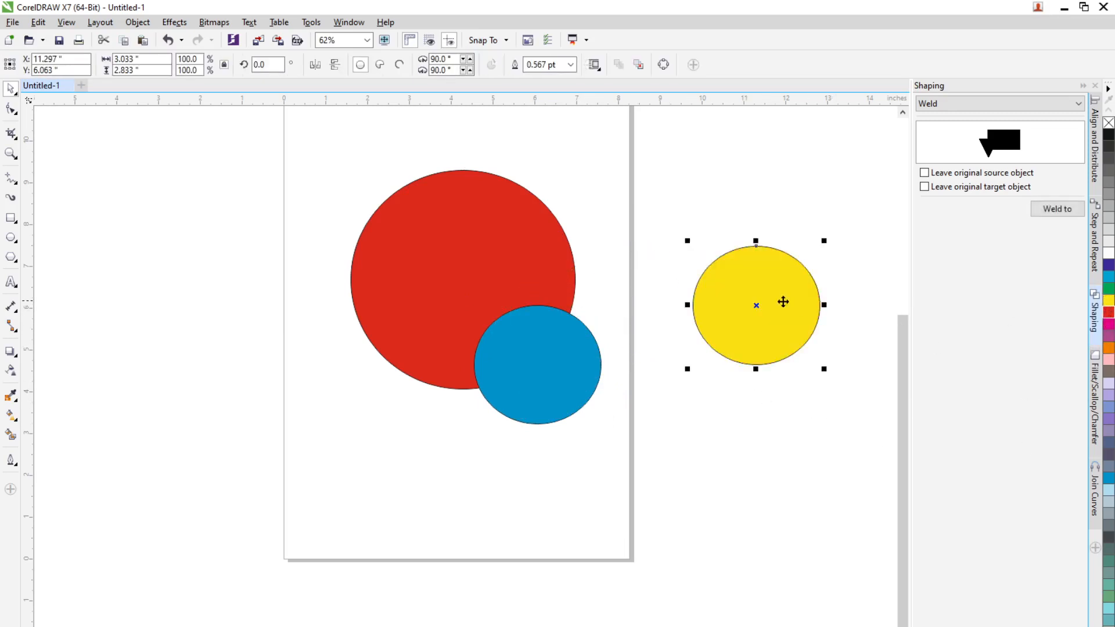
pyautogui.moveTo(784, 301); pyautogui.dragTo(674, 285)
# Select the red and blue circles and examine the shaping operations offered in the Shaping docker and their matching commands.
pyautogui.click(334, 227)
pyautogui.moveTo(274, 174); pyautogui.dragTo(607, 485)
pyautogui.moveTo(274, 145); pyautogui.dragTo(646, 488)
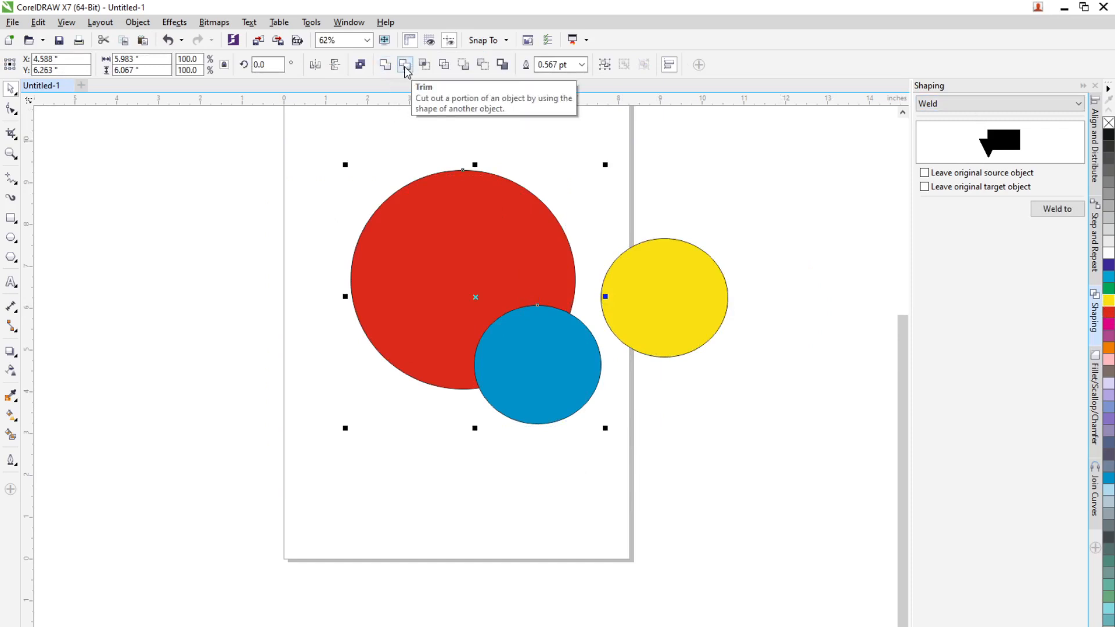
pyautogui.click(1018, 109)
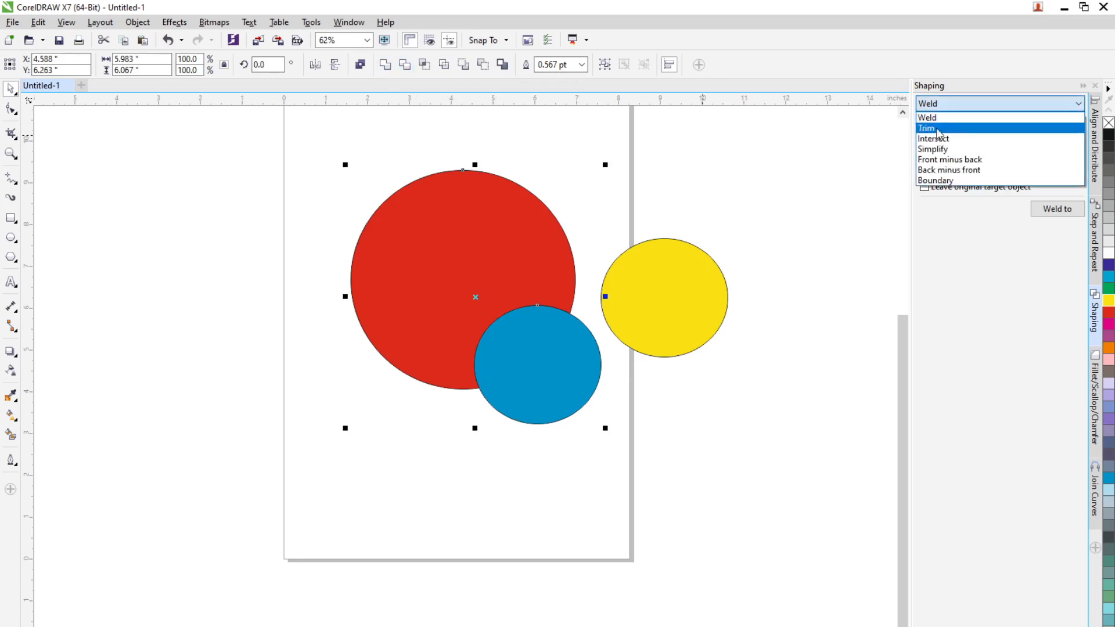
pyautogui.click(445, 67)
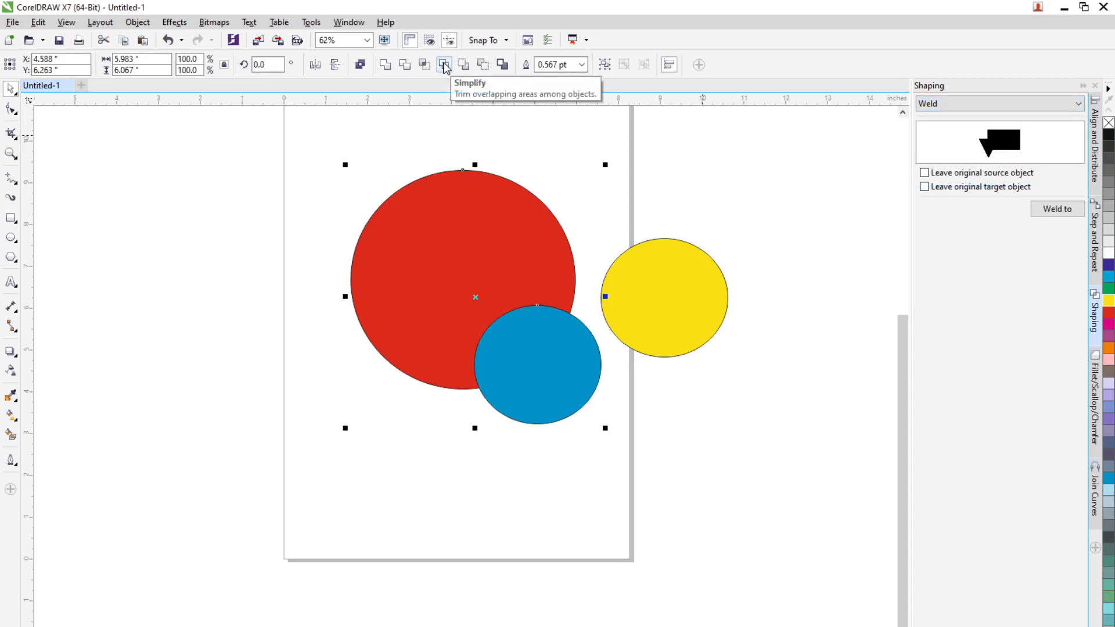
pyautogui.click(981, 106)
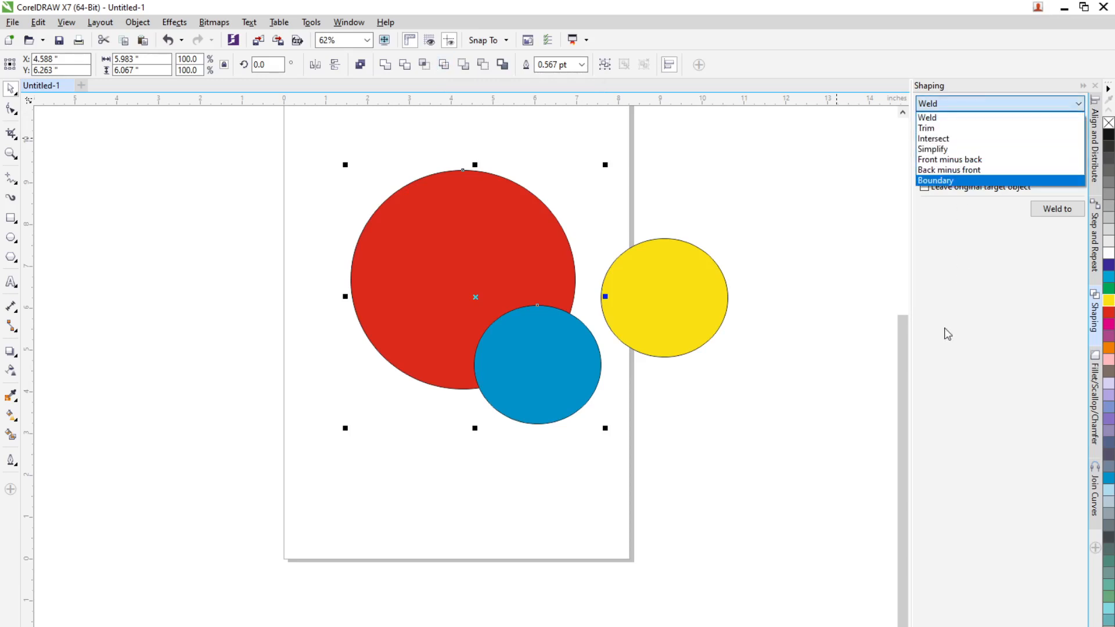
pyautogui.click(813, 363)
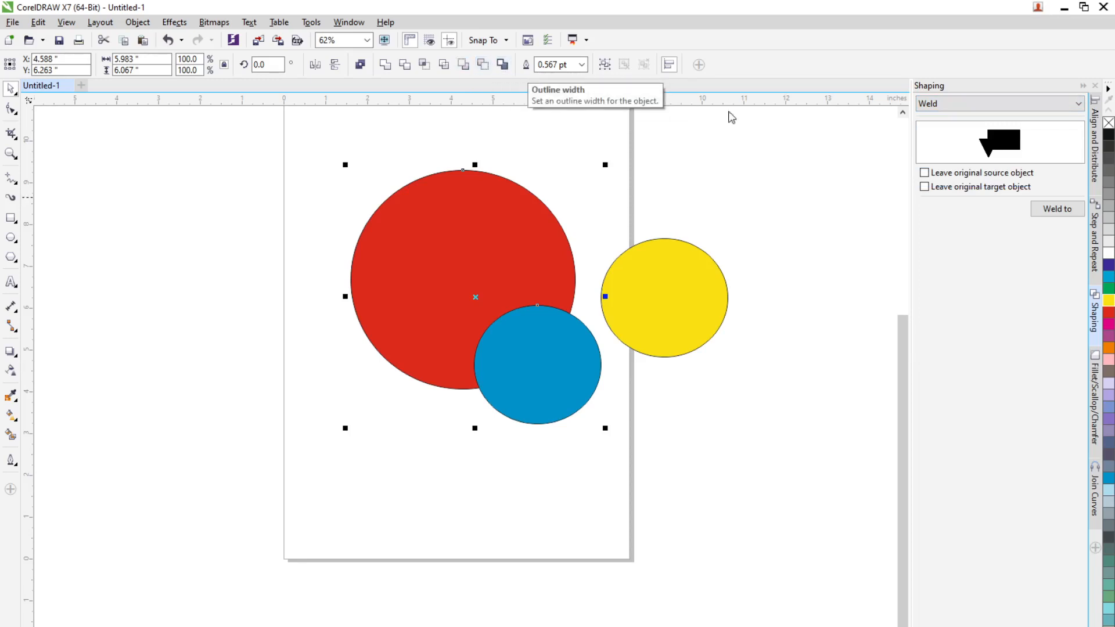
pyautogui.click(953, 107)
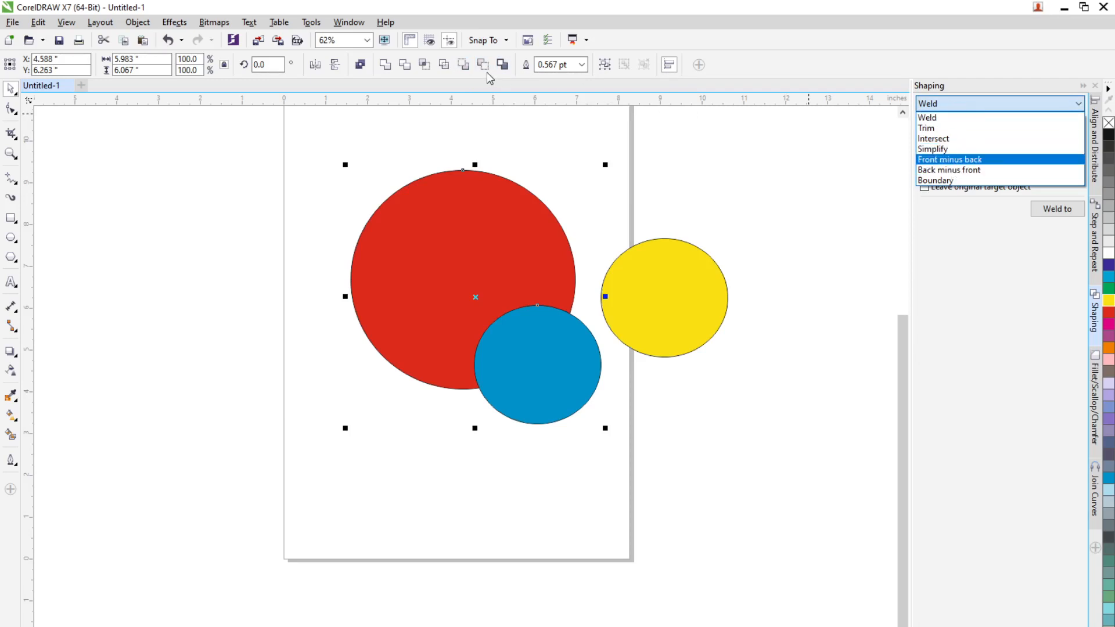
pyautogui.click(872, 402)
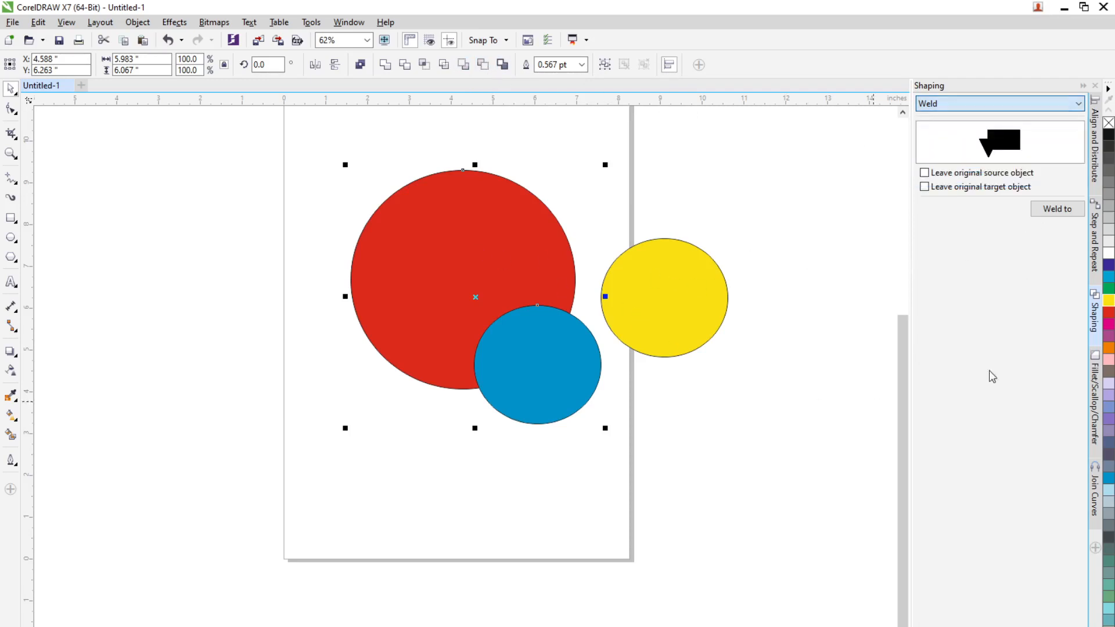
# Try welding the red and blue circles with blue as the target and moving the result to about X 3.24, Y 5.64 inches, undoing both.
pyautogui.click(1071, 213)
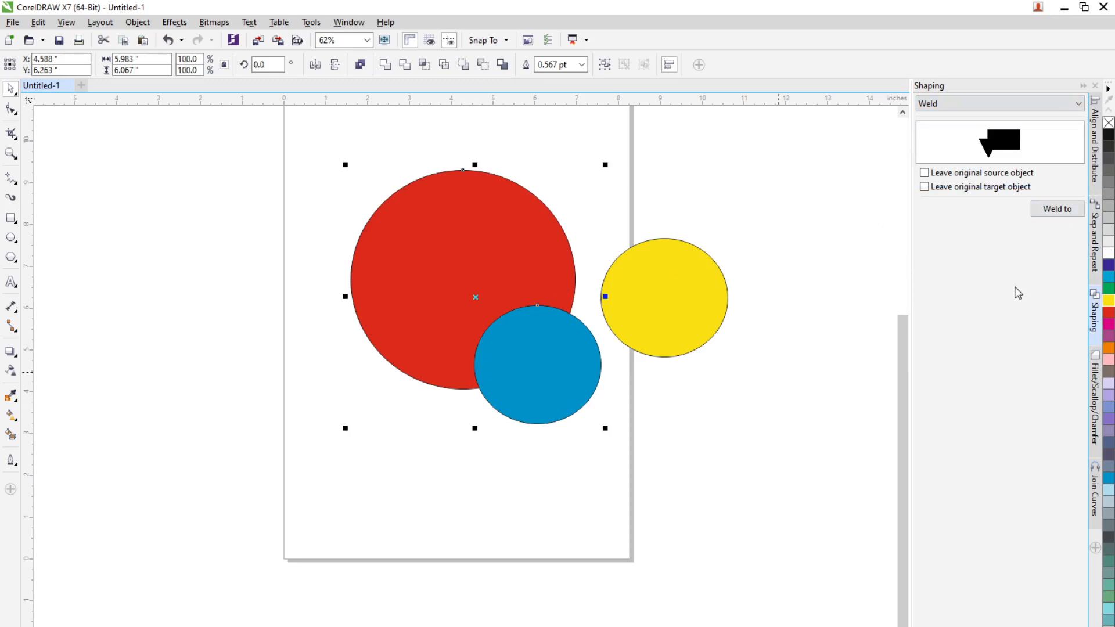
pyautogui.click(1053, 212)
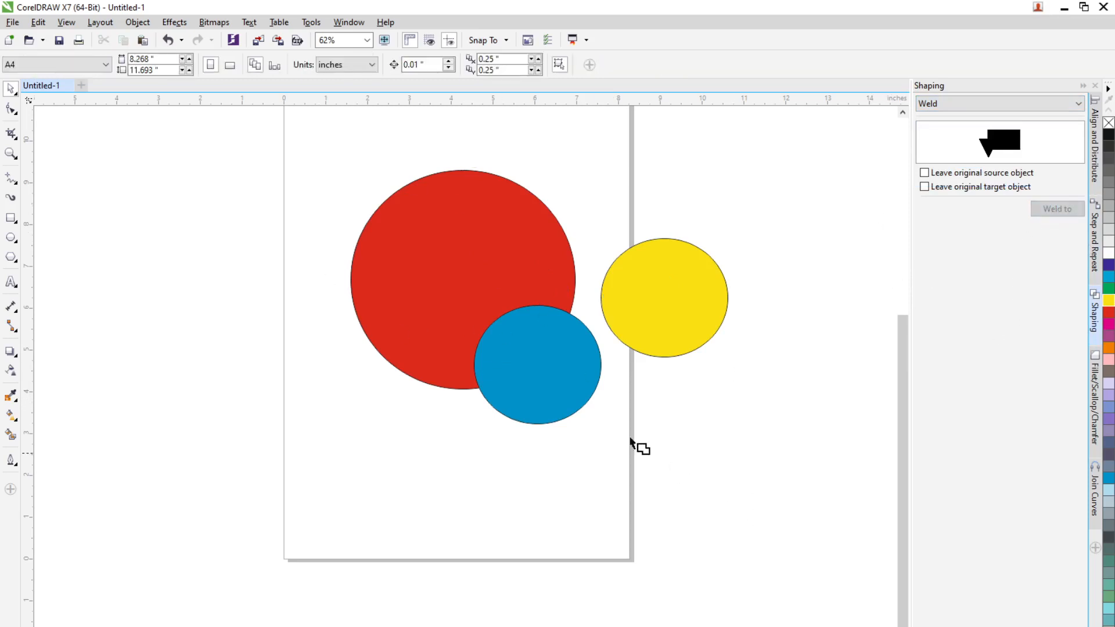
pyautogui.click(512, 369)
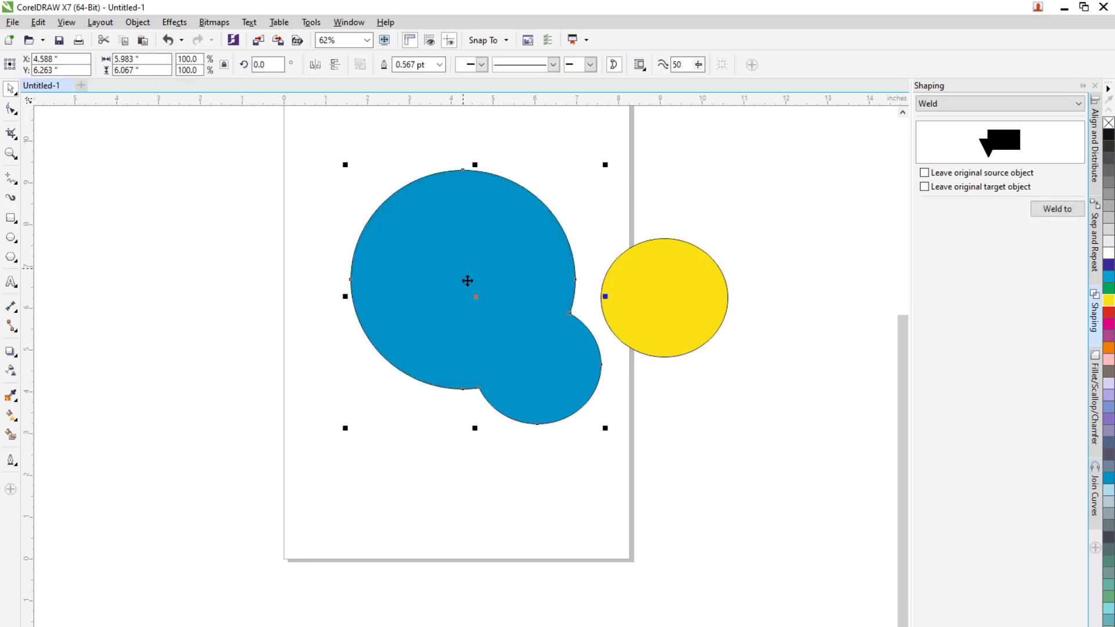
pyautogui.click(568, 461)
pyautogui.moveTo(535, 362); pyautogui.dragTo(490, 384)
pyautogui.moveTo(569, 416); pyautogui.dragTo(558, 420)
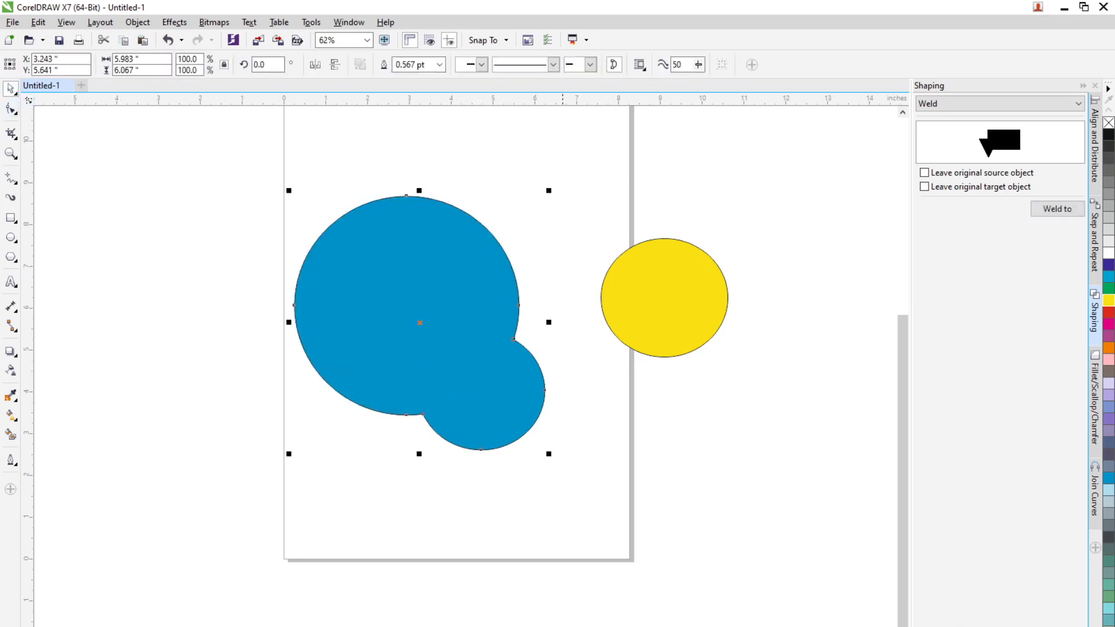
pyautogui.hotkey('ctrl', 'z')
pyautogui.hotkey('ctrl', 'z')
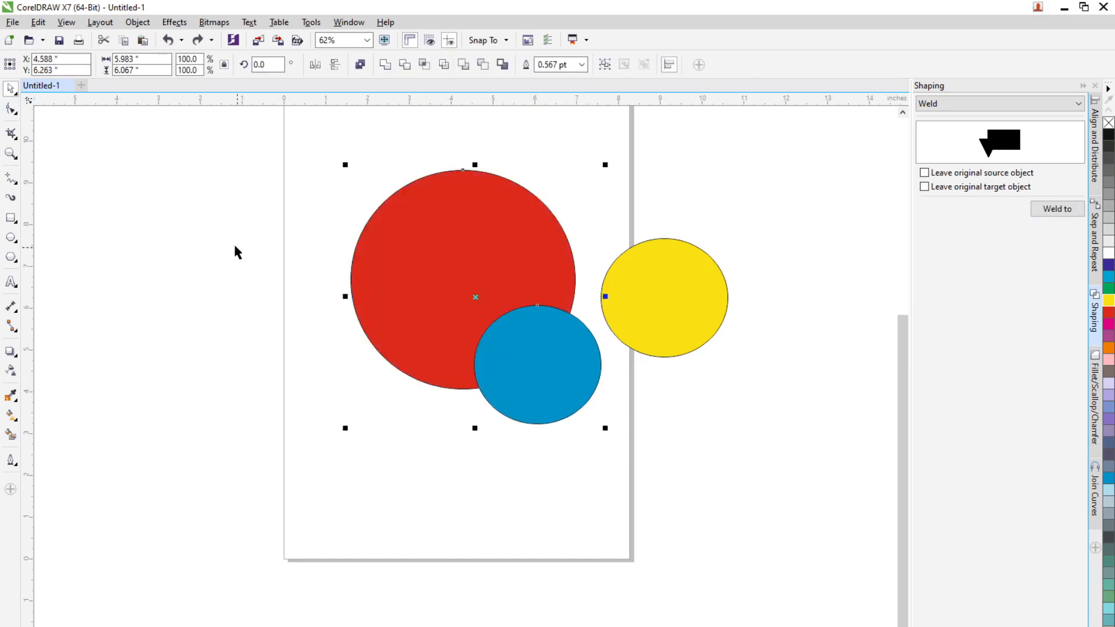
# Weld the red and blue circles once more using the blue circle as the target, and undo the weld.
pyautogui.moveTo(278, 157); pyautogui.dragTo(611, 504)
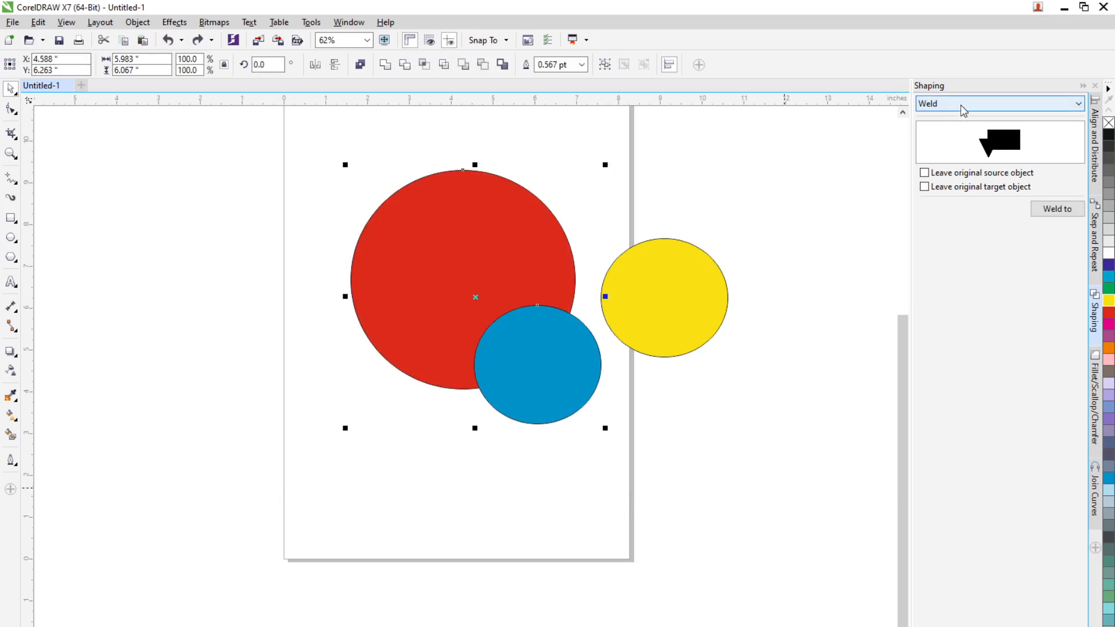
pyautogui.click(1066, 210)
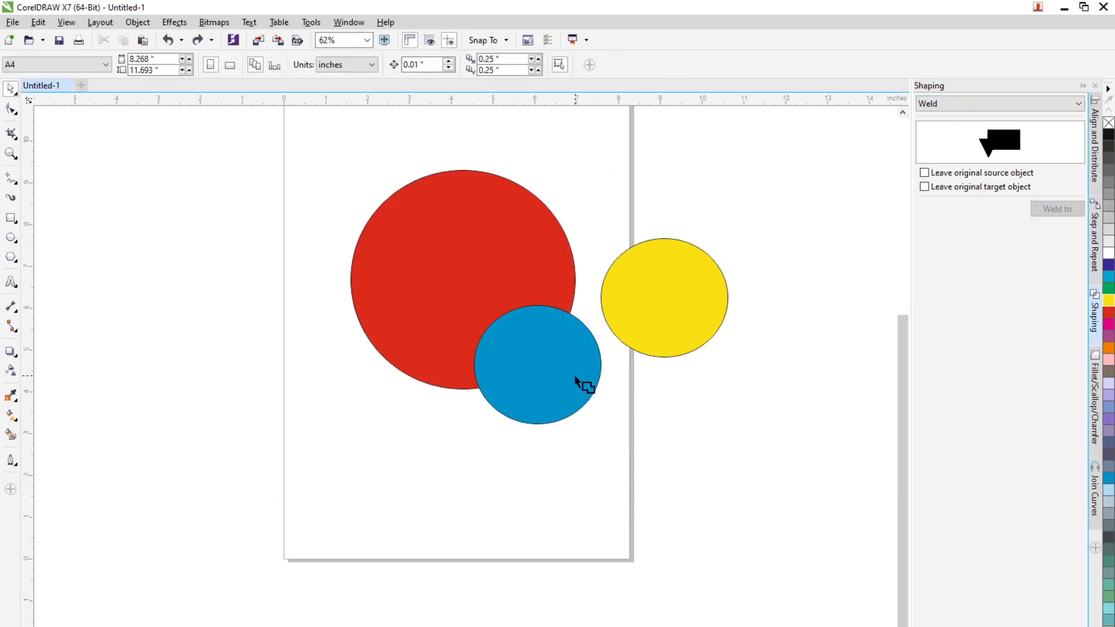
pyautogui.click(535, 363)
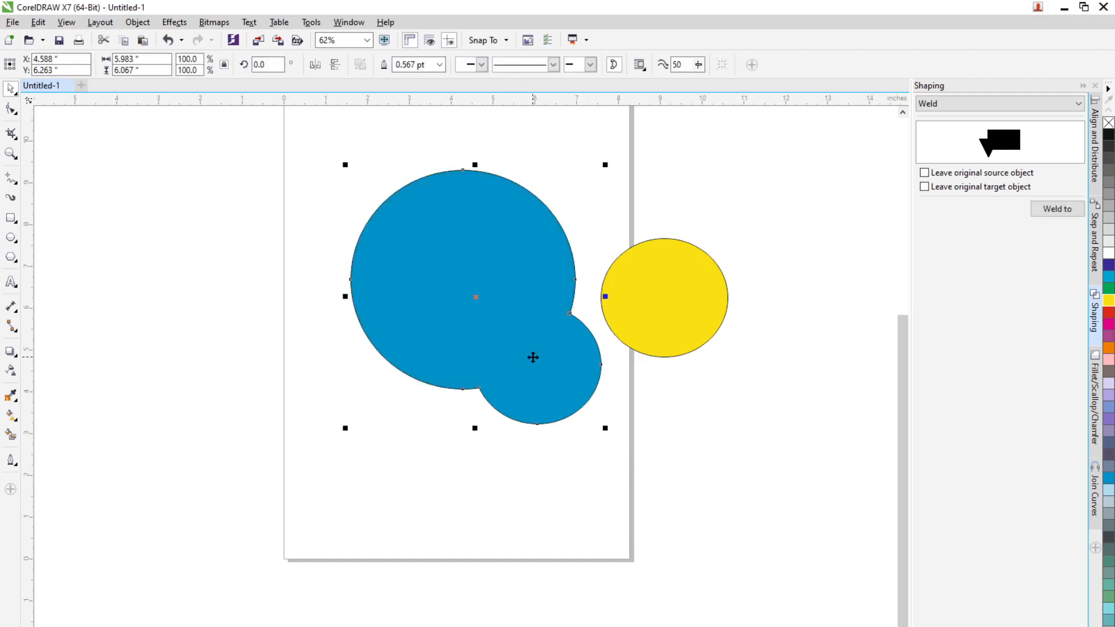
pyautogui.hotkey('ctrl', 'z')
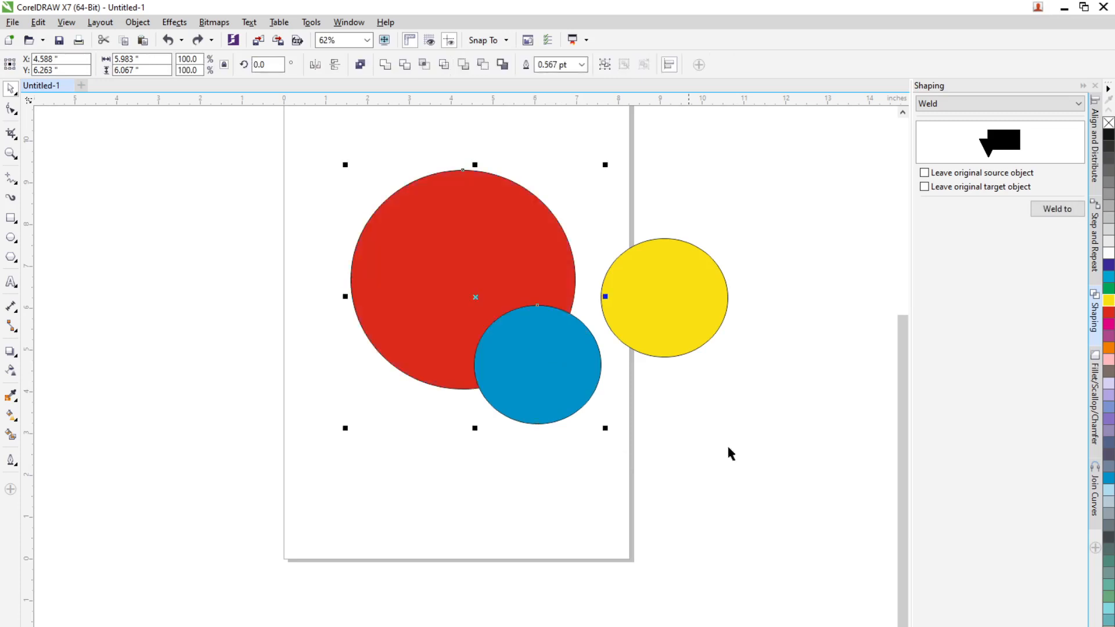
# Try welding the two circles with red as the target and again with the direct Weld command, undoing each weld.
pyautogui.click(1057, 209)
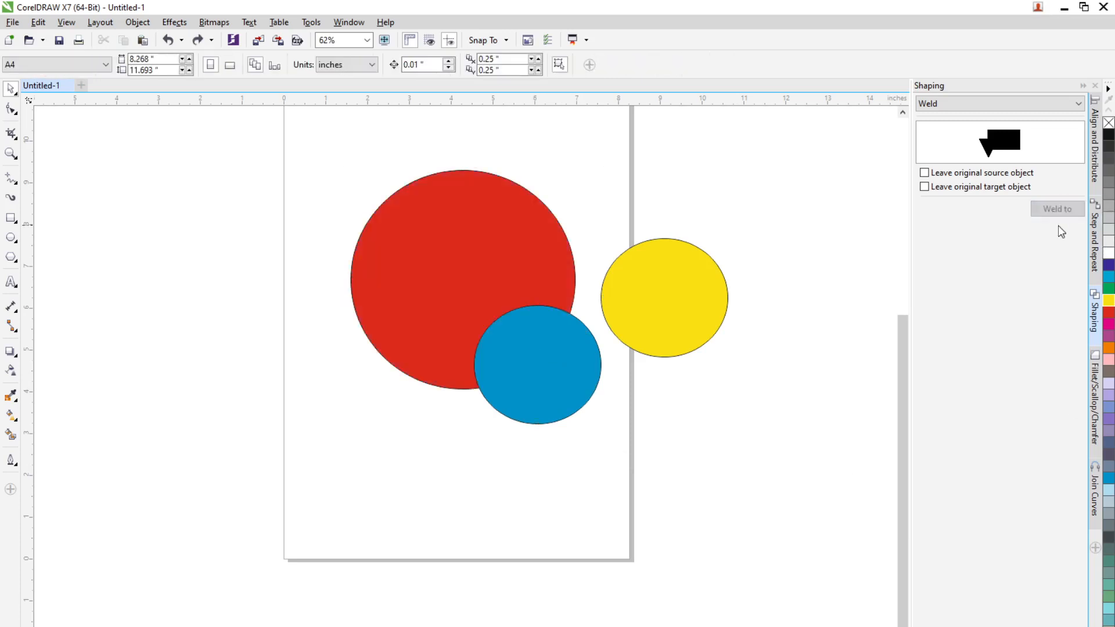
pyautogui.click(403, 301)
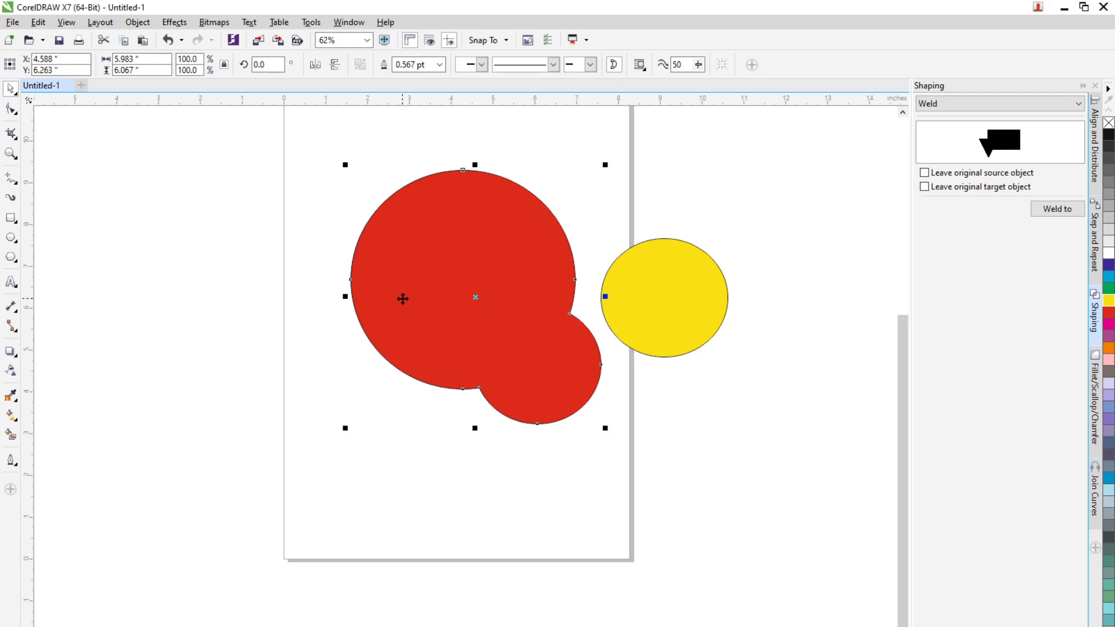
pyautogui.hotkey('ctrl', 'z')
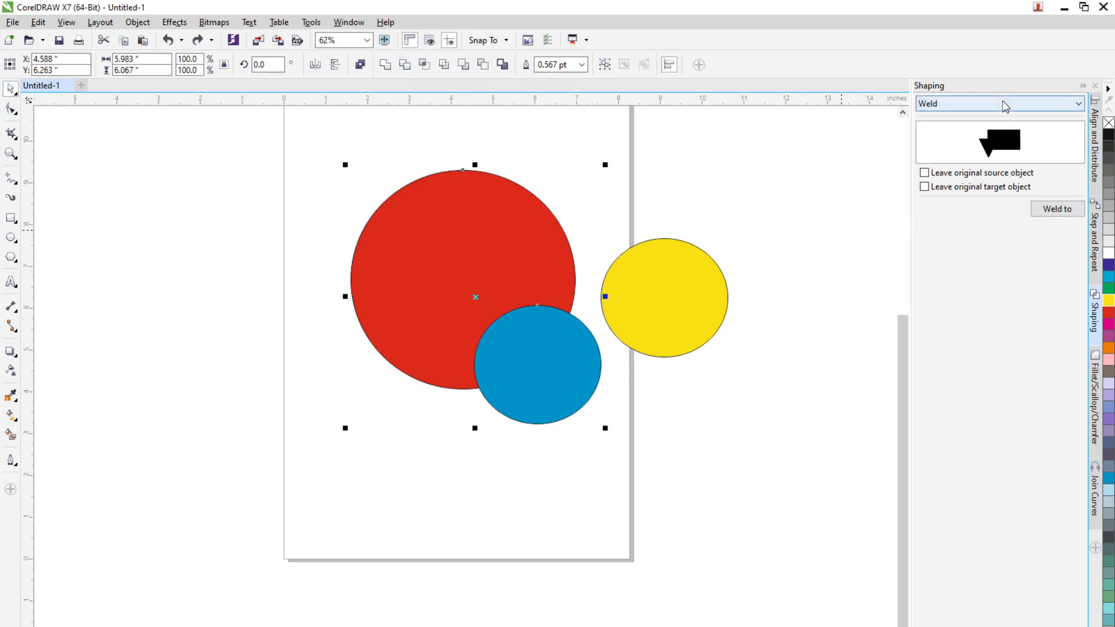
pyautogui.click(385, 65)
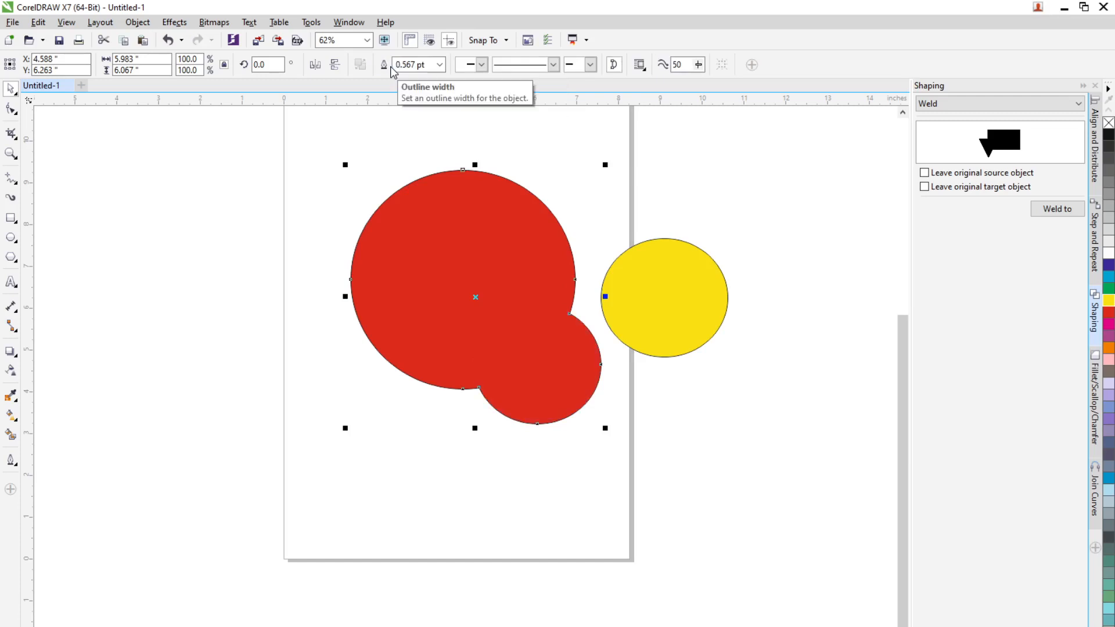
pyautogui.hotkey('ctrl', 'z')
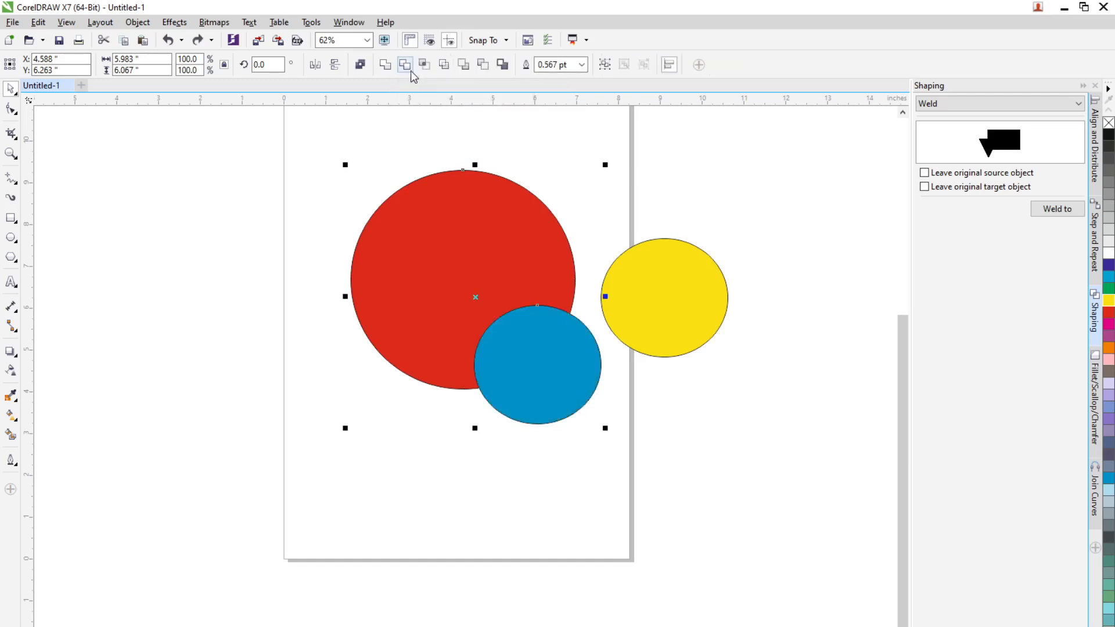
# Trim the red circle with the blue circle and move the blue circle away to about X 6.60, Y 3.22 inches.
pyautogui.click(405, 65)
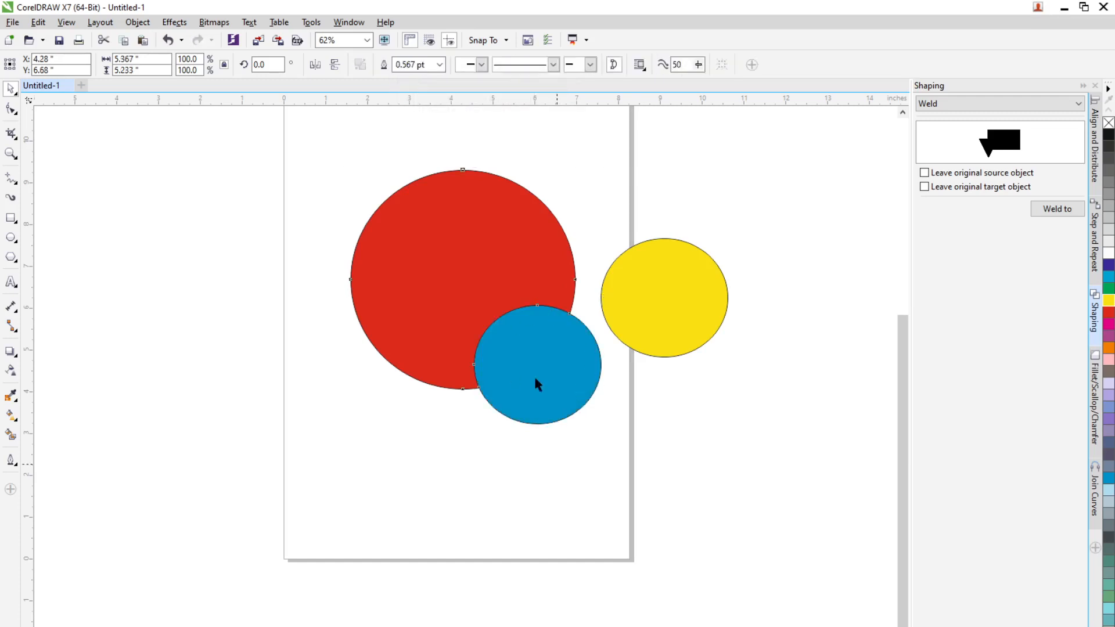
pyautogui.moveTo(534, 376); pyautogui.dragTo(590, 460)
pyautogui.hotkey('ctrl', 'z')
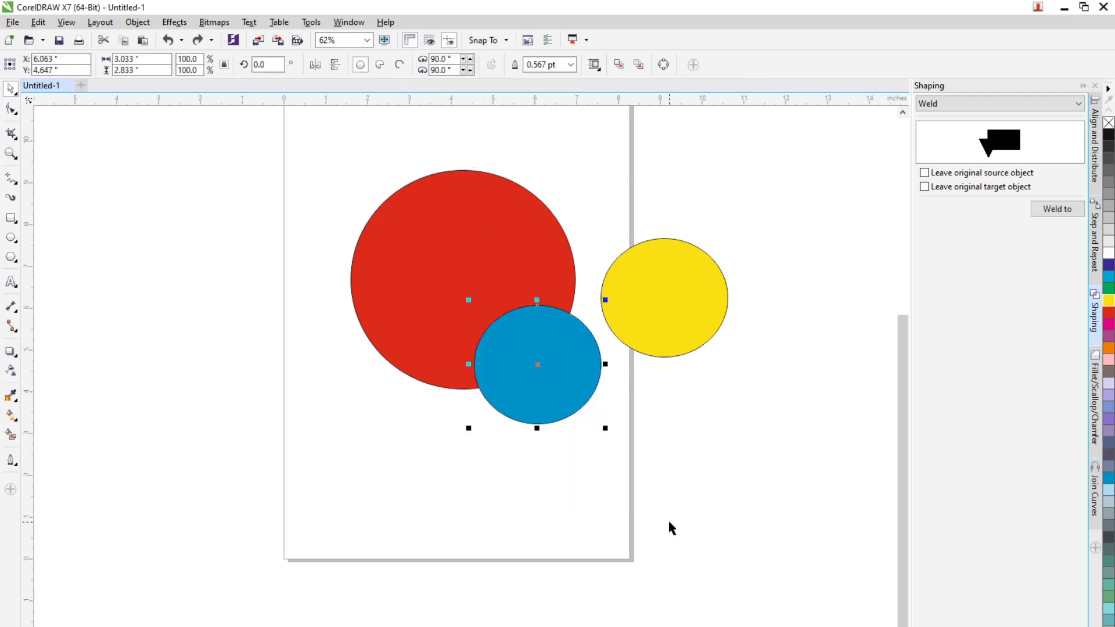
pyautogui.click(669, 522)
pyautogui.moveTo(544, 381); pyautogui.dragTo(597, 482)
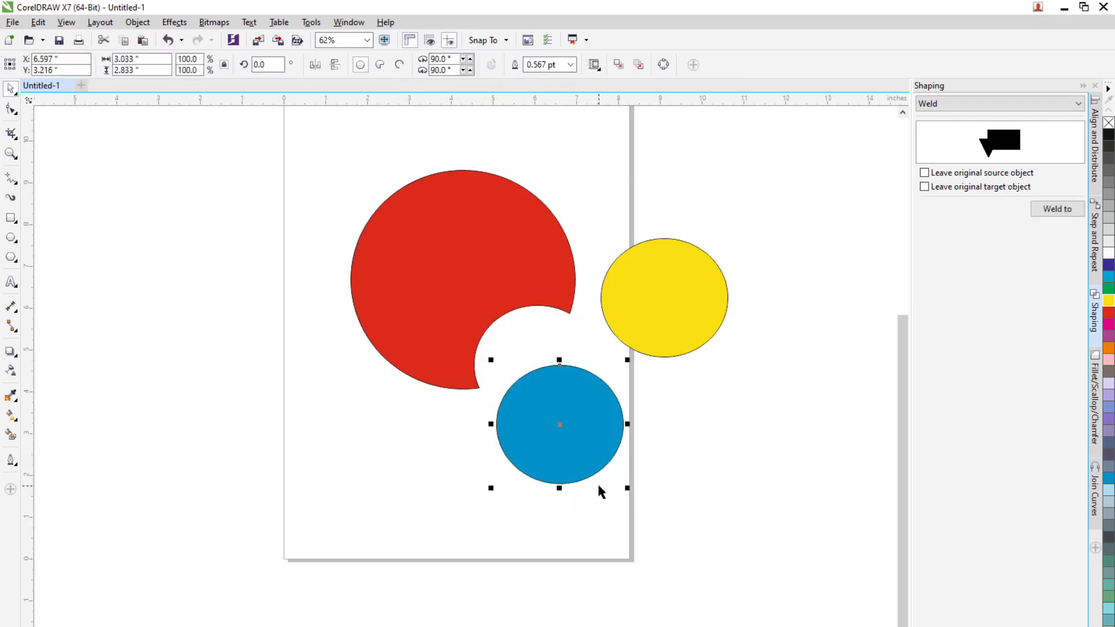
# Move the blue circle back over the cutout in the red circle, and undo the trim demonstration.
pyautogui.moveTo(577, 430); pyautogui.dragTo(545, 414)
pyautogui.click(635, 552)
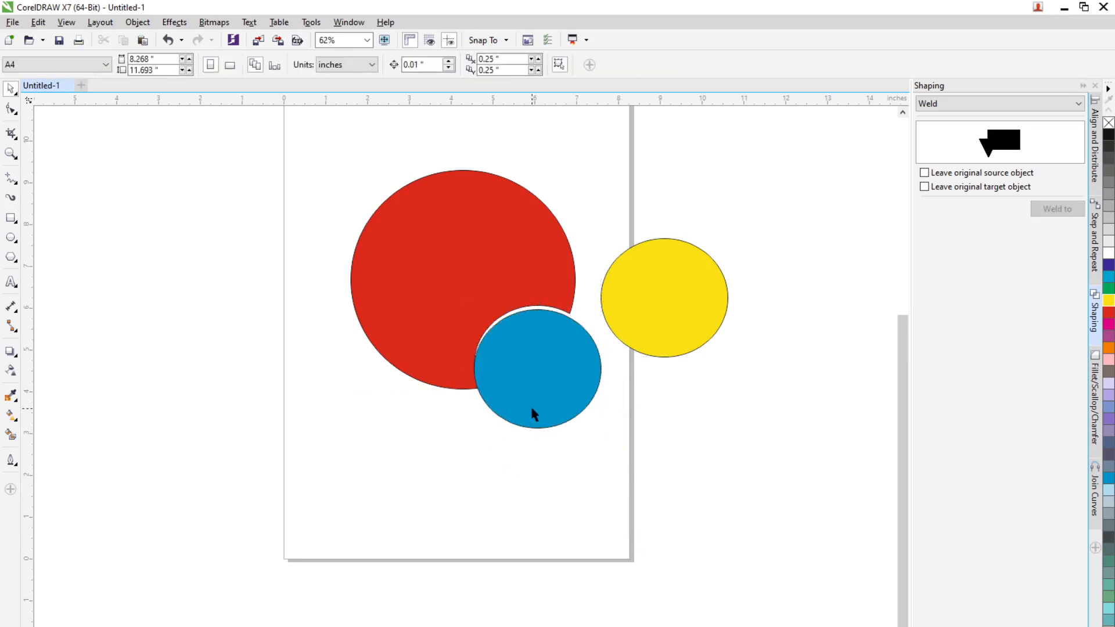
pyautogui.moveTo(534, 414); pyautogui.dragTo(531, 409)
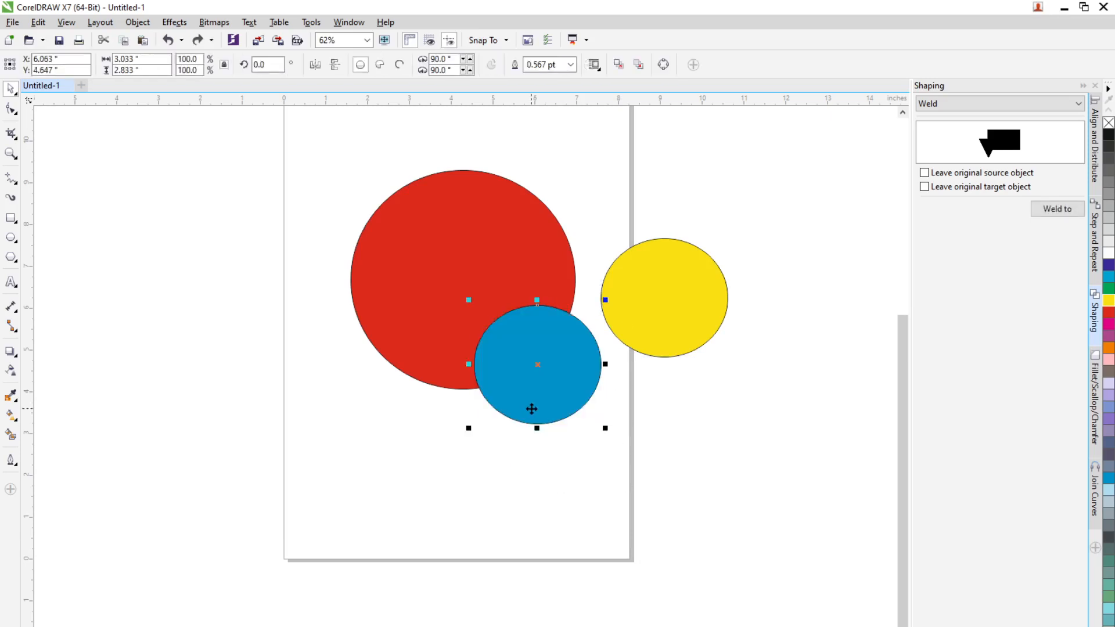
pyautogui.hotkey('ctrl', 'z')
pyautogui.click(508, 454)
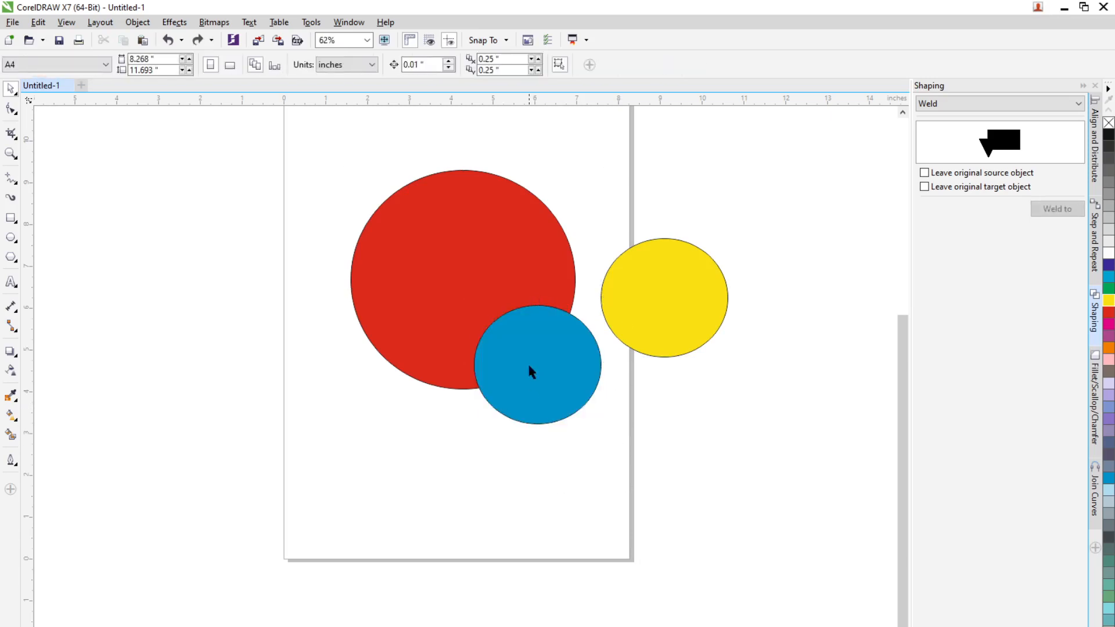
# Reposition the blue circle slightly farther left and down so it overlaps the lower part of the red circle.
pyautogui.moveTo(528, 366); pyautogui.dragTo(581, 425)
pyautogui.moveTo(537, 377); pyautogui.dragTo(463, 321)
pyautogui.click(354, 436)
# Try the direct Weld command twice on the red and blue circles, undoing each weld.
pyautogui.moveTo(321, 150); pyautogui.dragTo(595, 489)
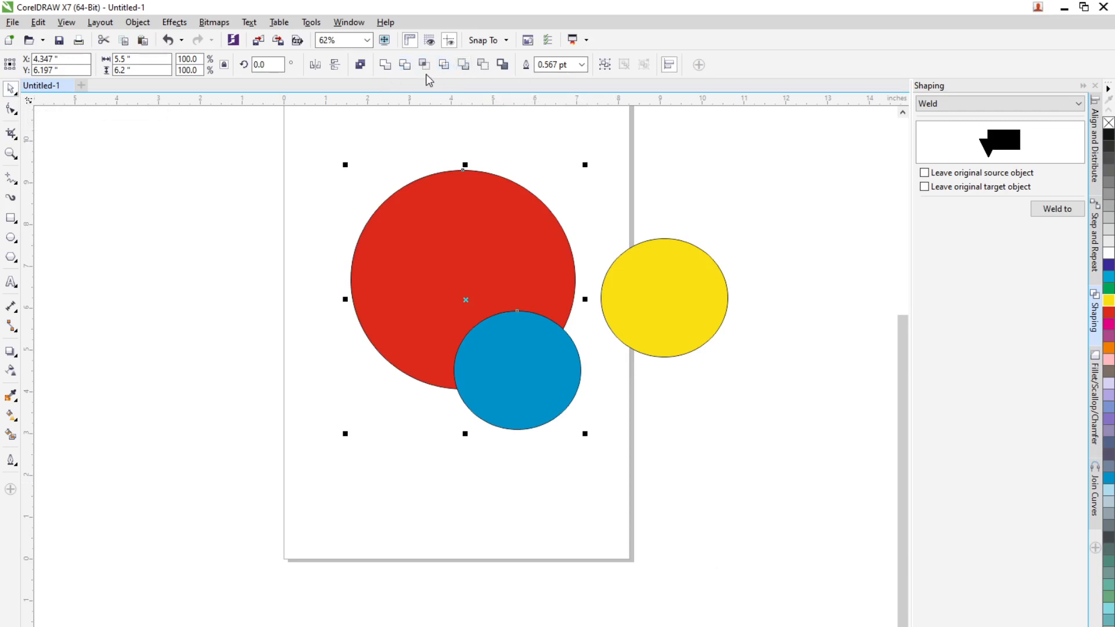
pyautogui.click(267, 309)
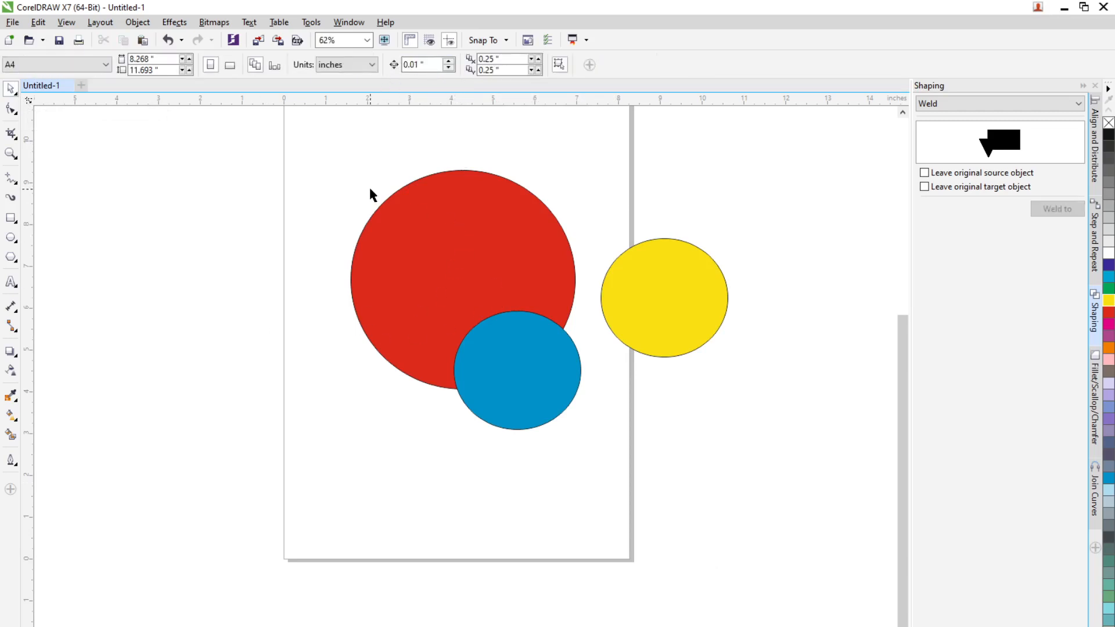
pyautogui.moveTo(291, 149); pyautogui.dragTo(608, 477)
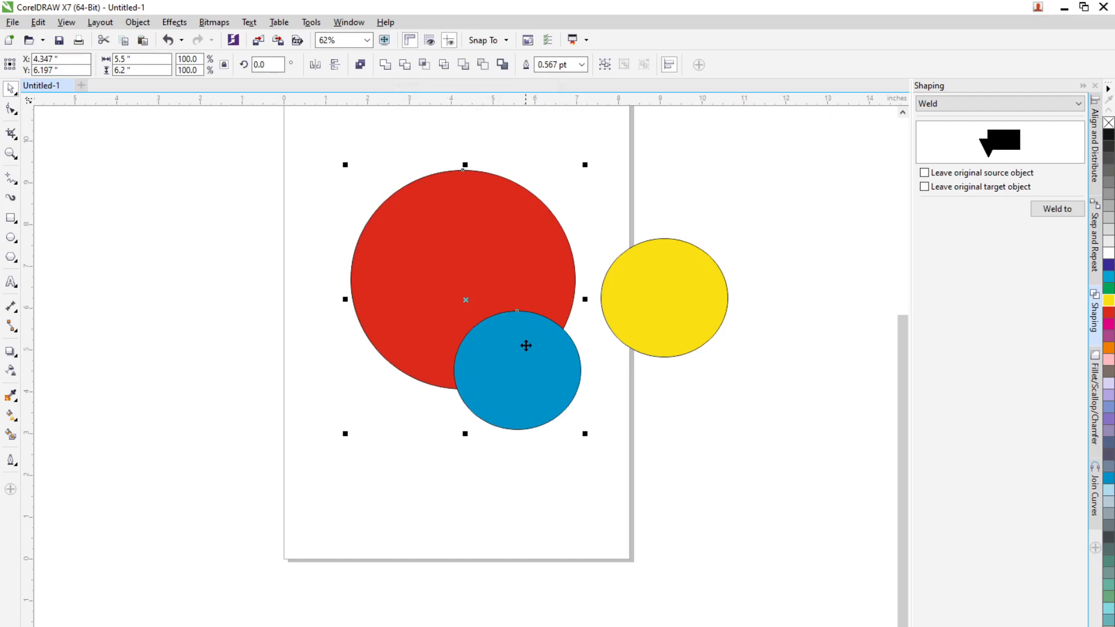
pyautogui.click(385, 69)
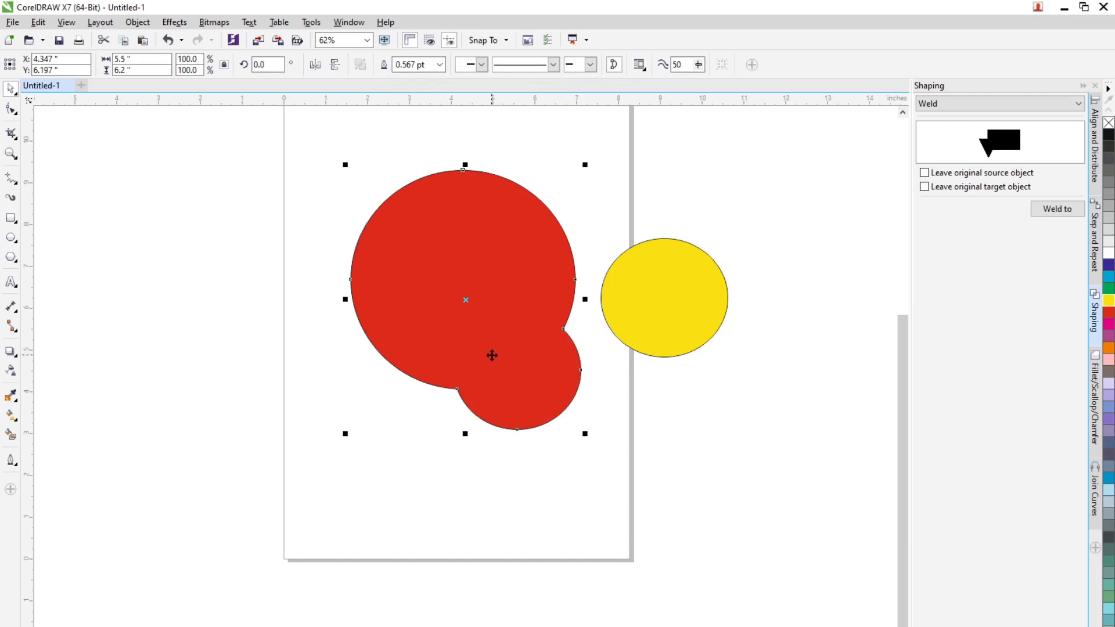
pyautogui.hotkey('ctrl', 'z')
pyautogui.click(329, 176)
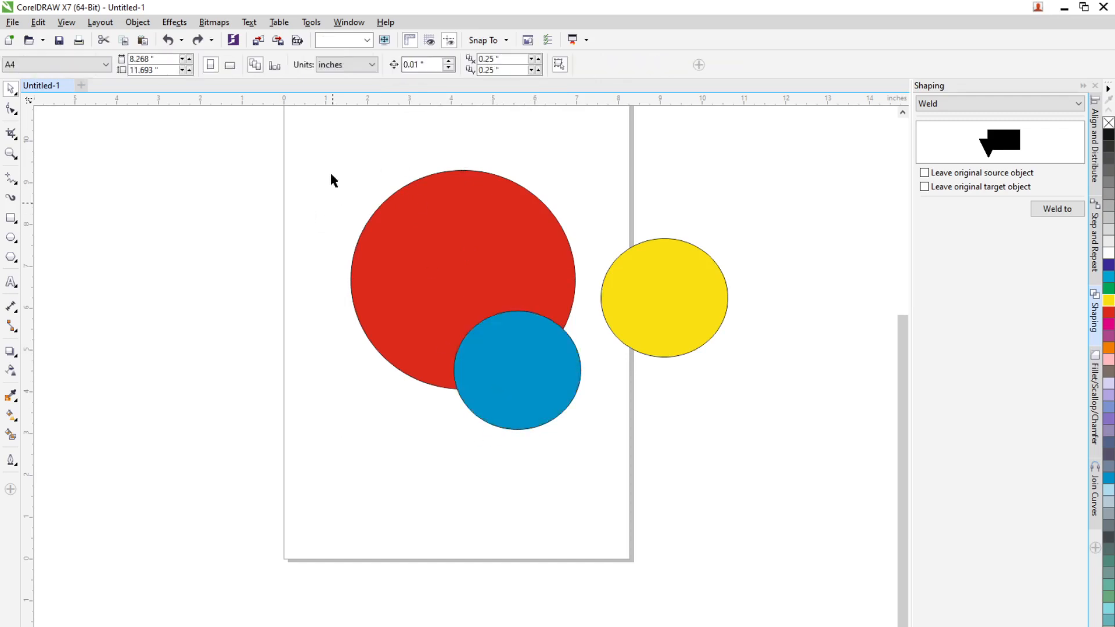
pyautogui.moveTo(319, 146); pyautogui.dragTo(604, 482)
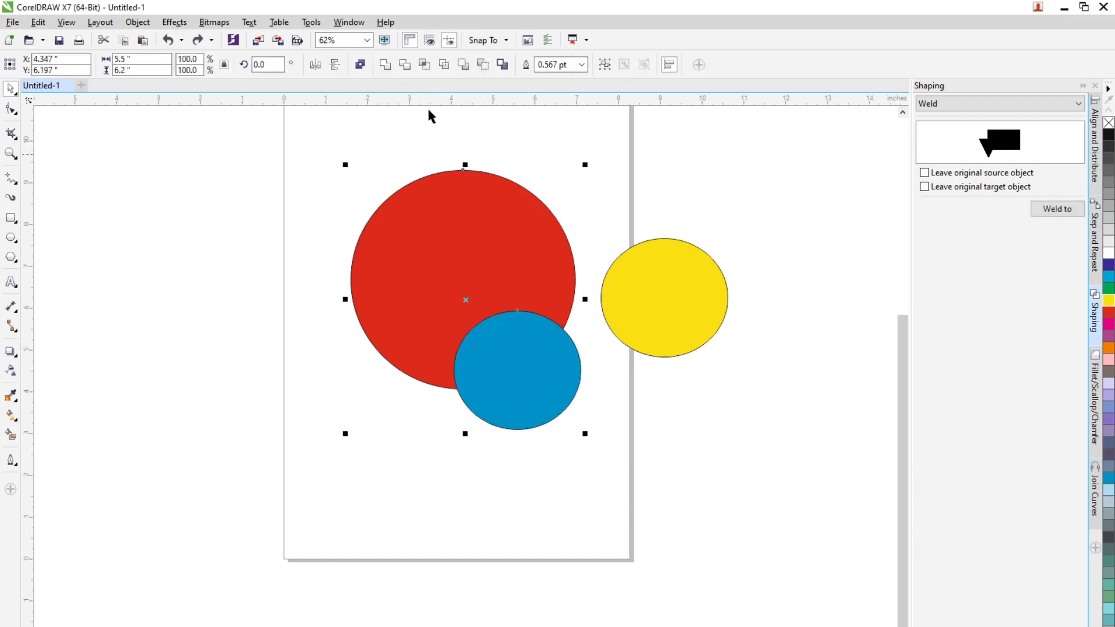
pyautogui.click(386, 65)
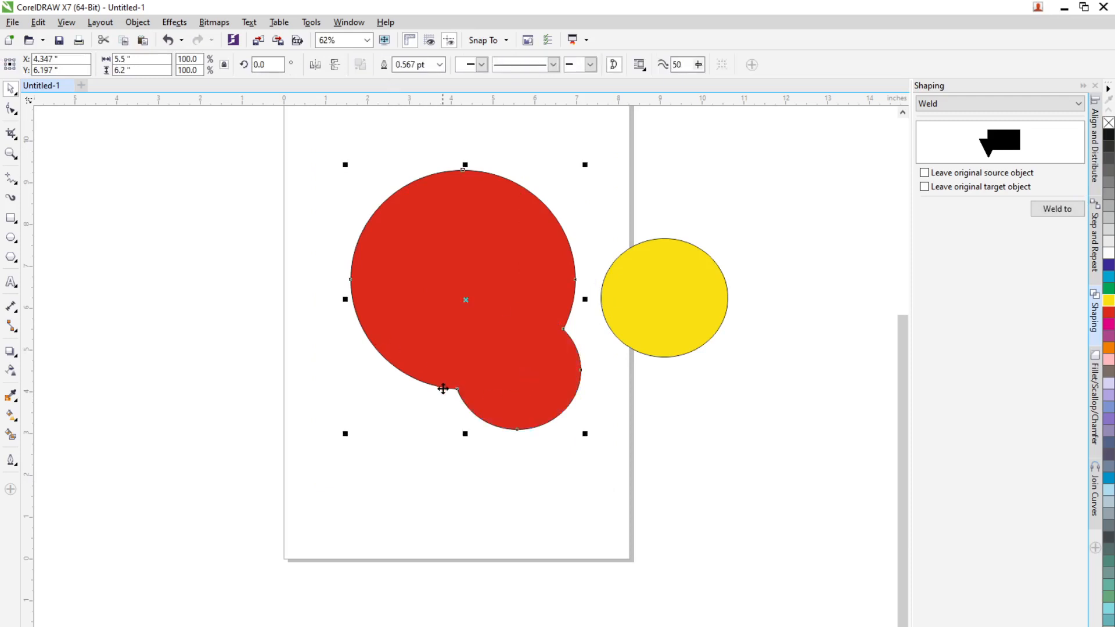
pyautogui.hotkey('ctrl', 'z')
# Move the yellow circle to about X 6.96, Y 5.93 inches so it overlaps both the red and blue circles.
pyautogui.moveTo(672, 356); pyautogui.dragTo(575, 321)
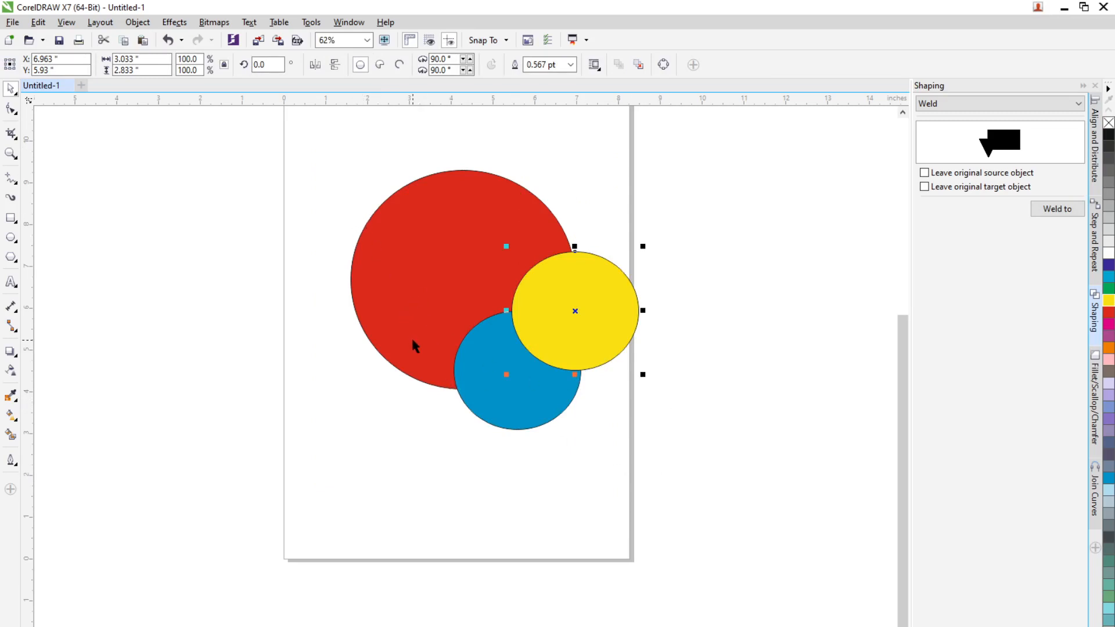
# Try the direct Weld command on the red, blue and yellow circles together, and undo the weld.
pyautogui.moveTo(307, 152); pyautogui.dragTo(684, 441)
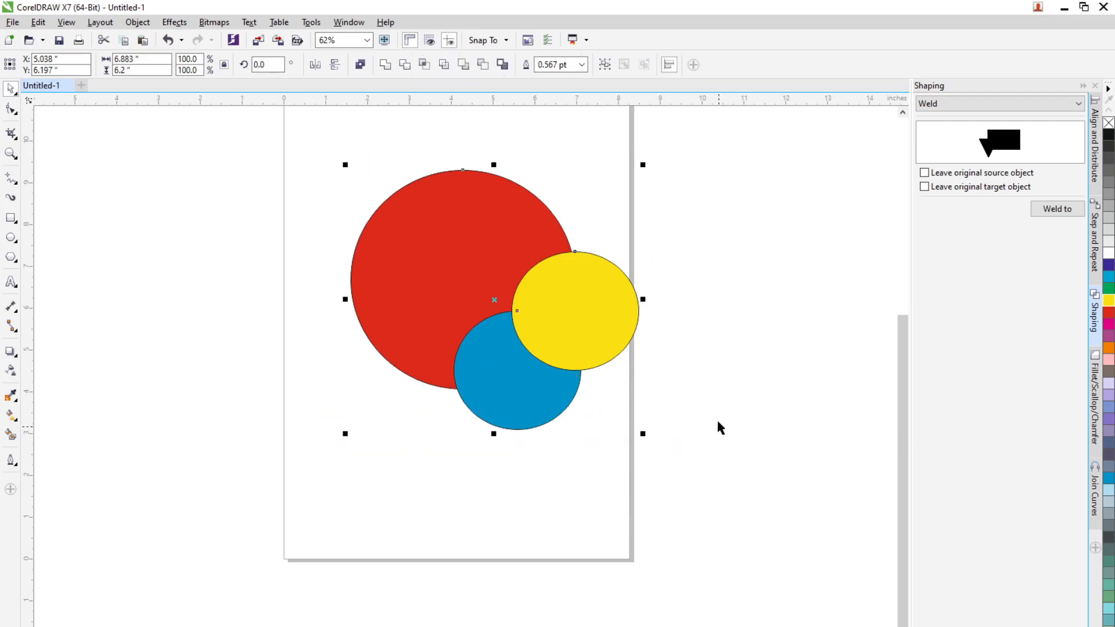
pyautogui.click(383, 66)
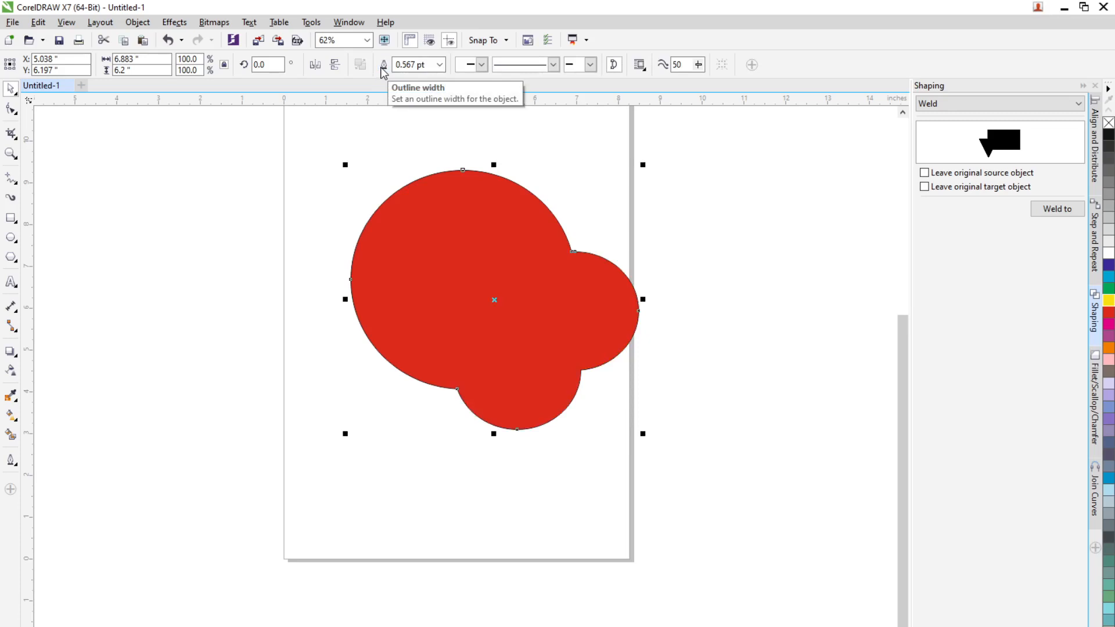
pyautogui.hotkey('ctrl', 'z')
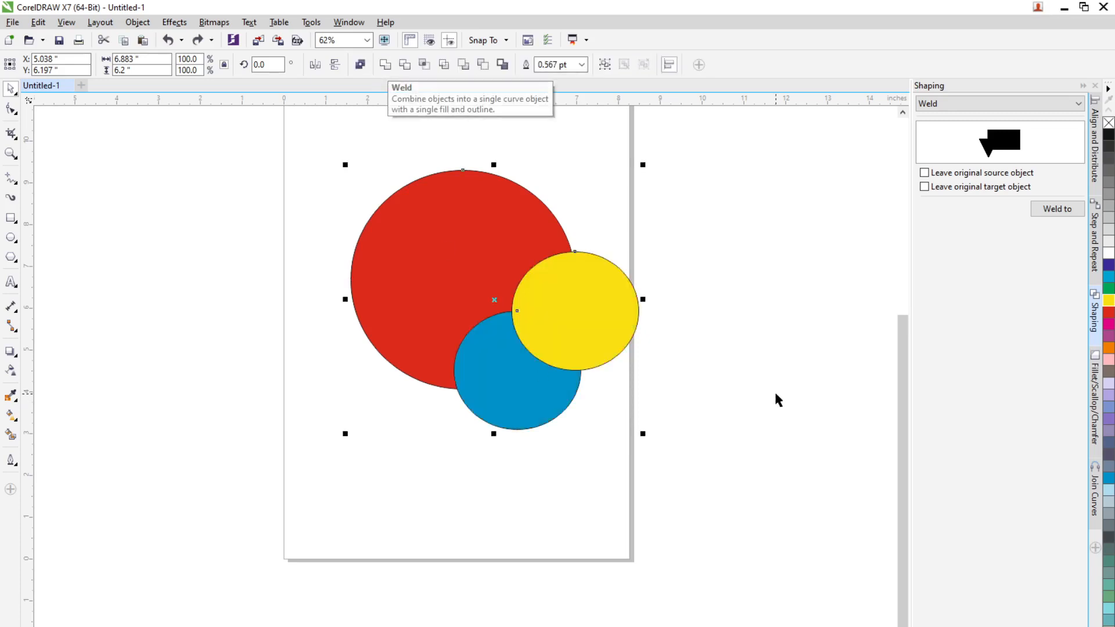
pyautogui.click(777, 399)
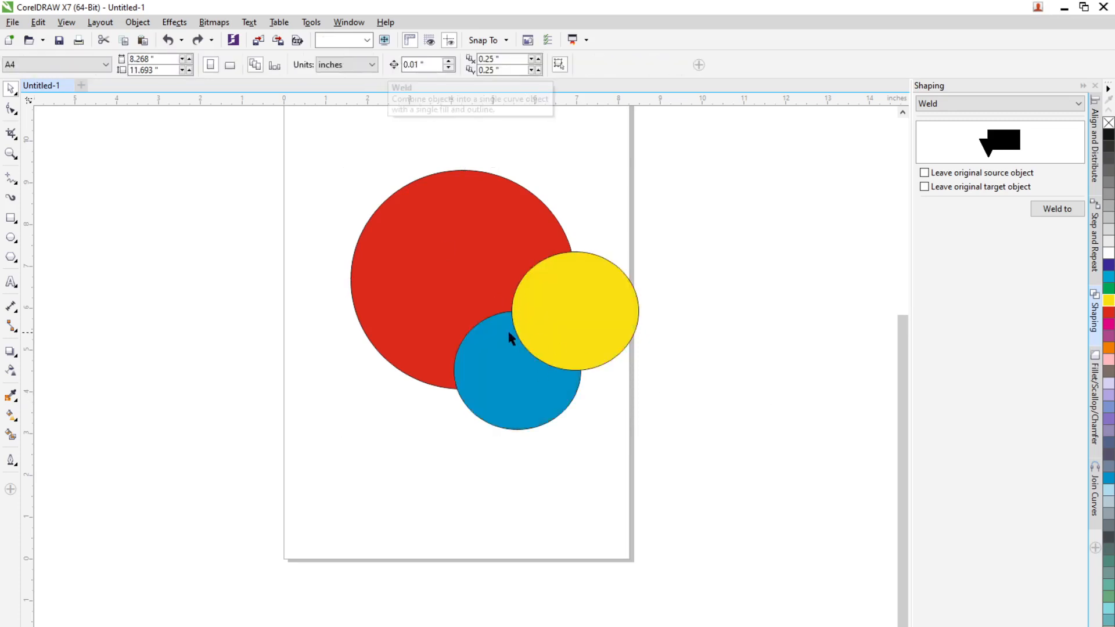
# Trim the blue circle with the red circle, and move the red circle and the remaining blue crescent away from the yellow circle.
pyautogui.click(458, 315)
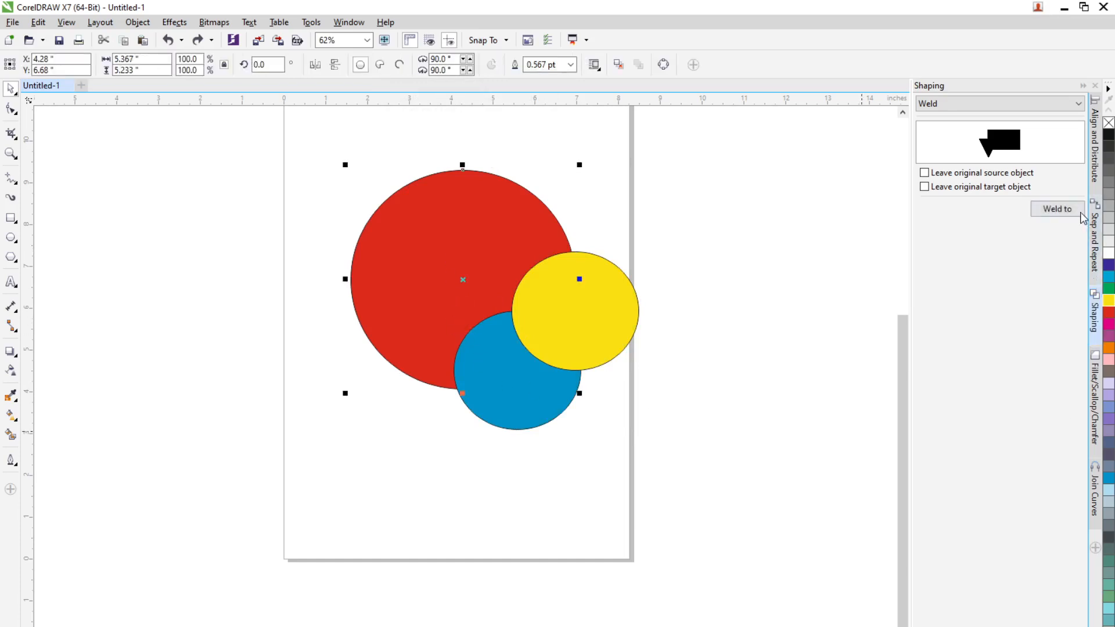
pyautogui.keyDown('shift'); pyautogui.click(478, 379); pyautogui.keyUp('shift')
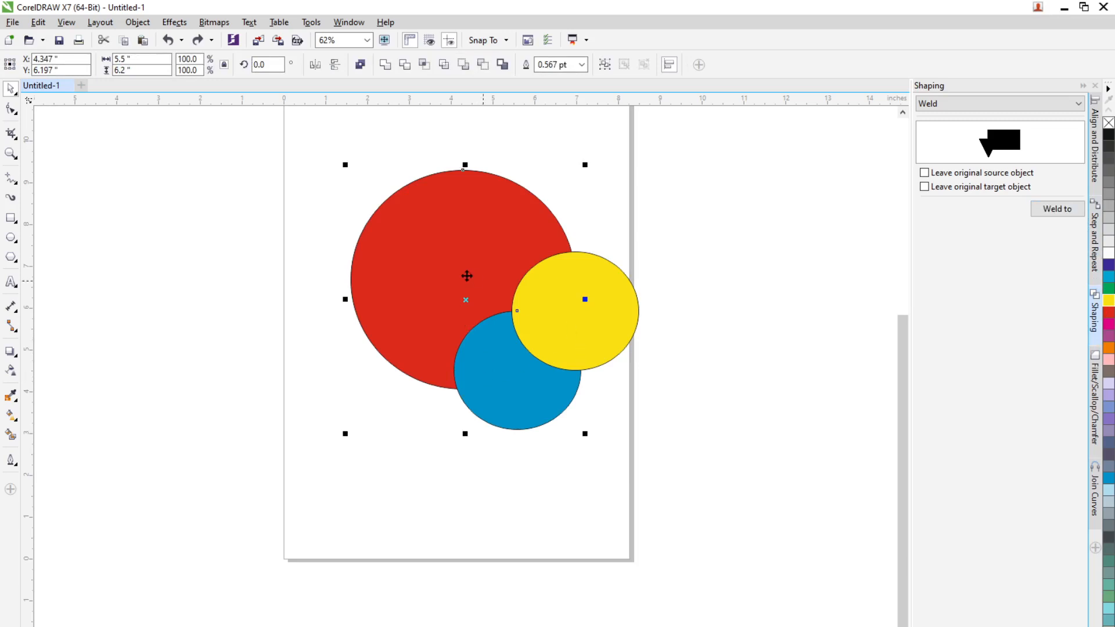
pyautogui.click(405, 65)
pyautogui.click(521, 522)
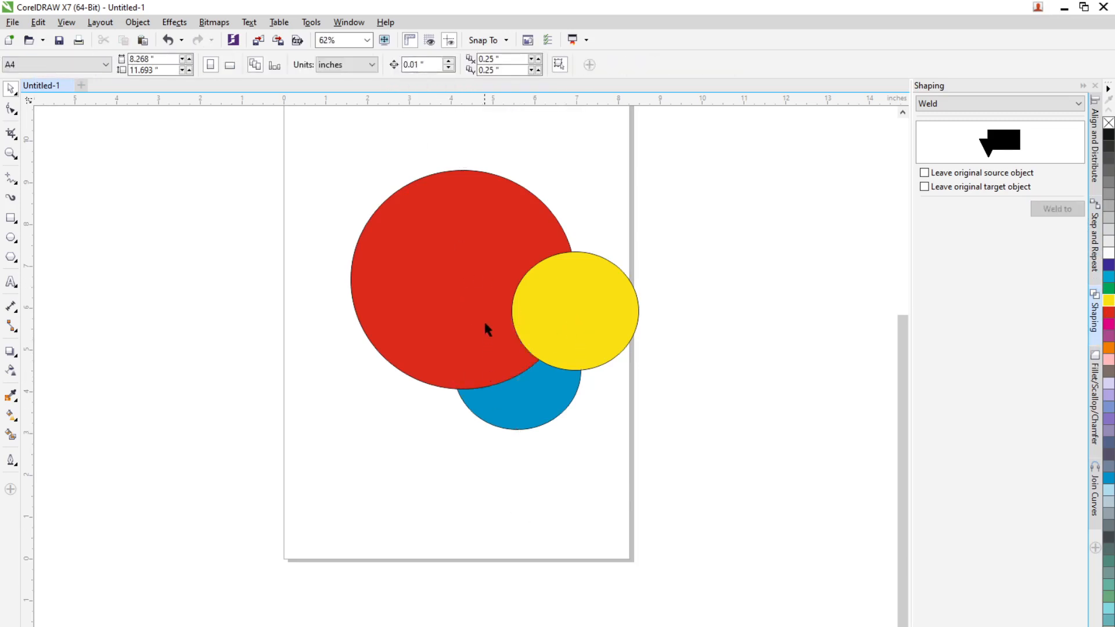
pyautogui.moveTo(484, 320); pyautogui.dragTo(269, 331)
pyautogui.moveTo(530, 406); pyautogui.dragTo(335, 479)
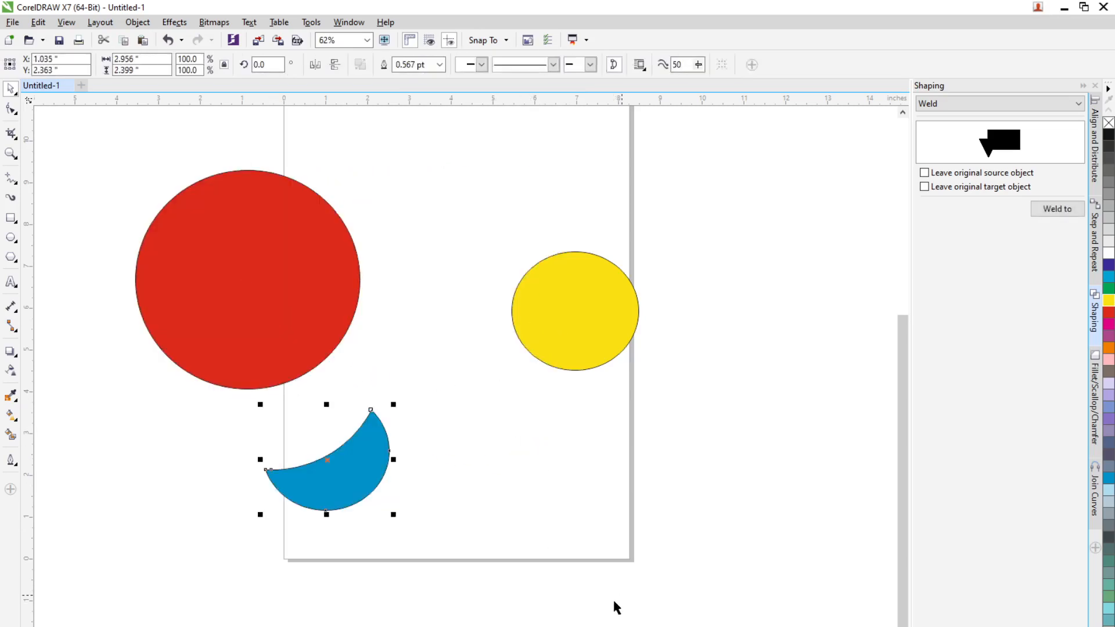
pyautogui.click(294, 381)
pyautogui.moveTo(291, 352); pyautogui.dragTo(291, 324)
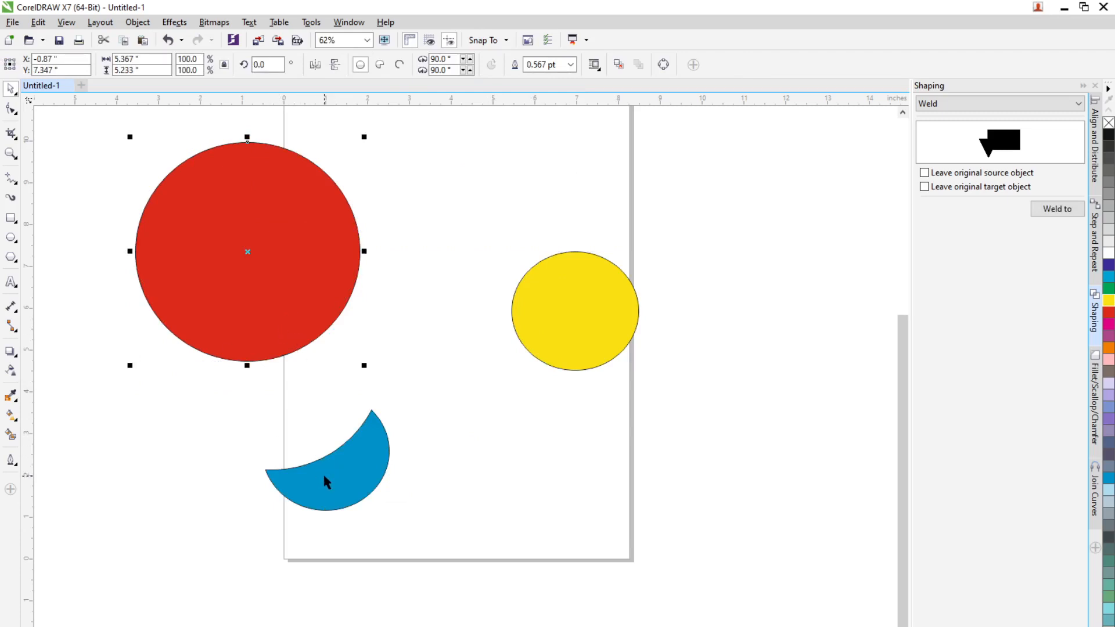
# Undo the moves and the trim of the blue circle.
pyautogui.hotkey('ctrl', 'z')
pyautogui.hotkey('ctrl', 'z')
pyautogui.hotkey('ctrl', 'z')
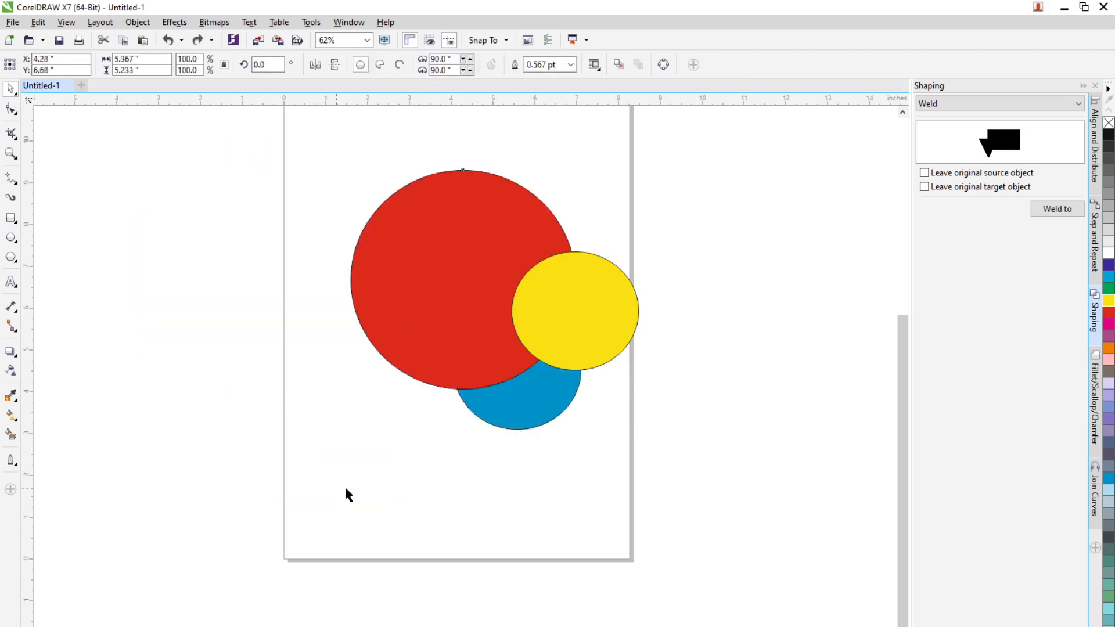
pyautogui.hotkey('ctrl', 'z')
# Shift the blue and yellow circles slightly down and left so both overlap the red circle's lower-right edge.
pyautogui.click(518, 480)
pyautogui.moveTo(518, 393); pyautogui.dragTo(487, 420)
pyautogui.moveTo(565, 340); pyautogui.dragTo(547, 365)
pyautogui.moveTo(487, 442); pyautogui.dragTo(513, 424)
# Trim the red circle with the blue and yellow circles, and move the three shapes around to show the cut.
pyautogui.moveTo(317, 163); pyautogui.dragTo(705, 492)
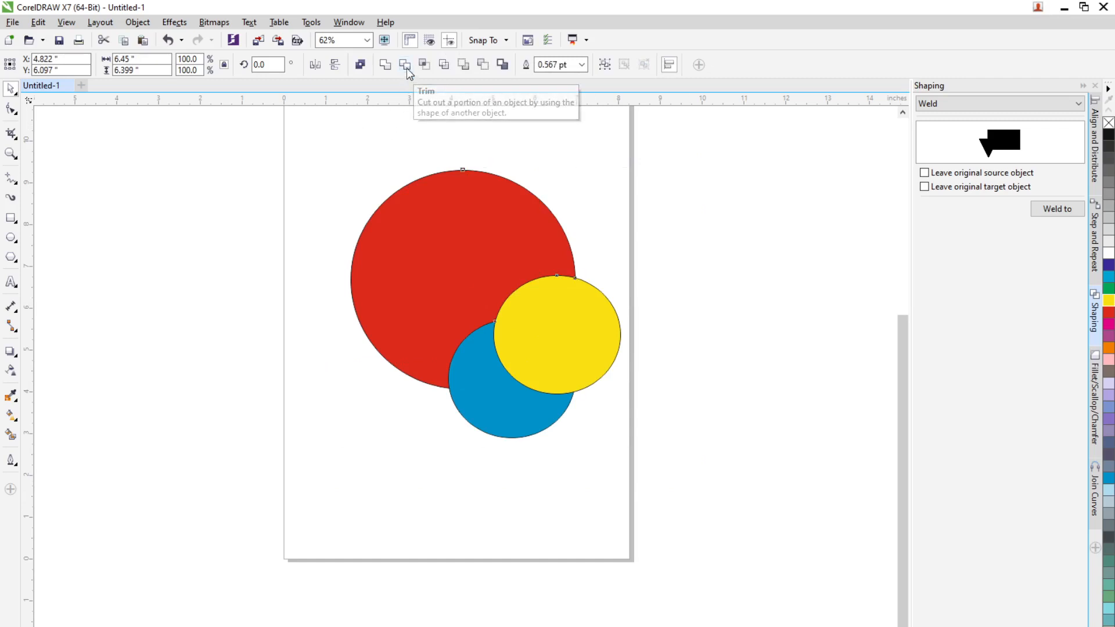
pyautogui.click(529, 291)
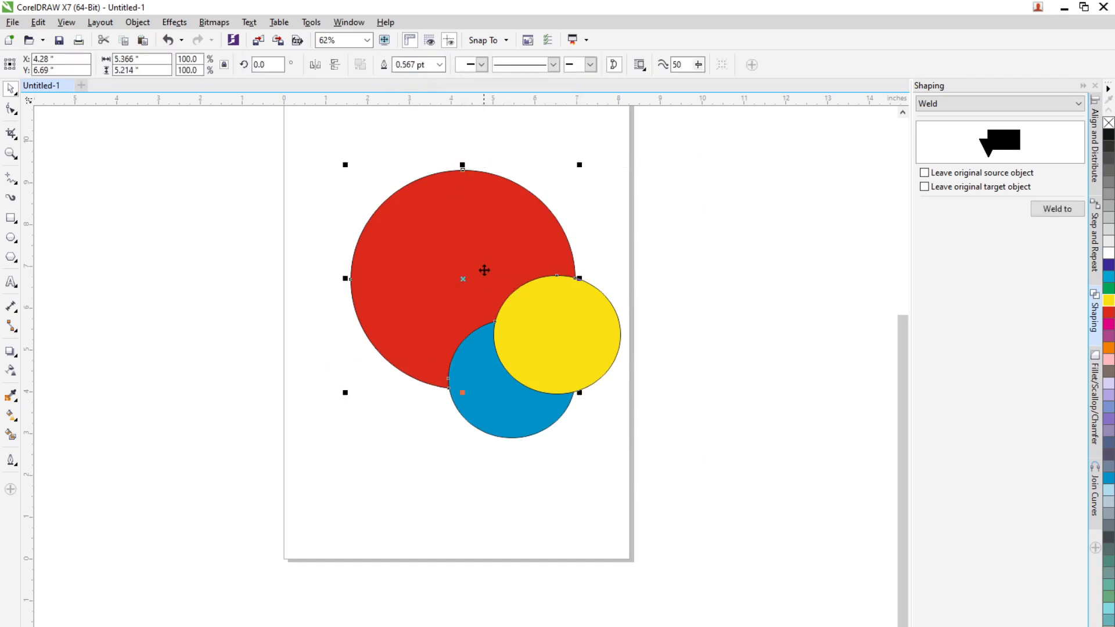
pyautogui.moveTo(483, 267); pyautogui.dragTo(277, 230)
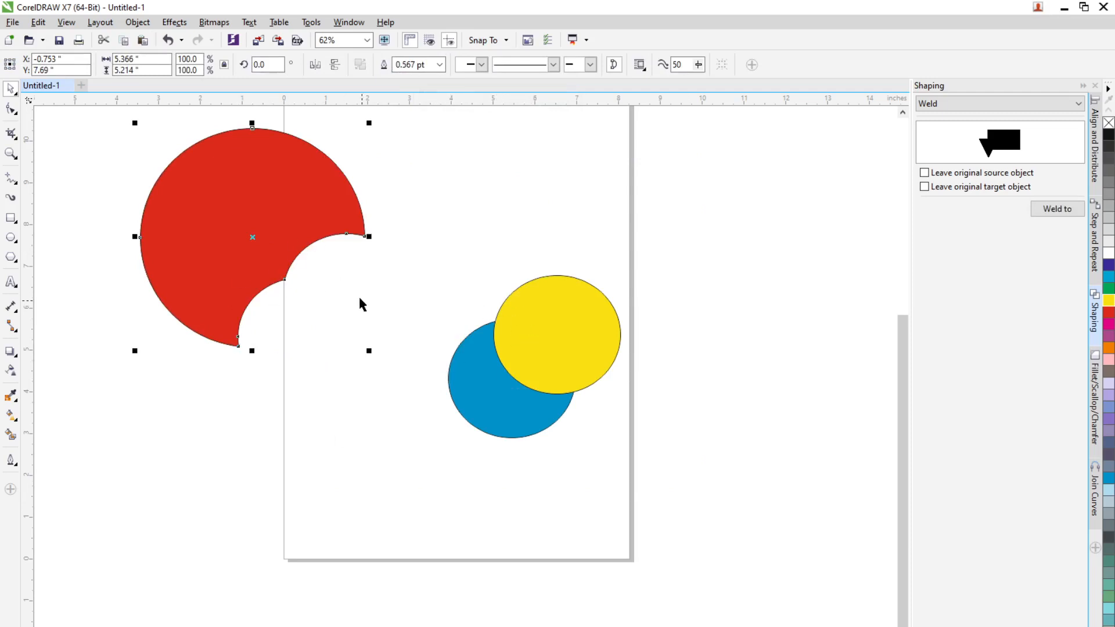
pyautogui.click(473, 459)
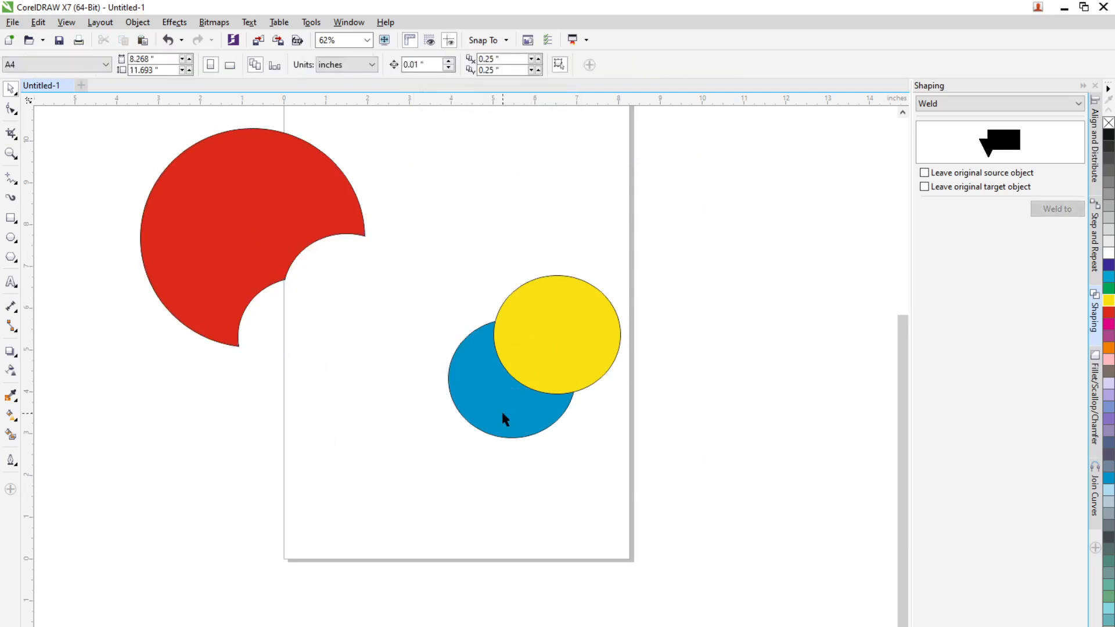
pyautogui.moveTo(526, 360); pyautogui.dragTo(588, 317)
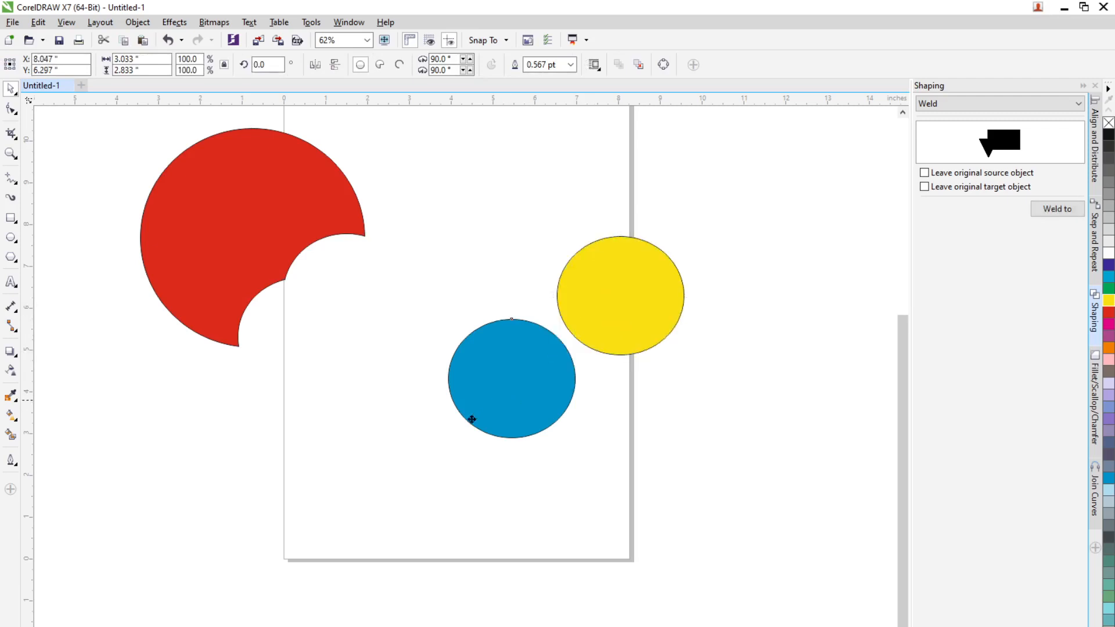
pyautogui.moveTo(638, 344); pyautogui.dragTo(529, 428)
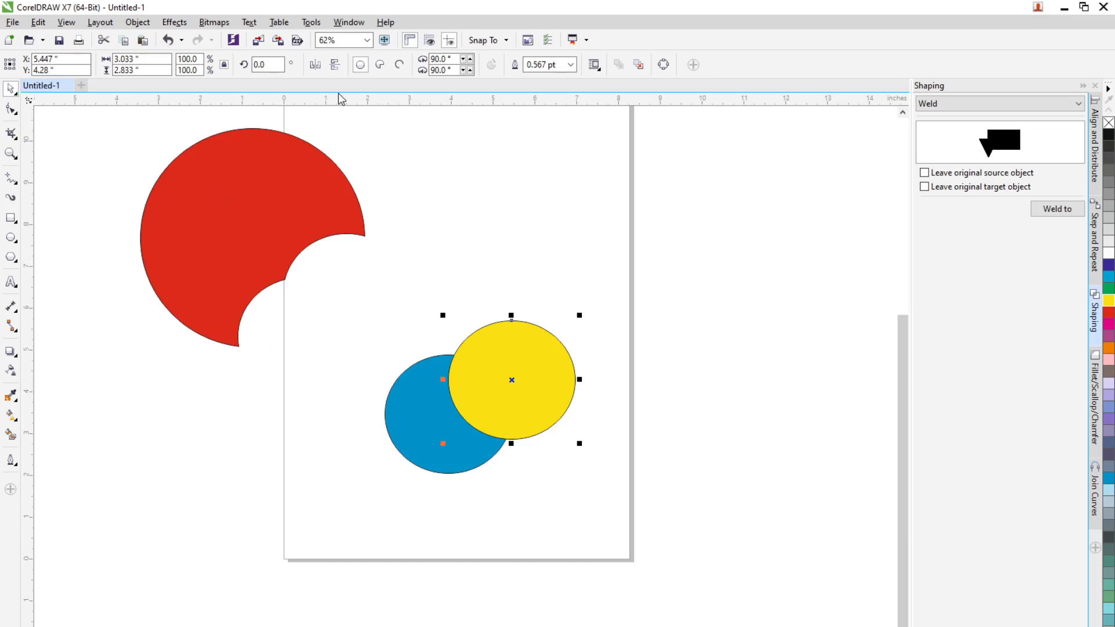
# Undo the shape moves and the trim of the red circle.
pyautogui.hotkey('ctrl', 'z')
pyautogui.hotkey('ctrl', 'z')
pyautogui.hotkey('ctrl', 'z')
pyautogui.hotkey('ctrl', 'z')
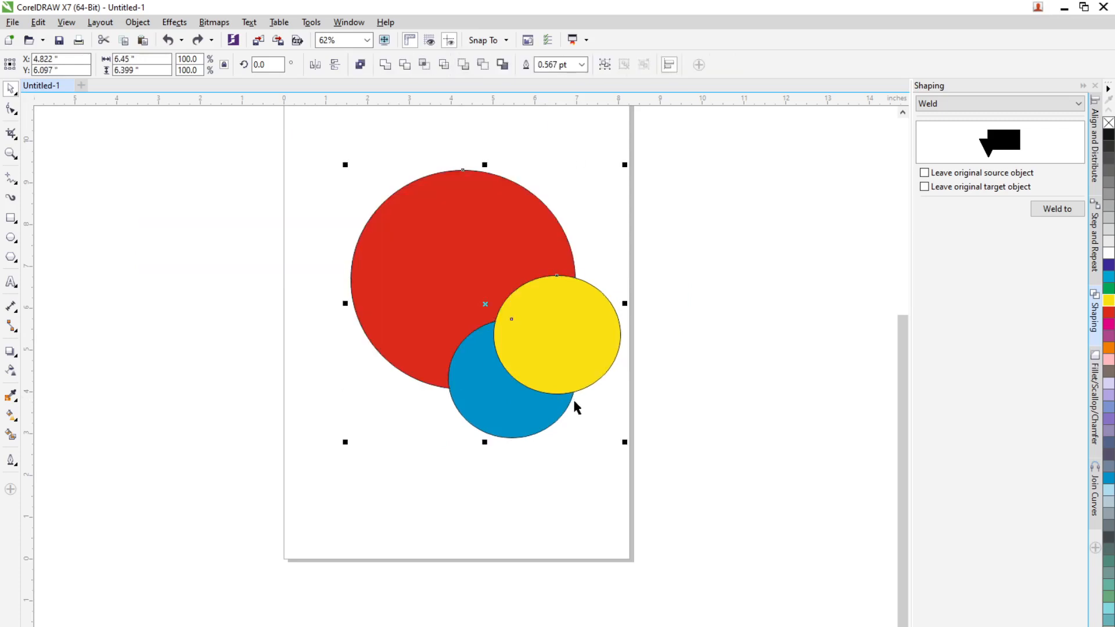
# Raise the blue circle slightly and move the yellow circle to about X 6.53, Y 5.87 inches, keeping both over the red circle.
pyautogui.click(634, 448)
pyautogui.moveTo(591, 331); pyautogui.dragTo(641, 315)
pyautogui.moveTo(515, 383); pyautogui.dragTo(508, 359)
pyautogui.moveTo(575, 335); pyautogui.dragTo(525, 330)
# Trim all three selected circles again so the red one is cut, and pull the yellow and blue circles away from it.
pyautogui.moveTo(301, 147); pyautogui.dragTo(687, 495)
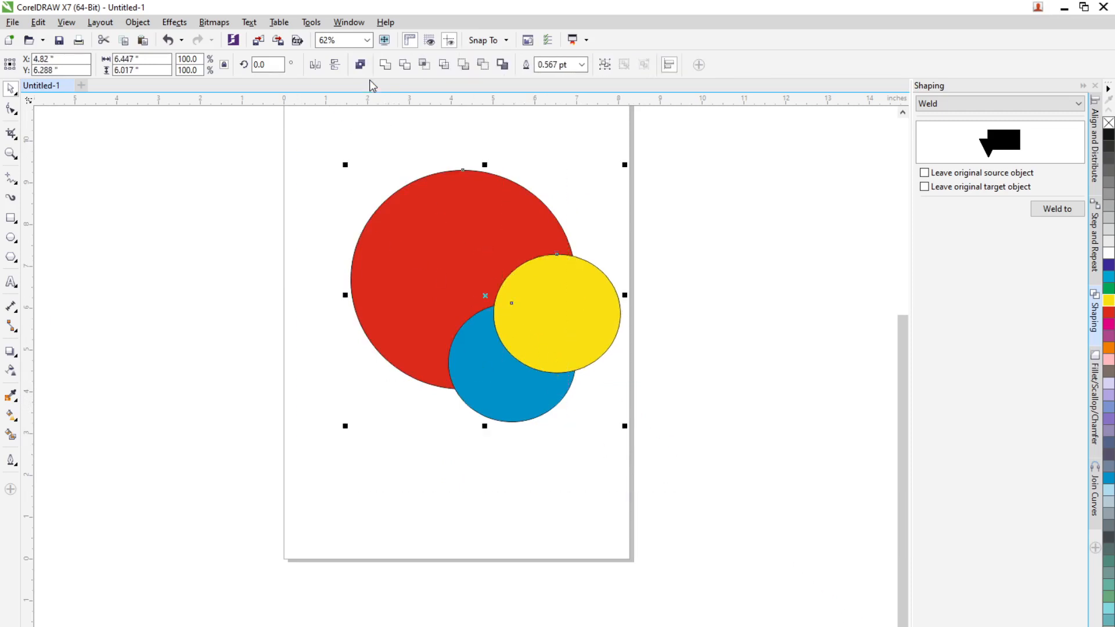
pyautogui.click(404, 65)
pyautogui.click(649, 547)
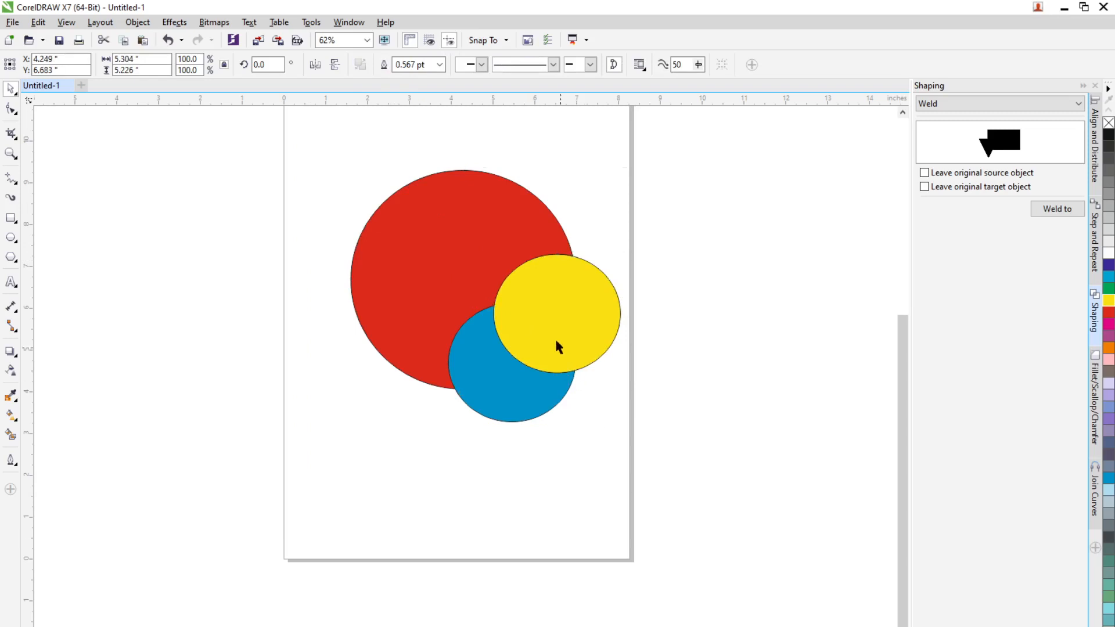
pyautogui.moveTo(558, 346); pyautogui.dragTo(750, 361)
pyautogui.moveTo(551, 388); pyautogui.dragTo(621, 460)
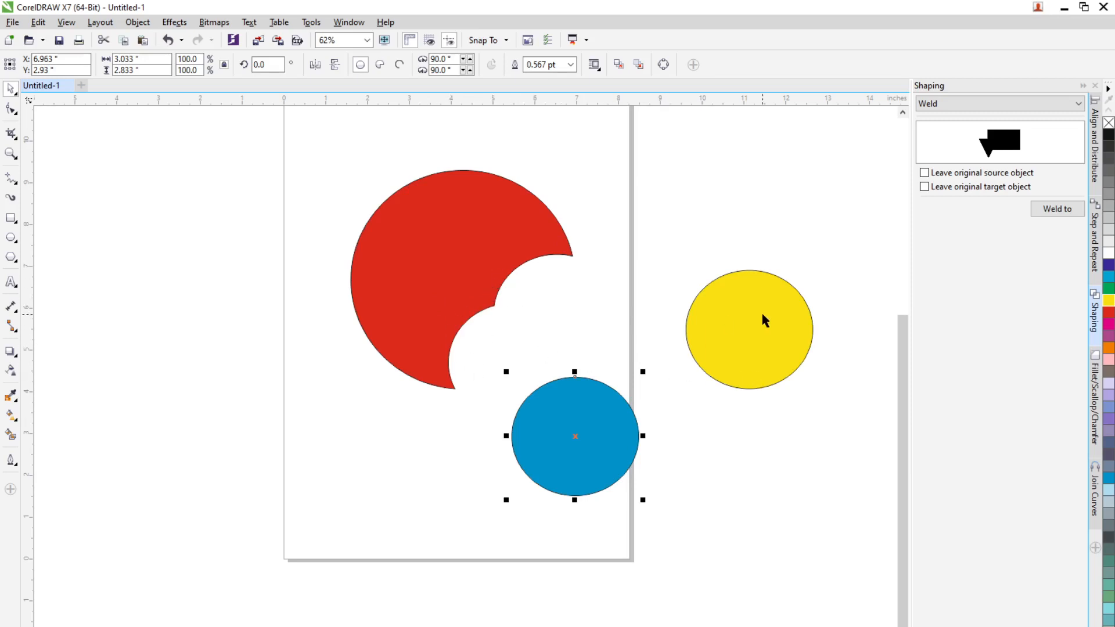
# Undo the second trim of the red circle together with the moves of the yellow and blue circles.
pyautogui.hotkey('ctrl', 'z')
pyautogui.hotkey('ctrl', 'z')
pyautogui.hotkey('ctrl', 'z')
pyautogui.hotkey('ctrl', 'z')
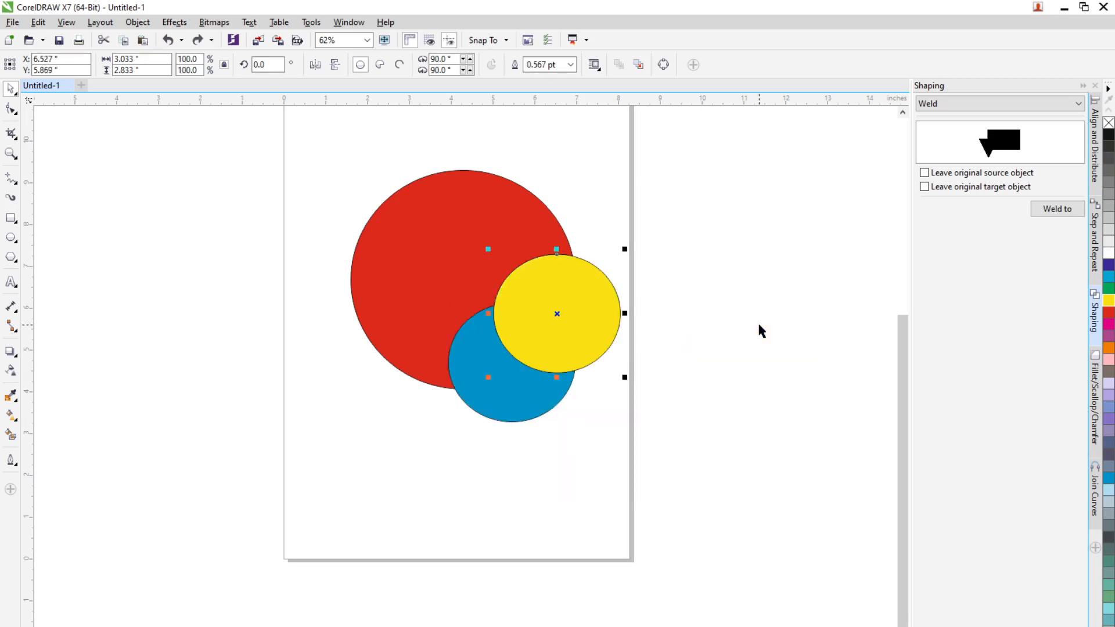
# Move the yellow circle to about X 6.96, Y 6.11 inches, and create the intersection of all three circles.
pyautogui.click(710, 447)
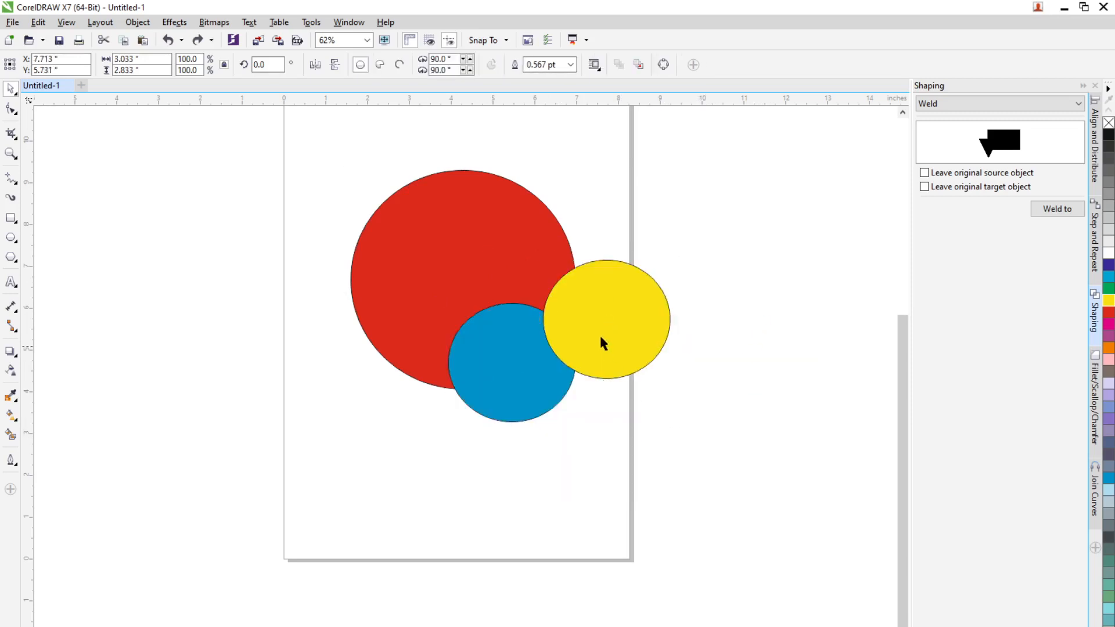
pyautogui.moveTo(603, 344); pyautogui.dragTo(587, 327)
pyautogui.moveTo(342, 161)
pyautogui.mouseDown()
pyautogui.moveTo(548, 361)
pyautogui.moveTo(727, 449)
pyautogui.mouseUp()
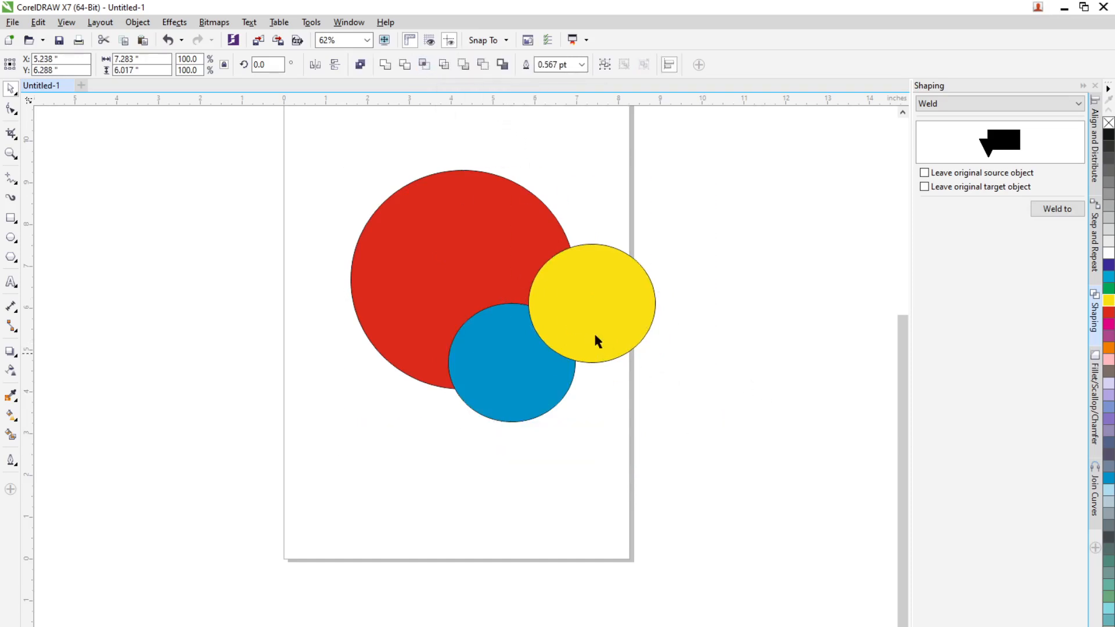
pyautogui.moveTo(594, 333)
pyautogui.mouseDown()
pyautogui.moveTo(577, 323)
pyautogui.moveTo(577, 333)
pyautogui.mouseUp()
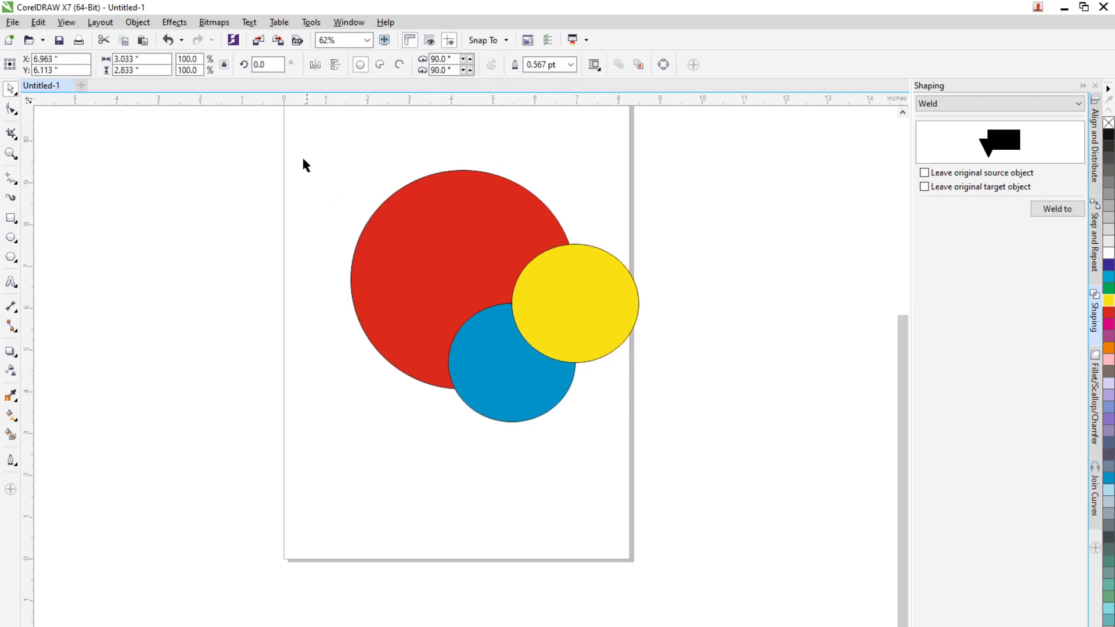
pyautogui.moveTo(302, 160); pyautogui.dragTo(691, 455)
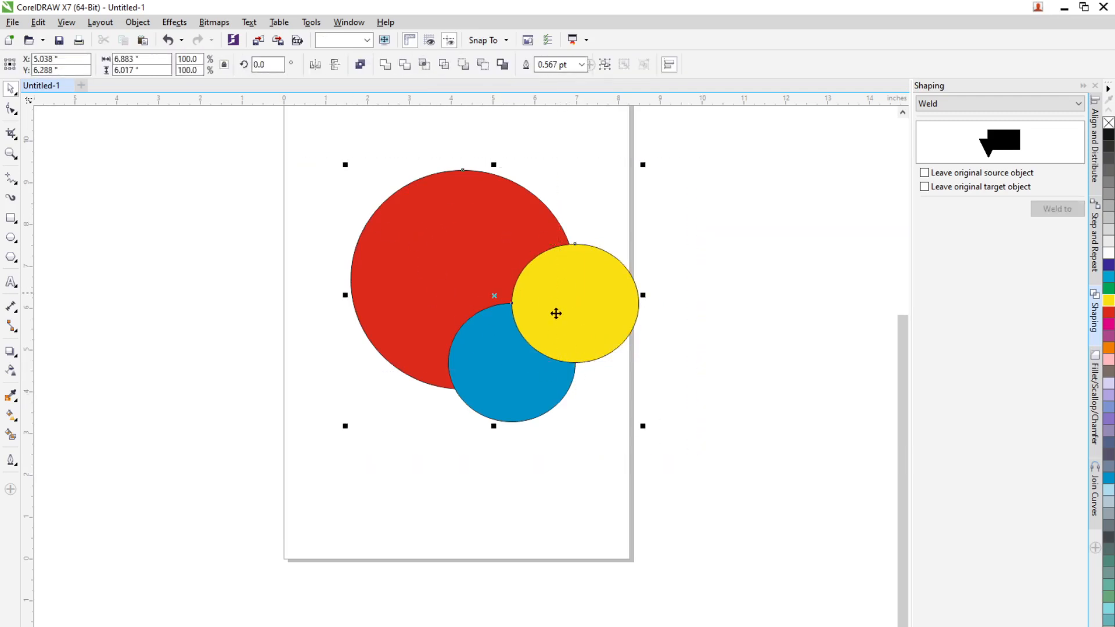
pyautogui.click(424, 65)
# Move the yellow, blue and red circles apart to expose the intersection piece, and undo those moves.
pyautogui.moveTo(623, 340); pyautogui.dragTo(883, 256)
pyautogui.moveTo(541, 378); pyautogui.dragTo(514, 532)
pyautogui.moveTo(465, 262); pyautogui.dragTo(222, 277)
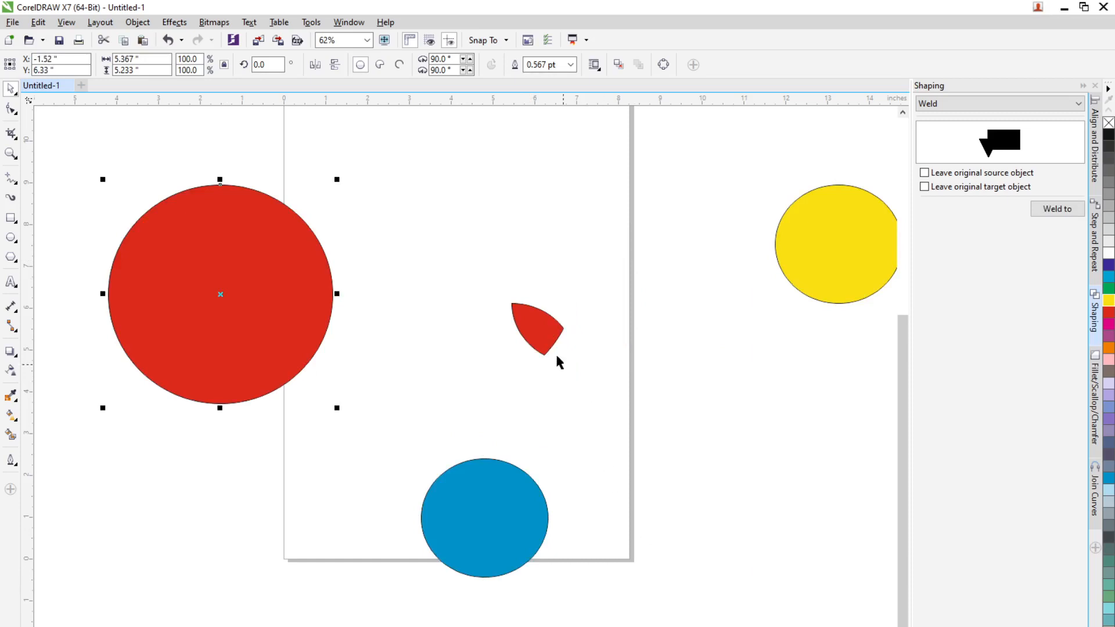
pyautogui.click(557, 361)
pyautogui.click(547, 343)
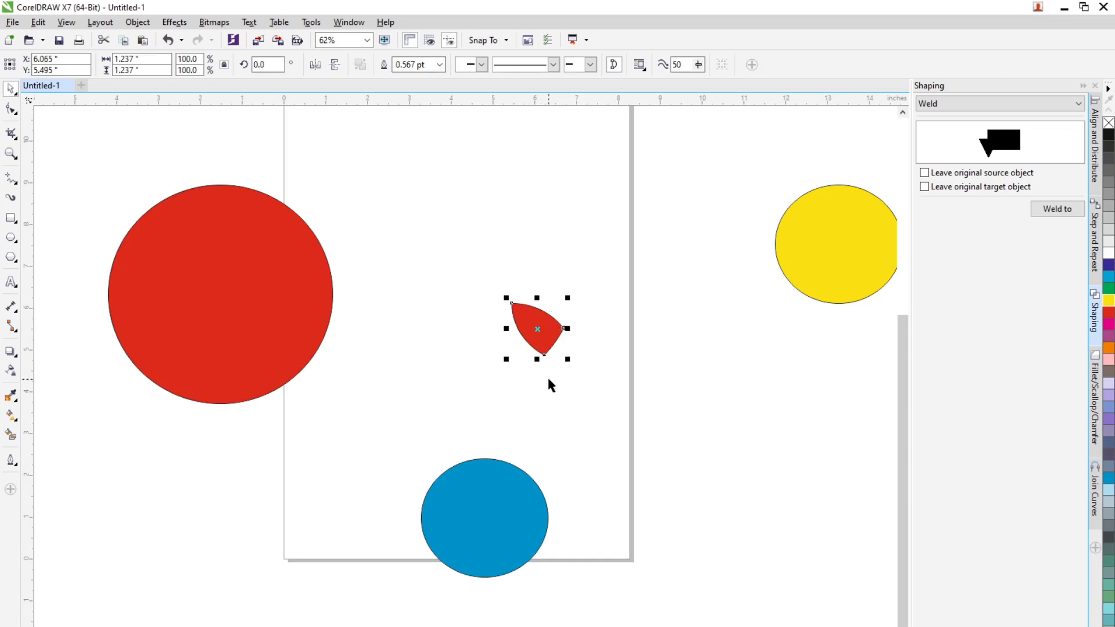
pyautogui.hotkey('ctrl', 'z')
pyautogui.hotkey('ctrl', 'z')
pyautogui.hotkey('ctrl', 'z')
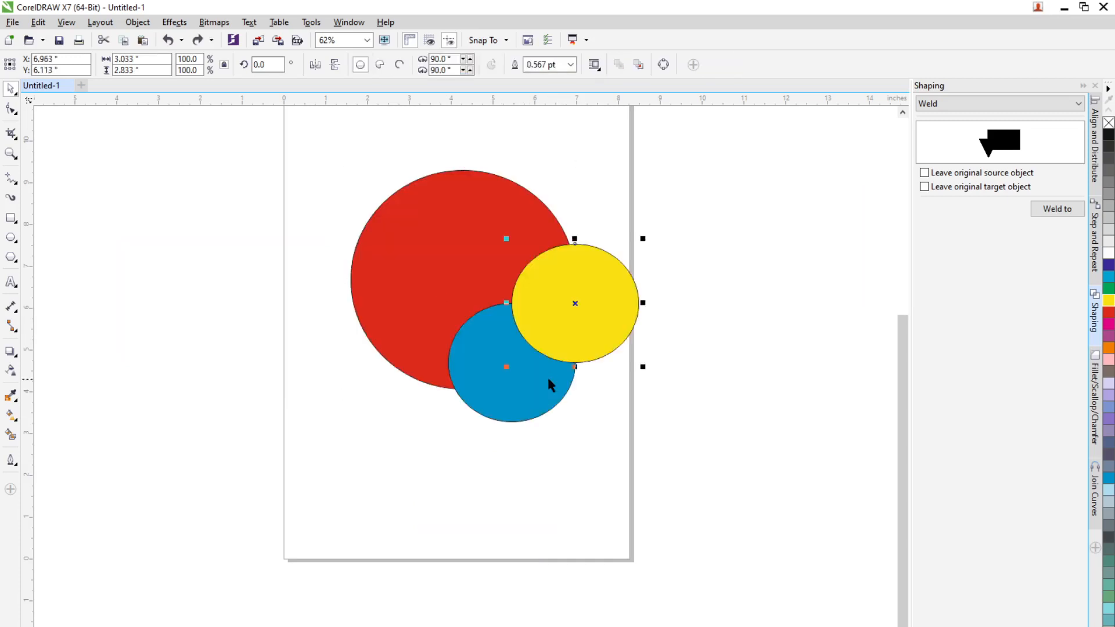
# Select the yellow, blue and red circles together and move them to the right of the page, away from the intersection piece.
pyautogui.click(575, 333)
pyautogui.click(590, 446)
pyautogui.click(573, 346)
pyautogui.keyDown('shift'); pyautogui.click(529, 395); pyautogui.keyUp('shift')
pyautogui.keyDown('shift'); pyautogui.click(418, 317); pyautogui.keyUp('shift')
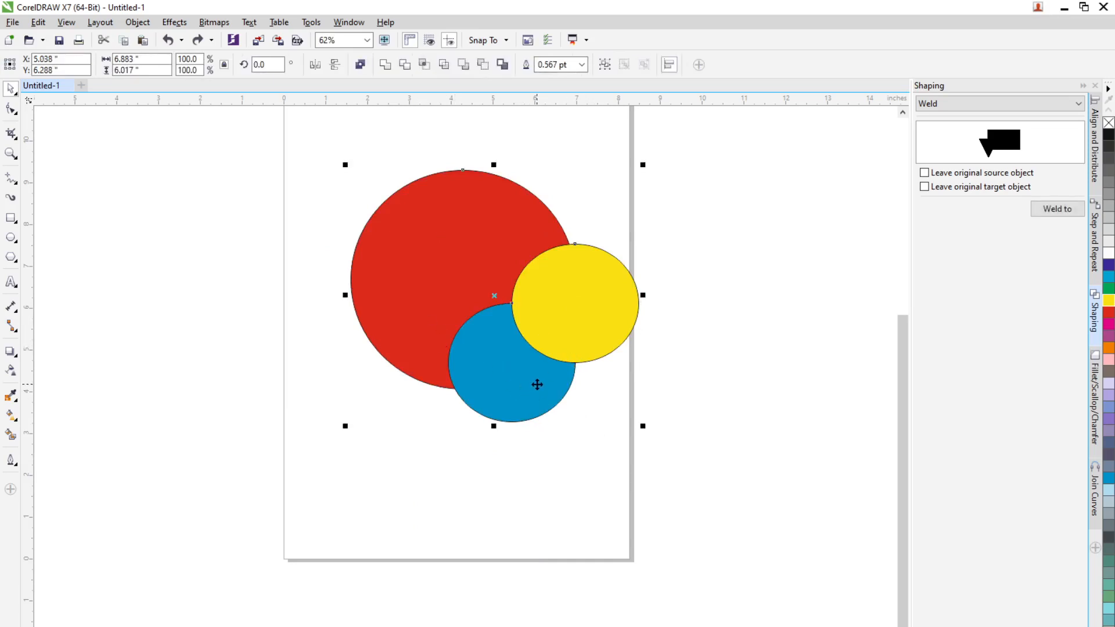
pyautogui.moveTo(536, 392); pyautogui.dragTo(807, 416)
# Fill the intersection piece with dark blue and bring it to the front of the stacking order.
pyautogui.click(538, 343)
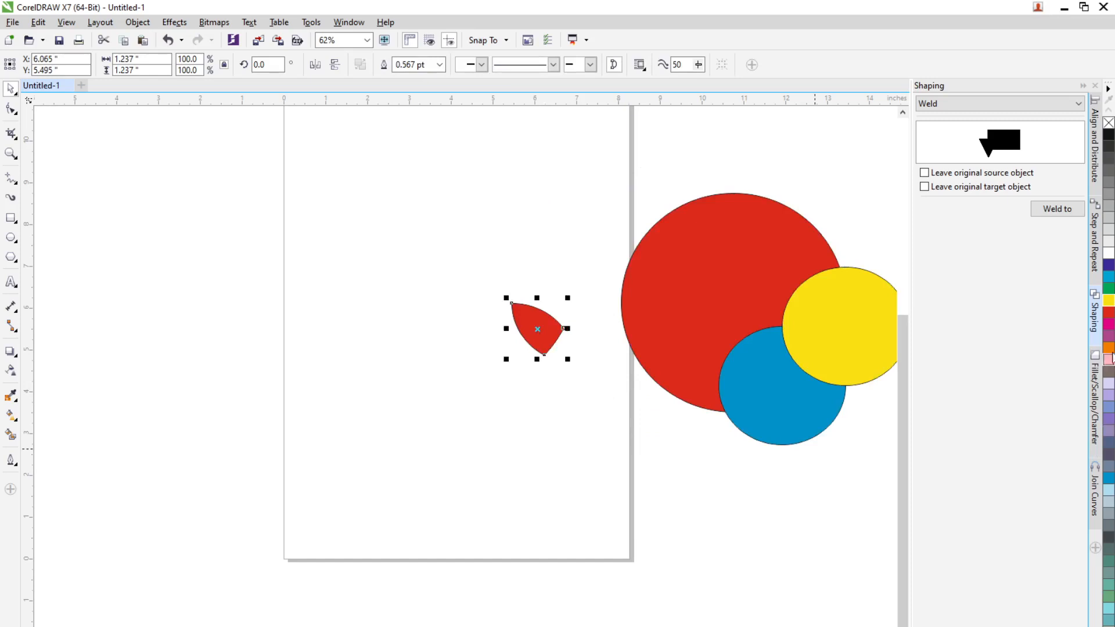
pyautogui.click(1109, 268)
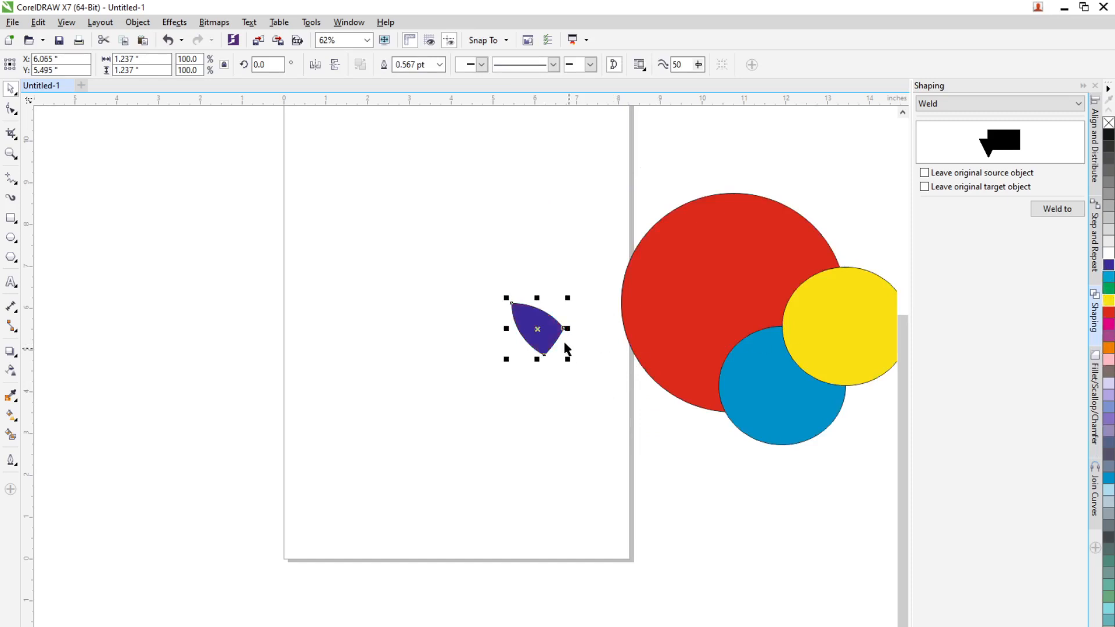
pyautogui.rightClick(546, 332)
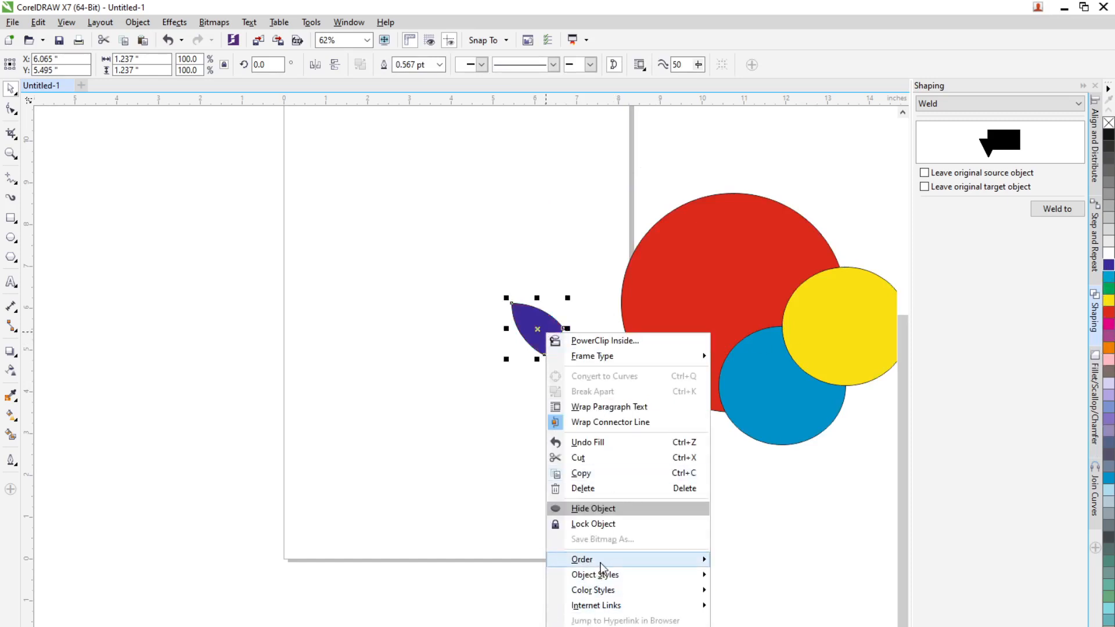
pyautogui.moveTo(602, 562)
pyautogui.click(799, 563)
# Move the dark blue intersection piece onto the overlapping circles at about X 11.91, Y 5.50 inches.
pyautogui.moveTo(542, 338); pyautogui.dragTo(787, 339)
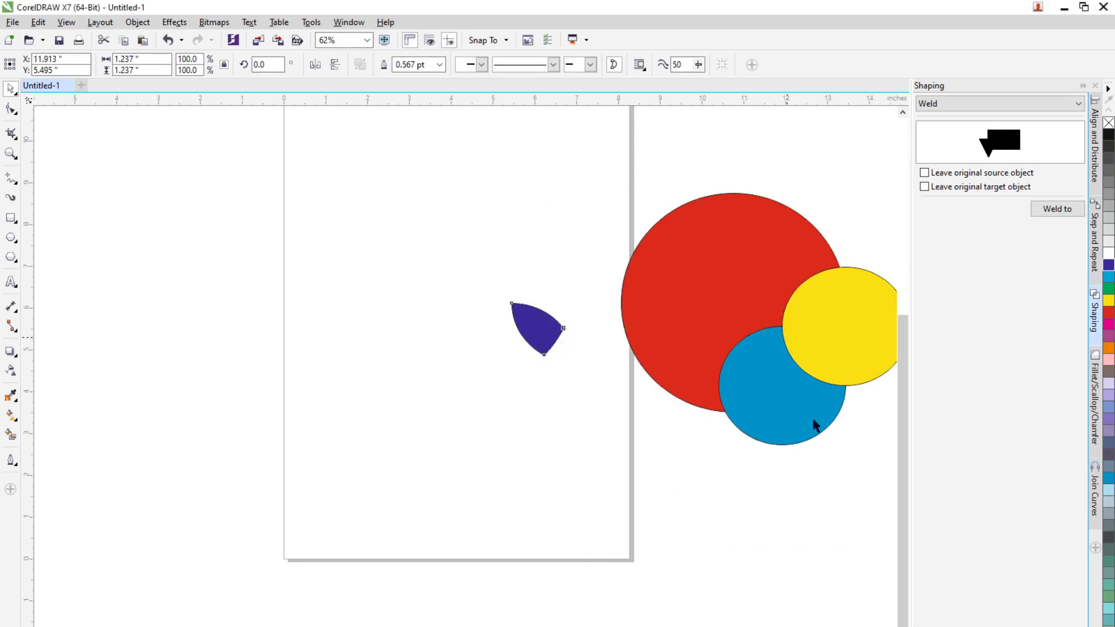
pyautogui.click(841, 519)
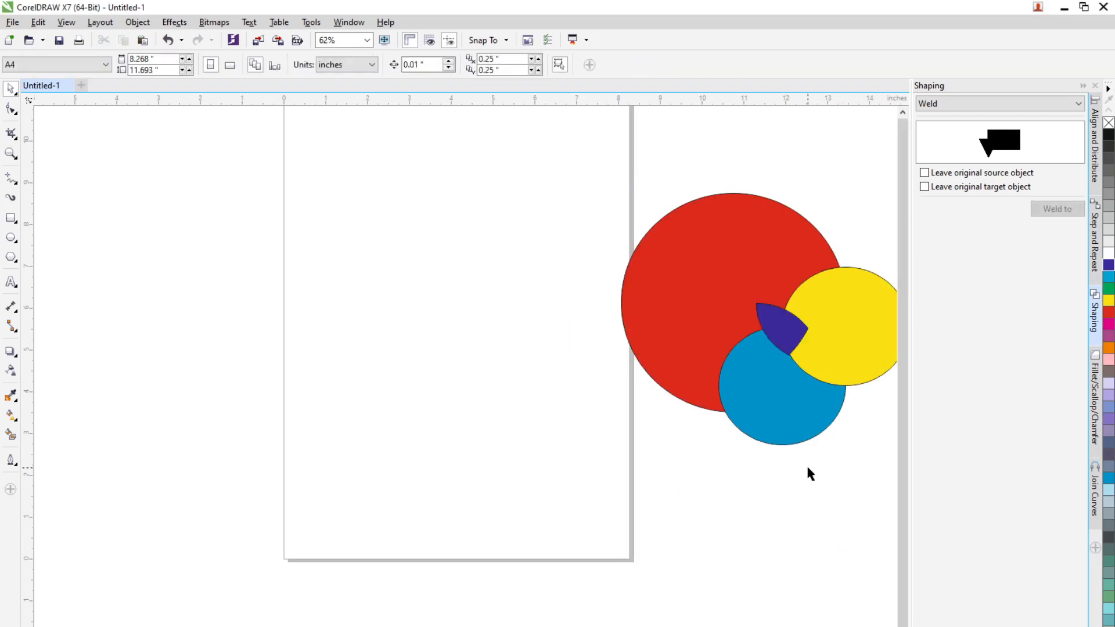
# Select all three circles together with the dark blue intersection piece and remove their fills.
pyautogui.scroll(-1, 806, 465)
pyautogui.moveTo(661, 240); pyautogui.dragTo(891, 542)
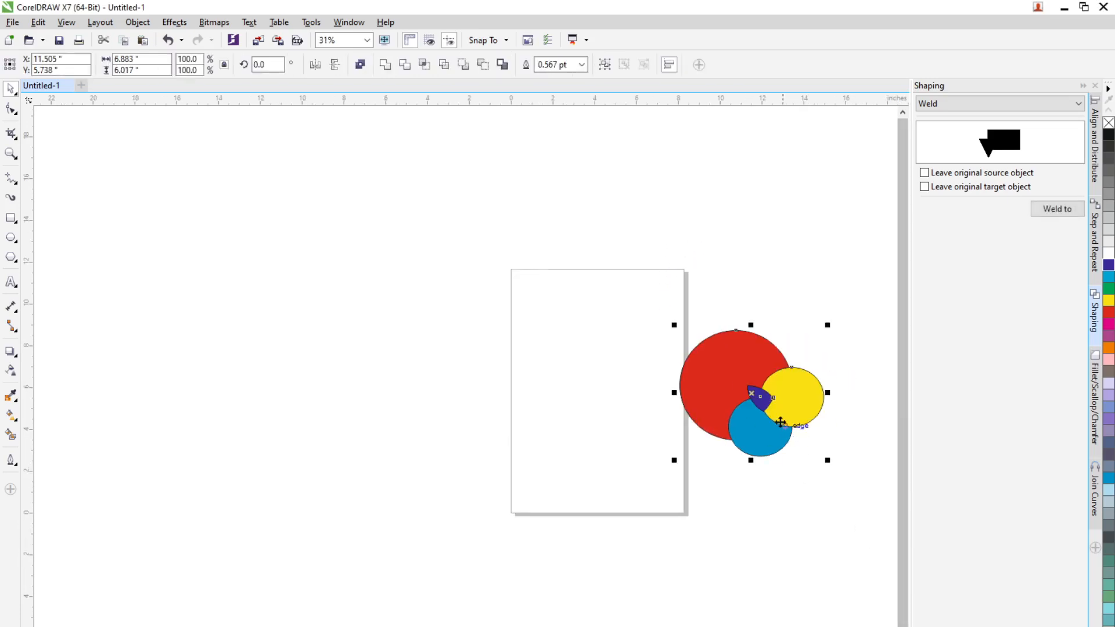
pyautogui.scroll(2, 770, 409)
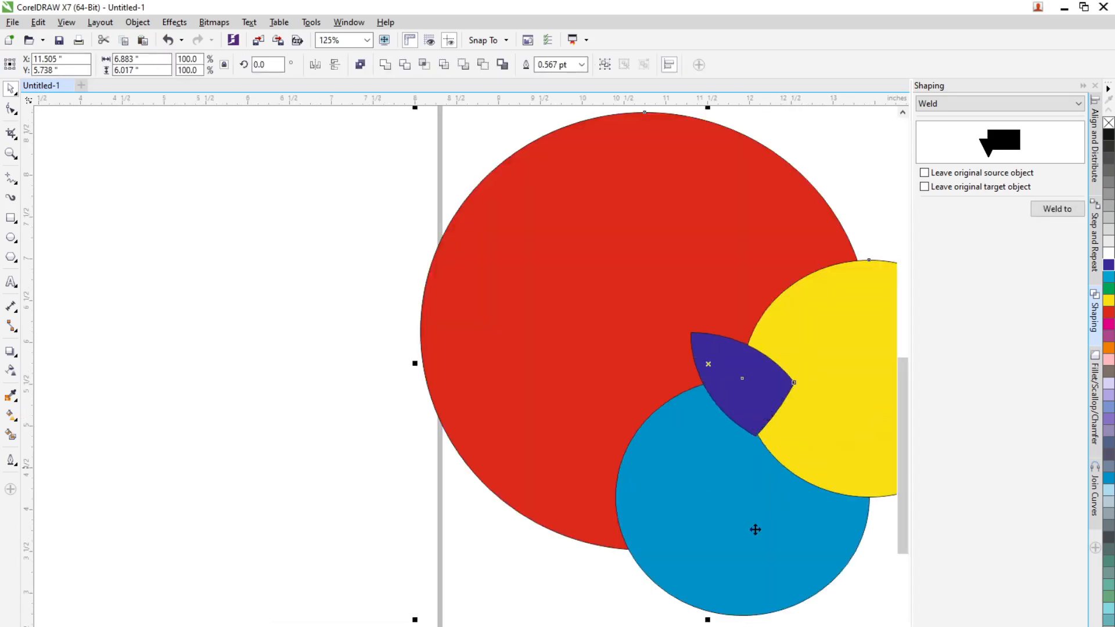
pyautogui.click(1110, 134)
pyautogui.click(1109, 124)
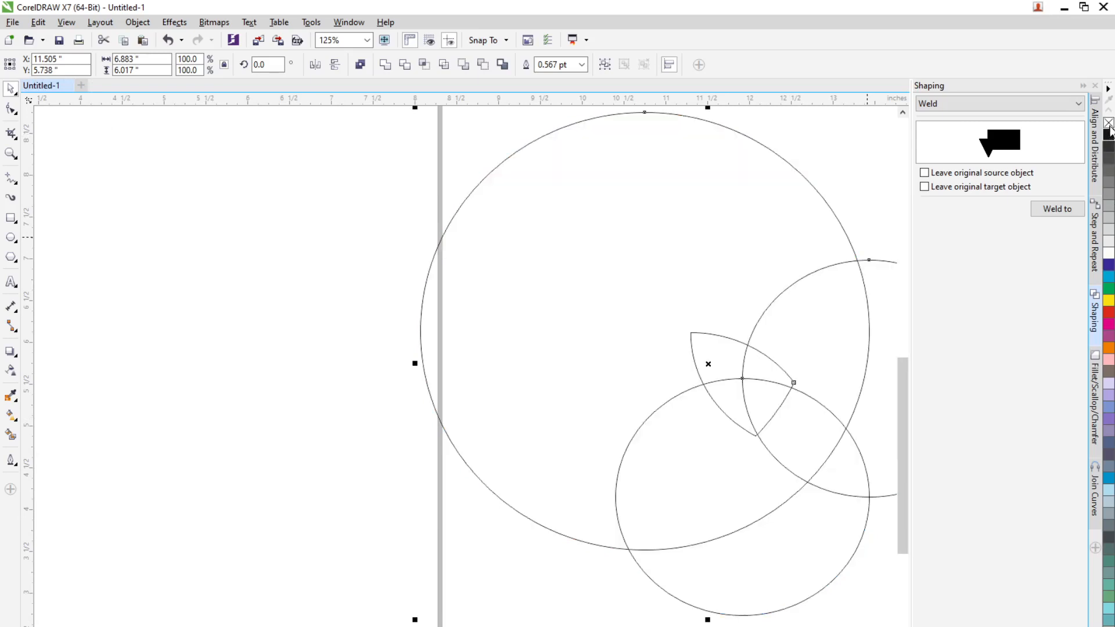
# Move the intersection piece onto the area shared by all three circles, at about X 12.53, Y 4.95 inches, and fill it with cyan.
pyautogui.click(725, 359)
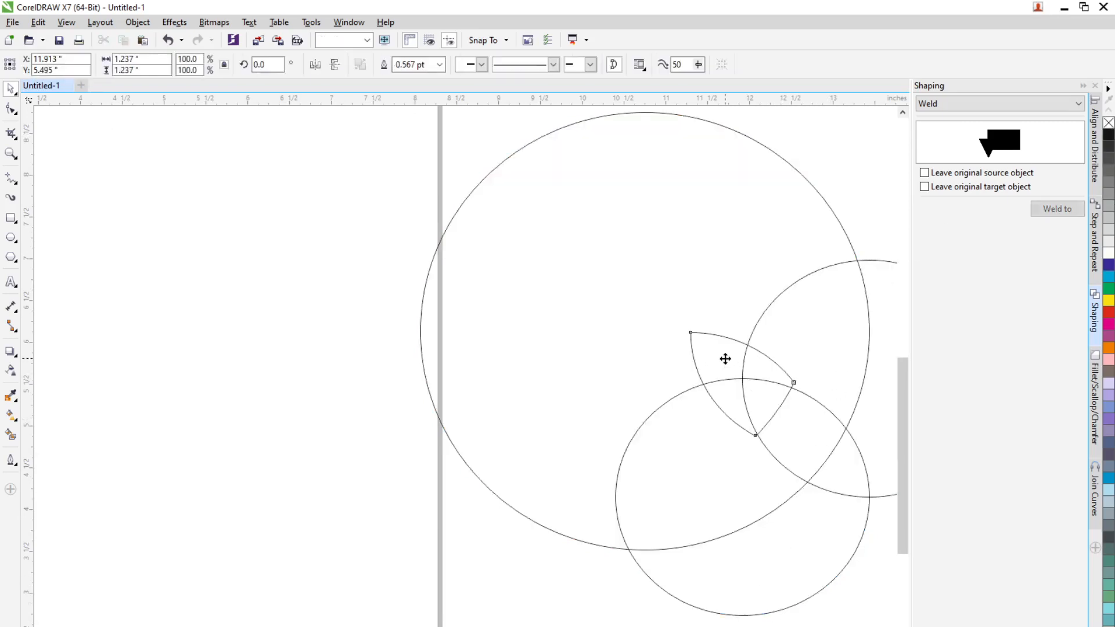
pyautogui.moveTo(741, 376); pyautogui.dragTo(796, 425)
pyautogui.click(839, 612)
pyautogui.click(806, 438)
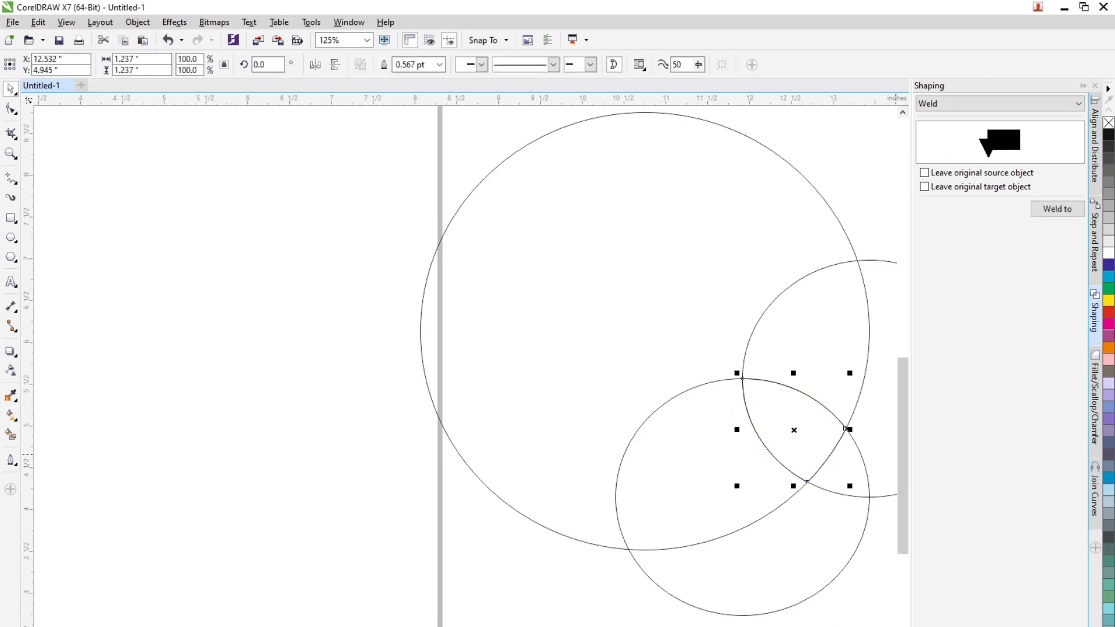
pyautogui.click(1109, 277)
pyautogui.click(767, 454)
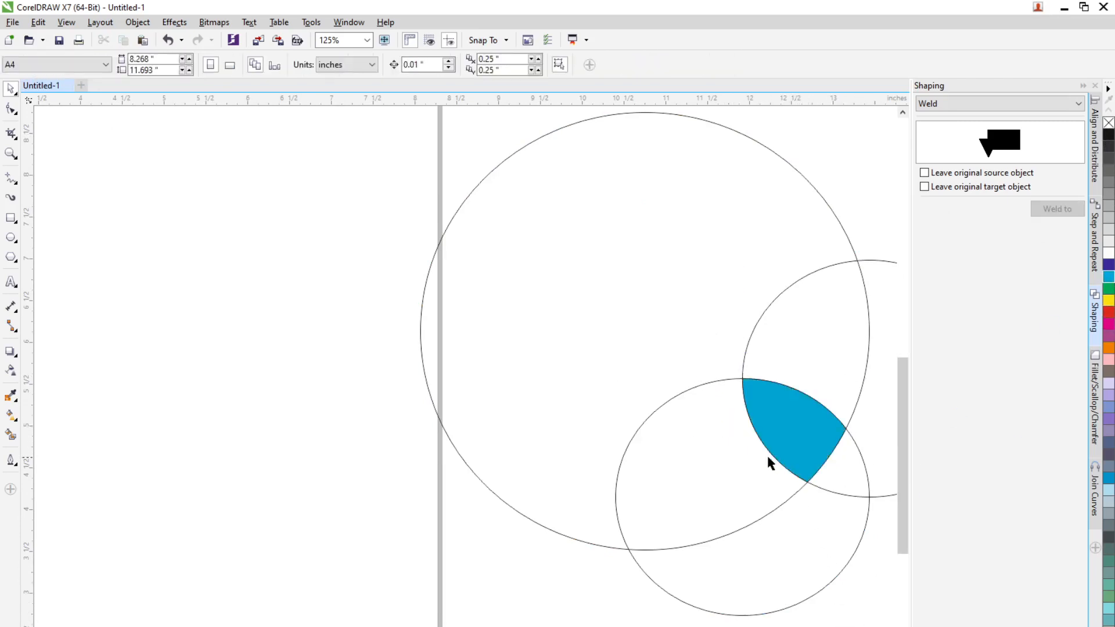
# Move the cyan intersection piece away from the circles onto the page and delete it.
pyautogui.scroll(-2, 753, 454)
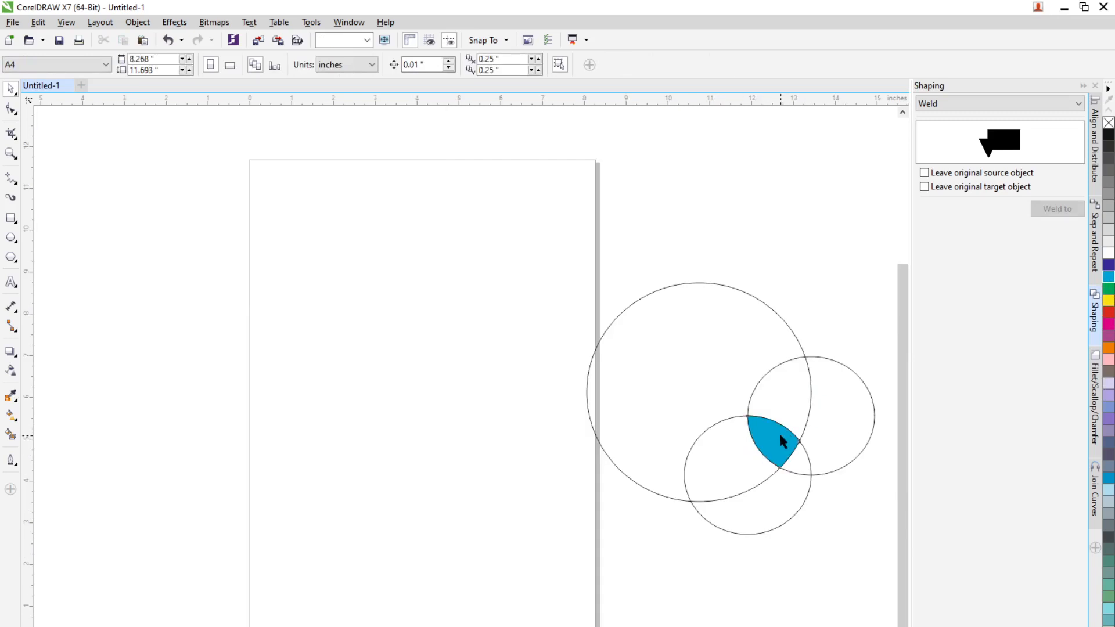
pyautogui.moveTo(779, 434); pyautogui.dragTo(446, 535)
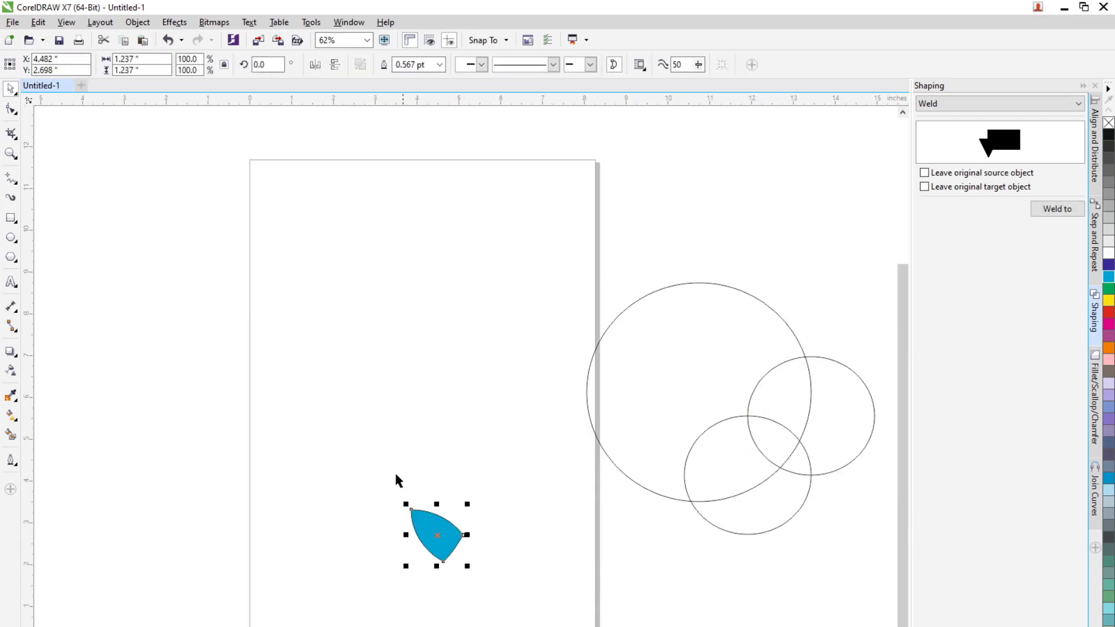
pyautogui.press('Delete')
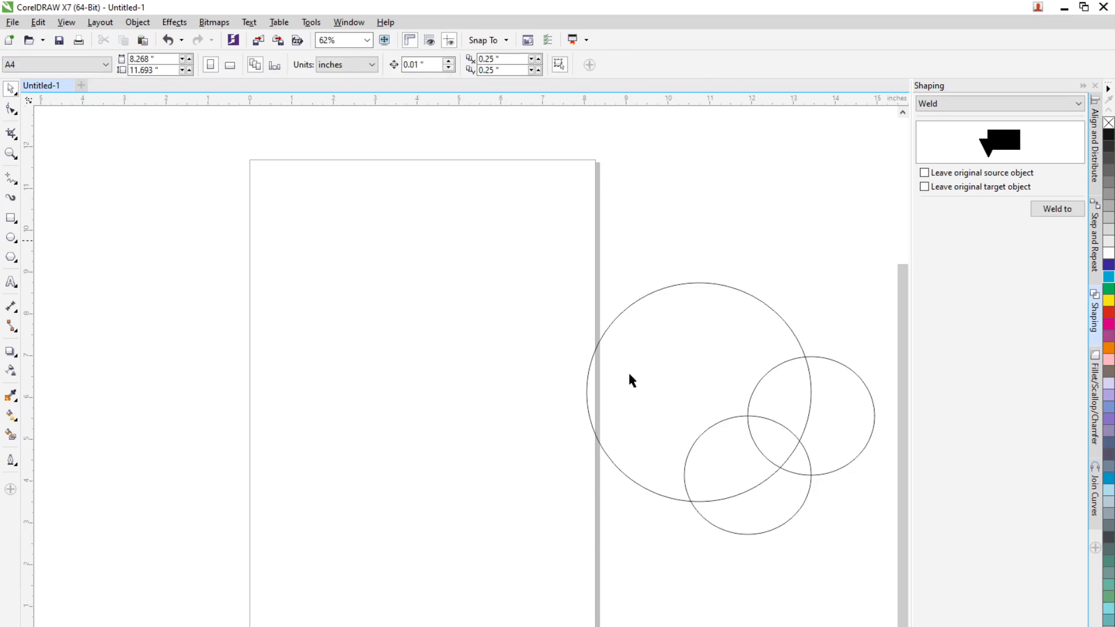
# Simplify the three overlapping circles and move the rightmost circle away to about X 15.14, Y 6.37 inches.
pyautogui.moveTo(525, 241); pyautogui.dragTo(889, 593)
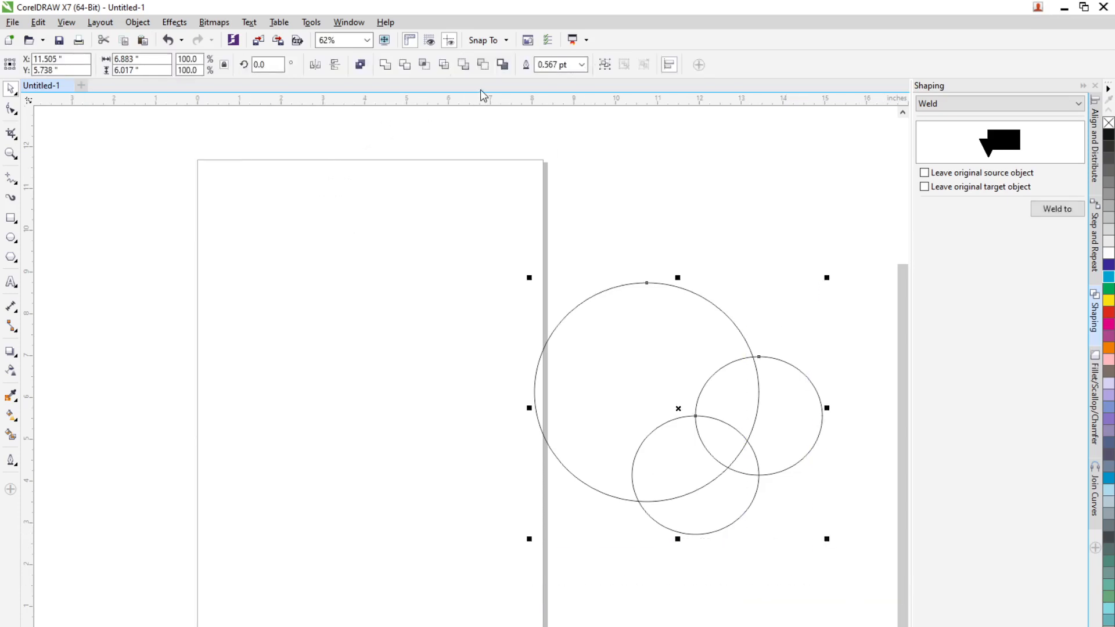
pyautogui.click(440, 66)
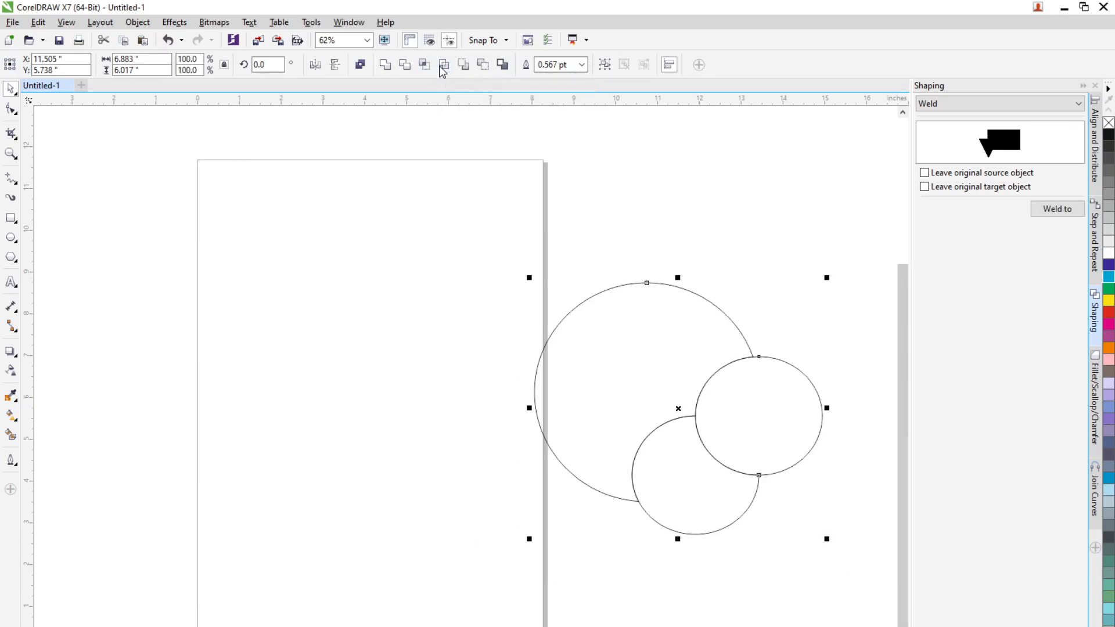
pyautogui.click(699, 589)
pyautogui.click(801, 377)
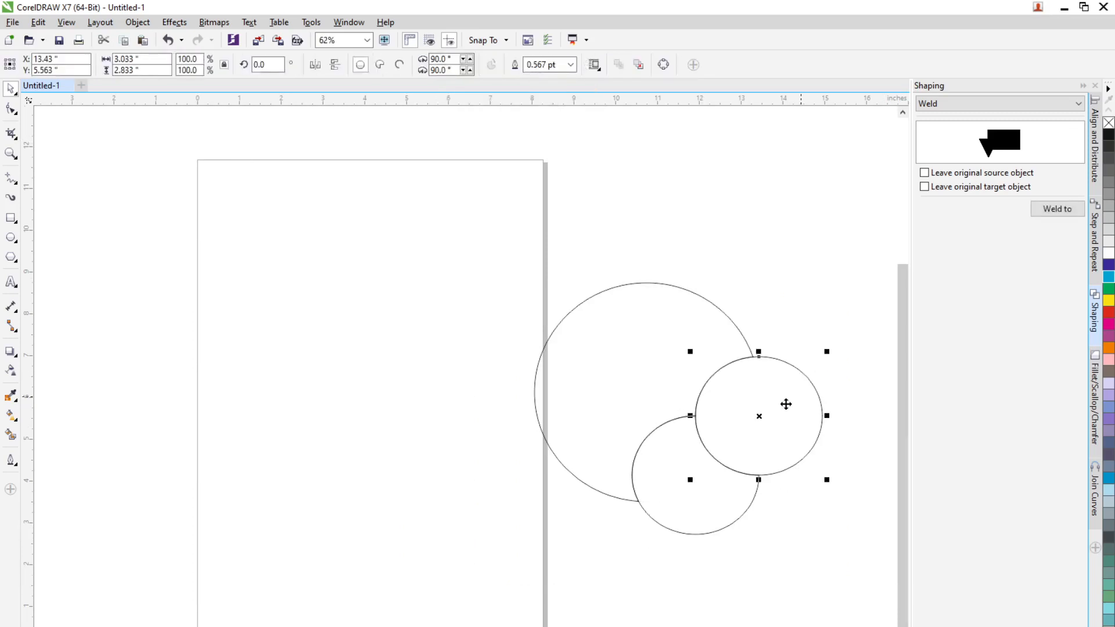
pyautogui.moveTo(767, 414); pyautogui.dragTo(838, 380)
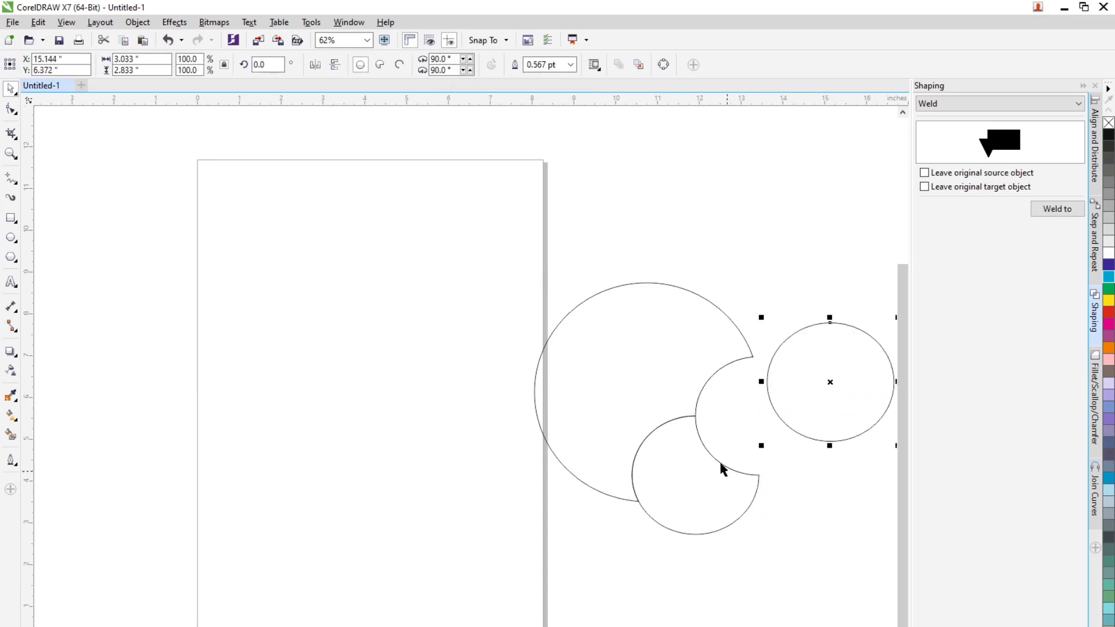
pyautogui.click(700, 459)
pyautogui.moveTo(697, 479); pyautogui.dragTo(701, 520)
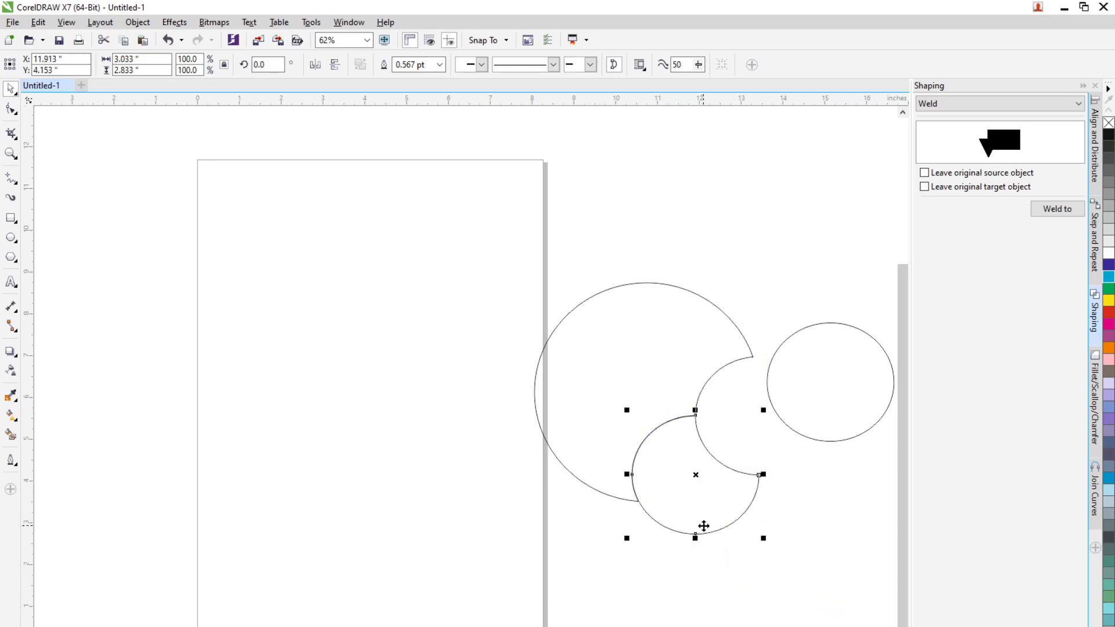
# Undo the Simplify operation, the circle move, and the deletion and relocation of the cyan intersection piece.
pyautogui.hotkey('ctrl', 'z')
pyautogui.hotkey('ctrl', 'z')
pyautogui.hotkey('ctrl', 'z')
pyautogui.hotkey('ctrl', 'z')
pyautogui.hotkey('ctrl', 'z')
pyautogui.hotkey('ctrl', 'z')
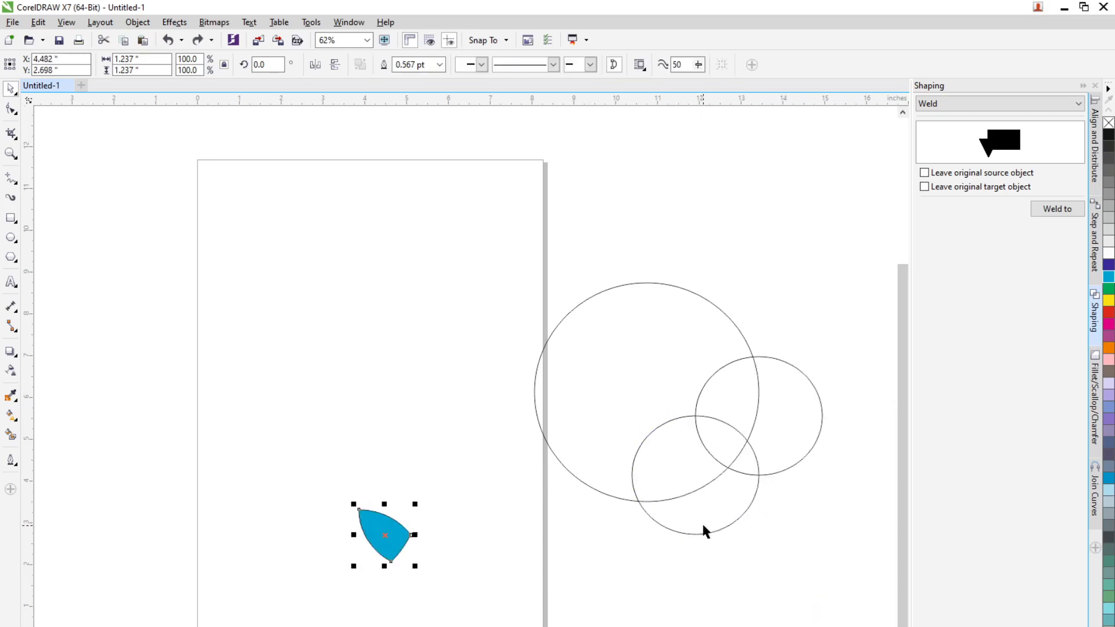
pyautogui.hotkey('ctrl', 'z')
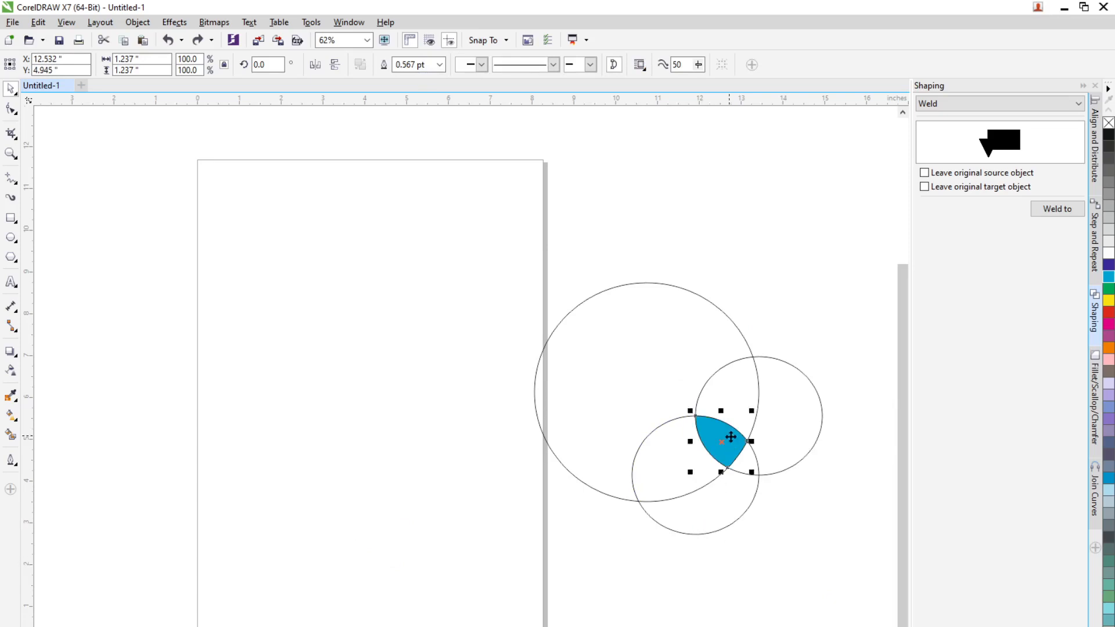
# Delete the cyan intersection piece, and fill the large circle with cyan and the lower small circle with red.
pyautogui.press('Delete')
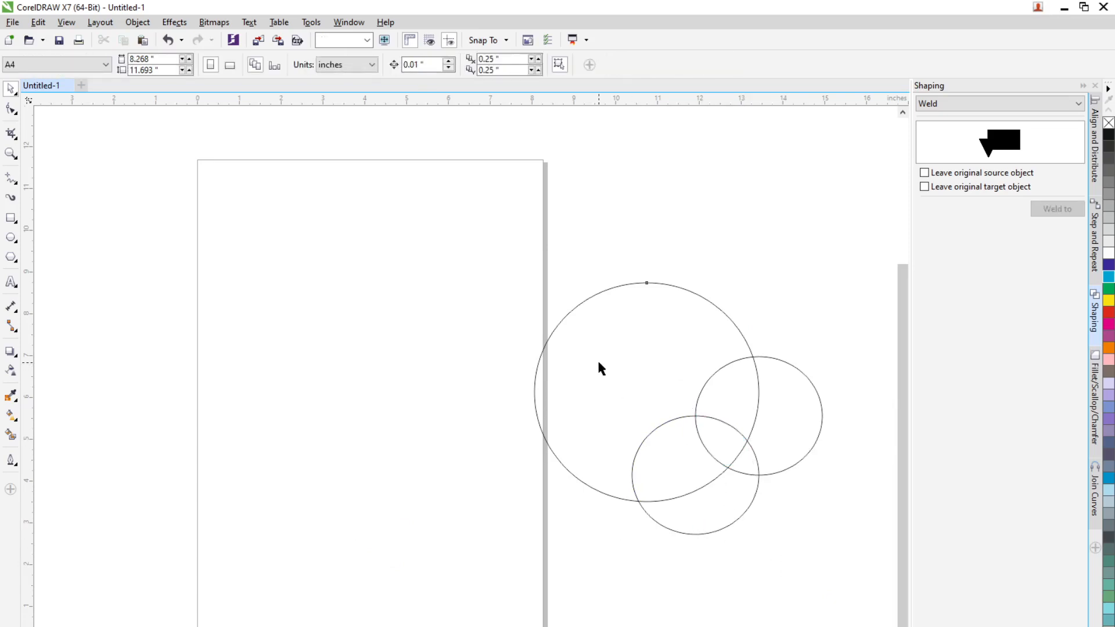
pyautogui.click(599, 362)
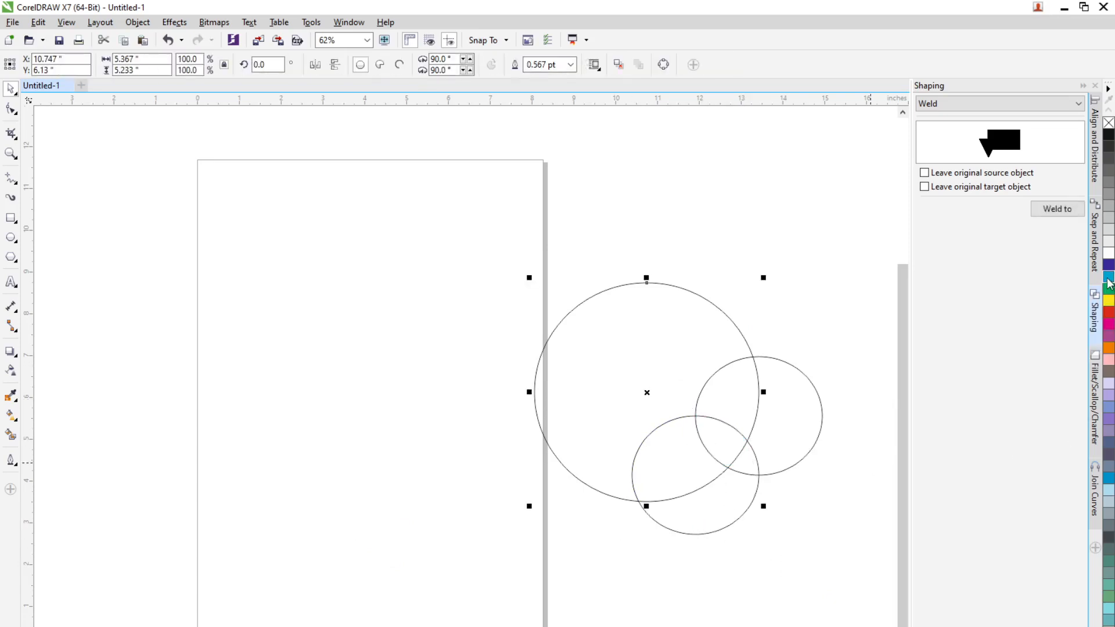
pyautogui.click(1109, 281)
pyautogui.click(736, 500)
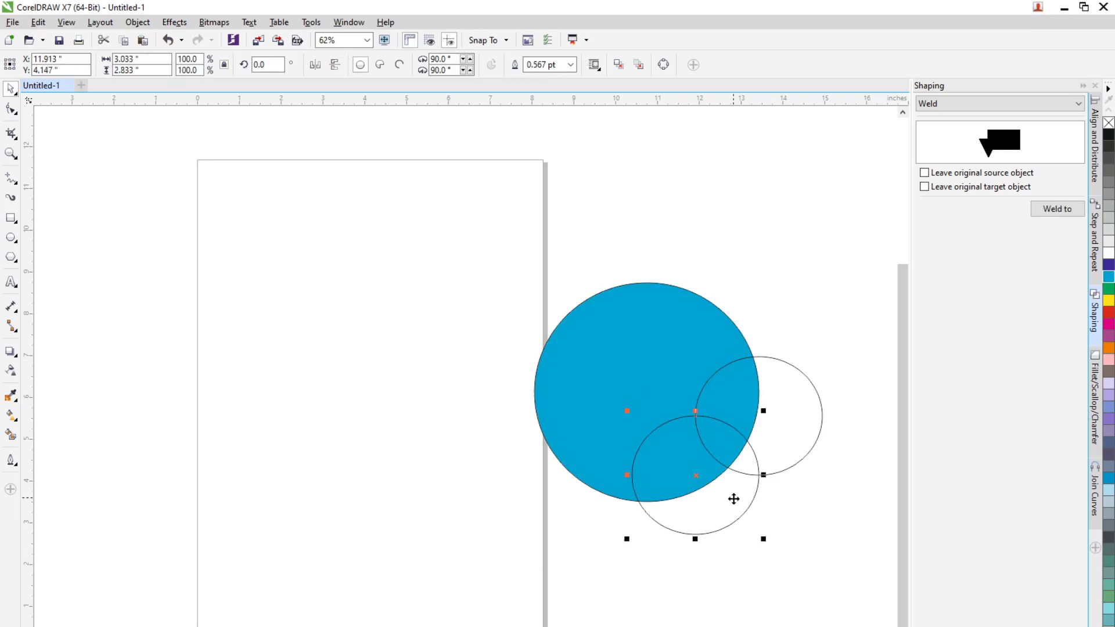
pyautogui.click(1109, 311)
pyautogui.click(797, 472)
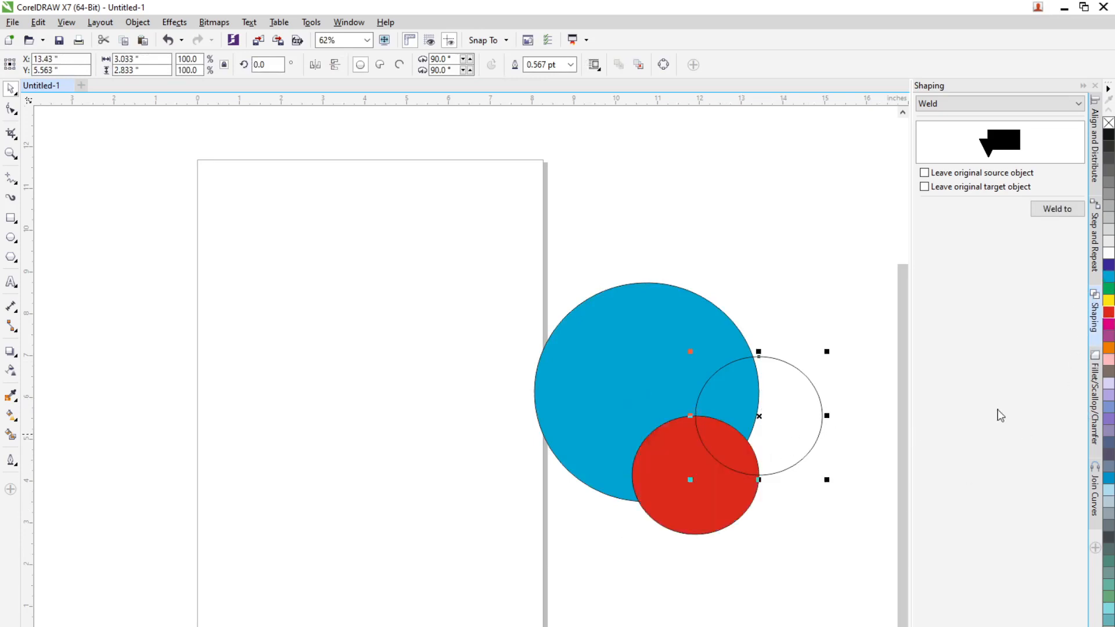
# Fill the unfilled circle dark blue, then duplicate it above and to its right and color the copy yellow.
pyautogui.click(1109, 265)
pyautogui.moveTo(764, 444); pyautogui.dragTo(791, 366)
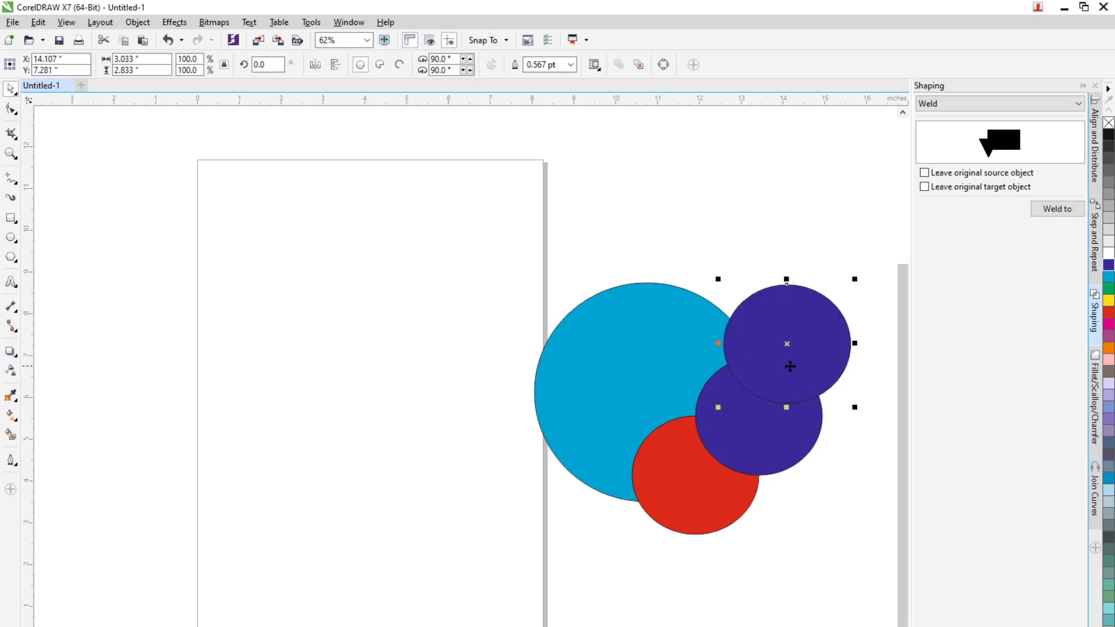
pyautogui.click(1109, 289)
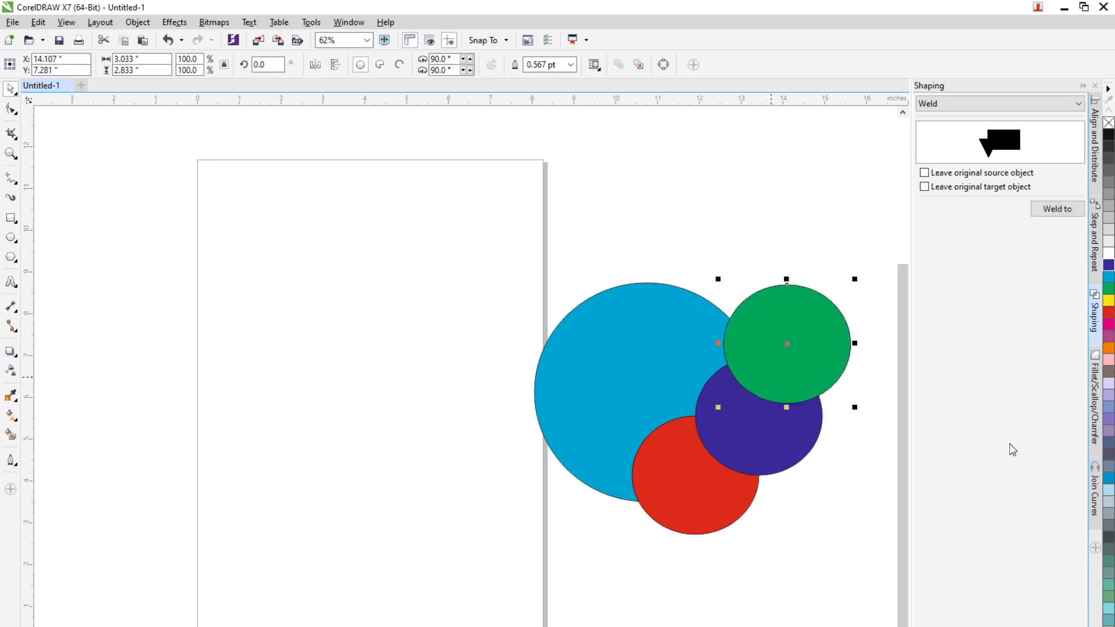
pyautogui.click(1109, 300)
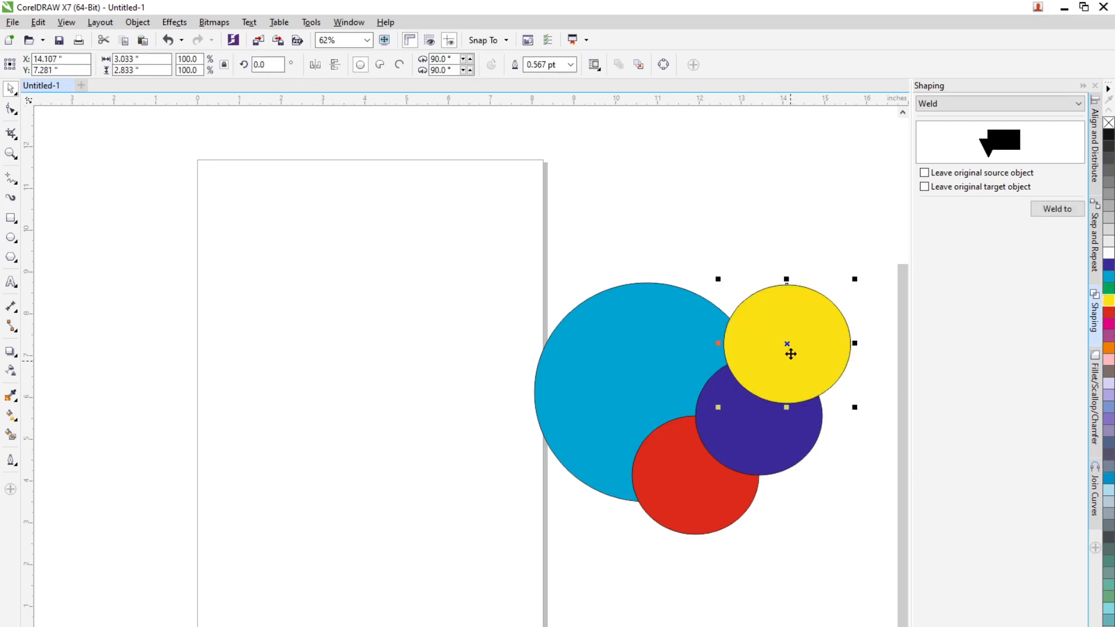
# Move the yellow circle over the red and dark blue ones and apply Simplify to all four circles.
pyautogui.moveTo(786, 367); pyautogui.dragTo(755, 498)
pyautogui.click(398, 299)
pyautogui.moveTo(406, 242); pyautogui.dragTo(877, 604)
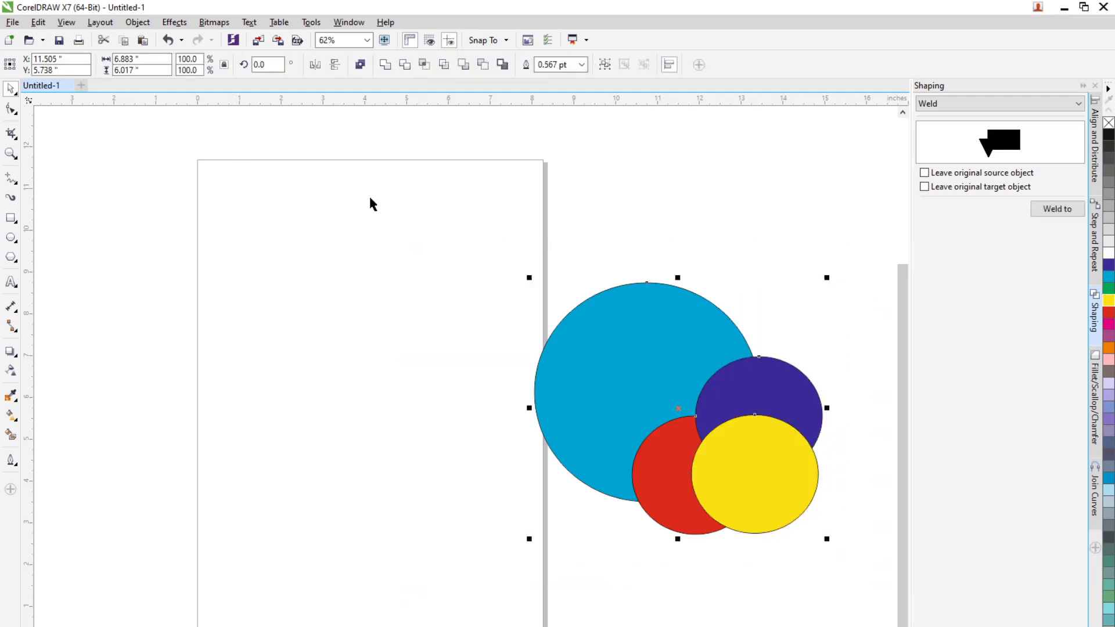
pyautogui.click(1059, 209)
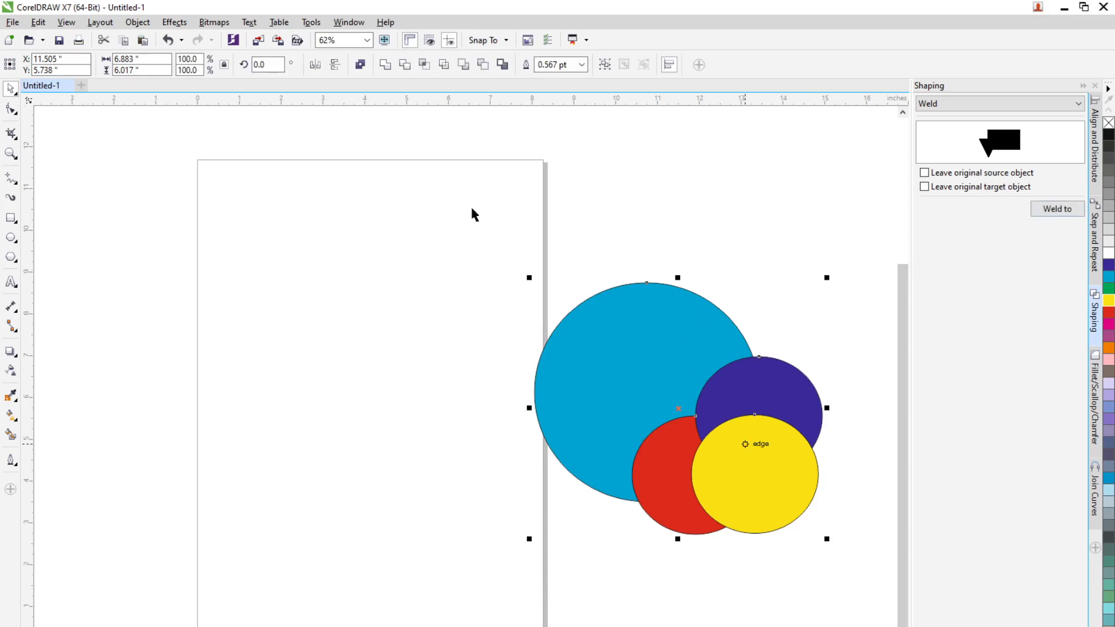
pyautogui.click(444, 69)
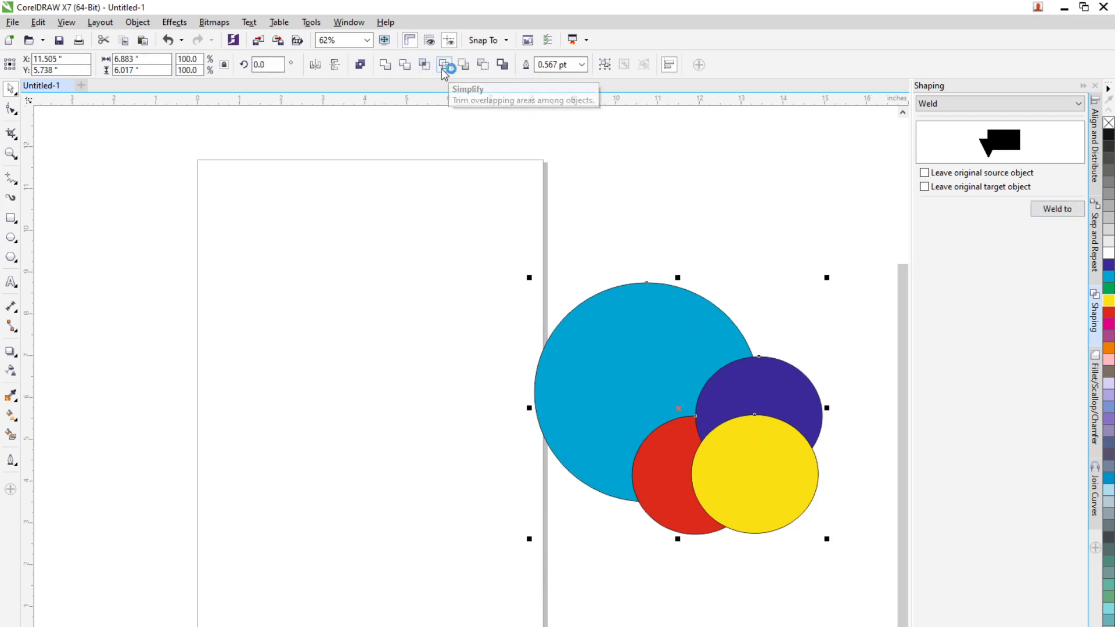
pyautogui.click(544, 516)
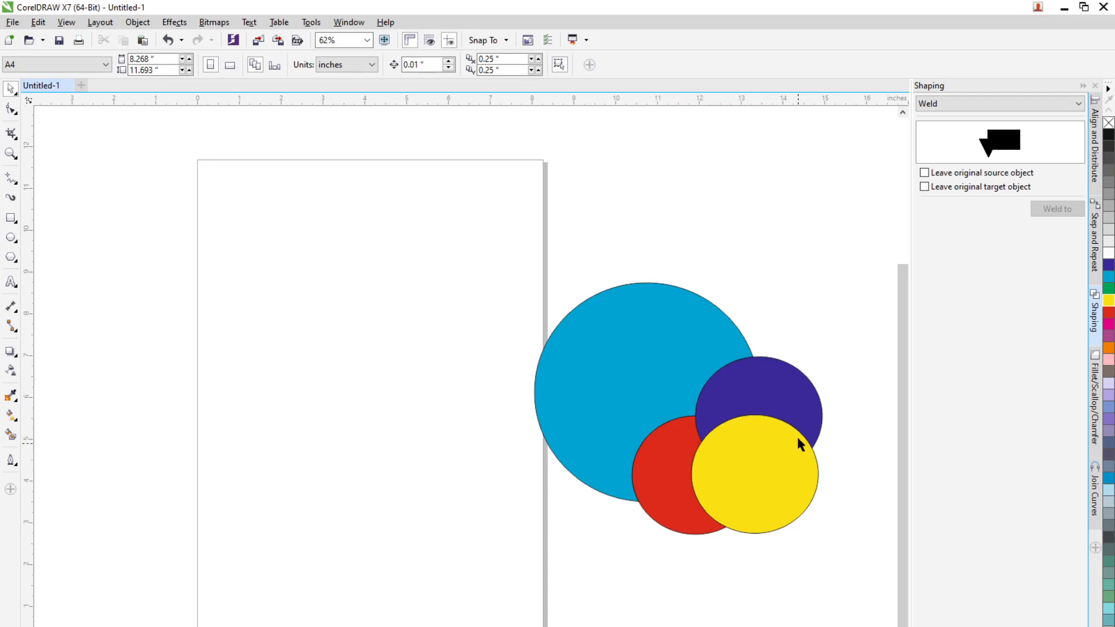
# Separate the dark blue, yellow and red pieces from the light blue shape to expose their trimmed edges.
pyautogui.moveTo(757, 400); pyautogui.dragTo(797, 193)
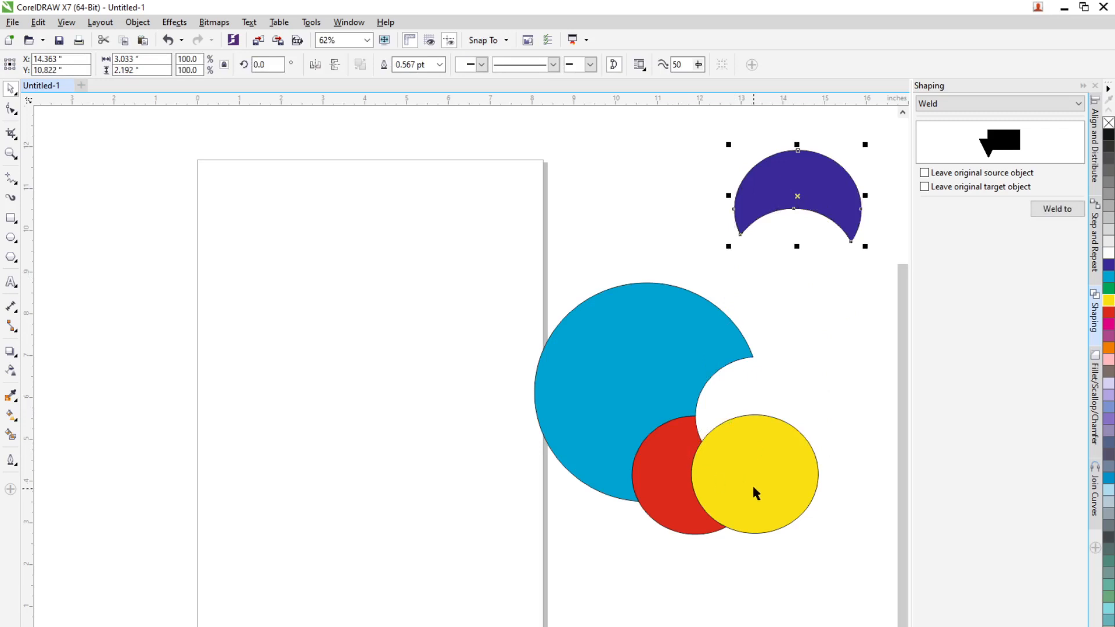
pyautogui.moveTo(755, 493); pyautogui.dragTo(846, 443)
pyautogui.moveTo(676, 506); pyautogui.dragTo(757, 569)
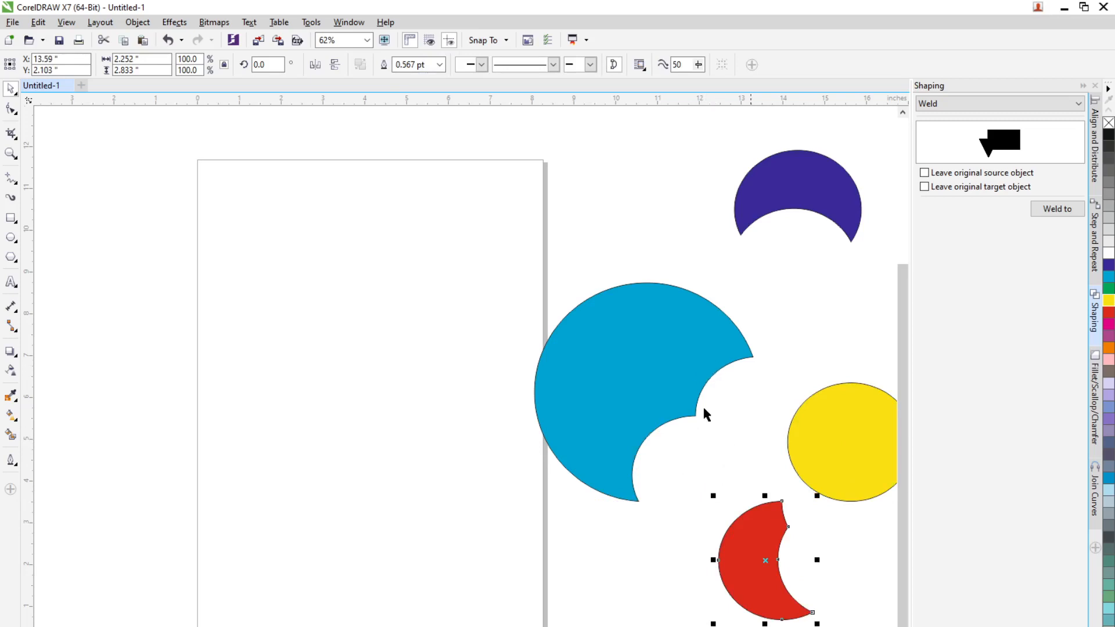
pyautogui.moveTo(742, 531); pyautogui.dragTo(707, 457)
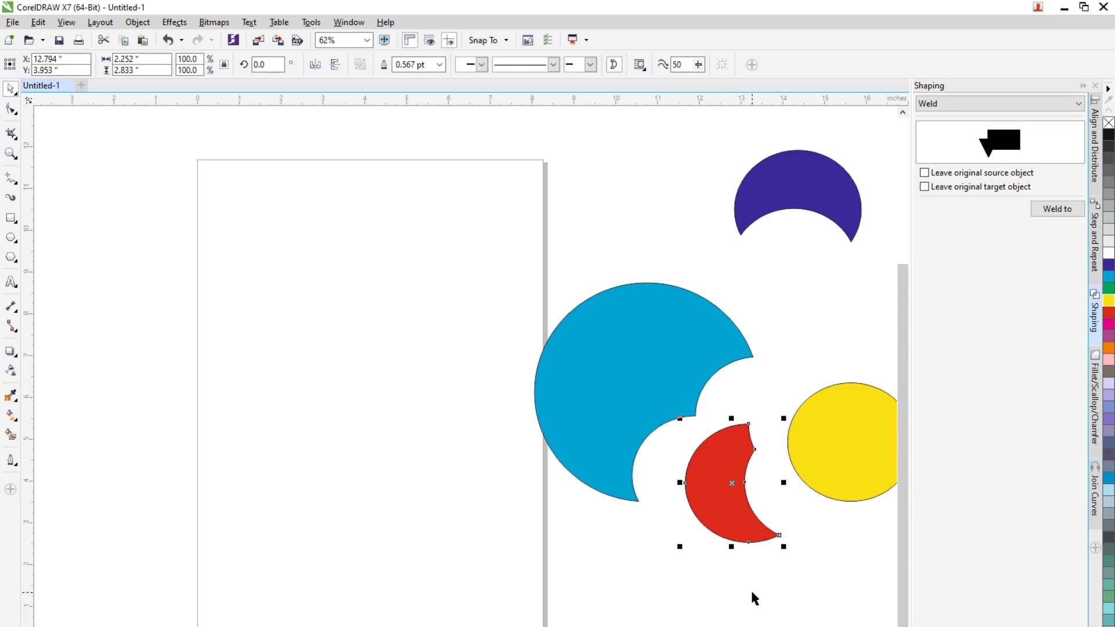
# Undo the piece moves, the Simplify operation and the yellow circle's move.
pyautogui.hotkey('ctrl', 'z')
pyautogui.hotkey('ctrl', 'z')
pyautogui.hotkey('ctrl', 'z')
pyautogui.hotkey('ctrl', 'z')
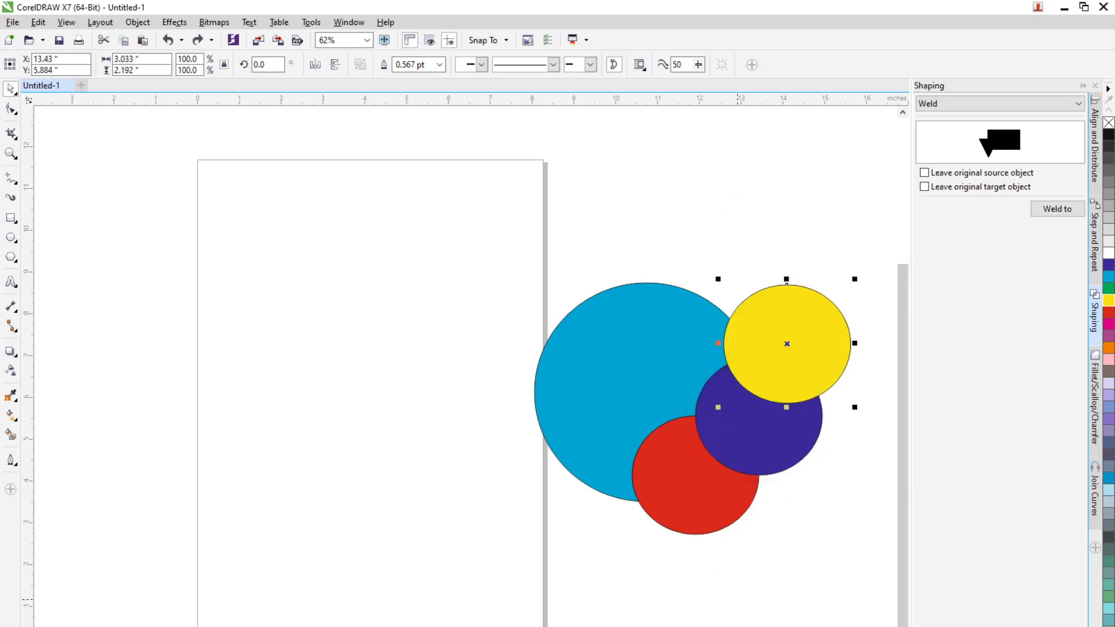
# Move the yellow circle over the red and dark blue circles, nudge the red circle slightly right, and select all four.
pyautogui.moveTo(774, 378); pyautogui.dragTo(751, 507)
pyautogui.click(655, 526)
pyautogui.moveTo(655, 528)
pyautogui.mouseDown()
pyautogui.moveTo(661, 517)
pyautogui.moveTo(660, 530)
pyautogui.mouseUp()
pyautogui.moveTo(523, 204); pyautogui.dragTo(842, 585)
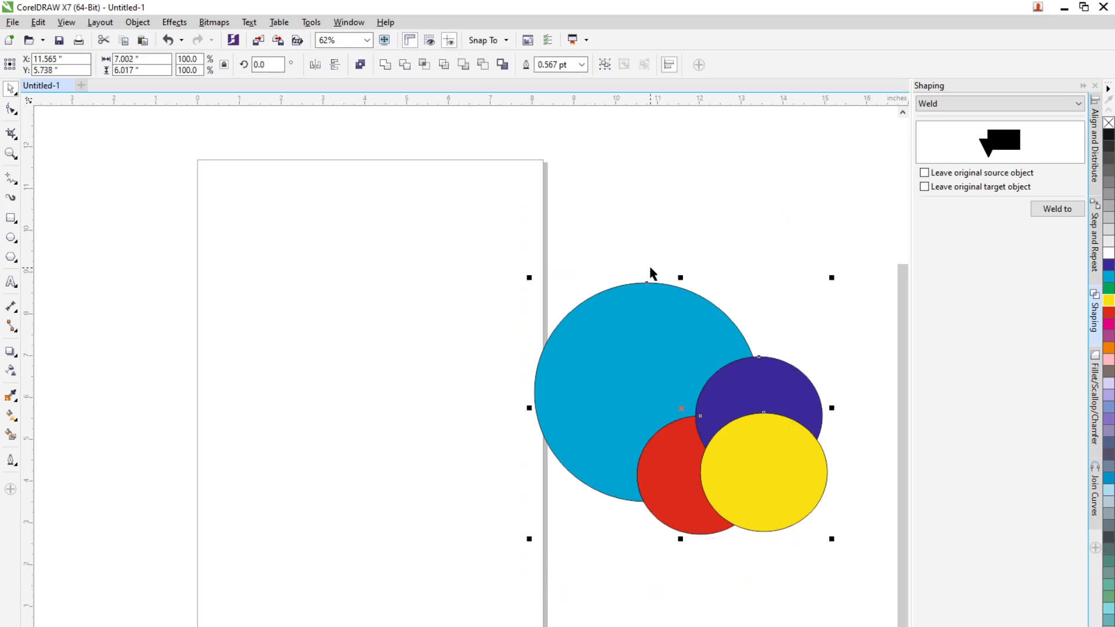
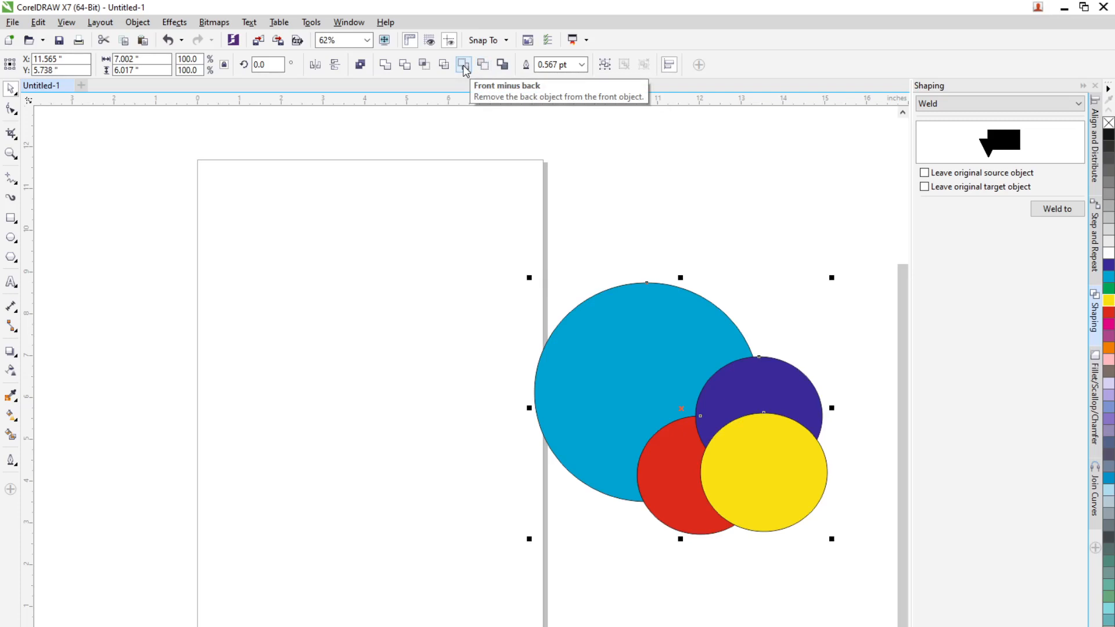
# Try Front Minus Back twice and Back Minus Front once on the four circles, undoing each result.
pyautogui.click(463, 65)
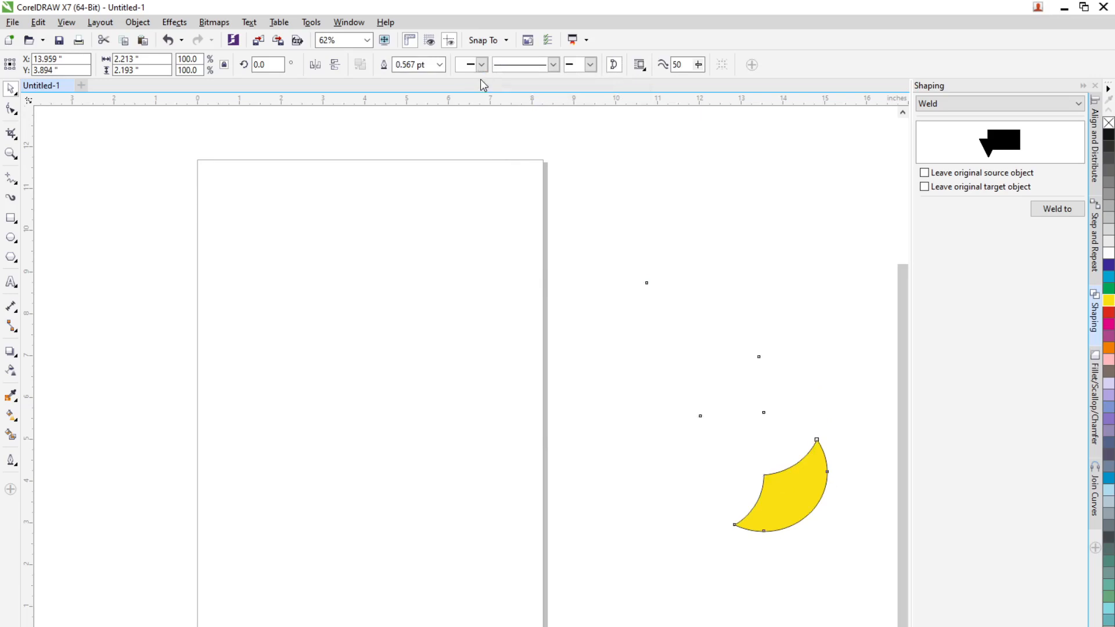
pyautogui.hotkey('ctrl', 'z')
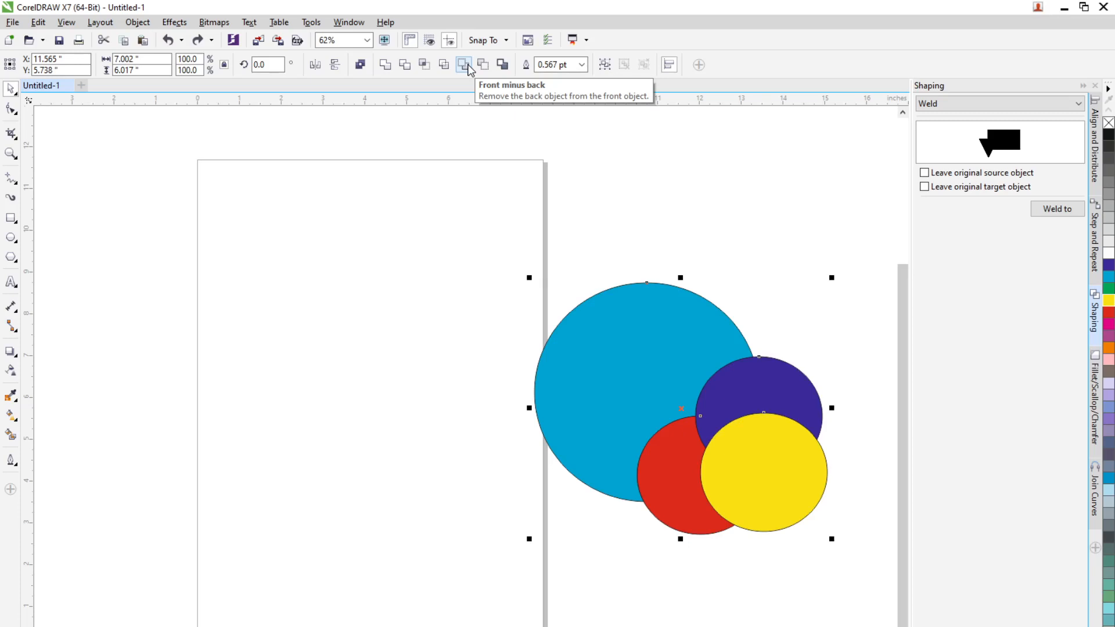
pyautogui.click(464, 64)
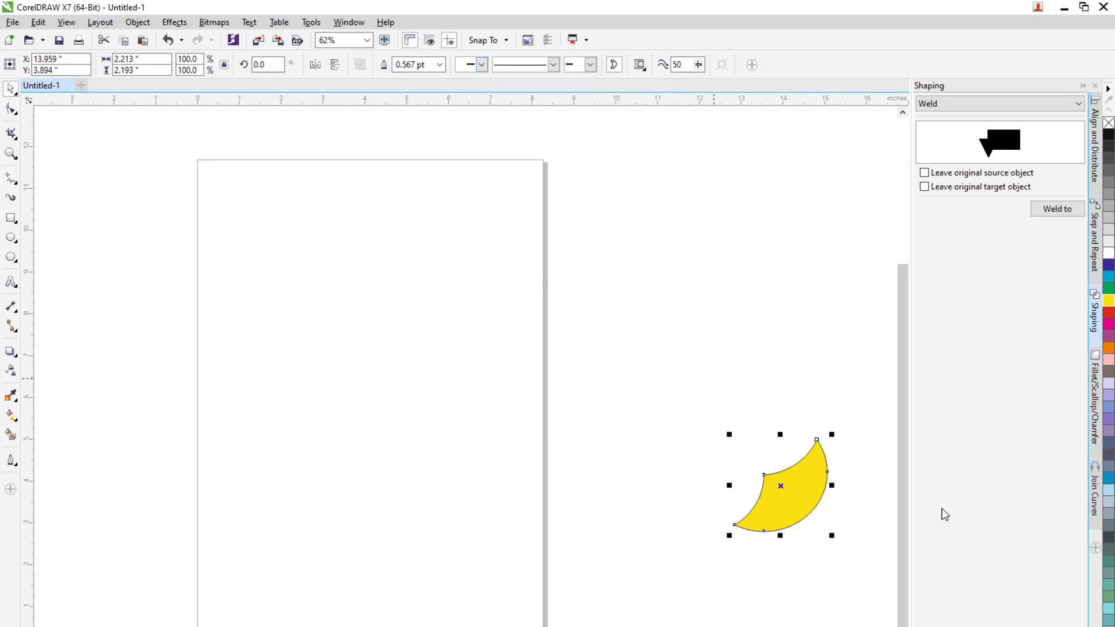
pyautogui.hotkey('ctrl', 'z')
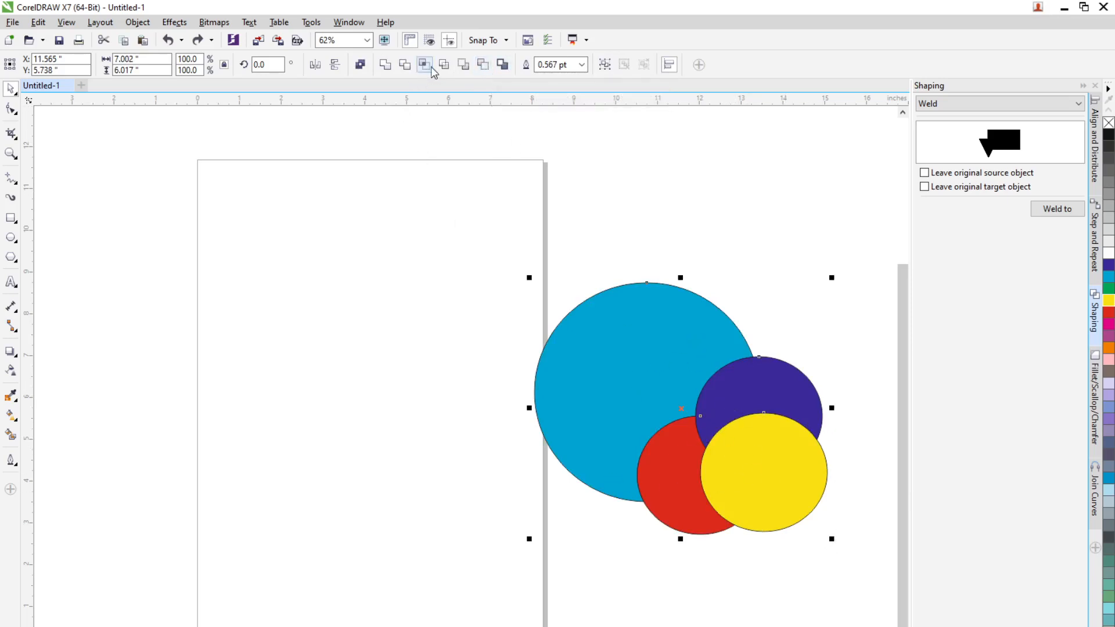
pyautogui.click(484, 66)
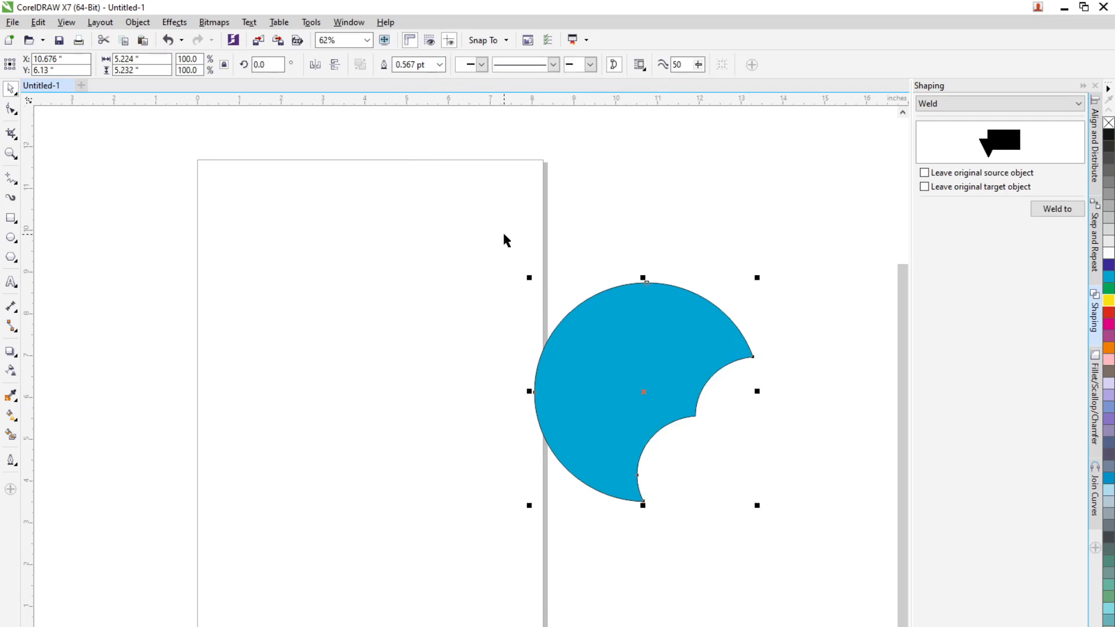
pyautogui.hotkey('ctrl', 'z')
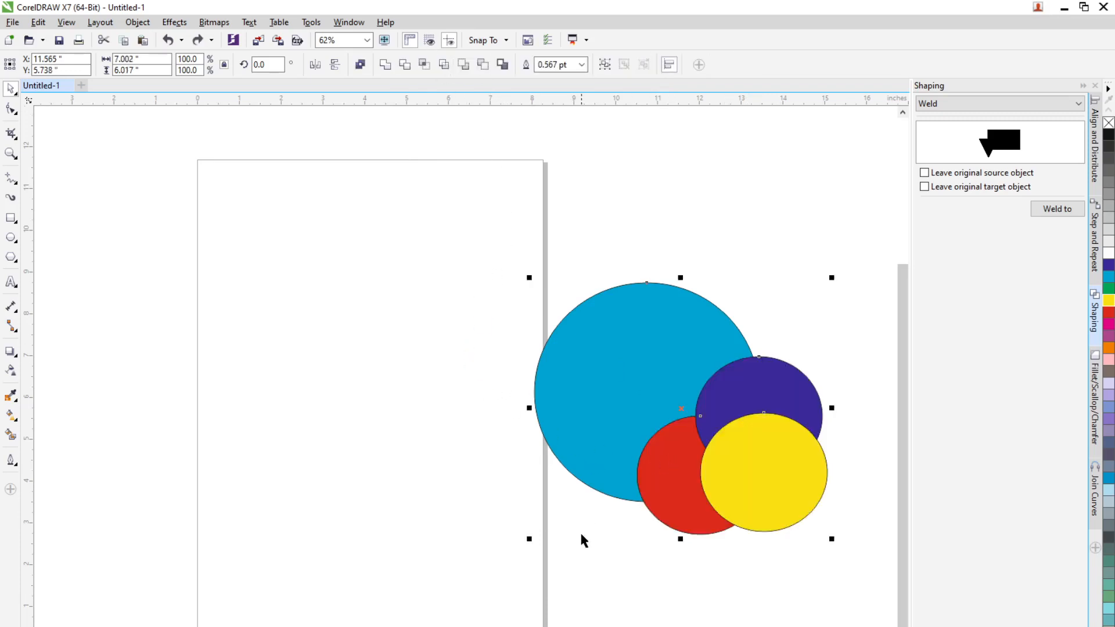
# Create a boundary outline around the four selected circles and move it away from them, partly over the page.
pyautogui.click(500, 68)
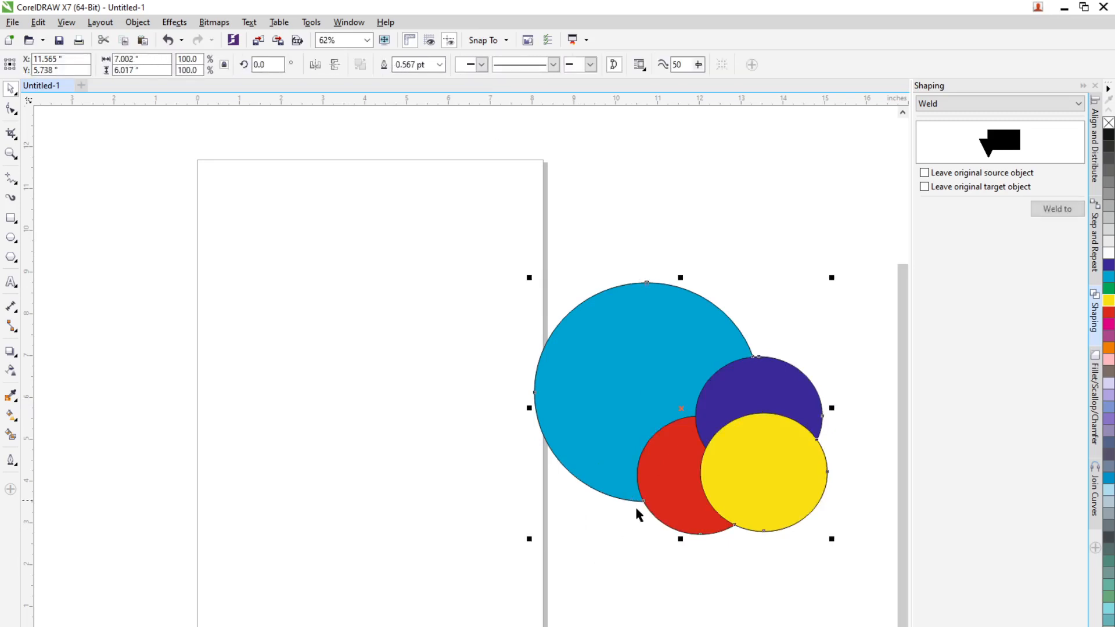
pyautogui.moveTo(636, 506); pyautogui.dragTo(252, 557)
pyautogui.click(402, 581)
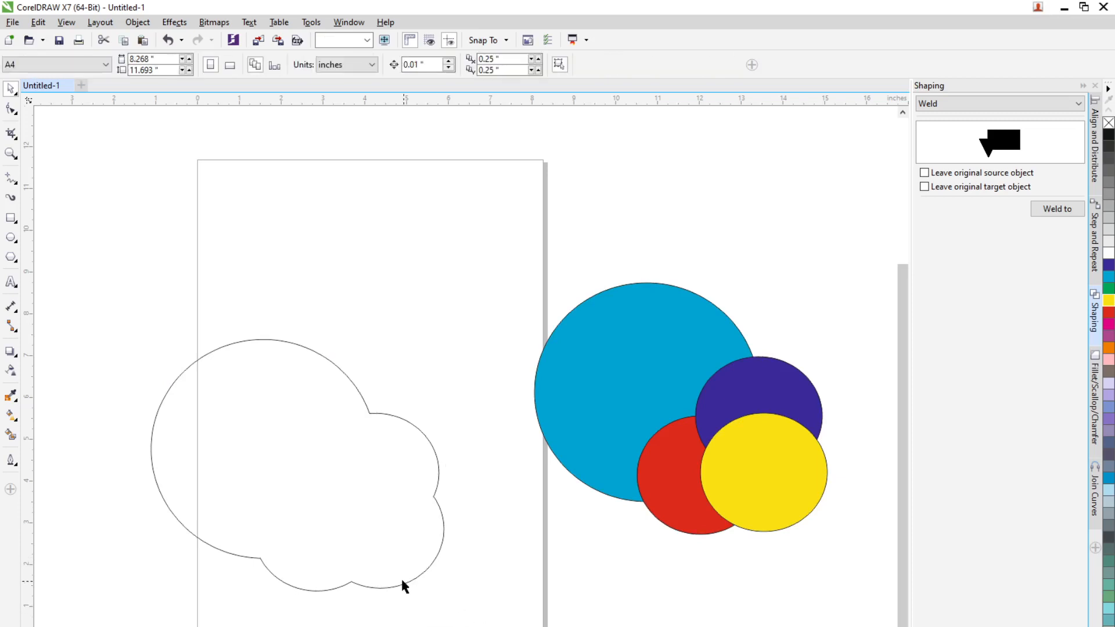
pyautogui.click(401, 581)
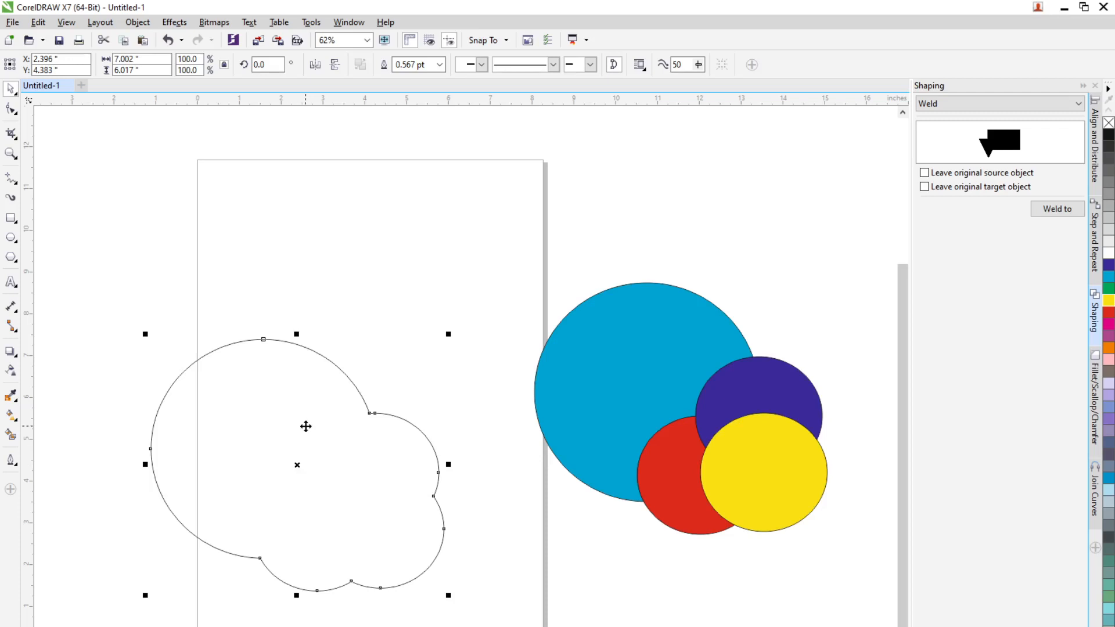
pyautogui.click(680, 617)
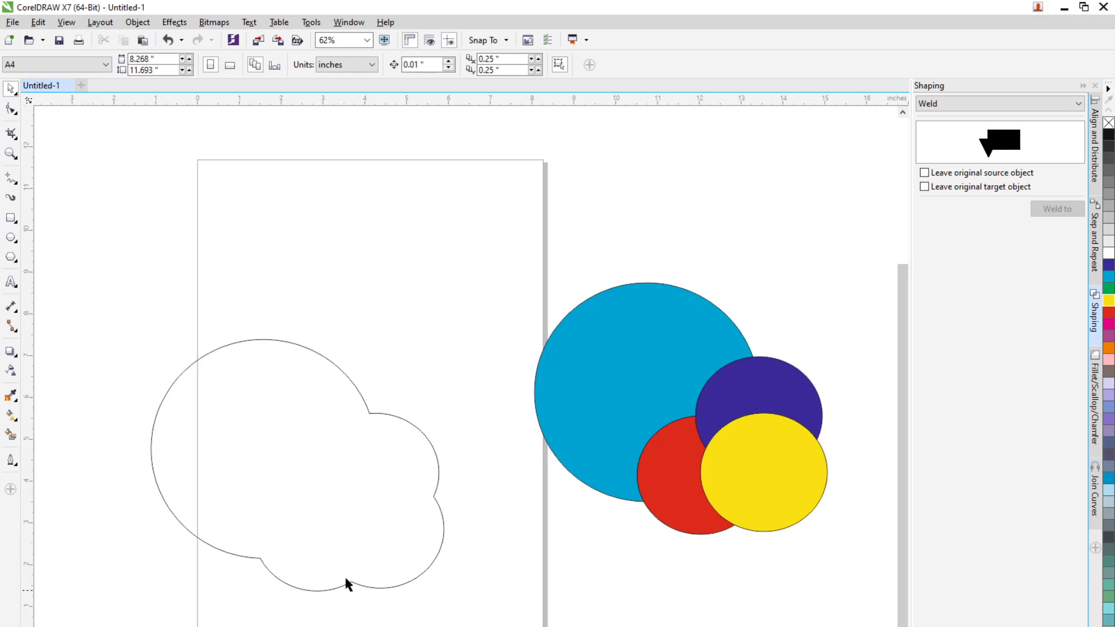
pyautogui.click(414, 577)
pyautogui.moveTo(414, 577); pyautogui.dragTo(413, 537)
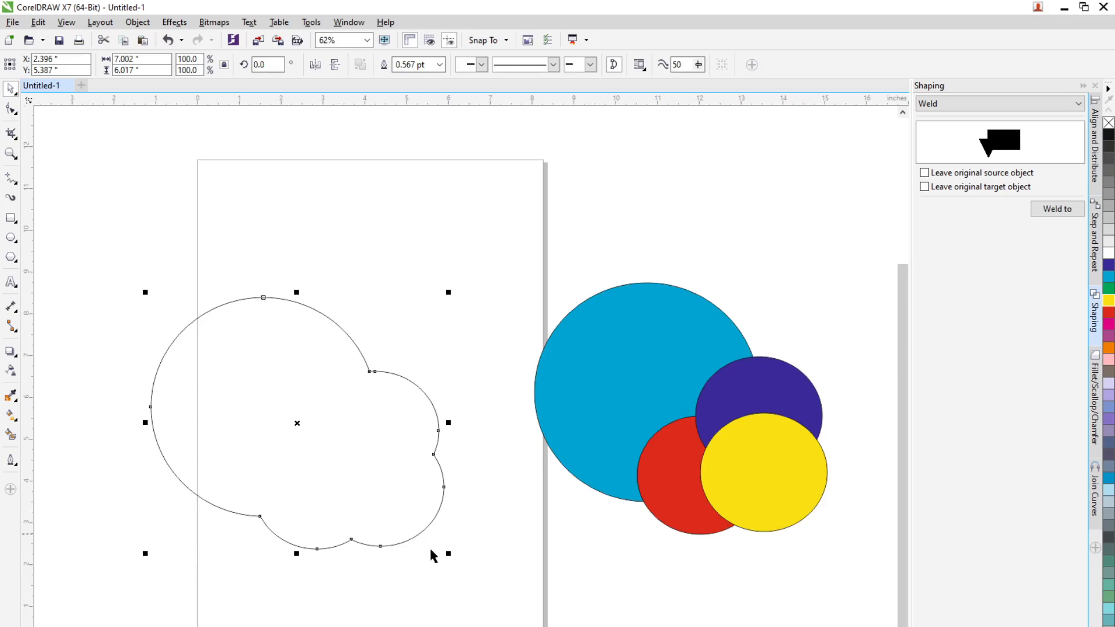
# Duplicate the boundary outline and scale the copy down proportionally to about 81.7%.
pyautogui.moveTo(298, 425); pyautogui.dragTo(302, 431)
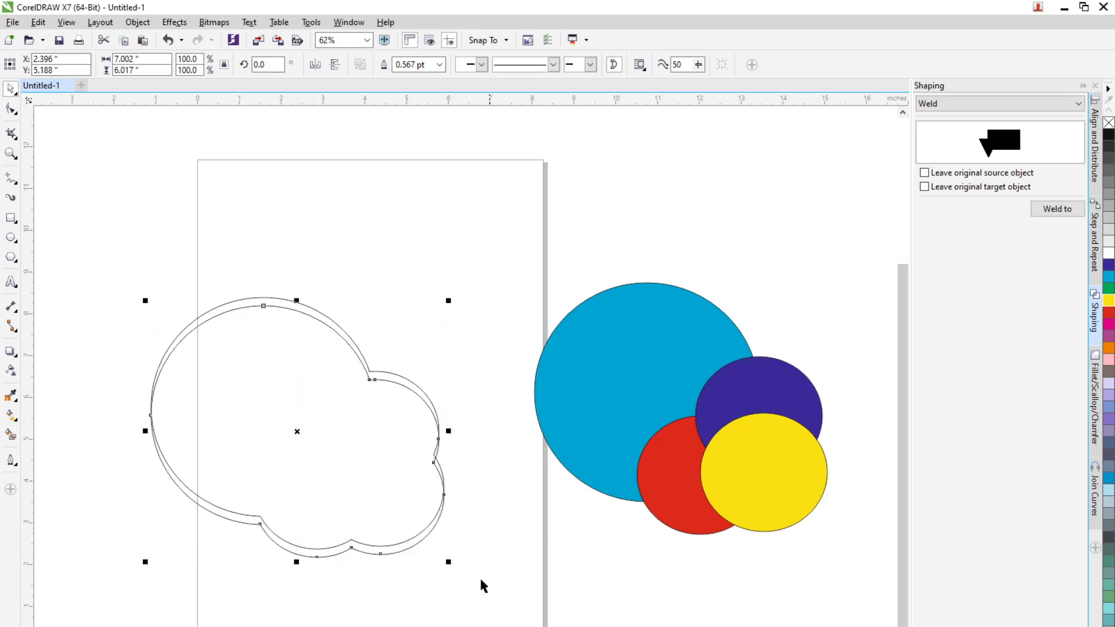
pyautogui.moveTo(450, 563); pyautogui.dragTo(427, 538)
pyautogui.click(452, 590)
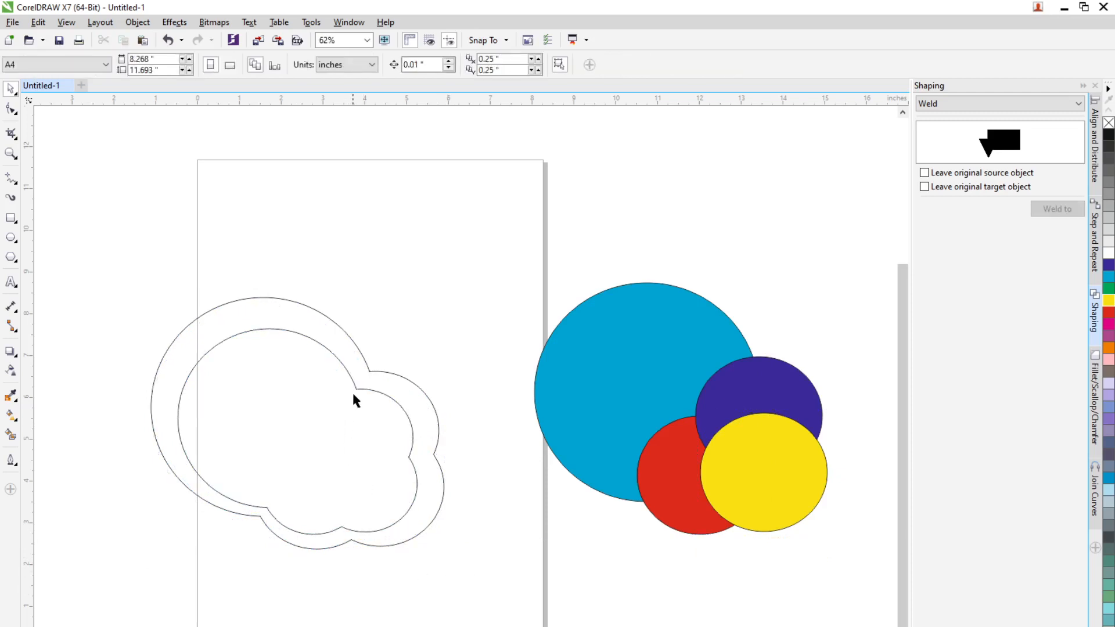
# Center the small and large outlines on the page so that they are nested.
pyautogui.click(351, 411)
pyautogui.moveTo(396, 487); pyautogui.dragTo(403, 480)
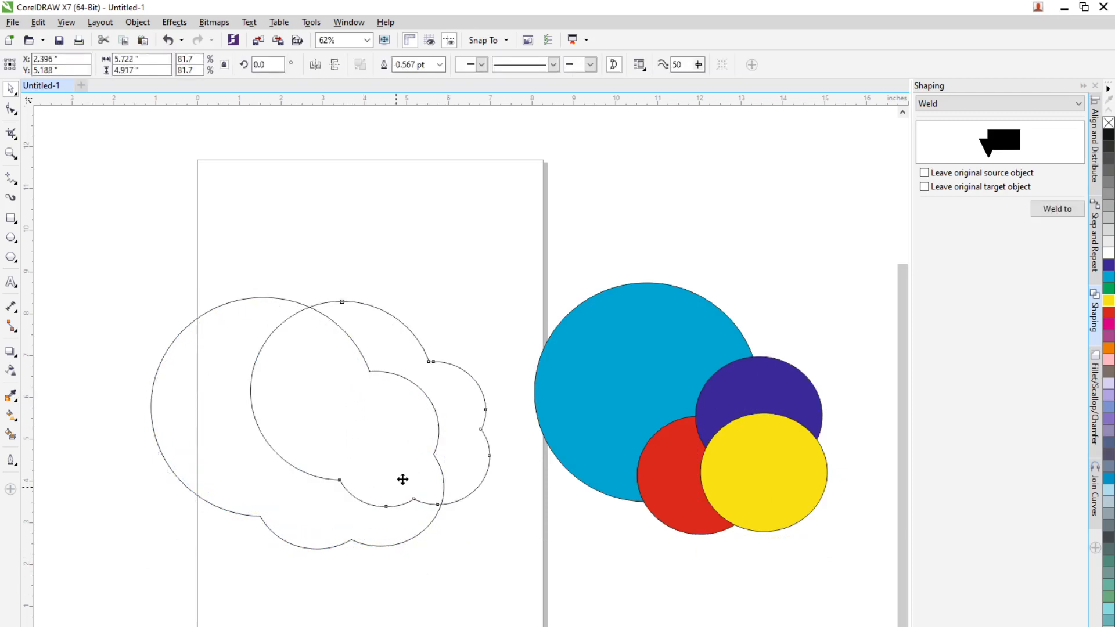
pyautogui.click(381, 546)
pyautogui.press('p')
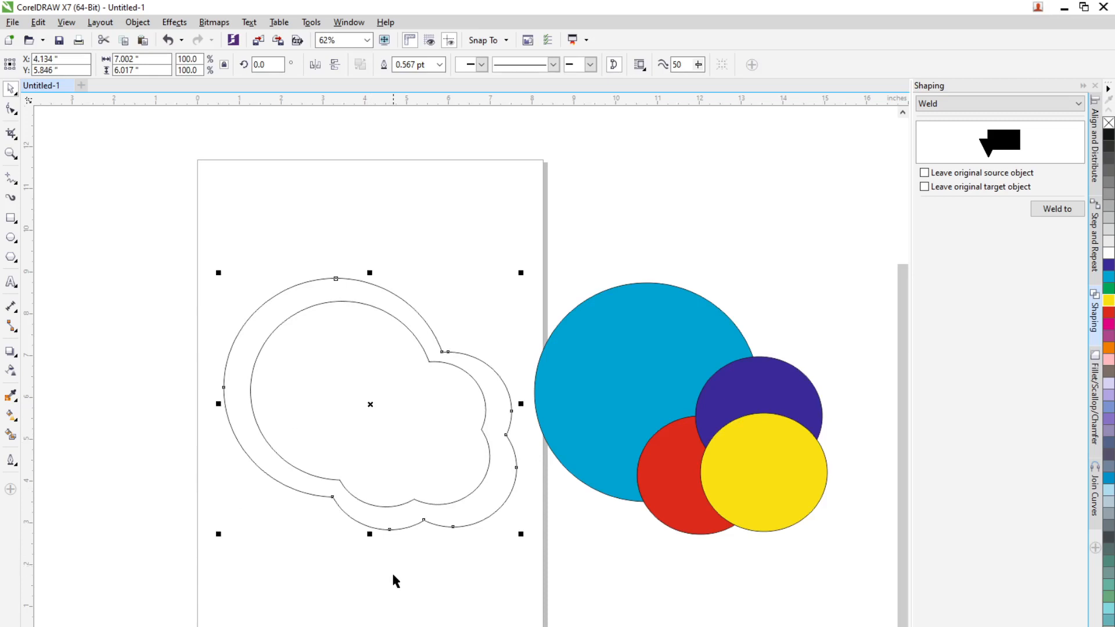
# Select both nested outlines, try welding them together, and undo the weld.
pyautogui.click(431, 415)
pyautogui.scroll(2, 424, 409)
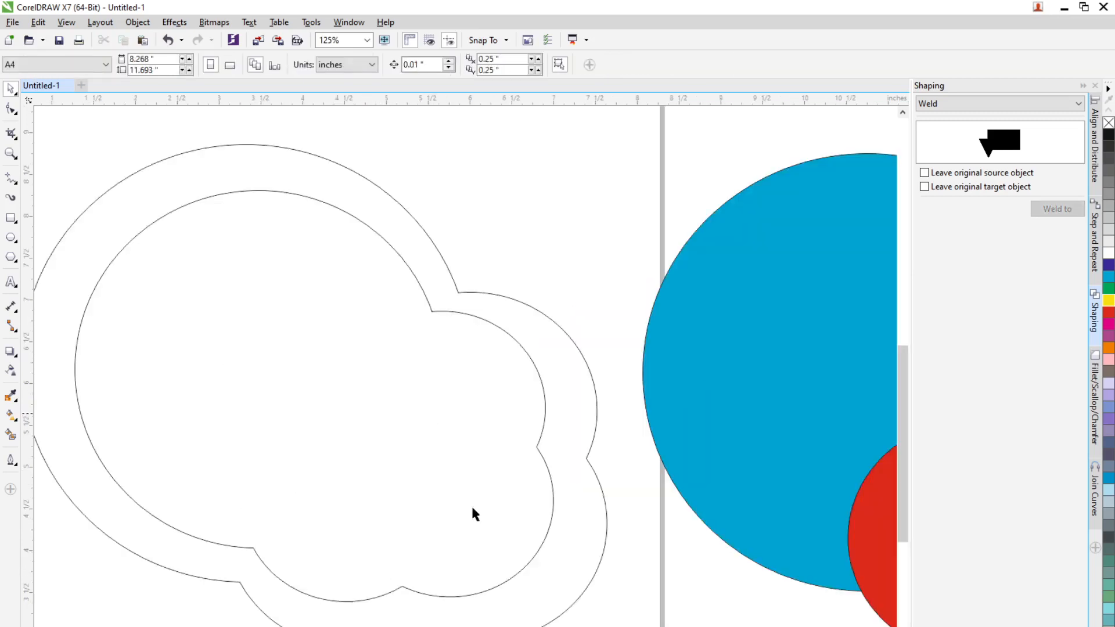
pyautogui.click(523, 568)
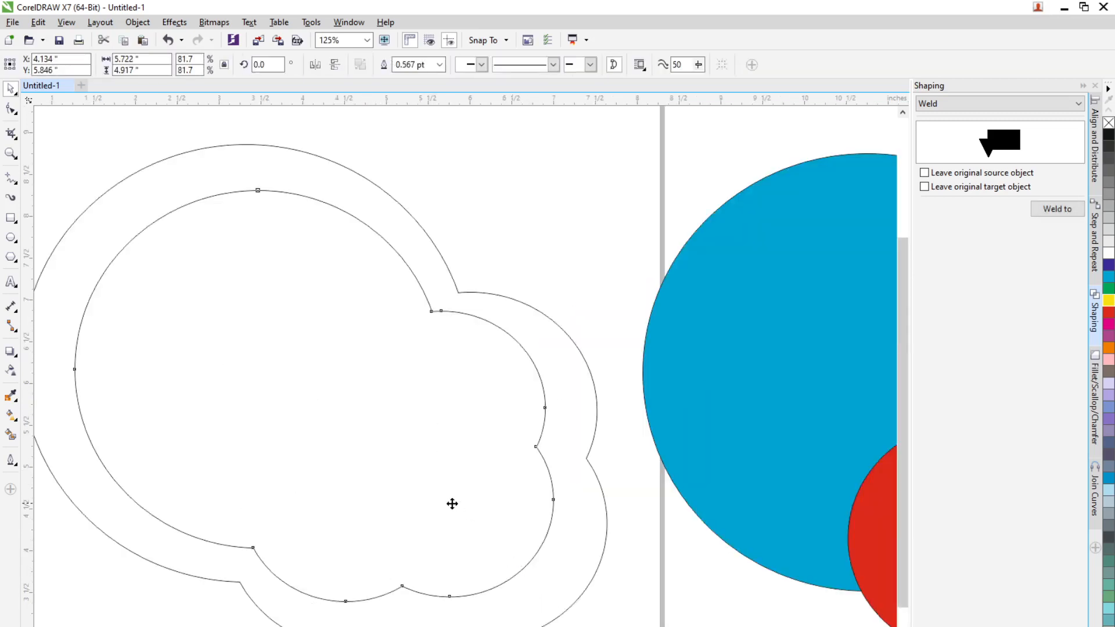
pyautogui.scroll(-2, 442, 491)
pyautogui.moveTo(160, 284); pyautogui.dragTo(561, 626)
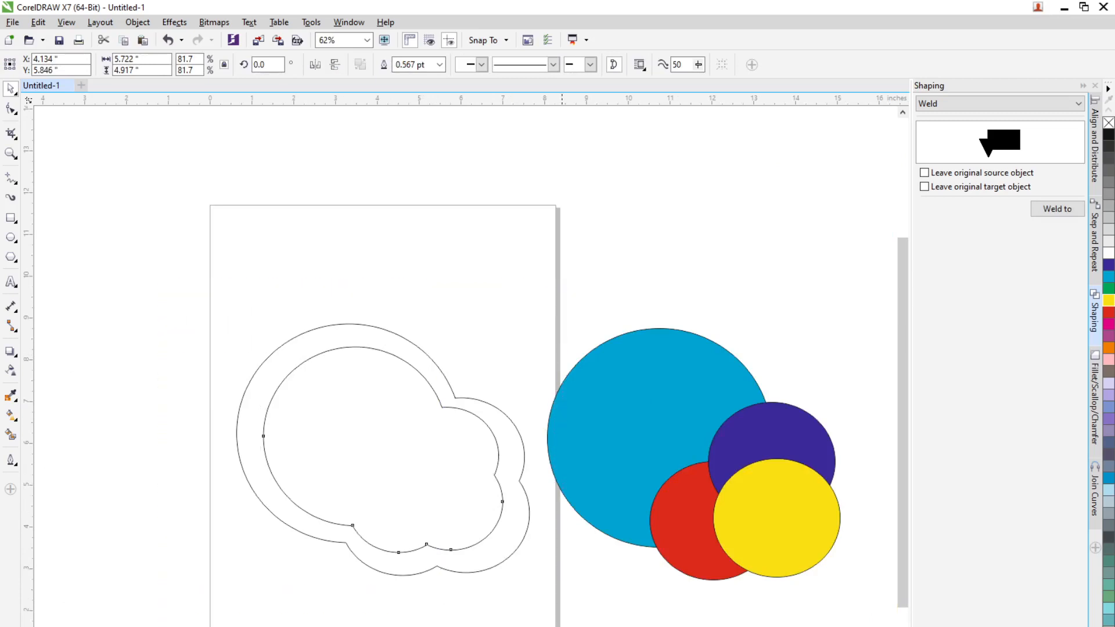
pyautogui.scroll(-2, 426, 505)
pyautogui.moveTo(215, 311); pyautogui.dragTo(500, 621)
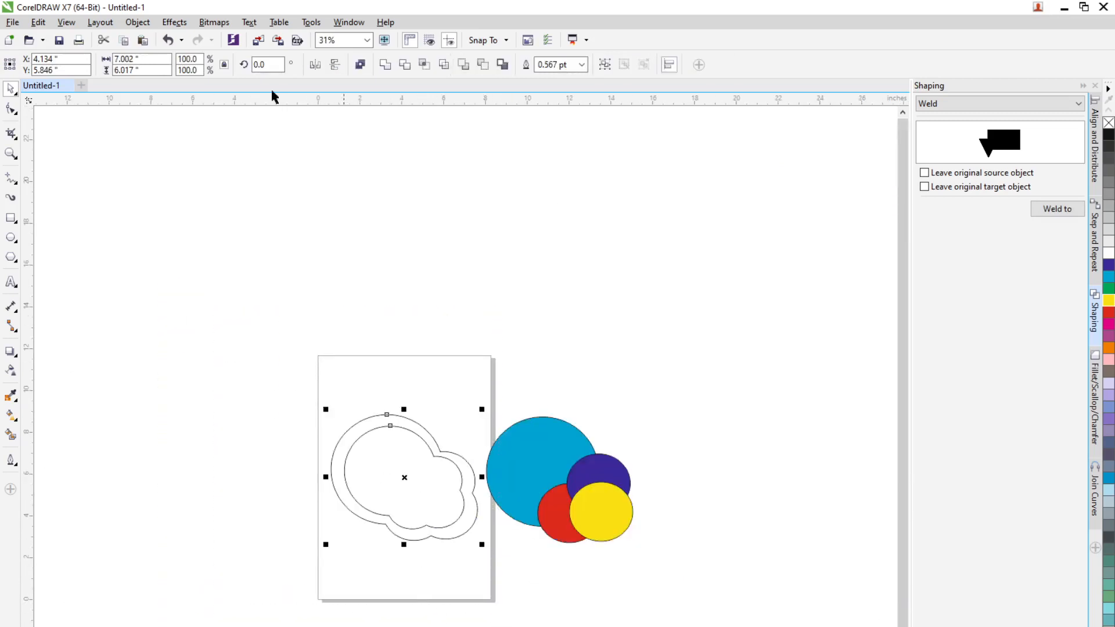
pyautogui.click(385, 64)
pyautogui.hotkey('ctrl', 'z')
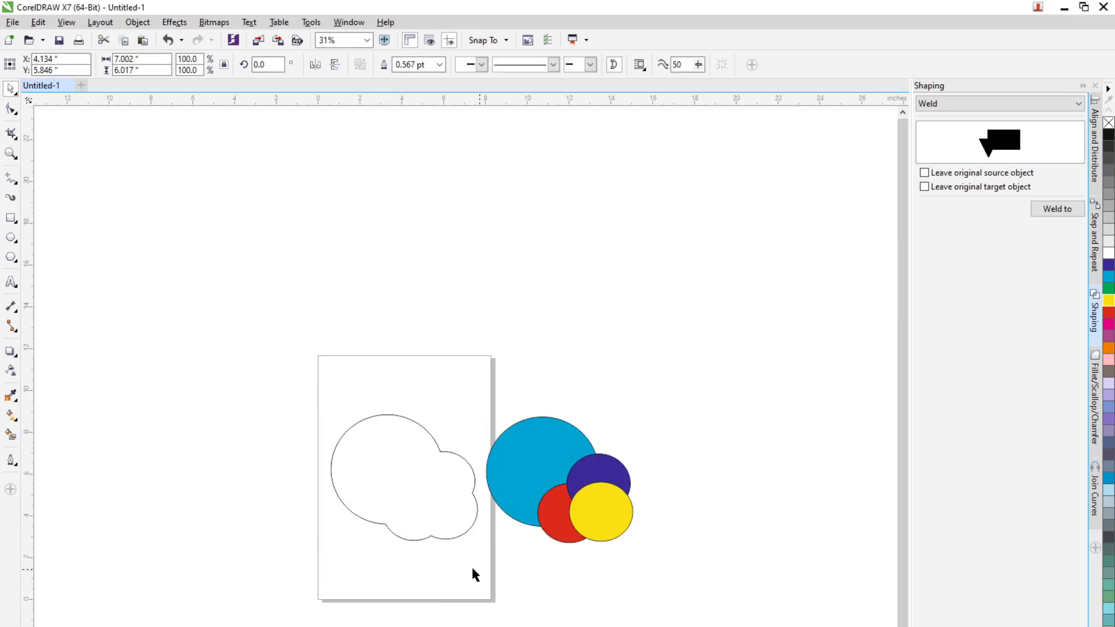
# Combine the two nested outlines into one object, move the result above the colored circles, and undo both changes.
pyautogui.click(617, 479)
pyautogui.scroll(1, 497, 480)
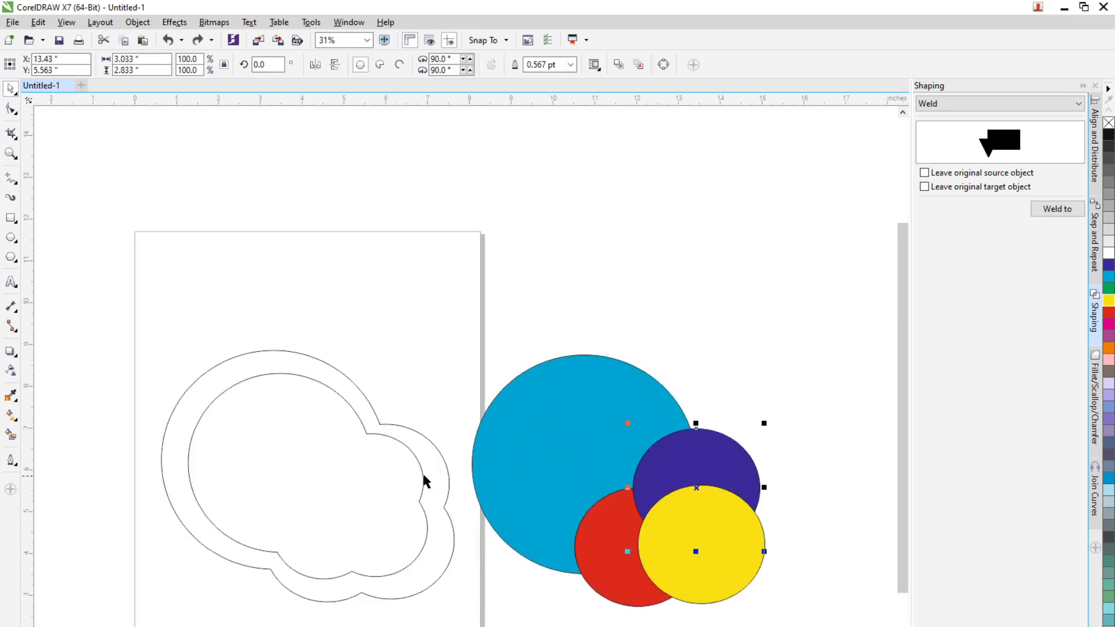
pyautogui.click(422, 472)
pyautogui.keyDown('shift'); pyautogui.click(443, 465); pyautogui.keyUp('shift')
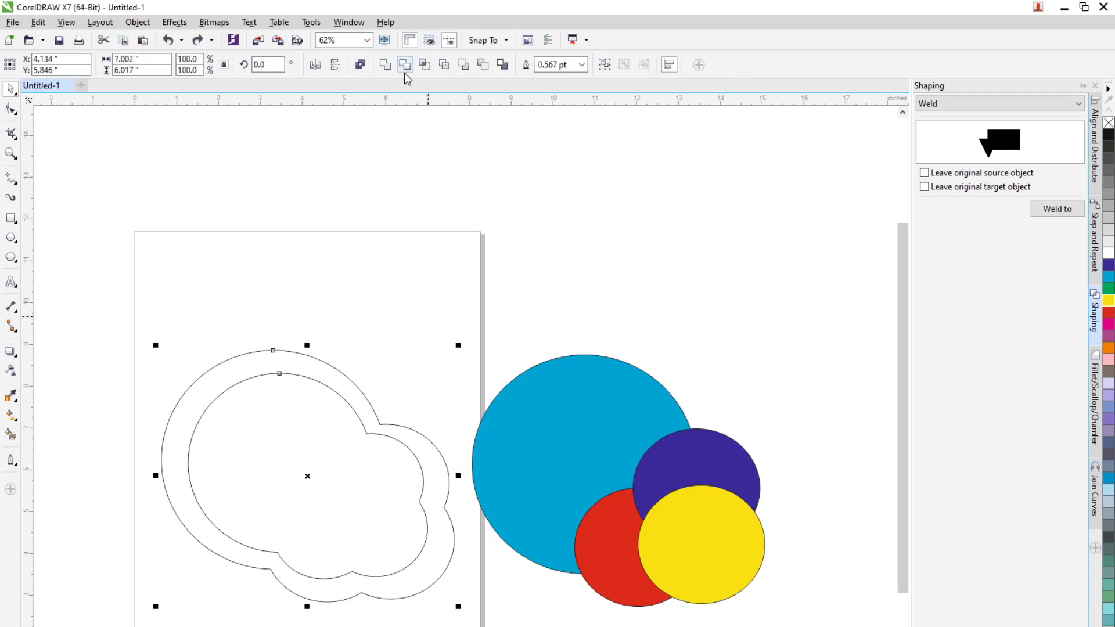
pyautogui.click(360, 64)
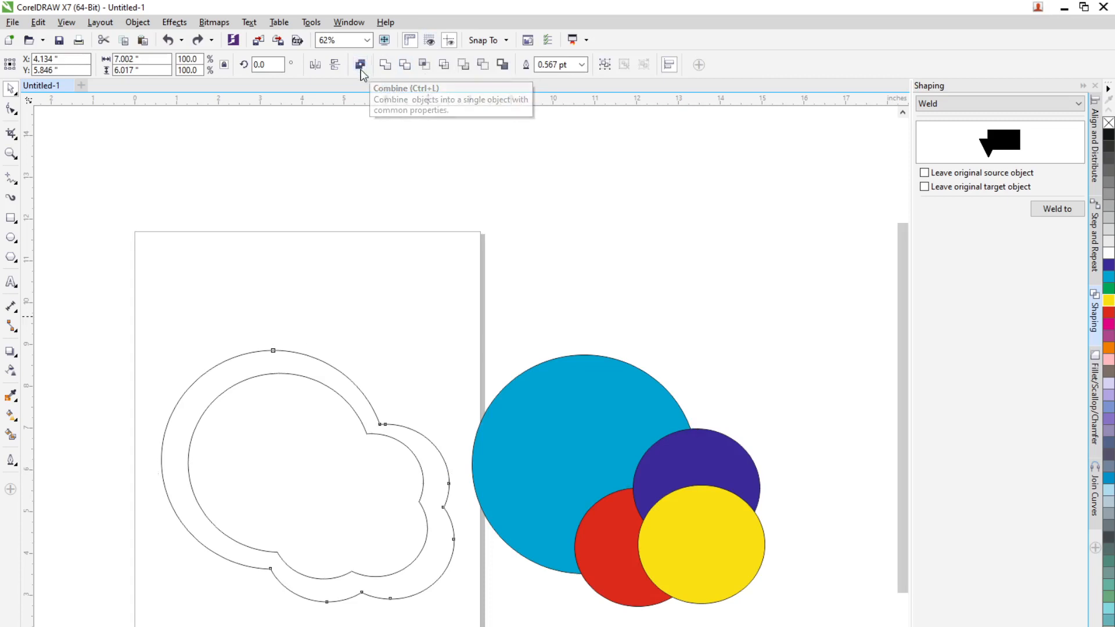
pyautogui.click(378, 436)
pyautogui.moveTo(401, 441); pyautogui.dragTo(725, 211)
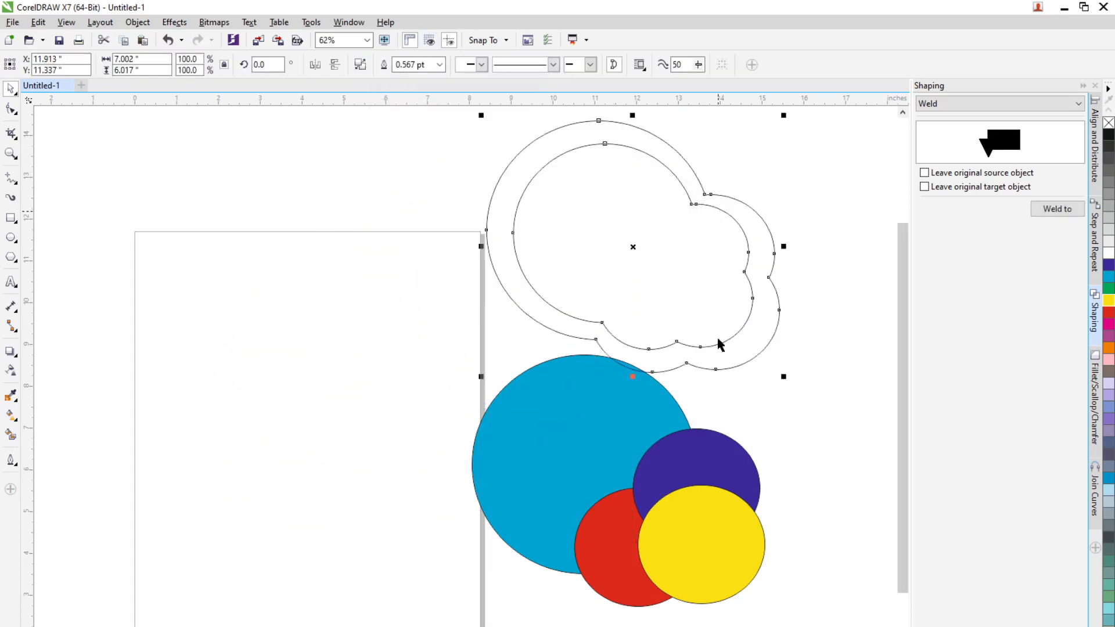
pyautogui.hotkey('ctrl', 'z')
pyautogui.hotkey('ctrl', 'z')
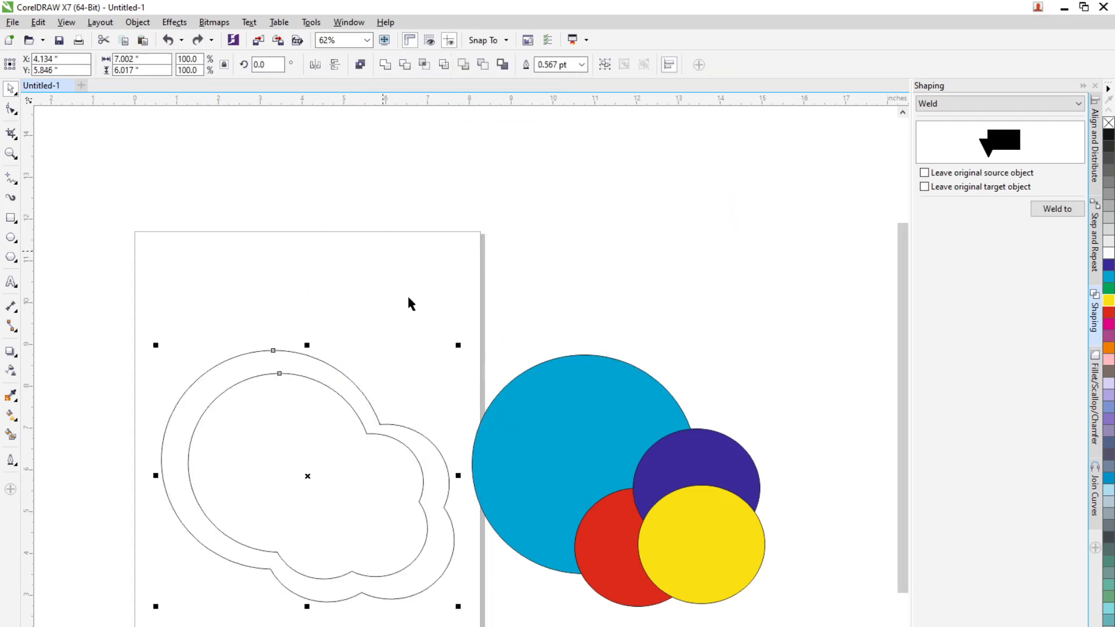
# Copy both nested outlines to above the originals, across the page's upper edge, and combine the copy into one object.
pyautogui.click(408, 296)
pyautogui.click(377, 434)
pyautogui.moveTo(119, 285); pyautogui.dragTo(468, 625)
pyautogui.moveTo(314, 487); pyautogui.dragTo(481, 266)
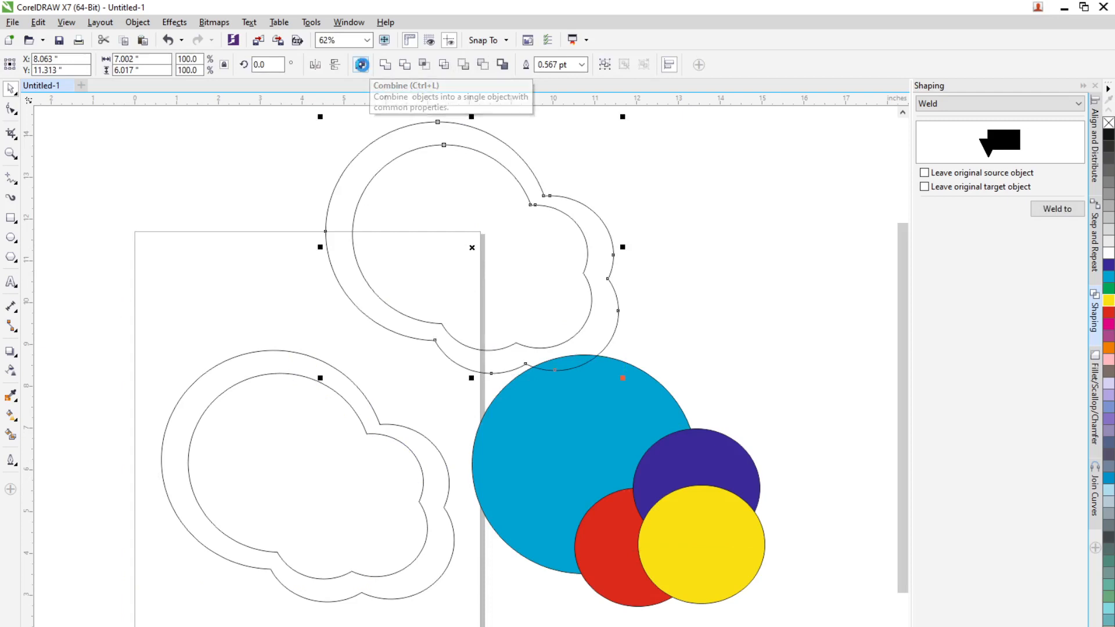
pyautogui.click(362, 65)
# Fill the combined copy with the same light blue as the large circle.
pyautogui.click(716, 329)
pyautogui.click(610, 328)
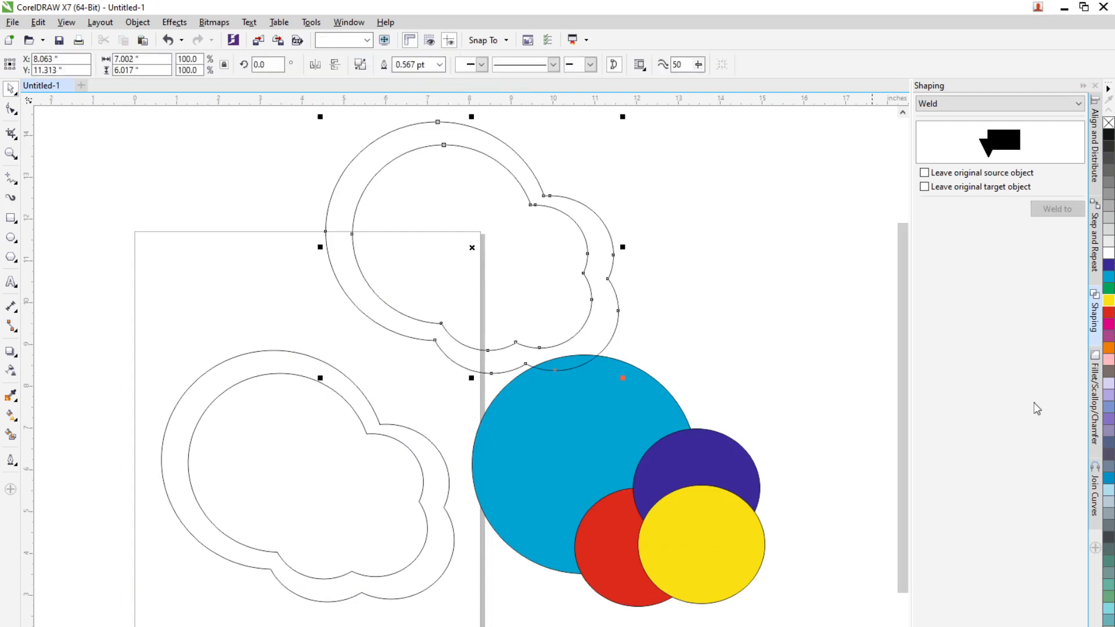
pyautogui.click(1109, 277)
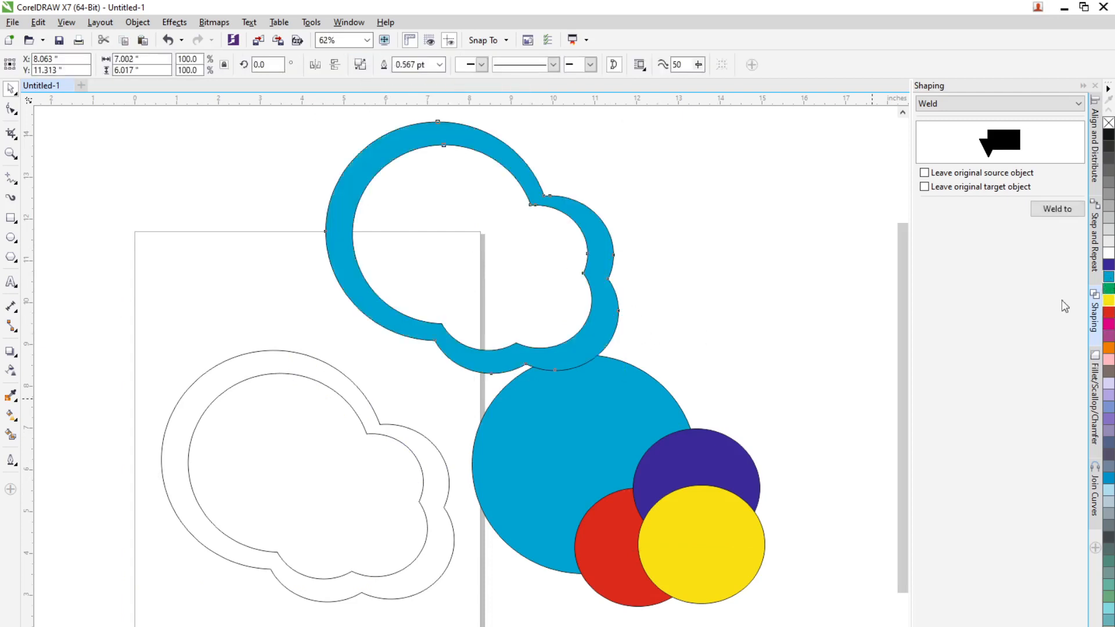
pyautogui.click(734, 375)
# Fill the original outer outline red and the inner one yellow, and shift the yellow shape slightly down and to the left.
pyautogui.click(431, 546)
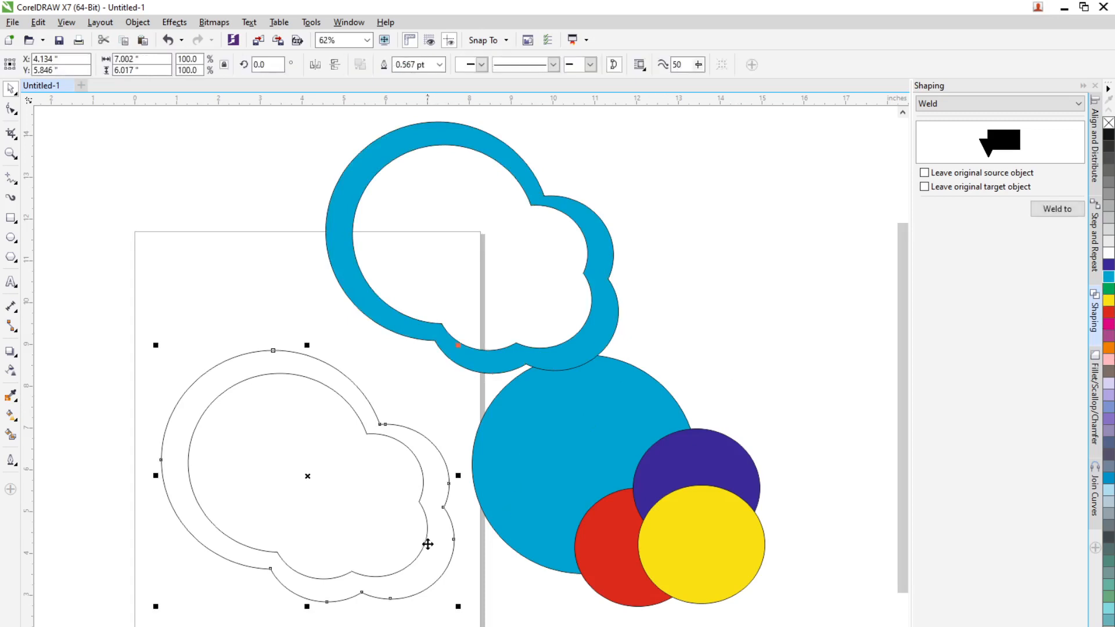
pyautogui.click(1109, 312)
pyautogui.click(336, 514)
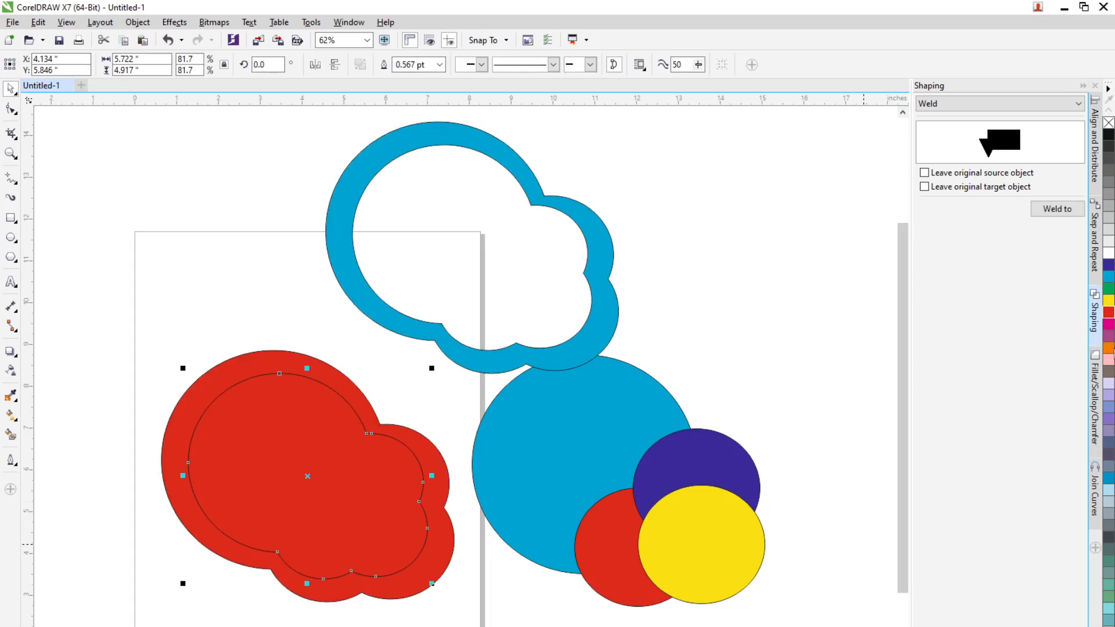
pyautogui.click(1109, 301)
pyautogui.click(489, 607)
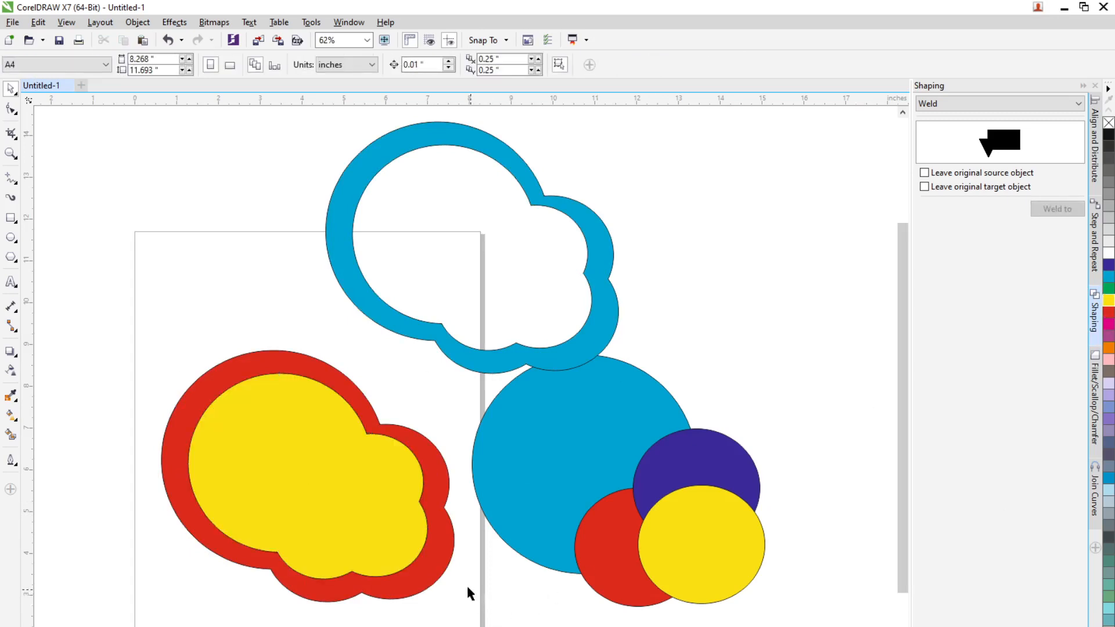
pyautogui.moveTo(308, 514); pyautogui.dragTo(281, 460)
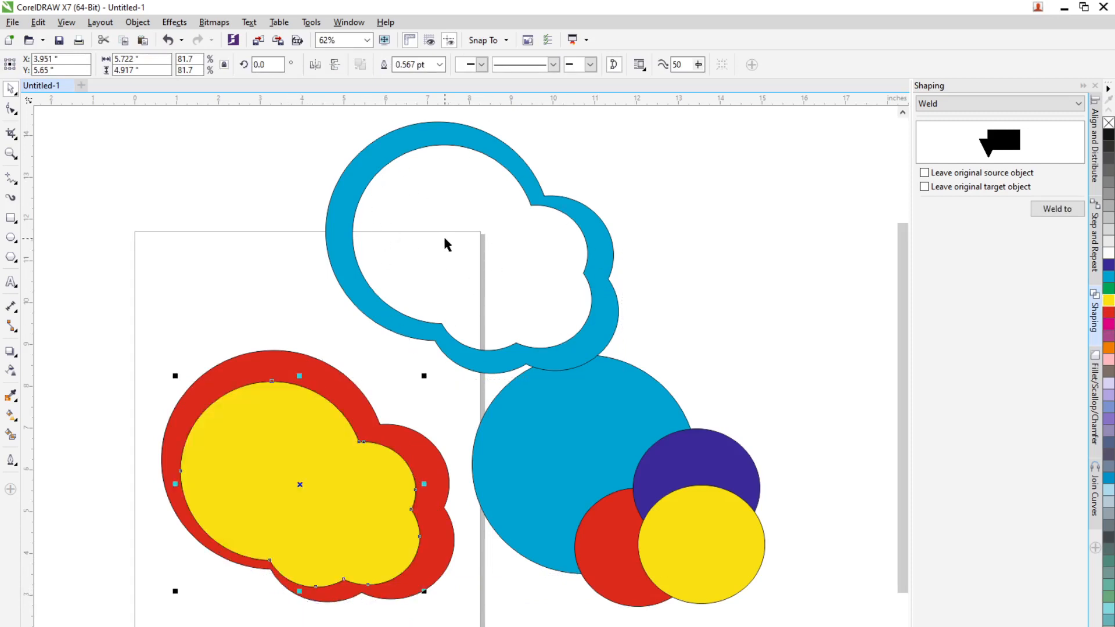
# Scale the combined blue cloud ring down proportionally around its center to about 6.7%.
pyautogui.click(604, 362)
pyautogui.moveTo(620, 373); pyautogui.dragTo(487, 297)
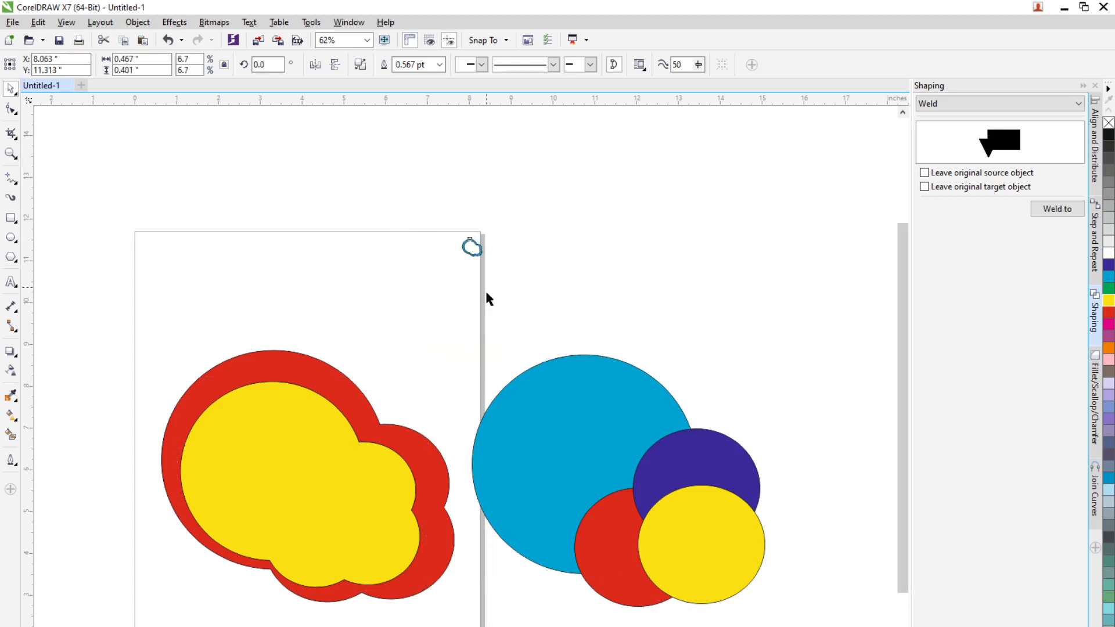
# Delete the red and yellow nested shapes and move the tiny blue cloud ring to the middle part of the page.
pyautogui.click(347, 447)
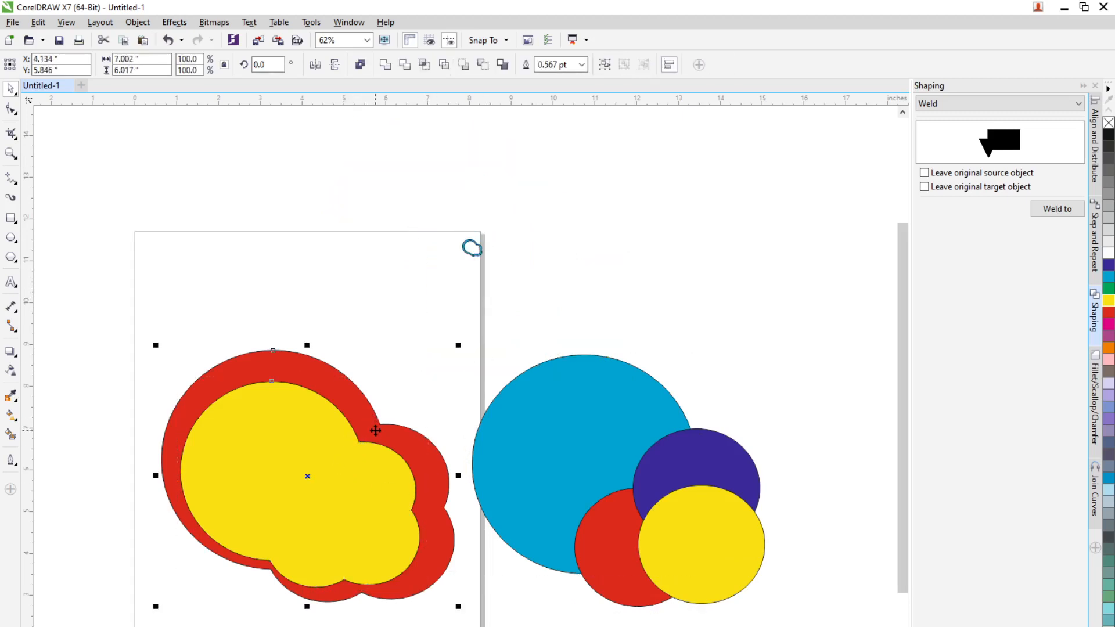
pyautogui.press('Delete')
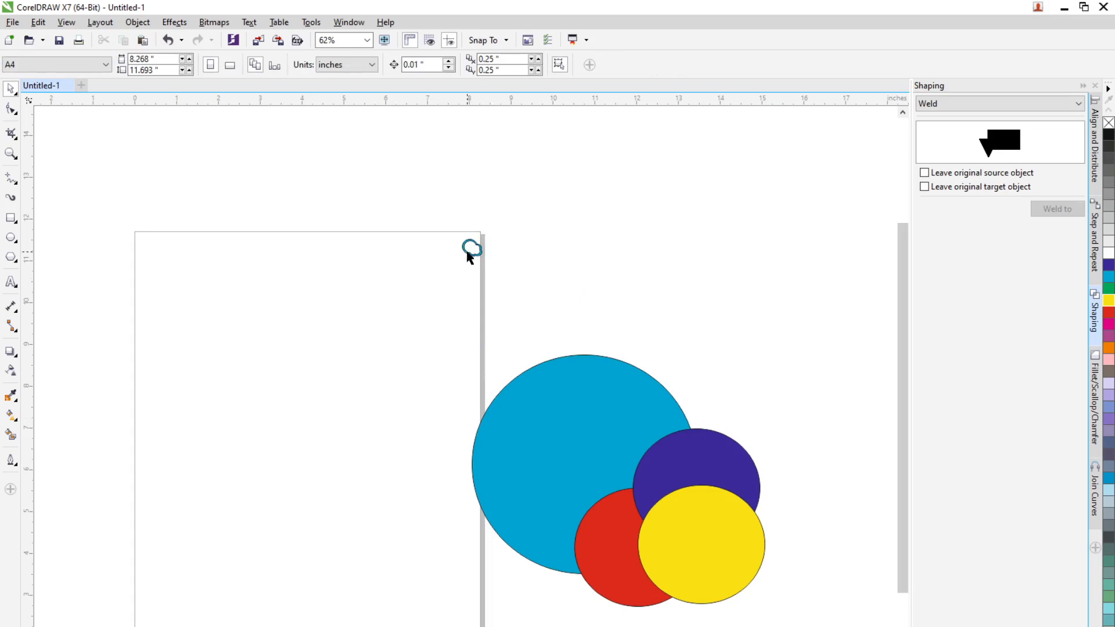
pyautogui.moveTo(470, 258); pyautogui.dragTo(259, 495)
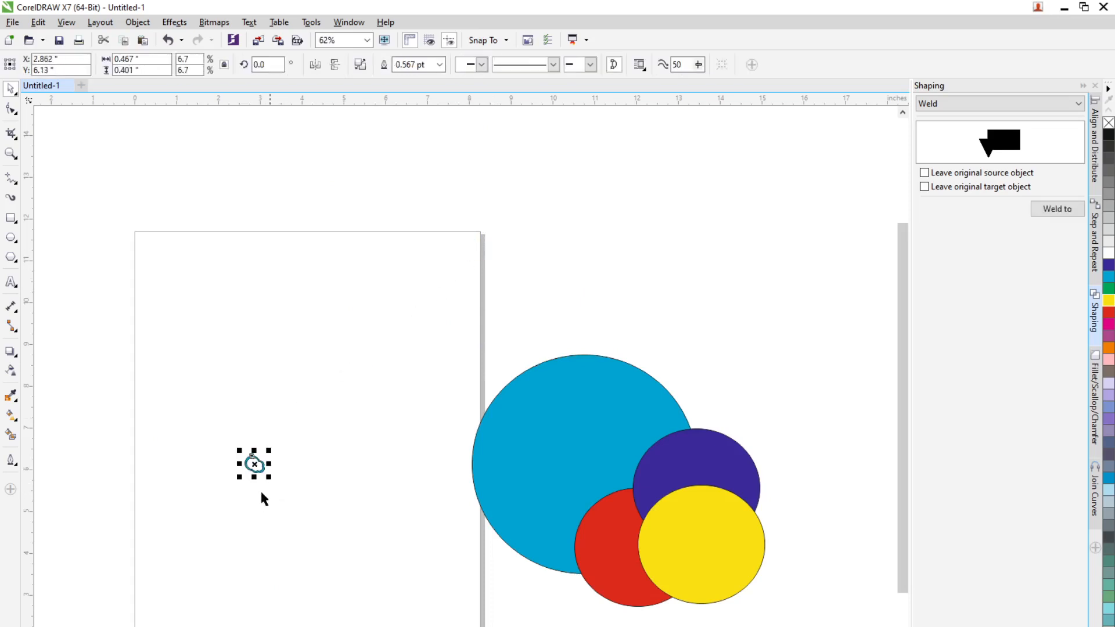
# Place the tiny ring's rotation center up and to its right, and create a copy rotated to about 345.14° around it.
pyautogui.scroll(2, 261, 493)
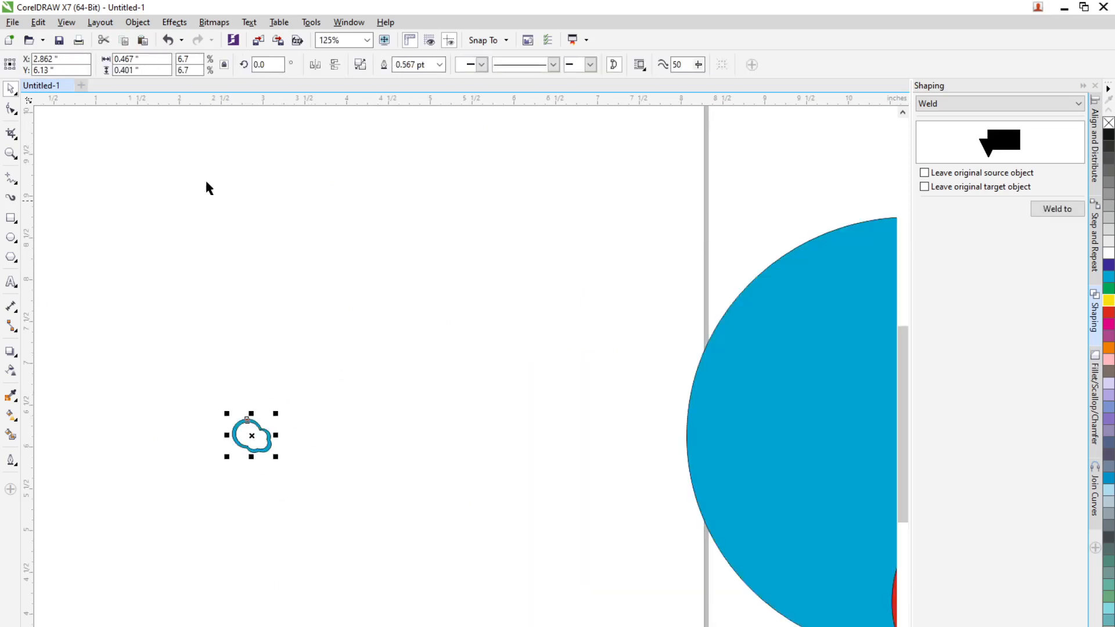
pyautogui.click(260, 442)
pyautogui.moveTo(251, 436); pyautogui.dragTo(334, 361)
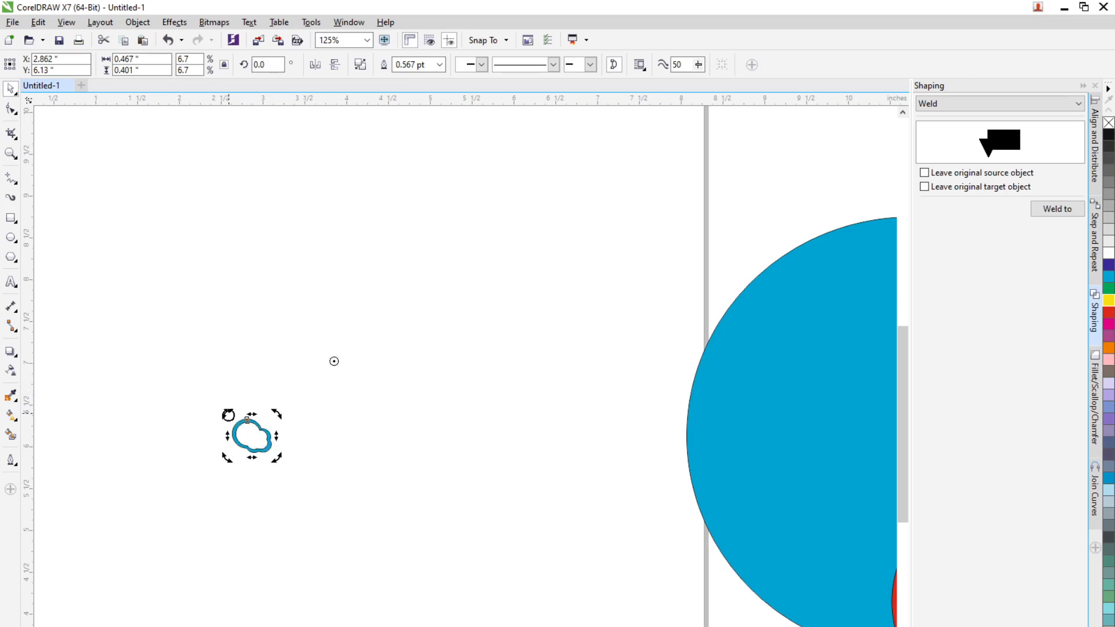
pyautogui.moveTo(227, 414); pyautogui.dragTo(219, 389)
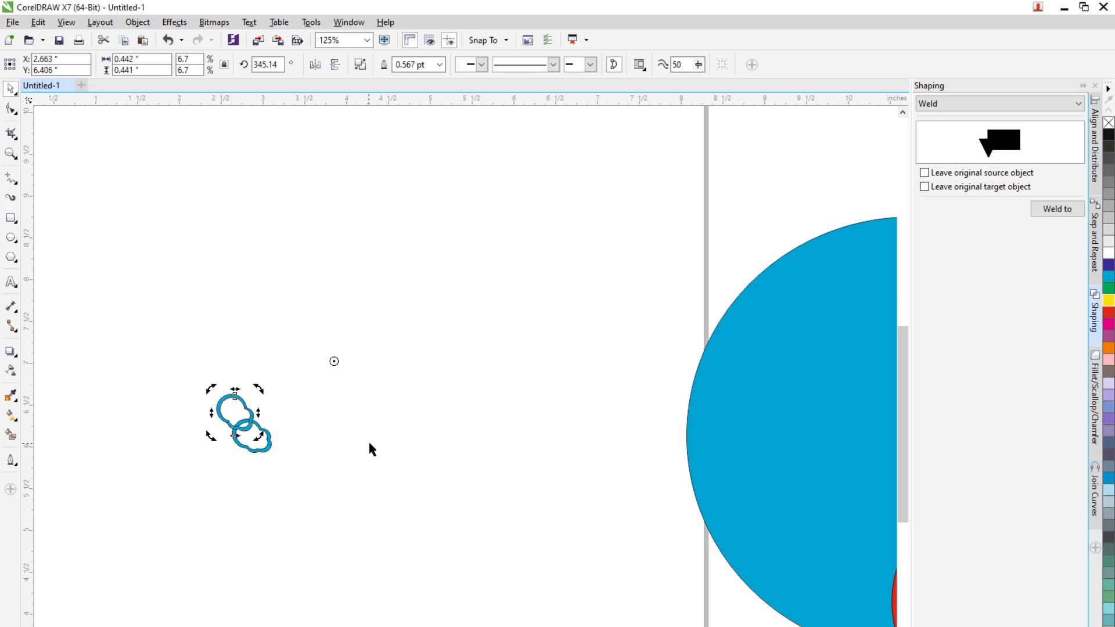
# Repeat the rotated duplication until the tiny cloud rings form a complete circle around the rotation center.
pyautogui.hotkey('ctrl', 'r')
pyautogui.hotkey('ctrl', 'r')
pyautogui.hotkey('ctrl', 'r')
pyautogui.hotkey('ctrl', 'r')
pyautogui.hotkey('ctrl', 'r')
pyautogui.hotkey('ctrl', 'r')
pyautogui.hotkey('ctrl', 'r')
pyautogui.hotkey('ctrl', 'r')
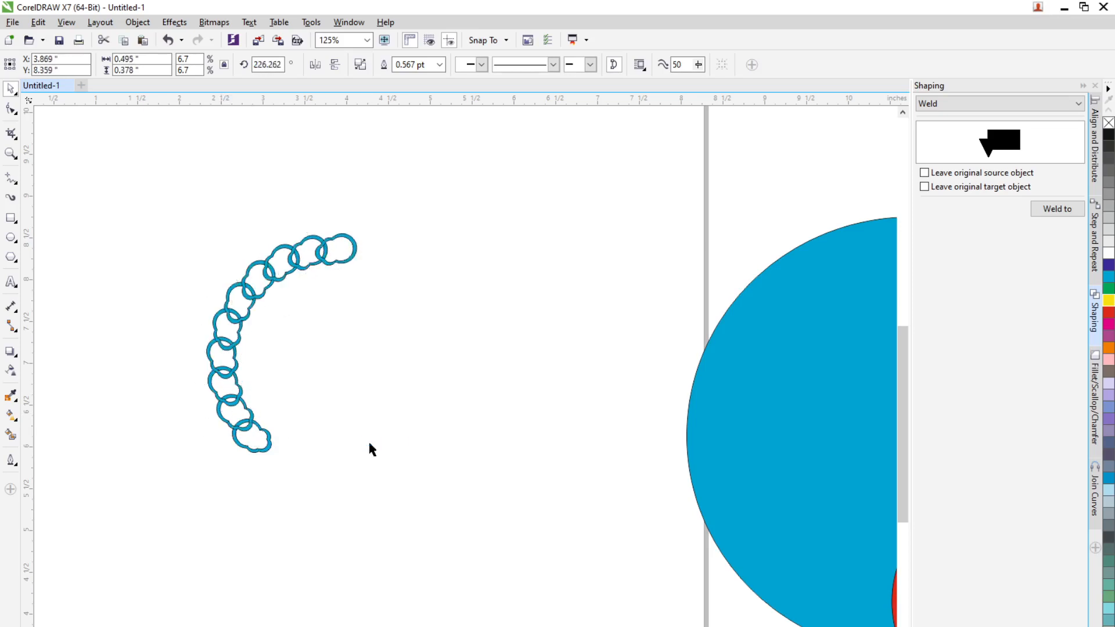
pyautogui.hotkey('ctrl', 'r')
pyautogui.hotkey('ctrl', 'r')
pyautogui.hotkey('ctrl', 'r')
pyautogui.hotkey('ctrl', 'r')
pyautogui.hotkey('ctrl', 'r')
pyautogui.hotkey('ctrl', 'r')
pyautogui.hotkey('ctrl', 'r')
pyautogui.hotkey('ctrl', 'r')
pyautogui.hotkey('ctrl', 'r')
pyautogui.hotkey('ctrl', 'r')
pyautogui.hotkey('ctrl', 'r')
pyautogui.hotkey('ctrl', 'r')
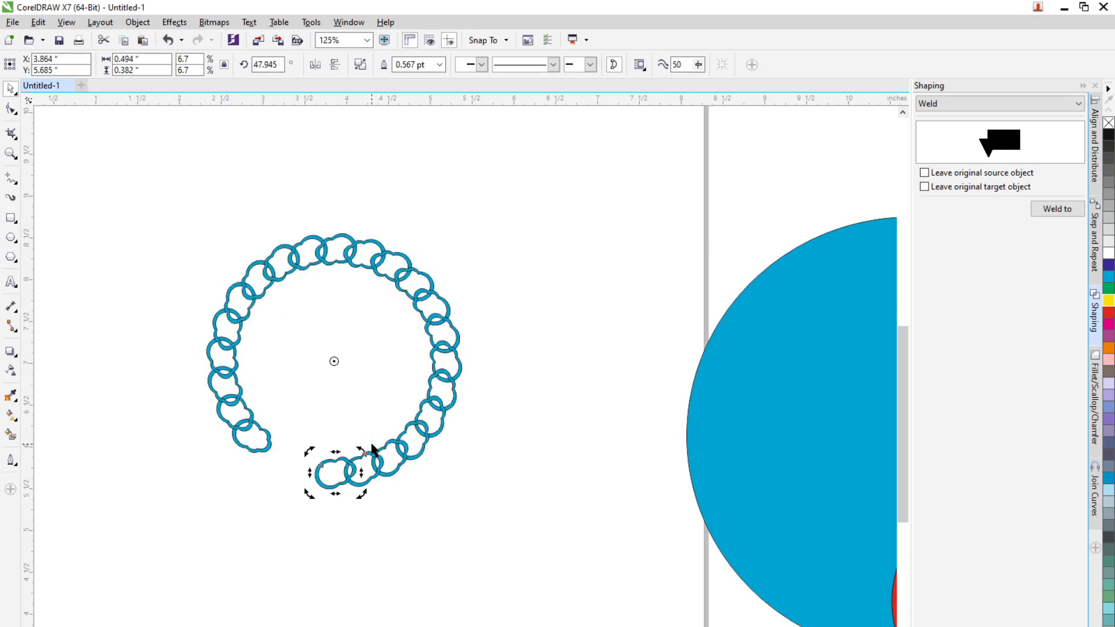
pyautogui.hotkey('ctrl', 'r')
pyautogui.hotkey('ctrl', 'r')
pyautogui.click(469, 506)
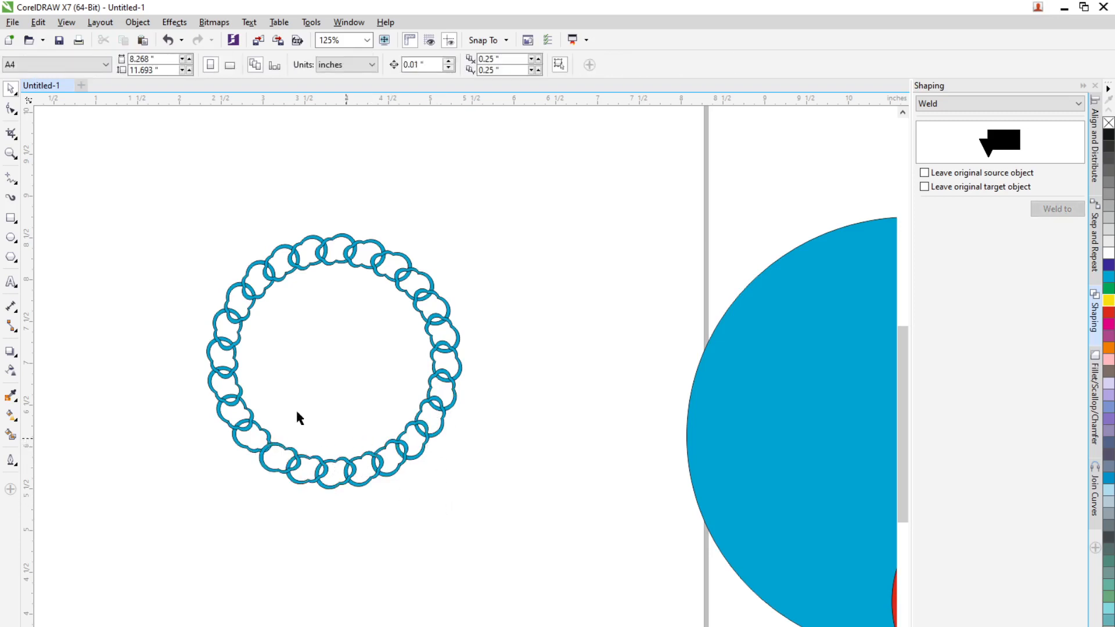
# Undo the circular chain of copies, the tiny ring's move and the deletion of the red and yellow shapes.
pyautogui.click(227, 376)
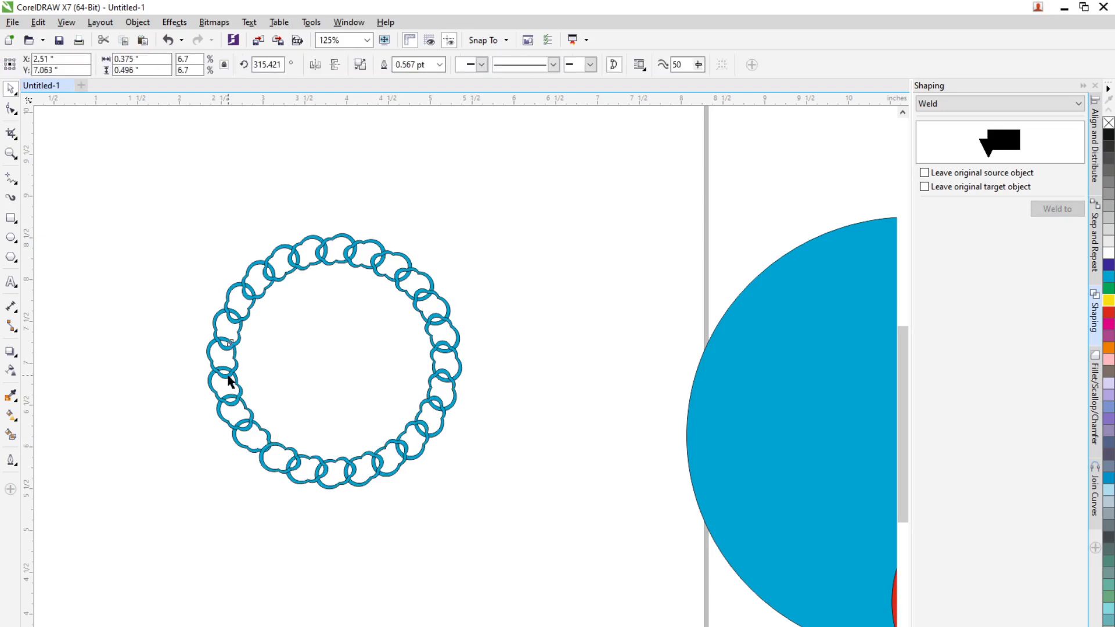
pyautogui.moveTo(243, 383); pyautogui.dragTo(236, 378)
pyautogui.click(358, 458)
pyautogui.click(446, 518)
pyautogui.hotkey('ctrl', 'z')
pyautogui.hotkey('ctrl', 'z')
pyautogui.hotkey('ctrl', 'z')
pyautogui.hotkey('ctrl', 'z')
pyautogui.hotkey('ctrl', 'z')
pyautogui.hotkey('ctrl', 'z')
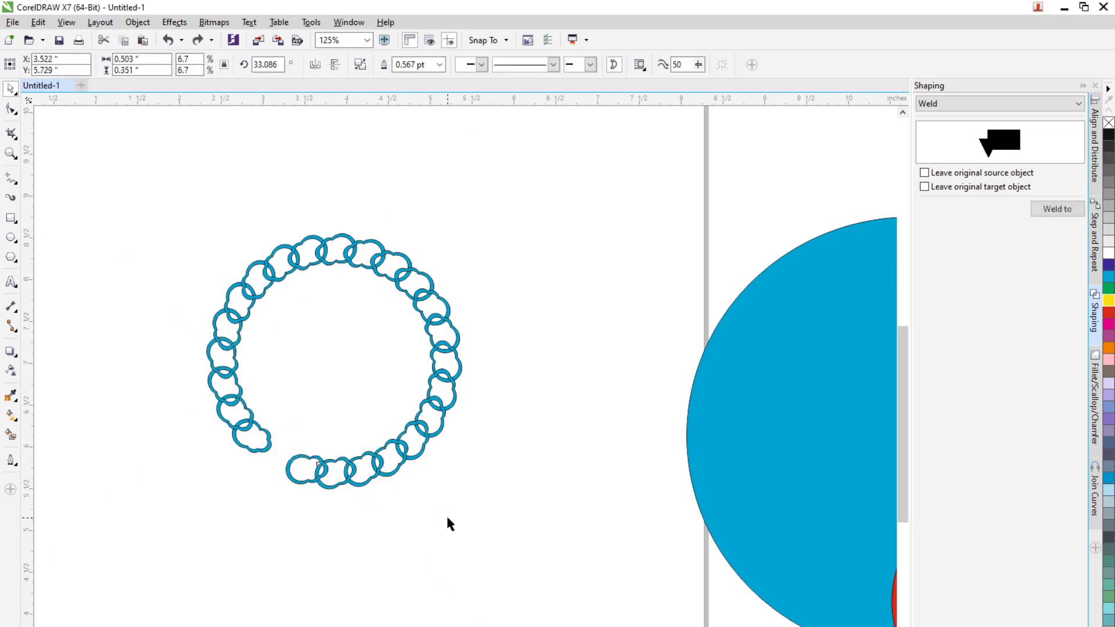
pyautogui.hotkey('ctrl', 'z')
pyautogui.hotkey('ctrl', 'z')
pyautogui.hotkey('ctrl', 'z')
pyautogui.hotkey('ctrl', 'z')
pyautogui.hotkey('ctrl', 'z')
pyautogui.hotkey('ctrl', 'z')
pyautogui.hotkey('ctrl', 'z')
pyautogui.hotkey('ctrl', 'z')
pyautogui.hotkey('ctrl', 'z')
pyautogui.hotkey('ctrl', 'z')
pyautogui.hotkey('ctrl', 'z')
pyautogui.hotkey('ctrl', 'z')
pyautogui.hotkey('ctrl', 'z')
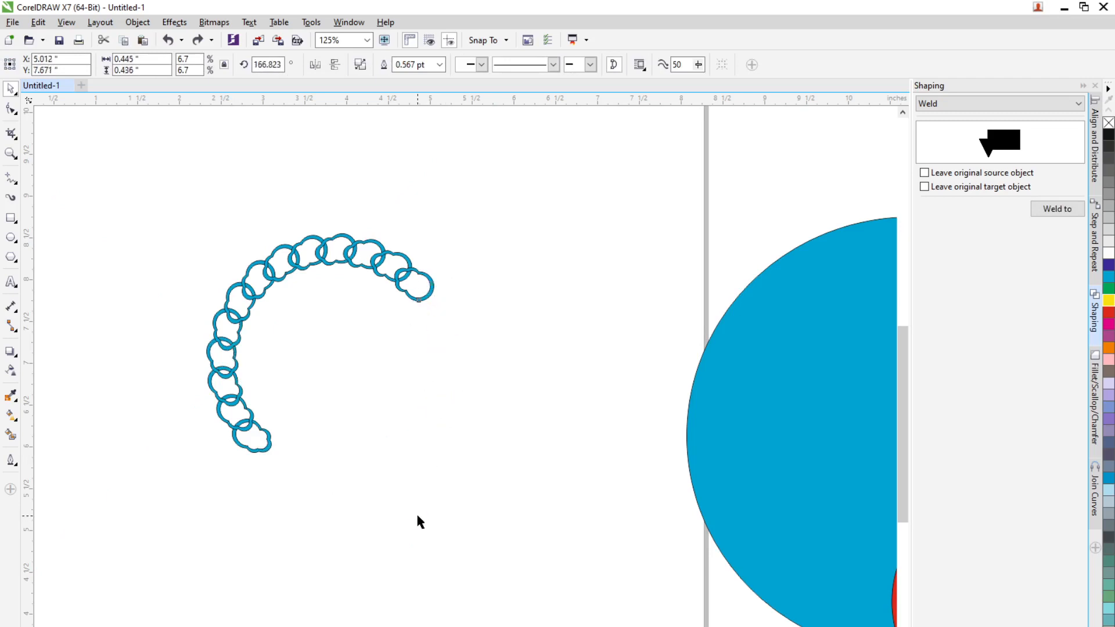
pyautogui.hotkey('ctrl', 'z')
pyautogui.hotkey('ctrl', 'z')
pyautogui.hotkey('ctrl', 'z')
pyautogui.hotkey('ctrl', 'z')
pyautogui.hotkey('ctrl', 'z')
pyautogui.hotkey('ctrl', 'z')
pyautogui.hotkey('ctrl', 'z')
pyautogui.hotkey('ctrl', 'z')
pyautogui.hotkey('ctrl', 'z')
pyautogui.hotkey('ctrl', 'z')
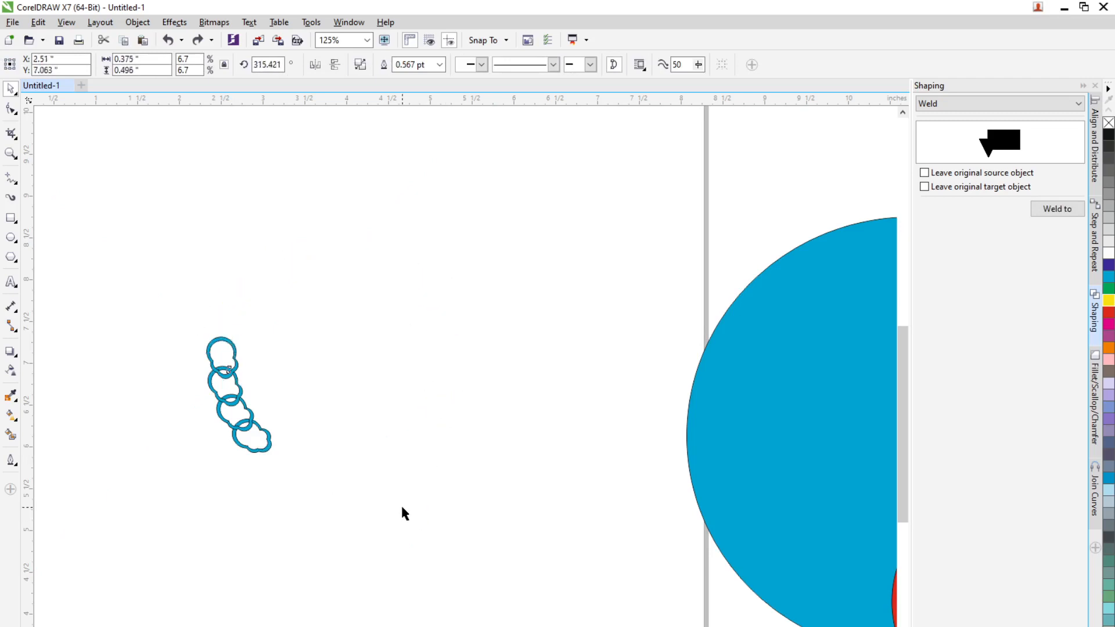
pyautogui.hotkey('ctrl', 'z')
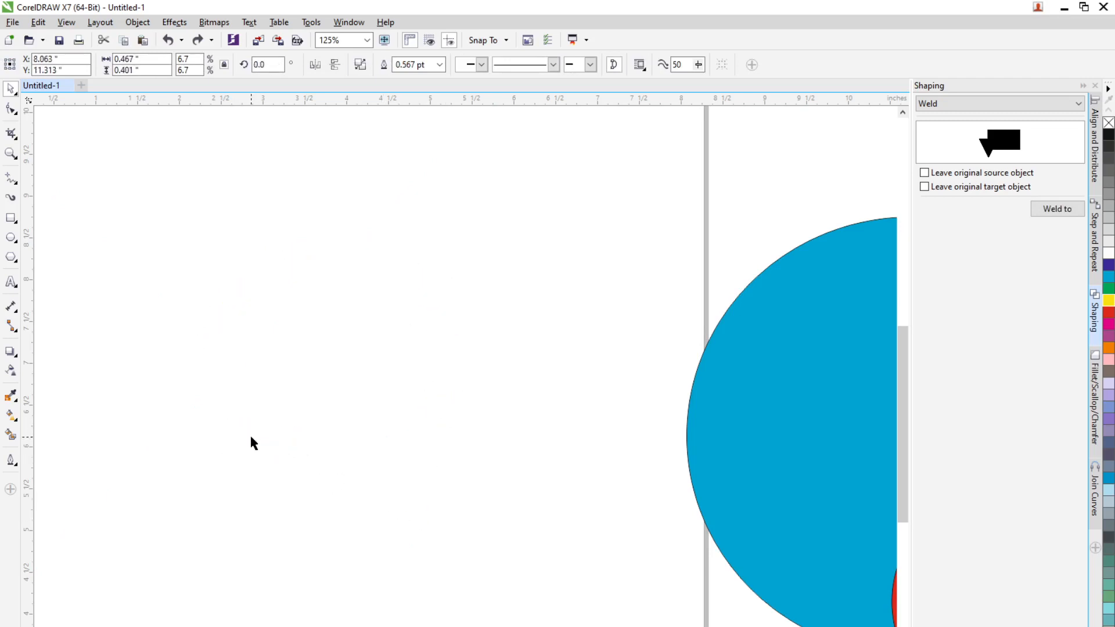
pyautogui.hotkey('ctrl', 'z')
# Delete the red and yellow nested cloud shapes from the page.
pyautogui.scroll(-3, 256, 474)
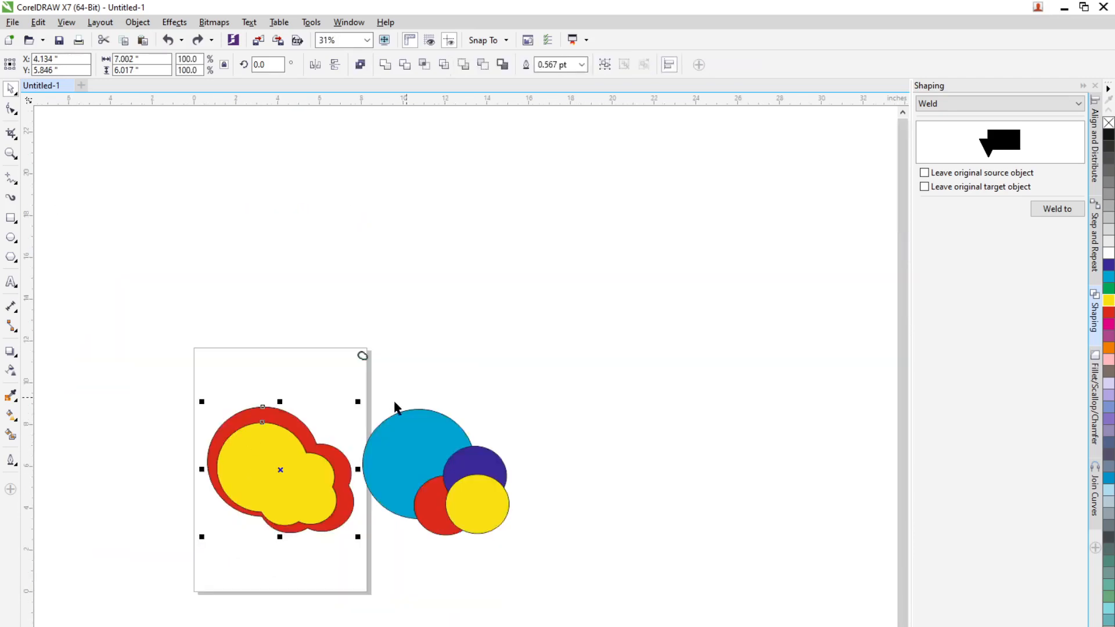
pyautogui.scroll(1, 370, 357)
pyautogui.moveTo(157, 366); pyautogui.dragTo(346, 622)
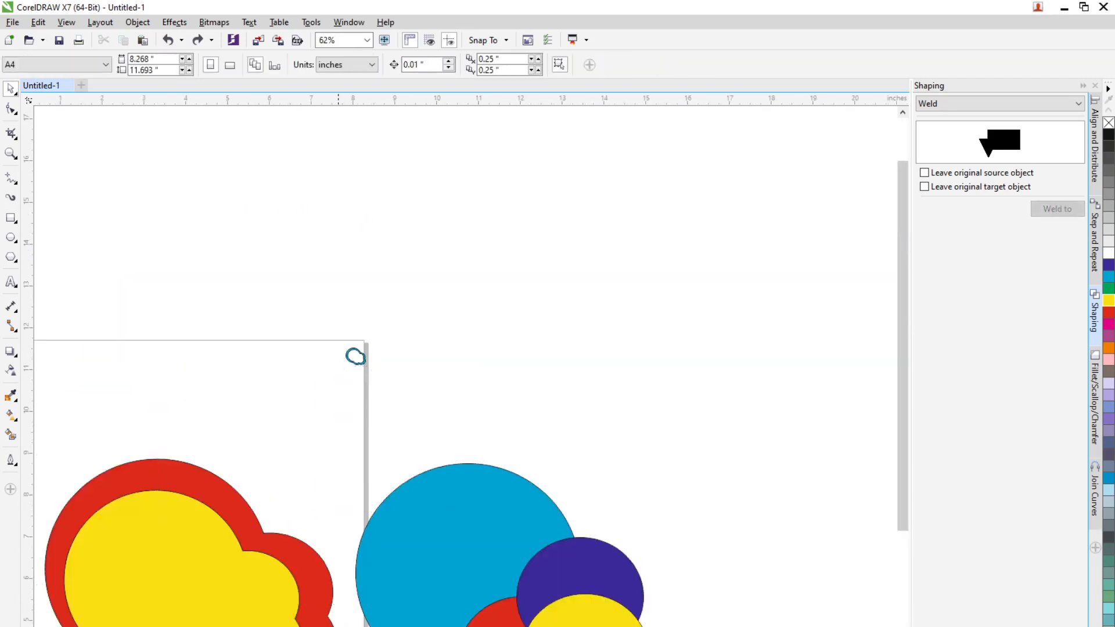
pyautogui.click(273, 601)
pyautogui.press('Delete')
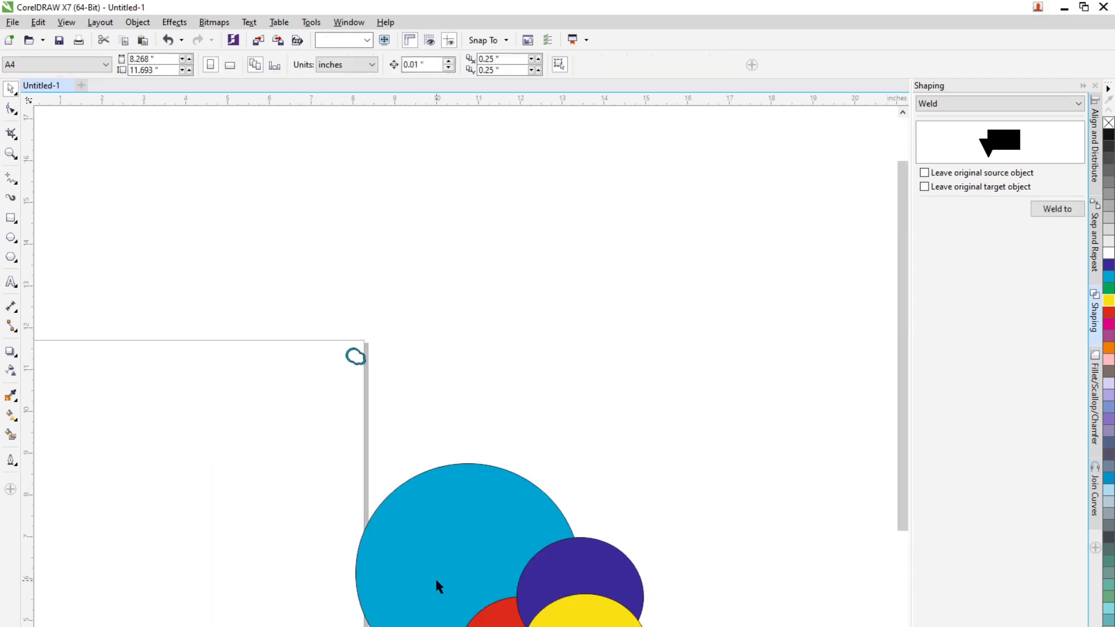
# Move the large blue circle onto the page and delete the red, yellow and purple circles.
pyautogui.moveTo(438, 565); pyautogui.dragTo(233, 500)
pyautogui.moveTo(688, 542); pyautogui.dragTo(450, 626)
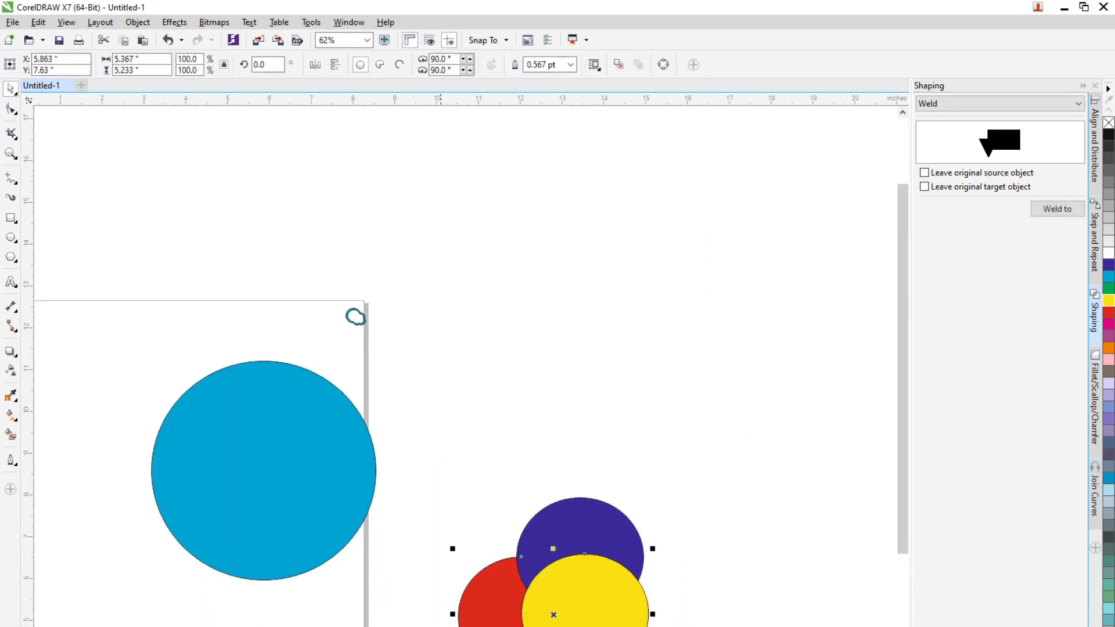
pyautogui.moveTo(296, 490); pyautogui.dragTo(249, 503)
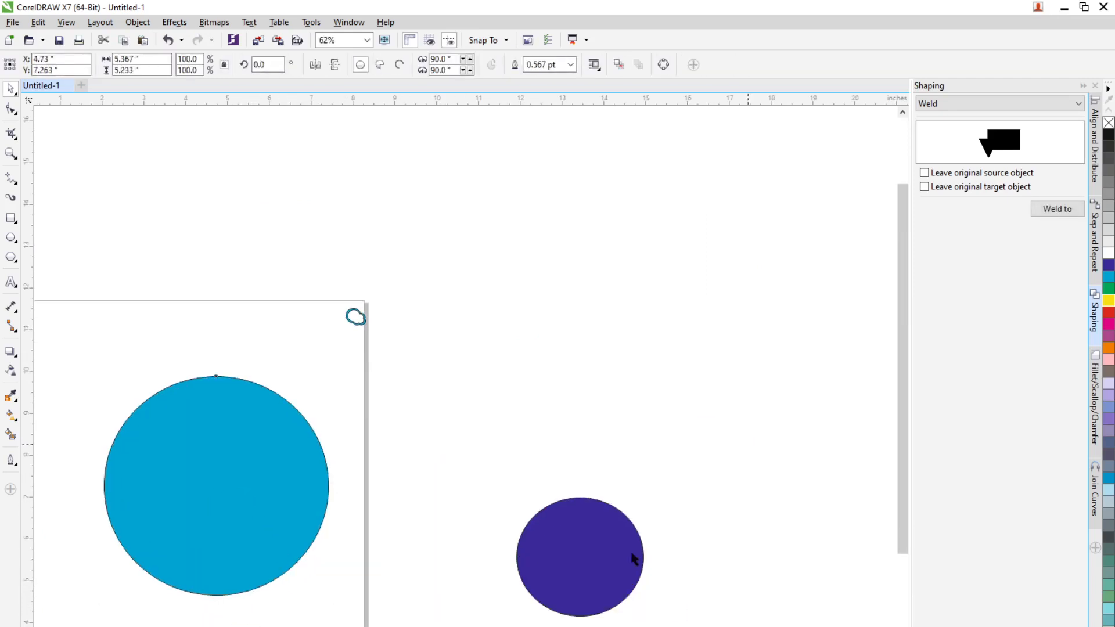
pyautogui.moveTo(748, 444); pyautogui.dragTo(508, 626)
pyautogui.press('Delete')
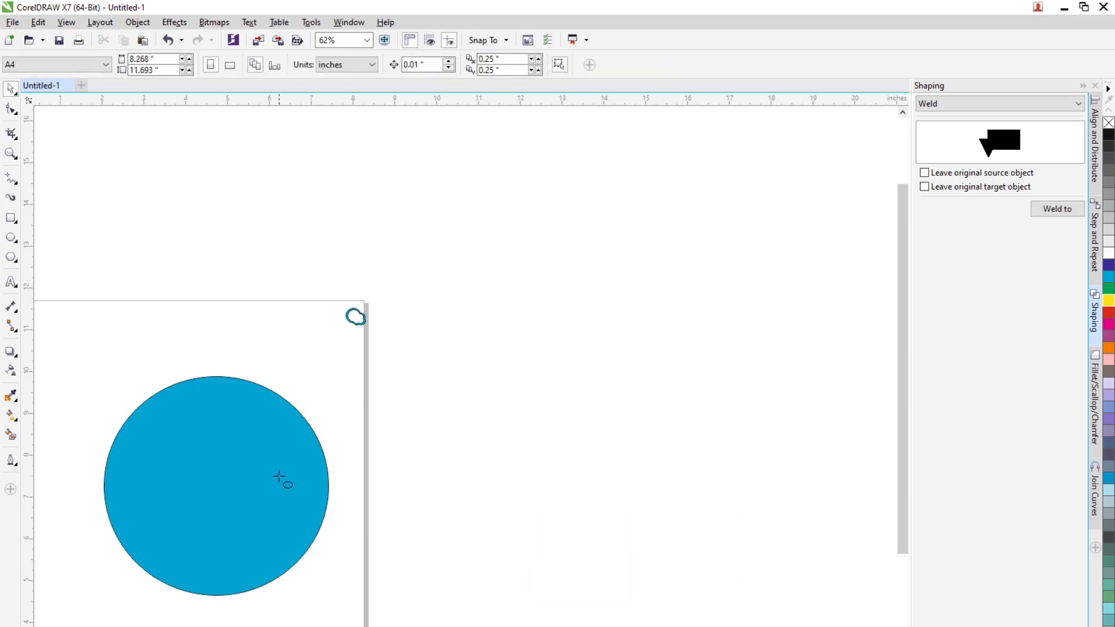
# Move the blue circle lower on the page and place the tiny cloud ring just outside its upper-right edge.
pyautogui.moveTo(279, 477); pyautogui.dragTo(486, 498)
pyautogui.press('Delete')
pyautogui.moveTo(399, 509); pyautogui.dragTo(624, 447)
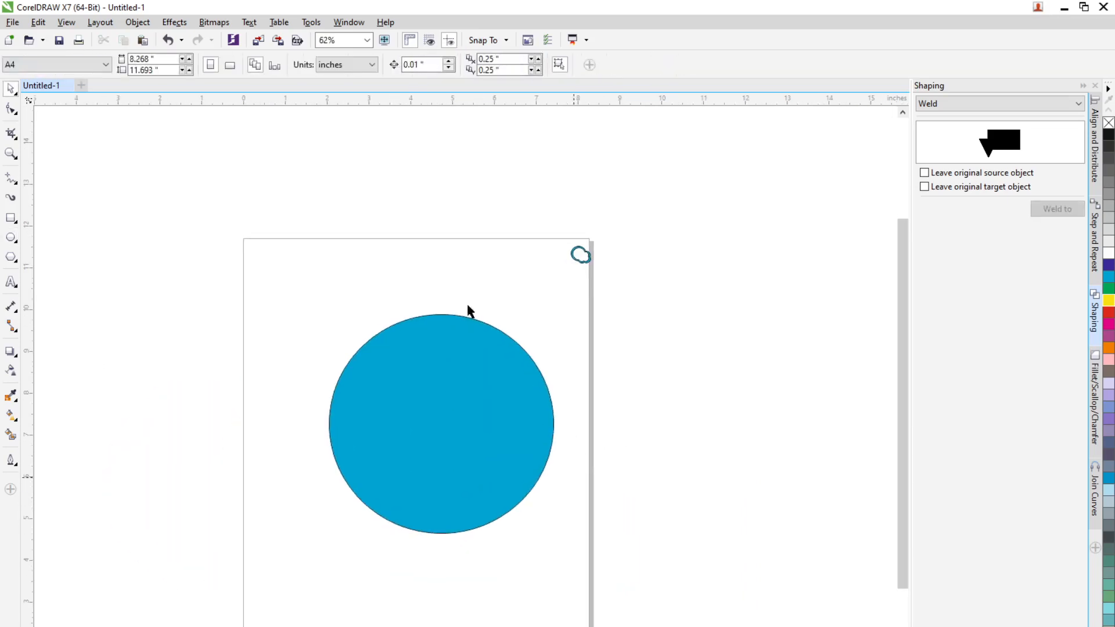
pyautogui.click(581, 254)
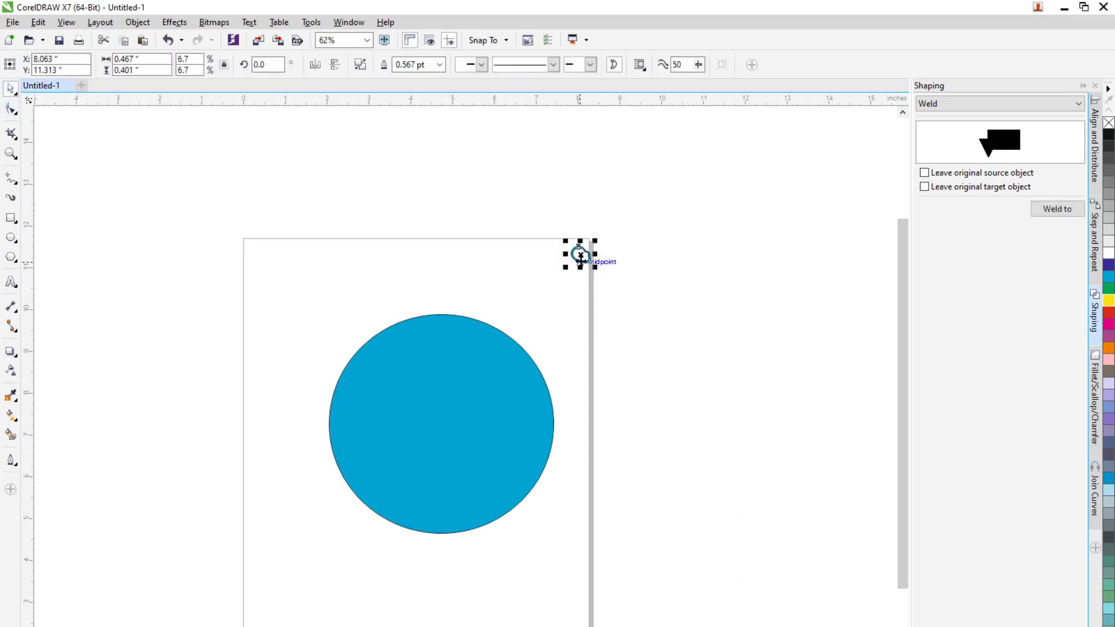
pyautogui.moveTo(518, 320); pyautogui.dragTo(517, 319)
pyautogui.moveTo(446, 416); pyautogui.dragTo(434, 454)
pyautogui.click(517, 321)
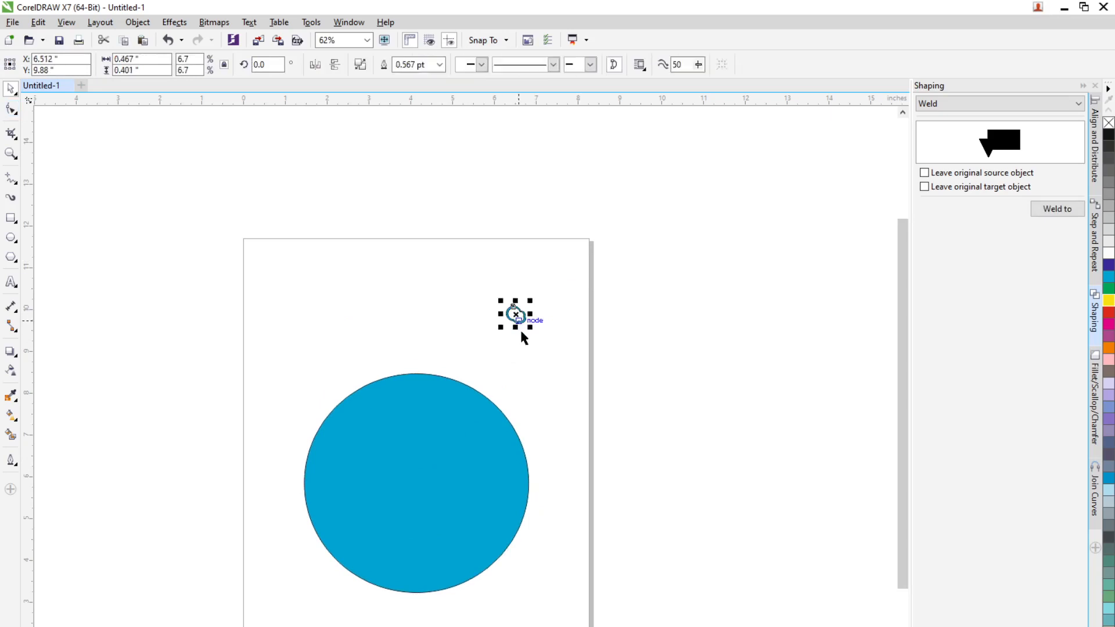
pyautogui.moveTo(523, 321); pyautogui.dragTo(500, 400)
# Set the tiny cloud ring's outline width to None.
pyautogui.scroll(4, 488, 412)
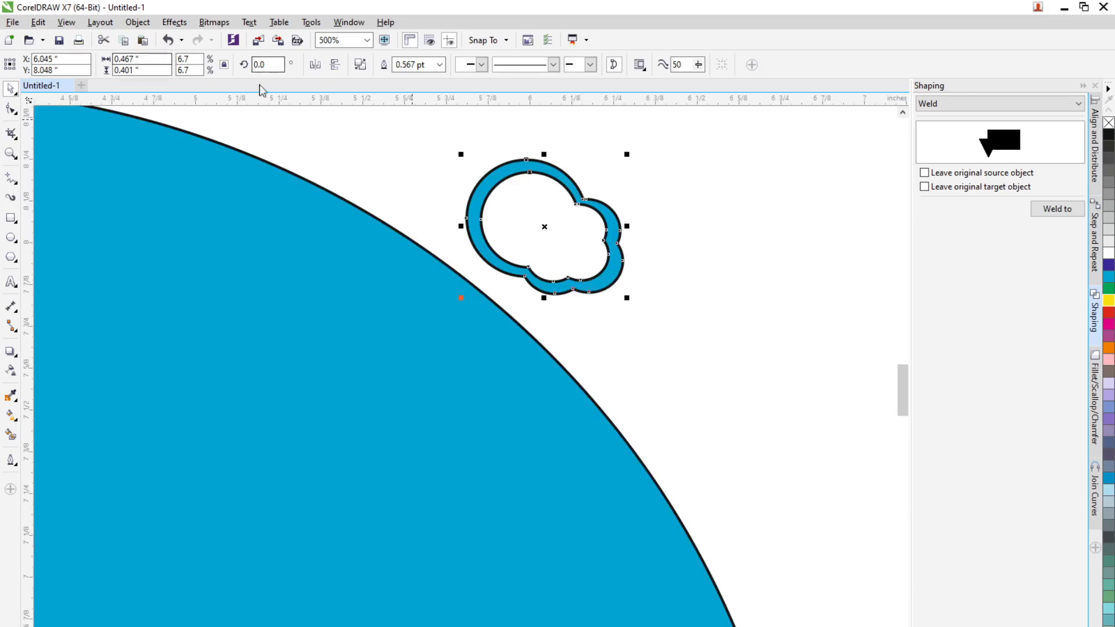
pyautogui.click(440, 65)
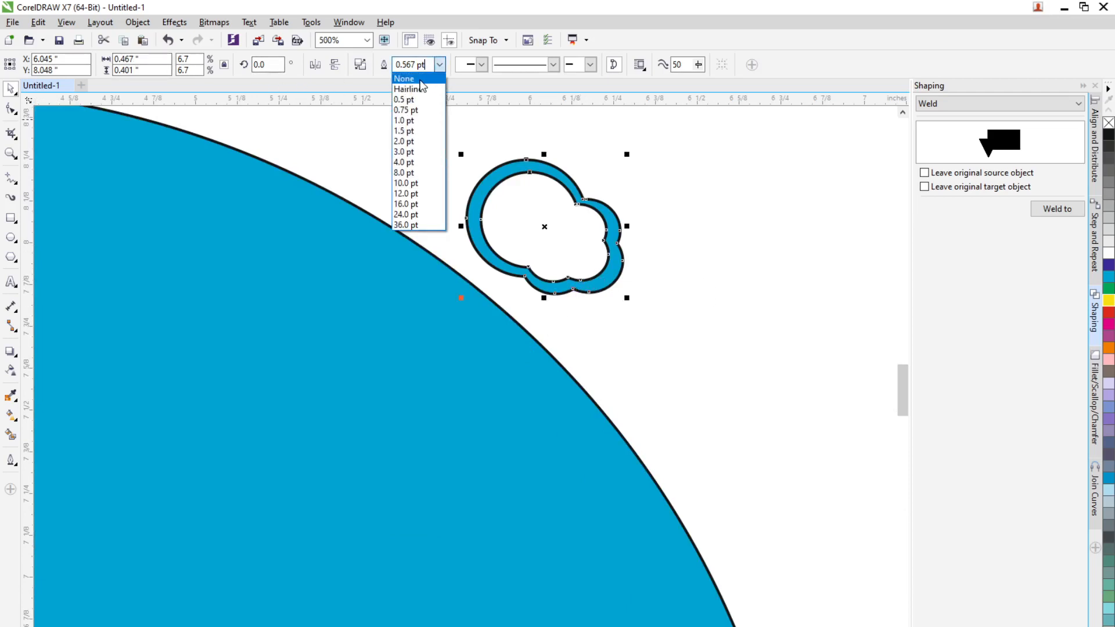
pyautogui.click(408, 77)
# Place a scaled-down copy of the cloud ring inside it, plus two even smaller rotated copies overlapping its lower-right end.
pyautogui.moveTo(602, 277); pyautogui.dragTo(564, 238)
pyautogui.click(637, 260)
pyautogui.click(558, 234)
pyautogui.click(569, 256)
pyautogui.rightClick(563, 237)
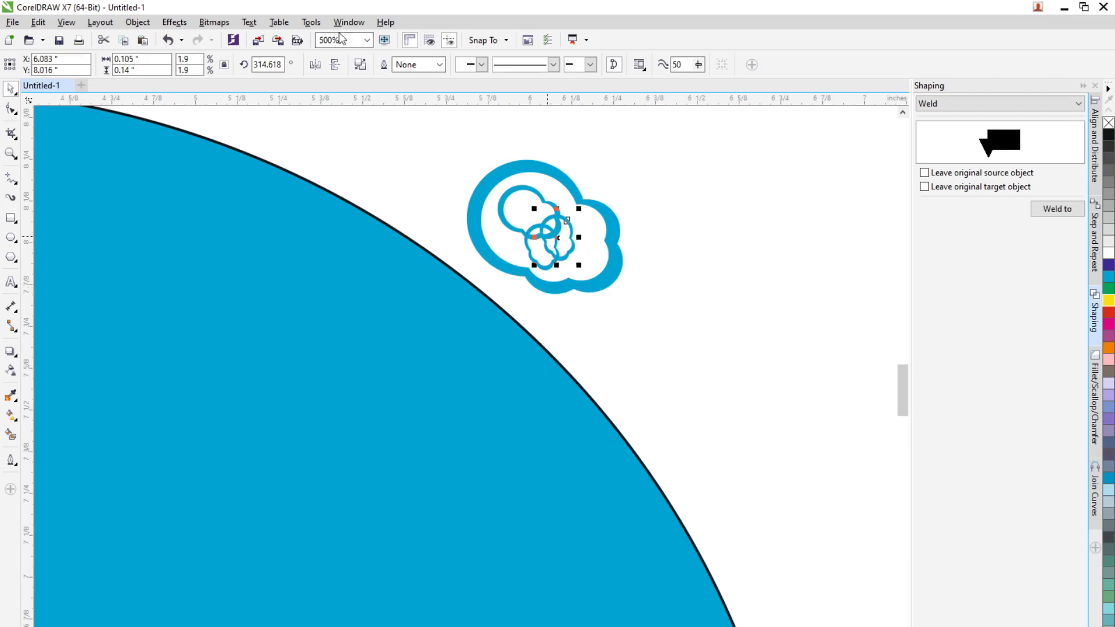
# Try mirroring the selected small cloud copy horizontally and vertically, and undo the mirroring.
pyautogui.click(320, 67)
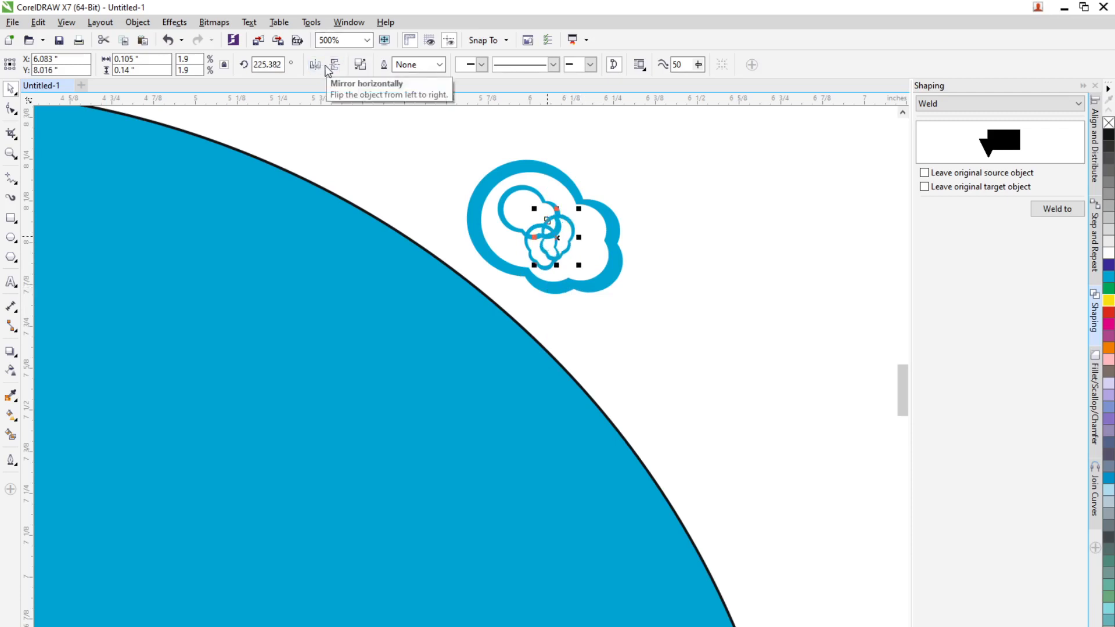
pyautogui.click(336, 70)
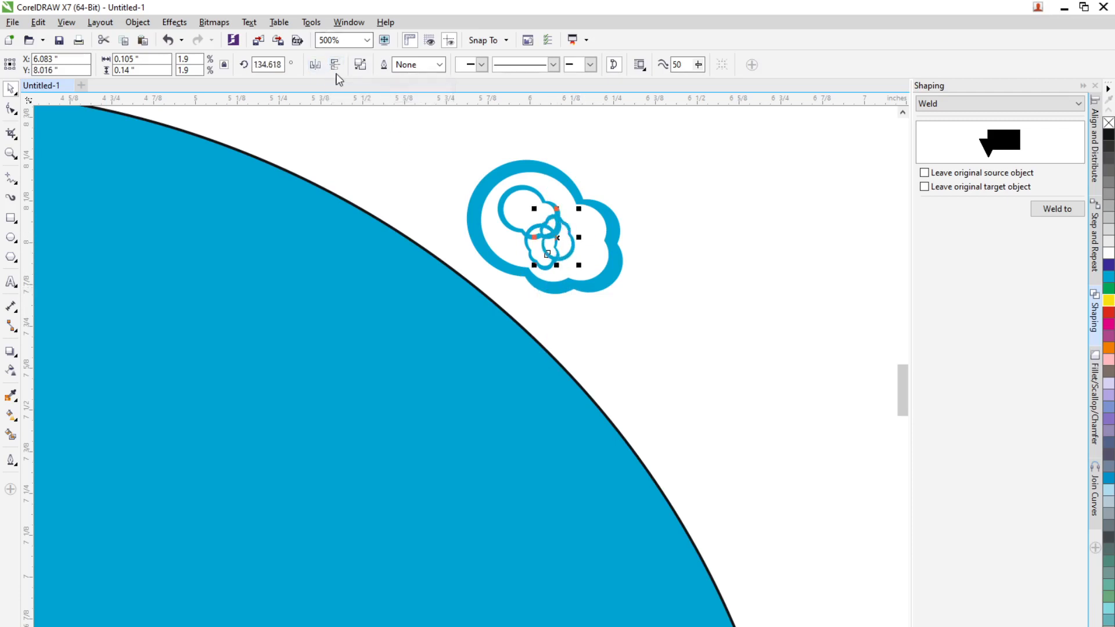
pyautogui.click(315, 67)
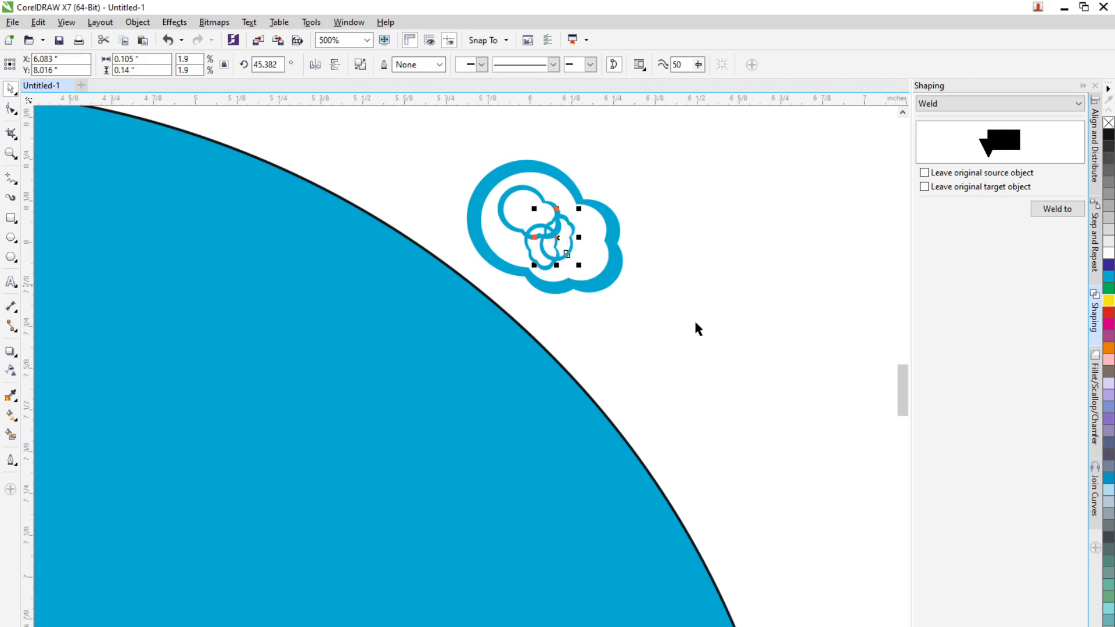
pyautogui.hotkey('ctrl', 'z')
pyautogui.hotkey('ctrl', 'z')
pyautogui.hotkey('ctrl', 'z')
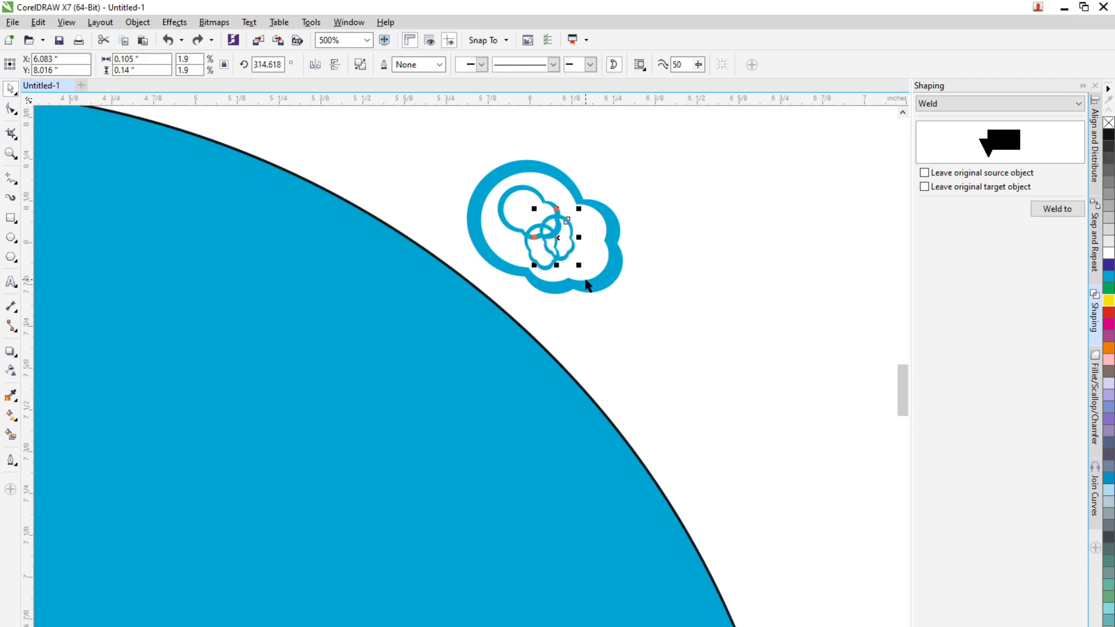
# Rotate the right-hand small cloud copy to about 2.6° so it fans away from the other small copy.
pyautogui.click(568, 254)
pyautogui.moveTo(579, 265); pyautogui.dragTo(566, 231)
pyautogui.click(704, 287)
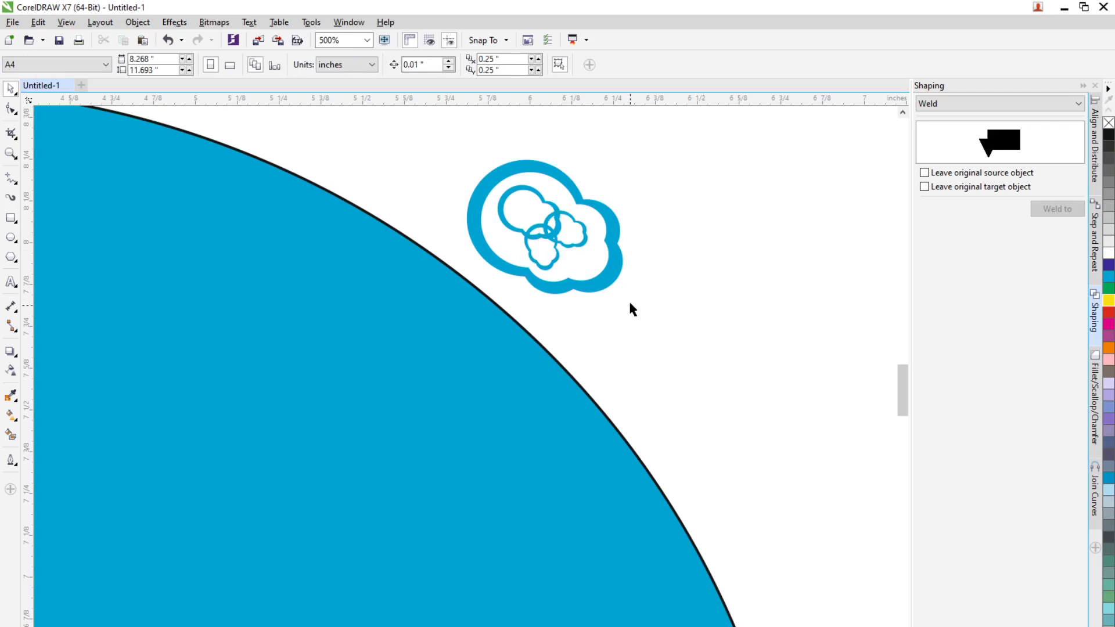
# Duplicate the two small cloud copies onto the outer lower-right edge of the large cloud ring.
pyautogui.click(584, 244)
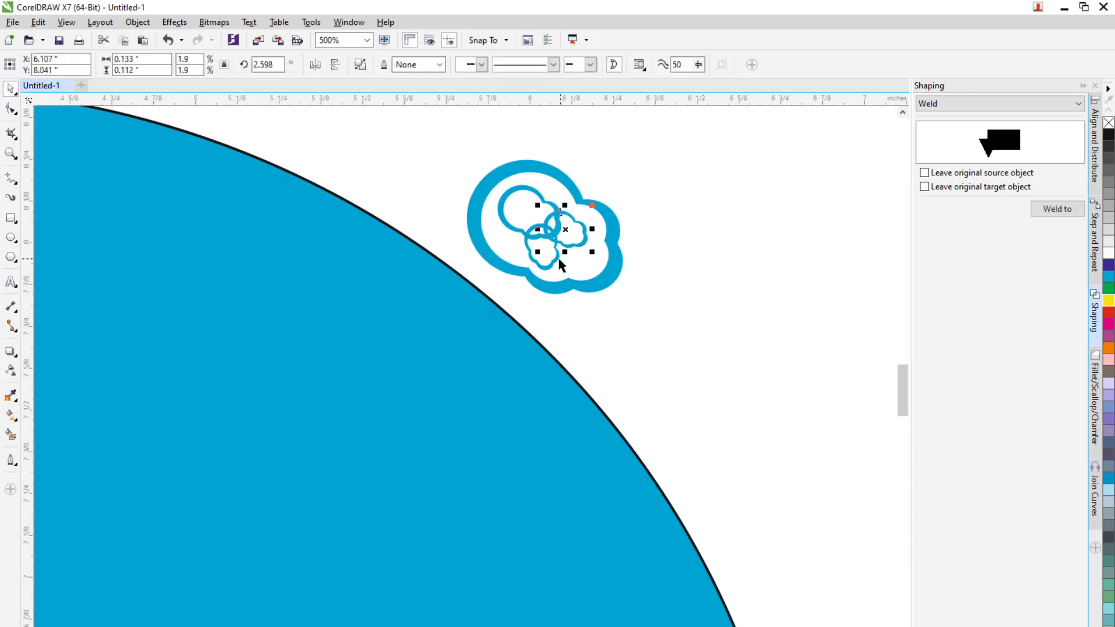
pyautogui.keyDown('shift'); pyautogui.click(559, 259); pyautogui.keyUp('shift')
pyautogui.moveTo(566, 246); pyautogui.dragTo(612, 288)
pyautogui.click(691, 314)
# Group the cloud ring with all of its small inner and outer cloud copies.
pyautogui.scroll(-2, 689, 308)
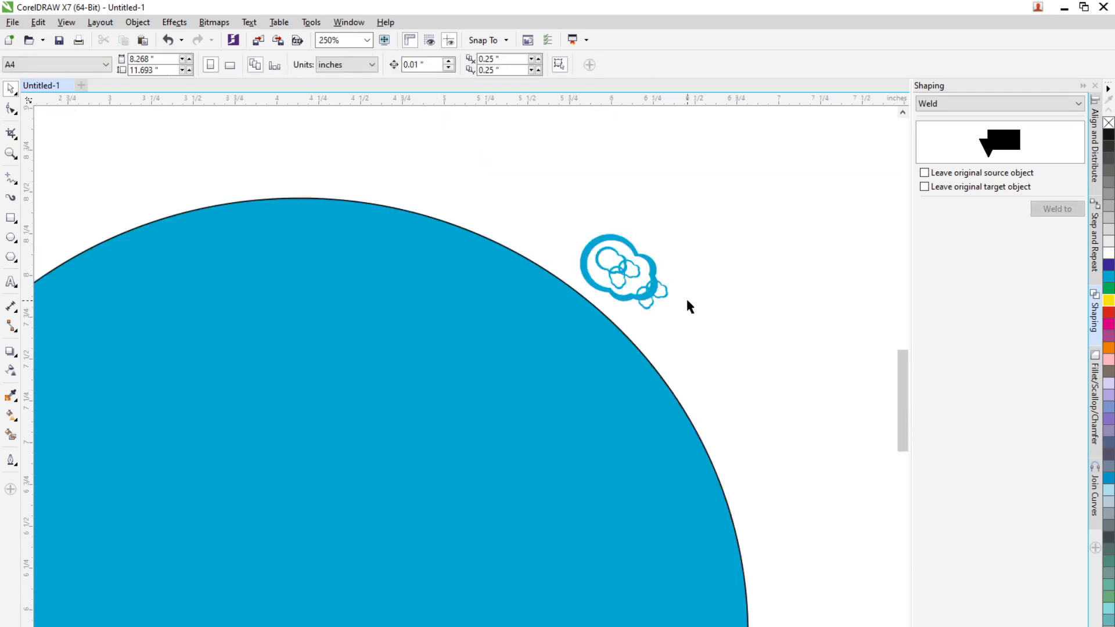
pyautogui.moveTo(728, 200); pyautogui.dragTo(576, 315)
pyautogui.click(138, 22)
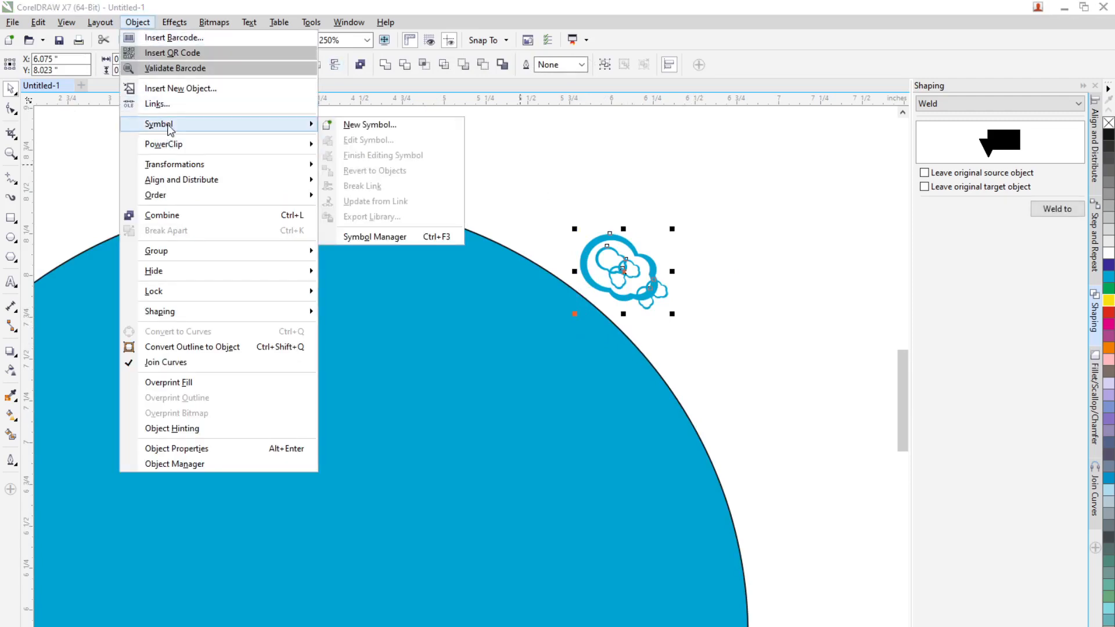
pyautogui.moveTo(170, 256)
pyautogui.click(372, 258)
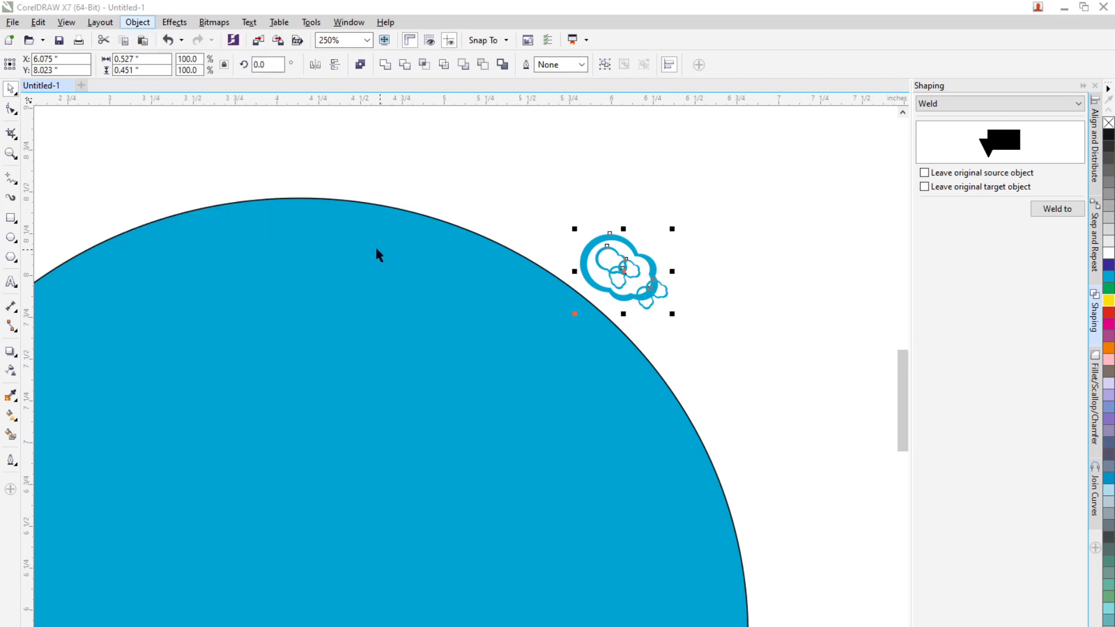
# Move the grouped motif's rotation center near the middle of the blue circle and create a rotated copy along the circle's edge.
pyautogui.scroll(-2, 647, 281)
pyautogui.click(635, 274)
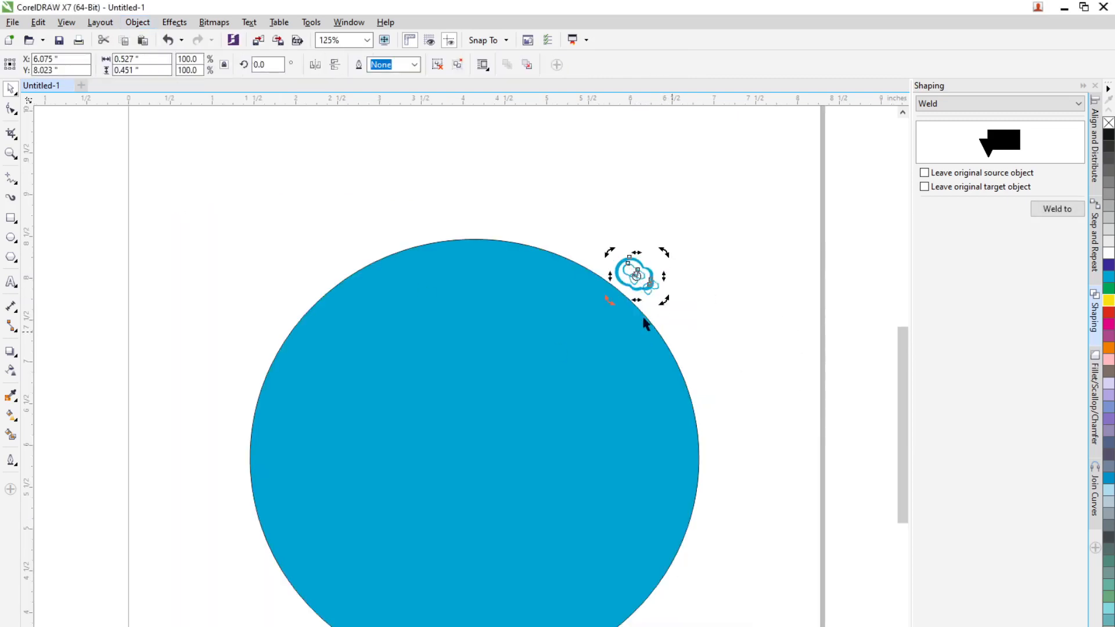
pyautogui.scroll(2, 639, 308)
pyautogui.scroll(-2, 640, 261)
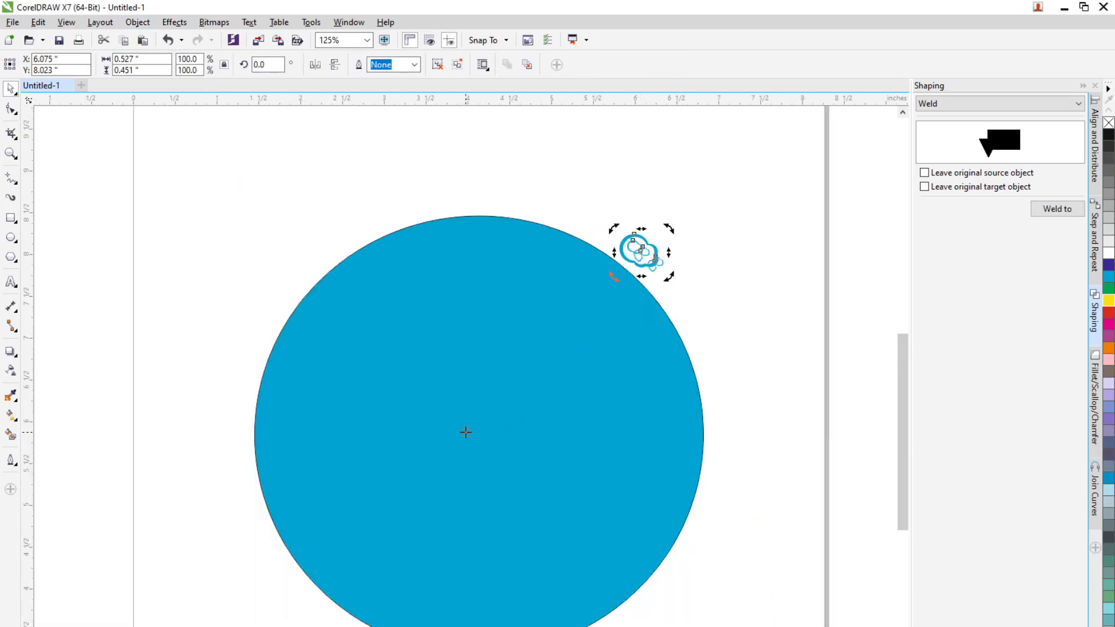
pyautogui.moveTo(669, 229); pyautogui.dragTo(708, 263)
# Repeat the rotated duplication until the cloud motifs form a complete ring around the blue circle.
pyautogui.hotkey('ctrl', 'r')
pyautogui.hotkey('ctrl', 'r')
pyautogui.hotkey('ctrl', 'r')
pyautogui.hotkey('ctrl', 'r')
pyautogui.hotkey('ctrl', 'r')
pyautogui.hotkey('ctrl', 'r')
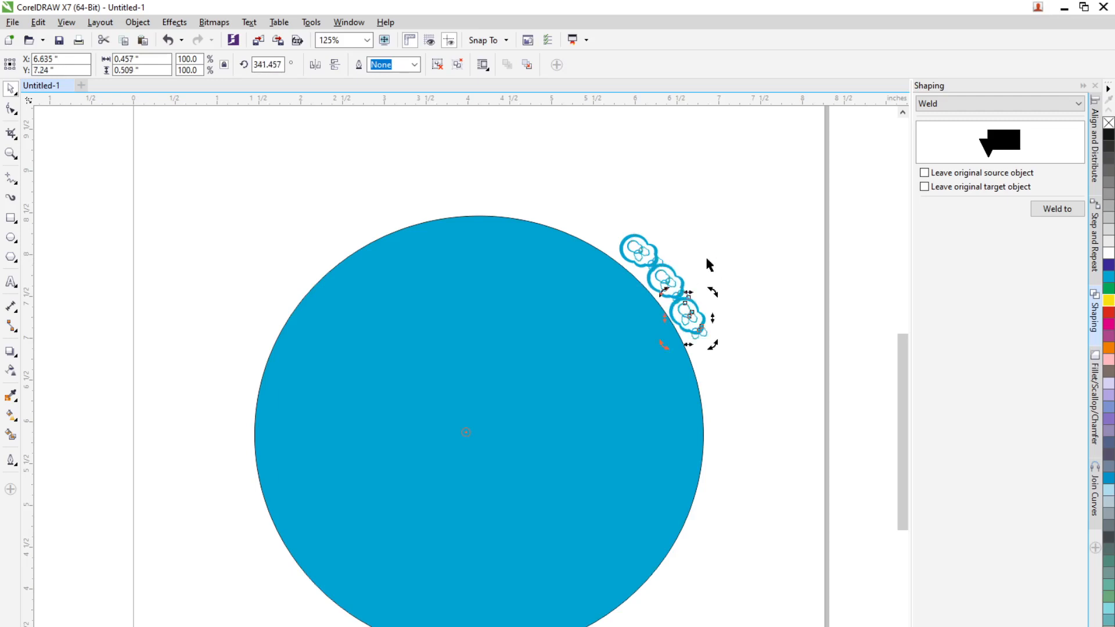
pyautogui.hotkey('ctrl', 'r')
pyautogui.hotkey('ctrl', 'r')
pyautogui.hotkey('ctrl', 'r')
pyautogui.hotkey('ctrl', 'r')
pyautogui.hotkey('ctrl', 'r')
pyautogui.hotkey('ctrl', 'r')
pyautogui.hotkey('ctrl', 'r')
pyautogui.hotkey('ctrl', 'r')
pyautogui.hotkey('ctrl', 'r')
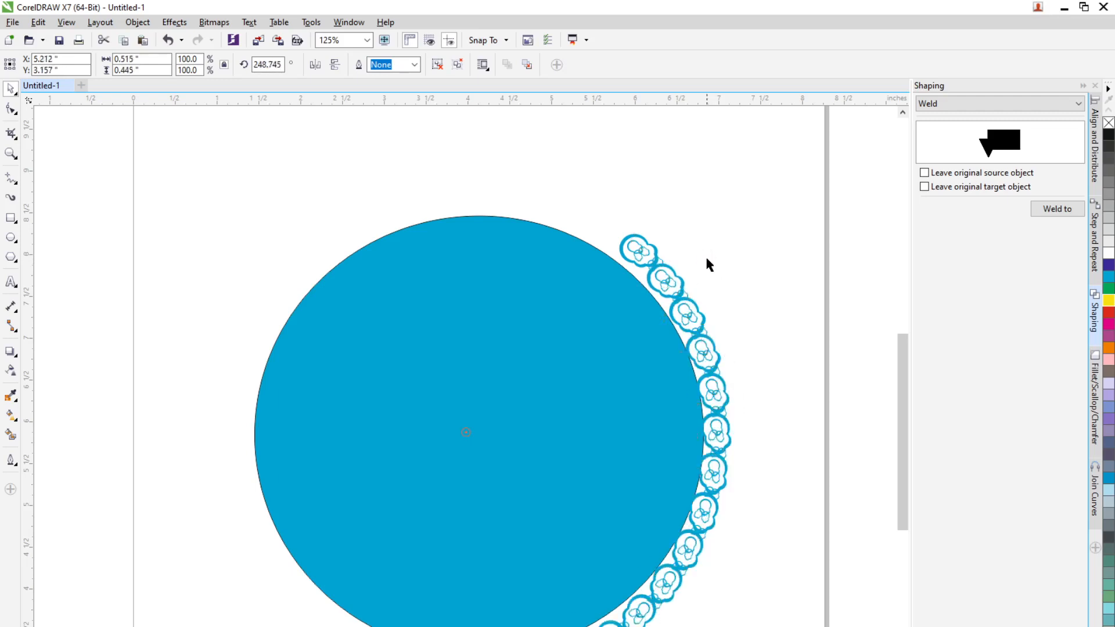
pyautogui.hotkey('ctrl', 'r')
pyautogui.hotkey('ctrl', 'r')
pyautogui.hotkey('ctrl', 'r')
pyautogui.hotkey('ctrl', 'r')
pyautogui.hotkey('ctrl', 'r')
pyautogui.hotkey('ctrl', 'r')
pyautogui.hotkey('ctrl', 'r')
pyautogui.hotkey('ctrl', 'r')
pyautogui.hotkey('ctrl', 'r')
pyautogui.hotkey('ctrl', 'r')
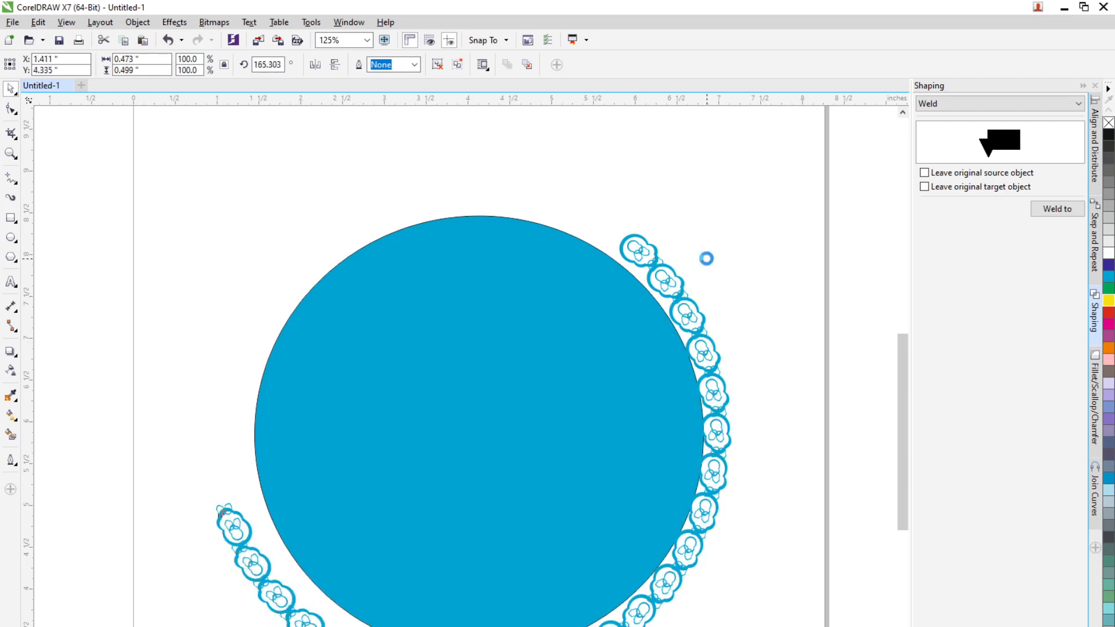
pyautogui.hotkey('ctrl', 'r')
pyautogui.hotkey('ctrl', 'r')
pyautogui.hotkey('ctrl', 'r')
pyautogui.hotkey('ctrl', 'r')
pyautogui.hotkey('ctrl', 'r')
pyautogui.hotkey('ctrl', 'r')
pyautogui.hotkey('ctrl', 'r')
pyautogui.hotkey('ctrl', 'r')
pyautogui.hotkey('ctrl', 'r')
pyautogui.hotkey('ctrl', 'r')
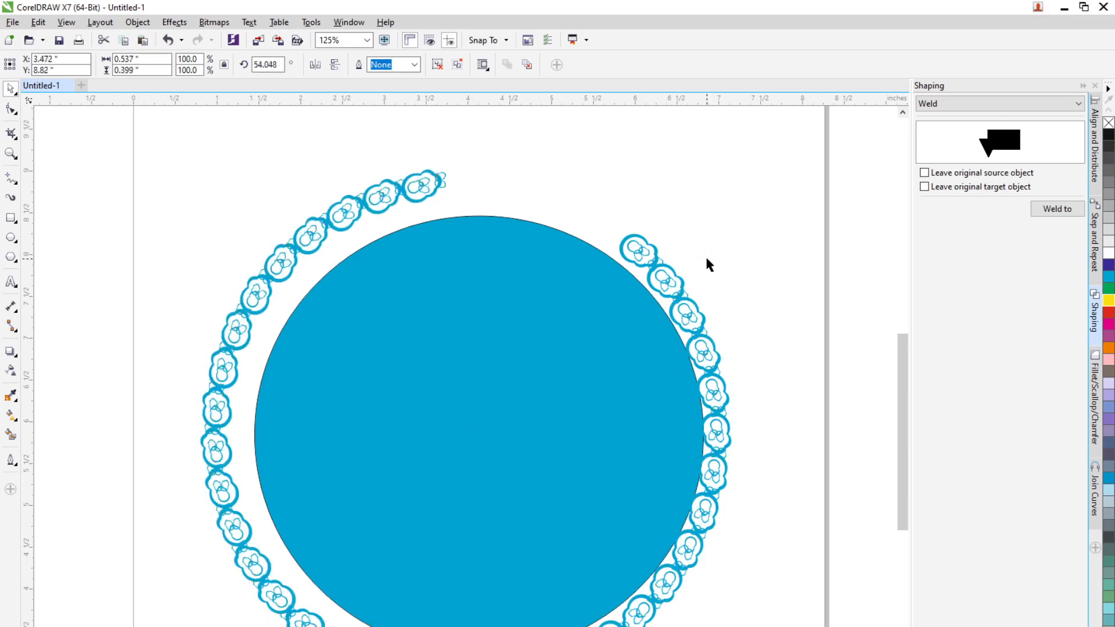
pyautogui.hotkey('ctrl', 'r')
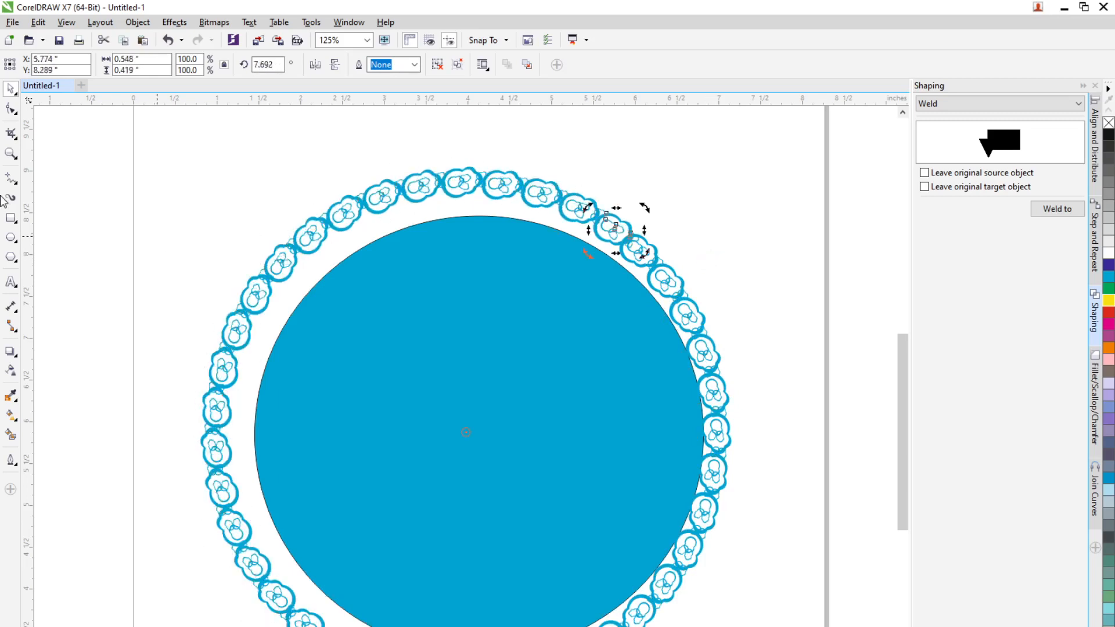
pyautogui.click(722, 176)
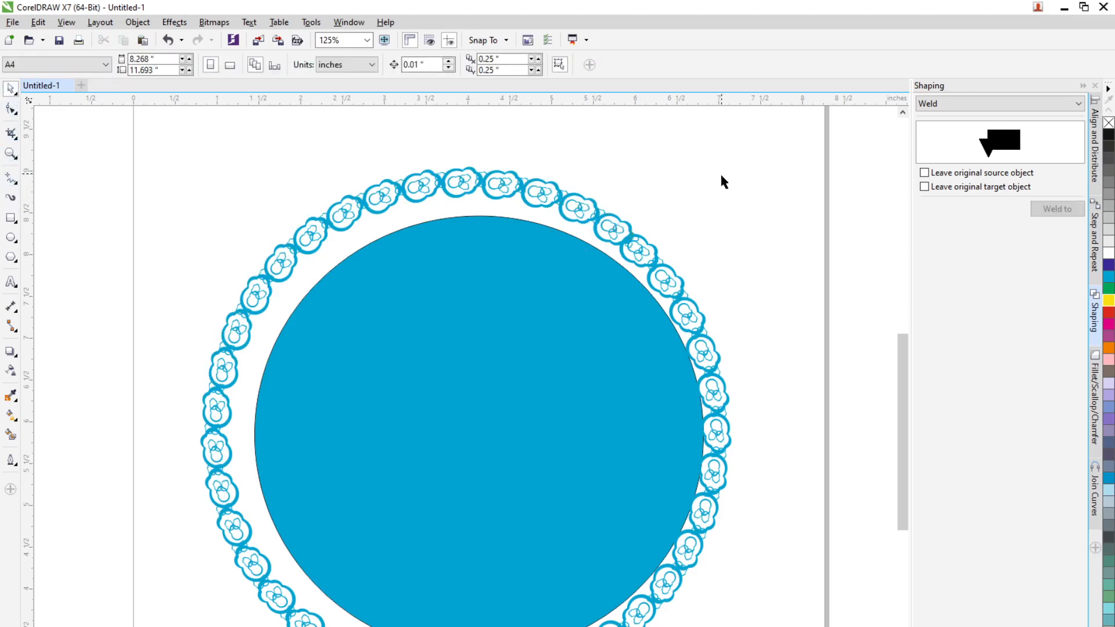
# Shift the blue circle slightly left to center it inside the ring of motifs.
pyautogui.moveTo(533, 453); pyautogui.dragTo(522, 452)
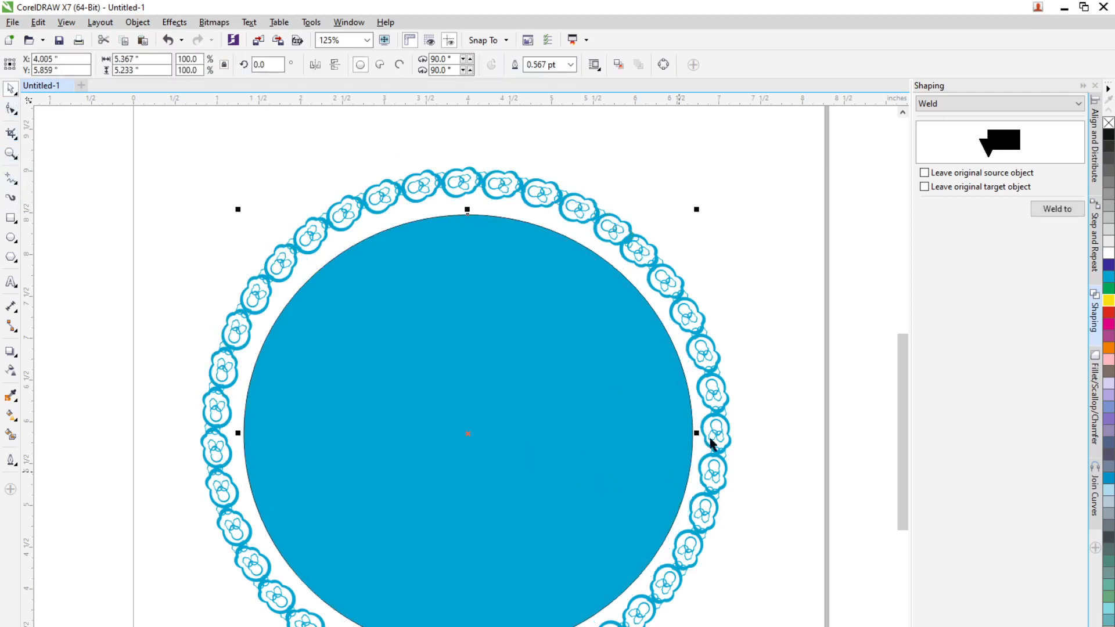
pyautogui.click(789, 388)
pyautogui.scroll(-2, 709, 391)
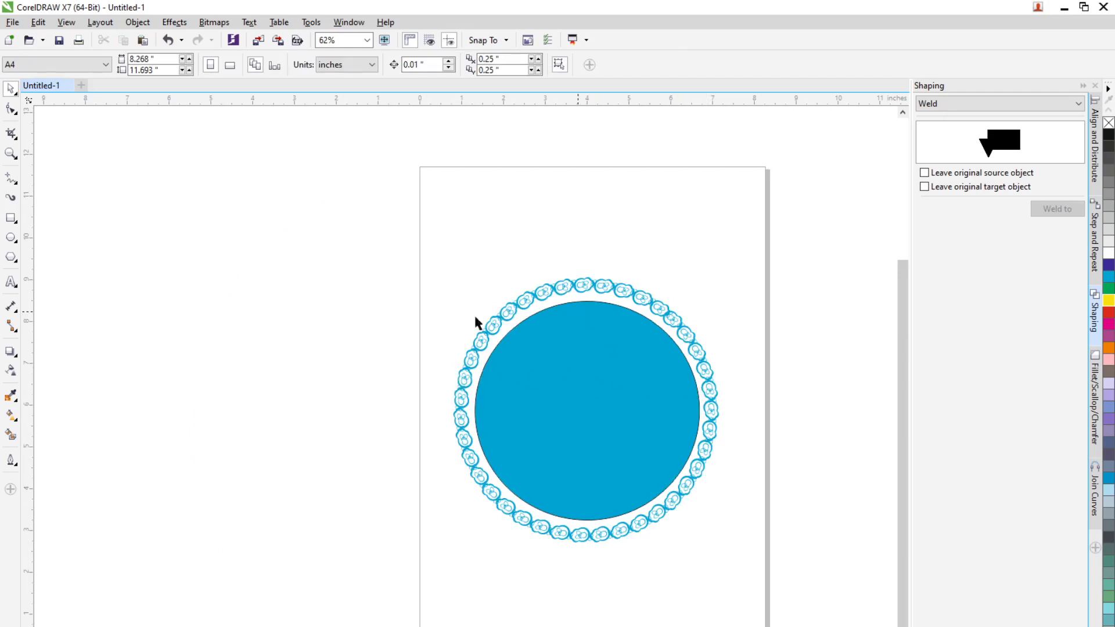
# Move the blue circle and its motif ring lower on the page, and undo the move.
pyautogui.moveTo(690, 556); pyautogui.dragTo(796, 615)
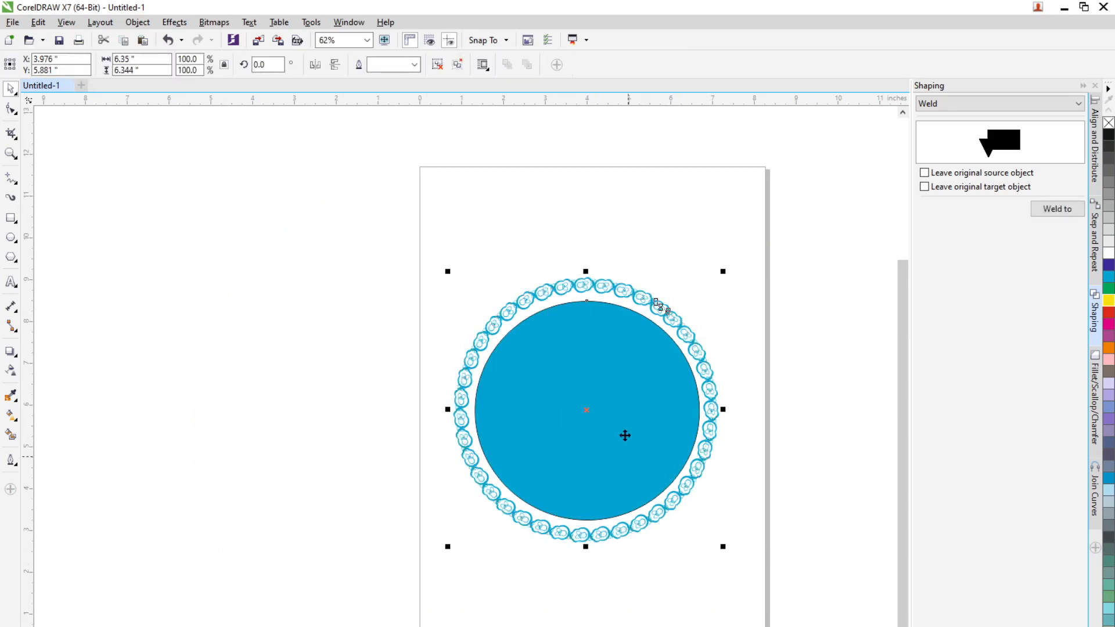
pyautogui.moveTo(625, 431); pyautogui.dragTo(610, 507)
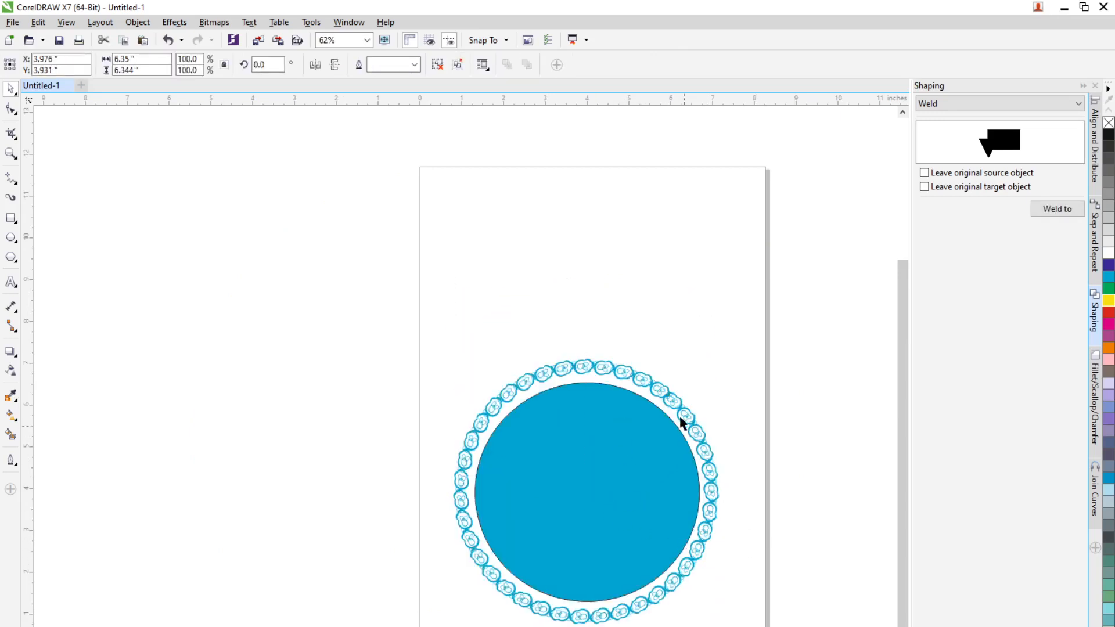
pyautogui.click(663, 390)
pyautogui.hotkey('ctrl', 'z')
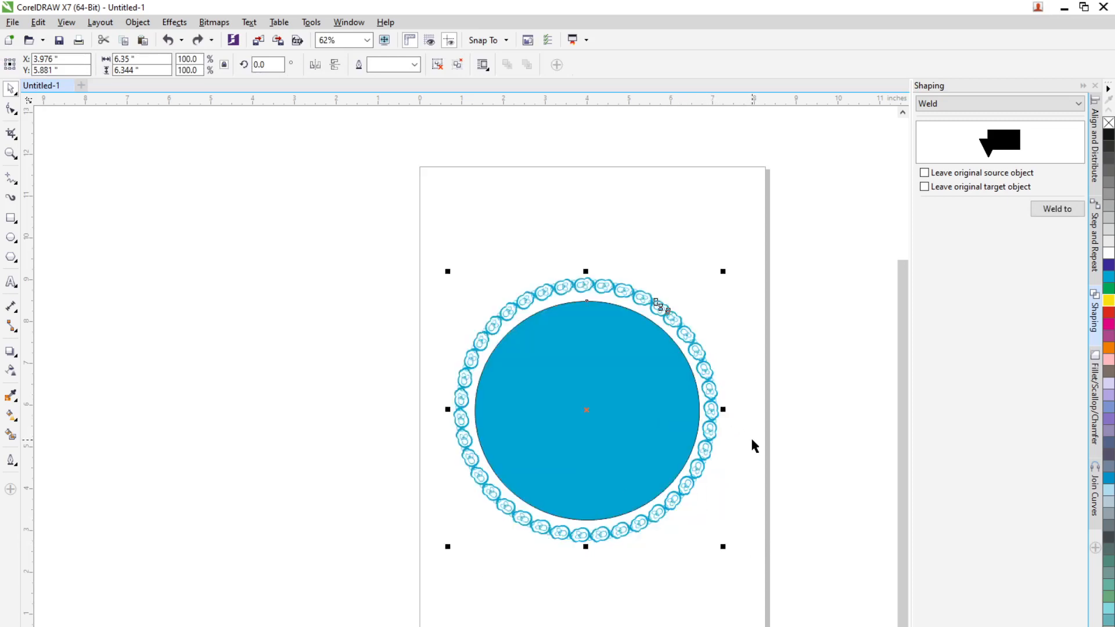
# Ungroup the circle and motif ring, and place a copy of one lower-right motif outside the page's right edge.
pyautogui.click(754, 509)
pyautogui.click(678, 497)
pyautogui.hotkey('ctrl', 'u')
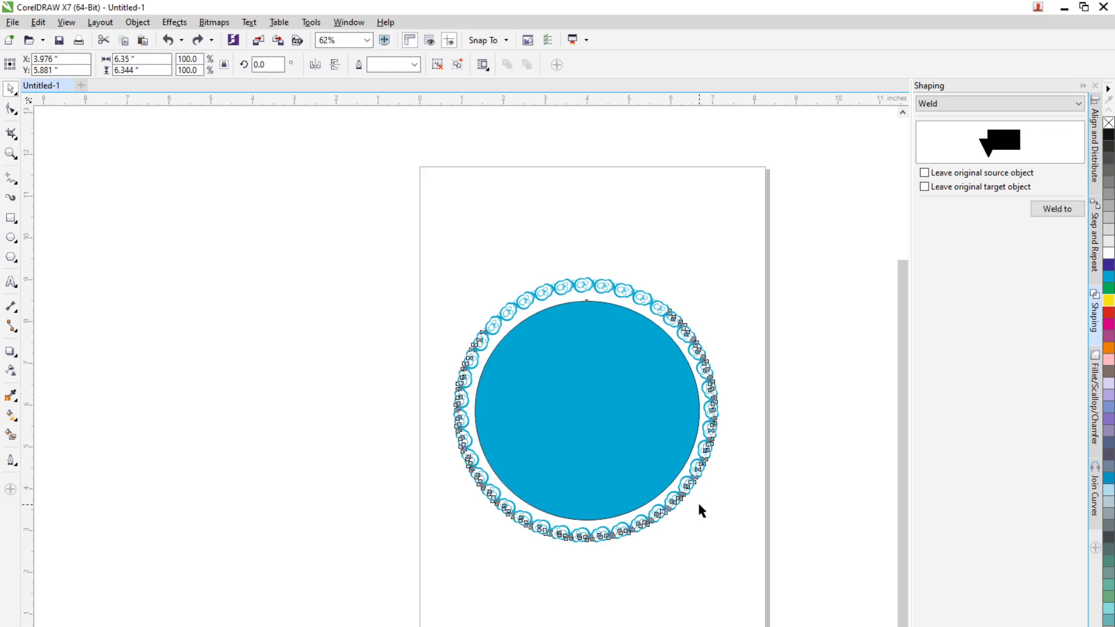
pyautogui.click(699, 521)
pyautogui.click(673, 501)
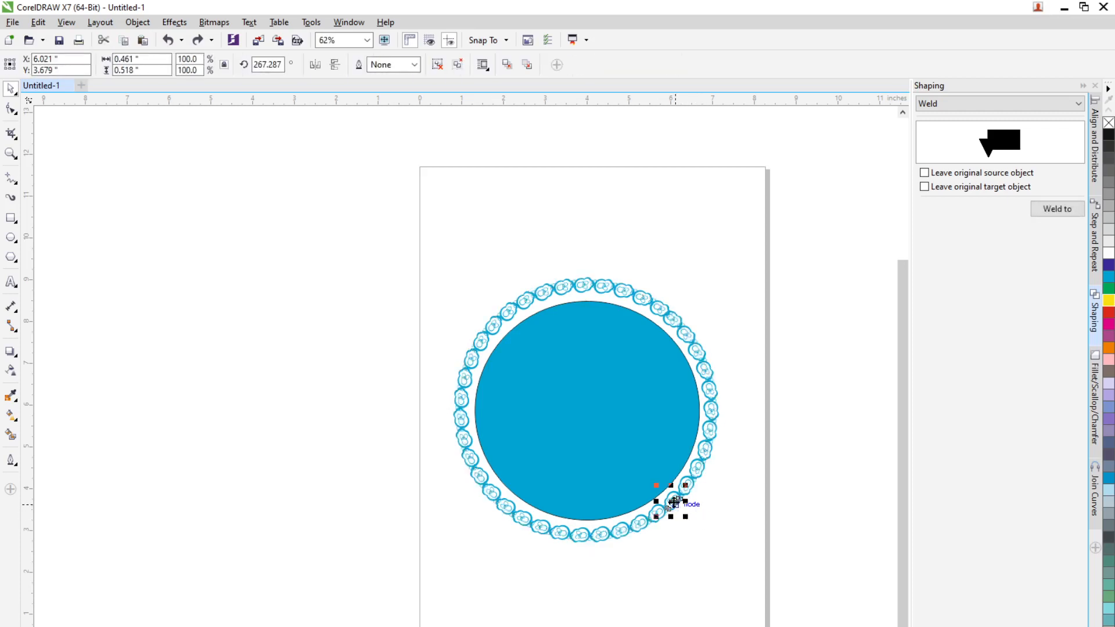
pyautogui.moveTo(674, 501); pyautogui.dragTo(793, 497)
# Move the whole circle and motif ring toward the page's lower left, and place the single motif beyond the ring's upper left.
pyautogui.moveTo(370, 232); pyautogui.dragTo(739, 580)
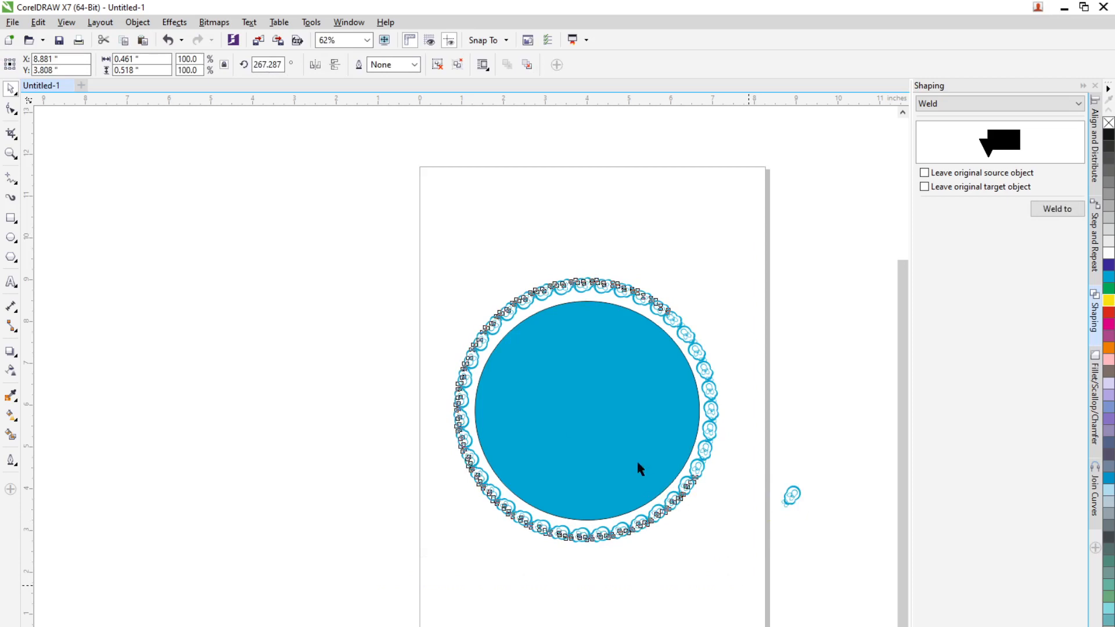
pyautogui.moveTo(633, 406); pyautogui.dragTo(582, 482)
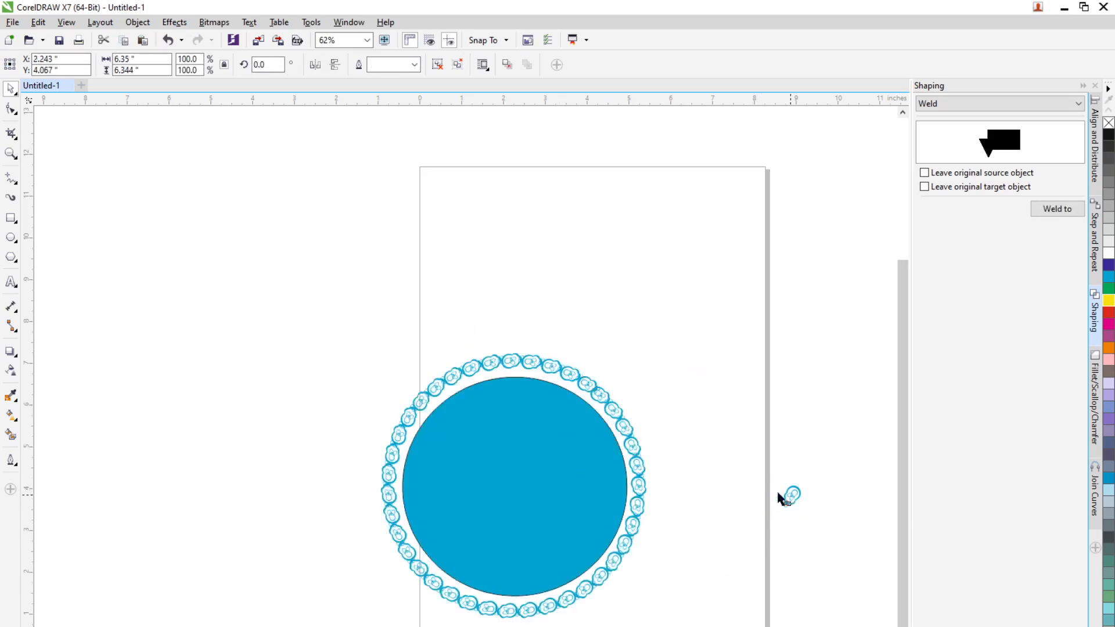
pyautogui.moveTo(778, 496); pyautogui.dragTo(397, 350)
# Rotate the single cloud motif at the ring's upper left to about 274.5°.
pyautogui.scroll(2, 408, 374)
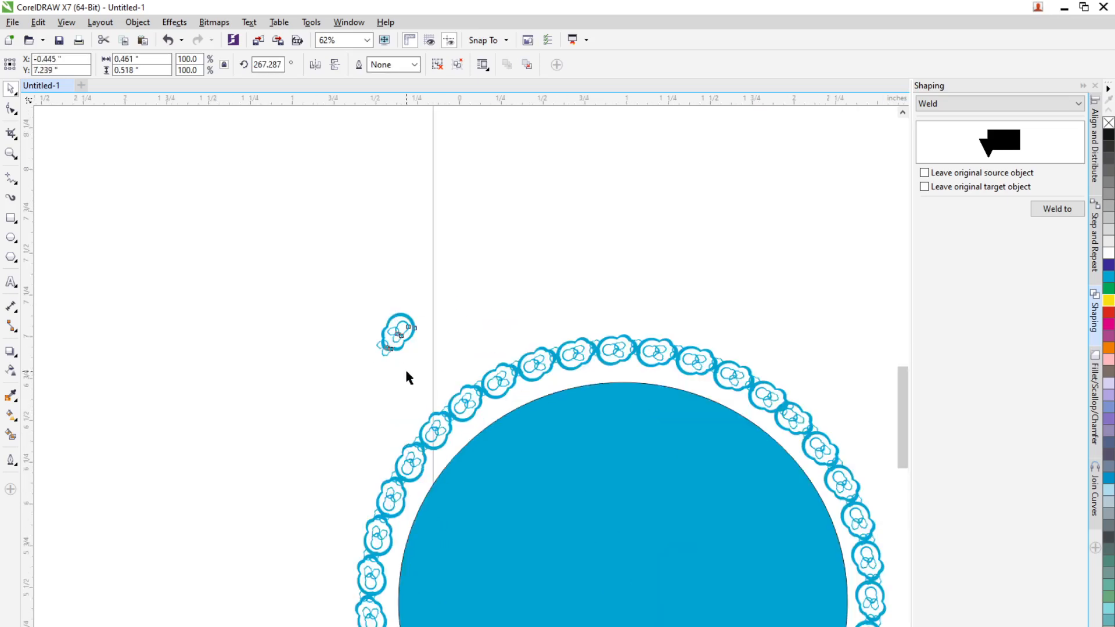
pyautogui.scroll(3, 410, 377)
pyautogui.click(370, 330)
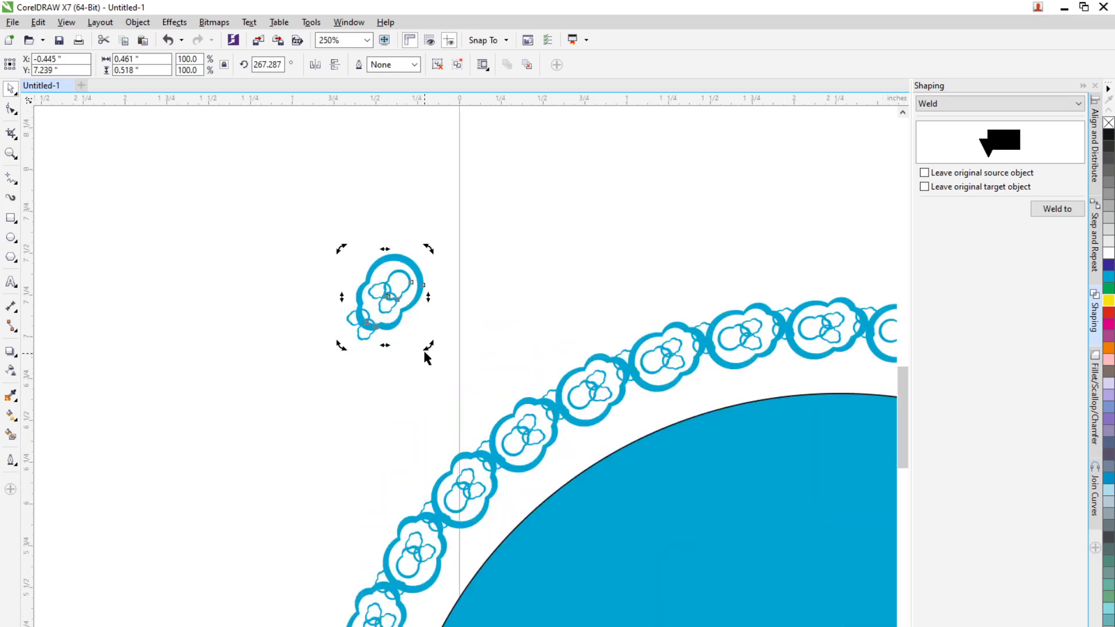
pyautogui.moveTo(429, 347); pyautogui.dragTo(489, 329)
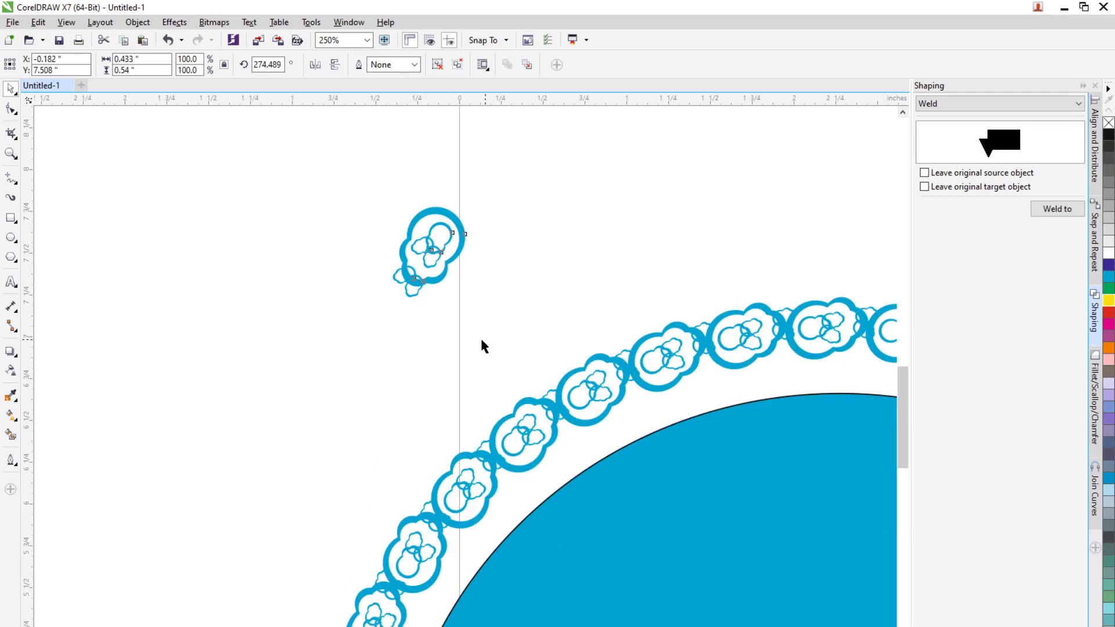
# Undo the last rotation and rotate the single cloud motif about its offset pivot to about 278.9°.
pyautogui.hotkey('ctrl', 'z')
pyautogui.click(388, 320)
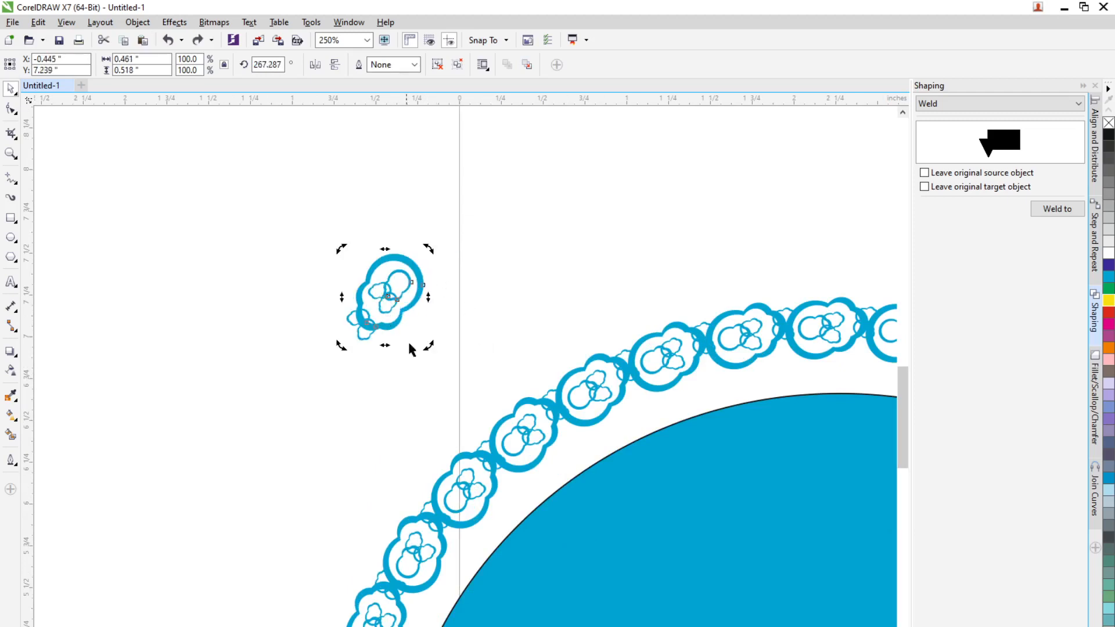
pyautogui.moveTo(426, 348); pyautogui.dragTo(512, 308)
pyautogui.scroll(-5, 514, 308)
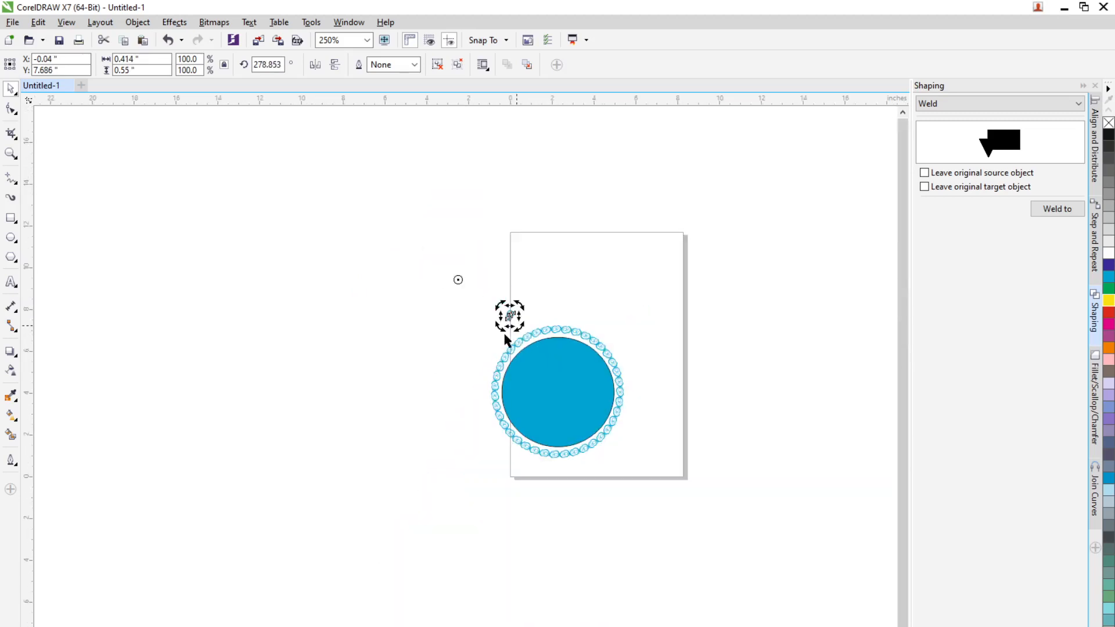
# Return the single motif's rotation centre to its middle and rotate the motif to about 316°.
pyautogui.scroll(4, 497, 319)
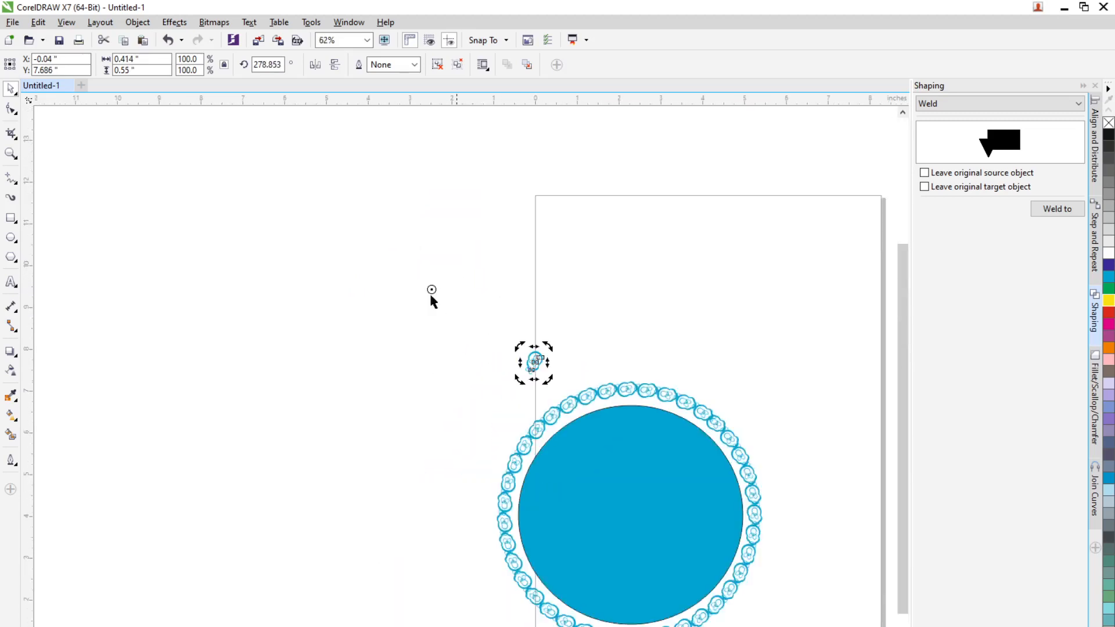
pyautogui.scroll(2, 477, 351)
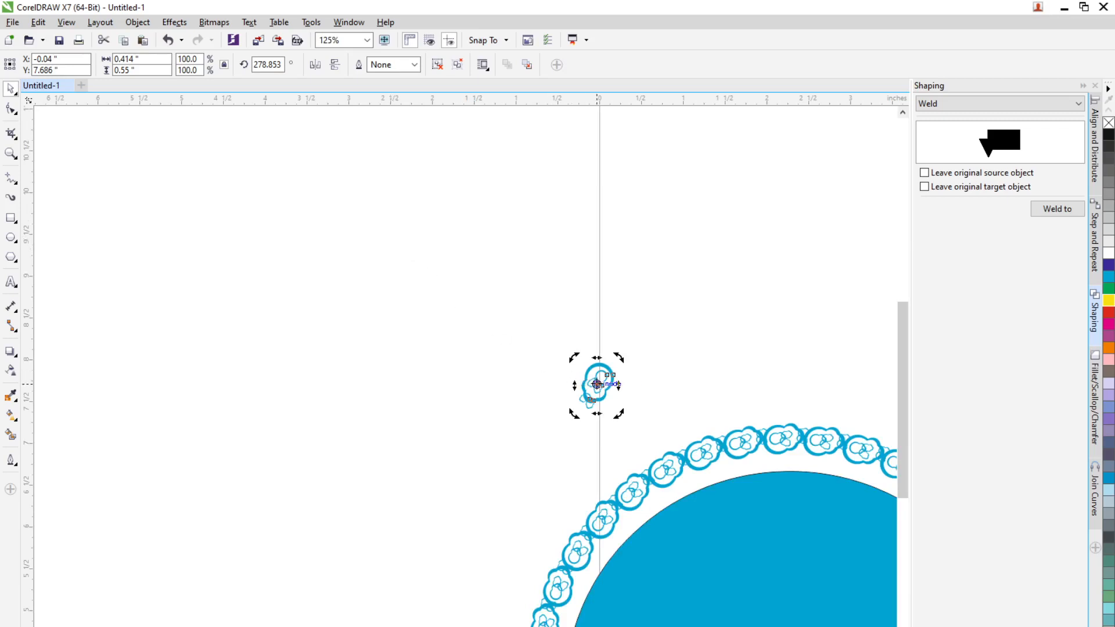
pyautogui.moveTo(618, 417); pyautogui.dragTo(649, 397)
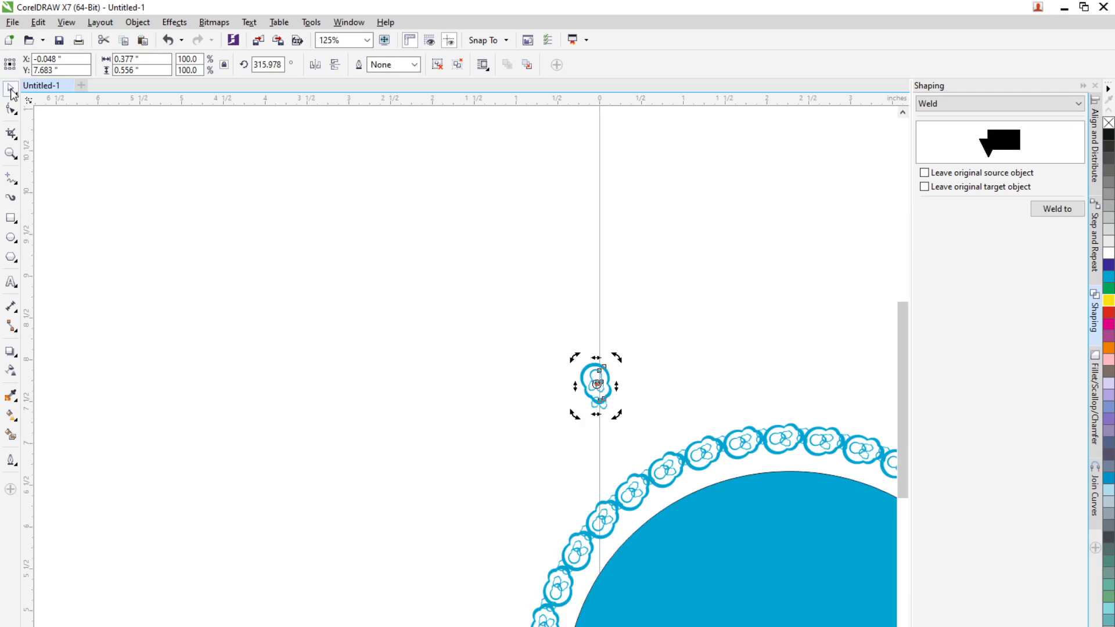
# Move the single motif against the outside of the ring at its upper left.
pyautogui.scroll(-2, 620, 337)
pyautogui.click(549, 383)
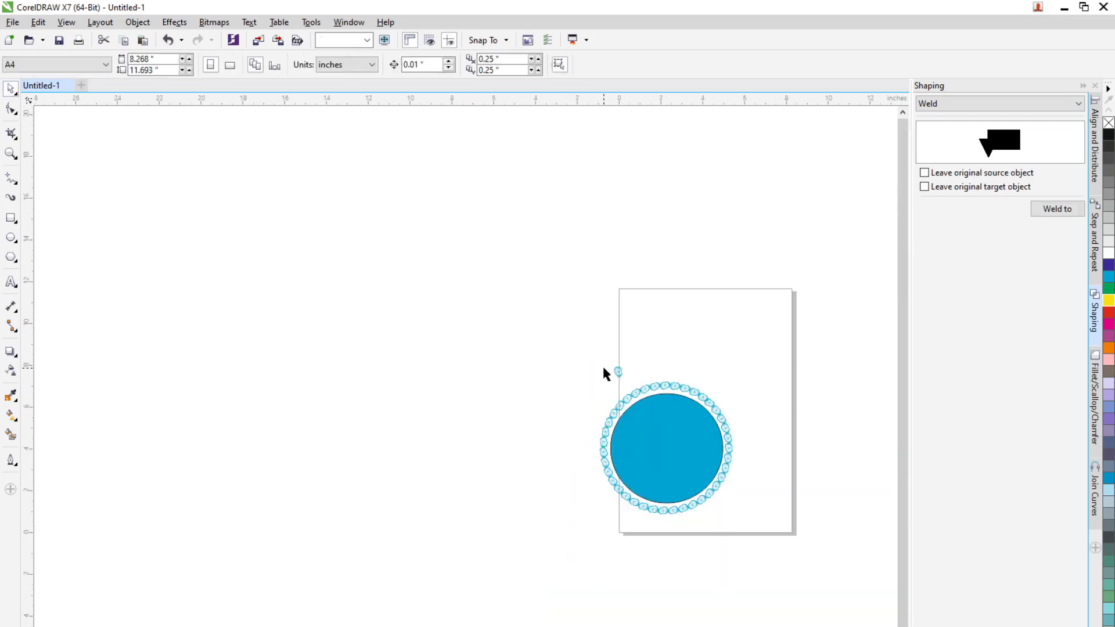
pyautogui.scroll(2, 618, 374)
pyautogui.moveTo(619, 366); pyautogui.dragTo(589, 459)
pyautogui.click(455, 446)
pyautogui.scroll(3, 560, 463)
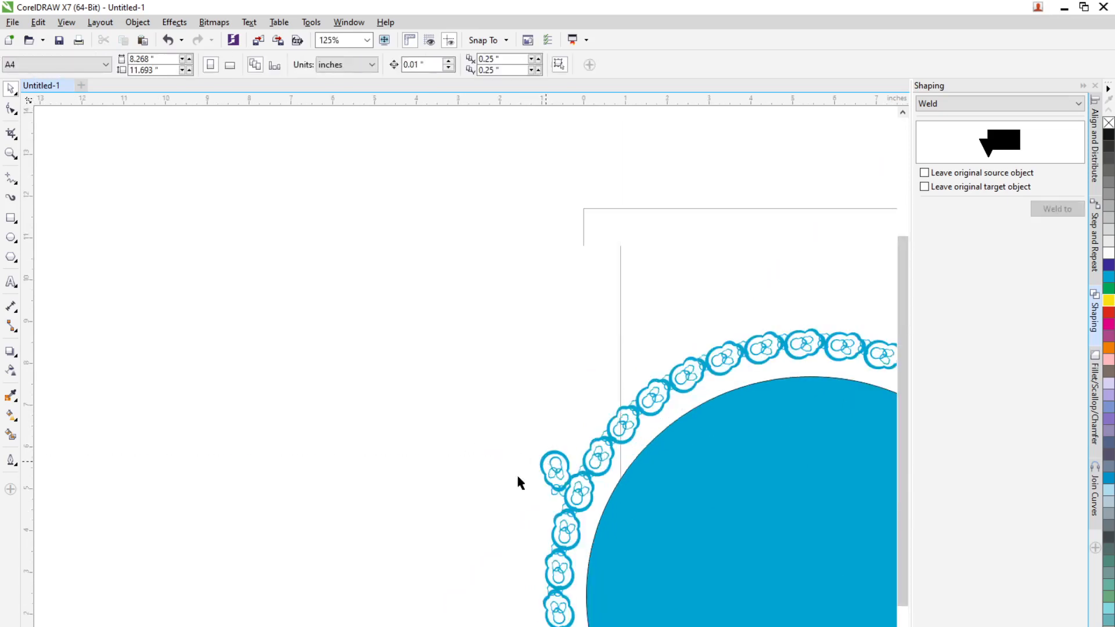
pyautogui.scroll(-2, 531, 468)
pyautogui.click(531, 461)
pyautogui.scroll(1, 627, 441)
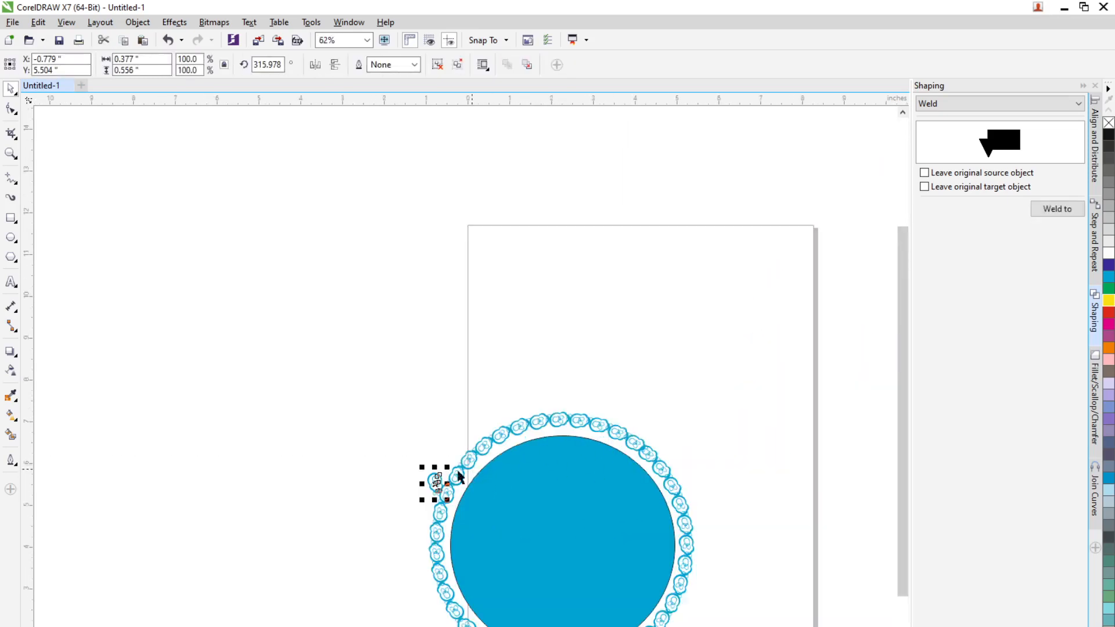
# Set the single motif's rotation centre at the ring's topmost point and place a copy rotated about 8.6° clockwise around it.
pyautogui.scroll(1, 440, 481)
pyautogui.click(430, 485)
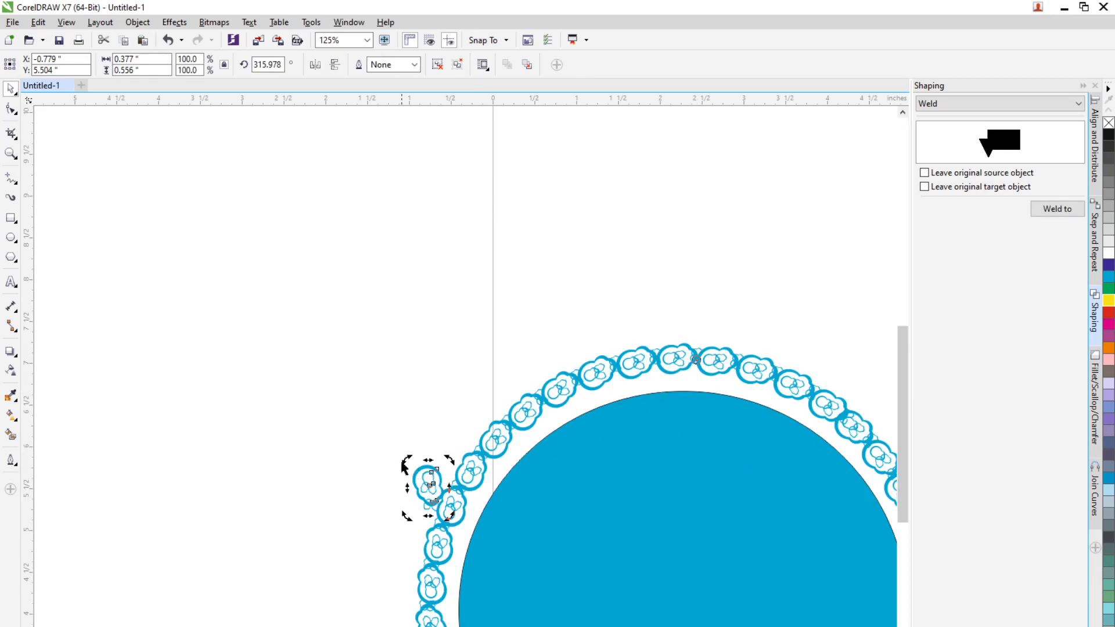
pyautogui.moveTo(408, 459); pyautogui.dragTo(409, 416)
# Repeat the rotated copy until the motifs form a large arc over the ring, reaching its right side.
pyautogui.hotkey('ctrl', 'r')
pyautogui.hotkey('ctrl', 'r')
pyautogui.hotkey('ctrl', 'r')
pyautogui.hotkey('ctrl', 'r')
pyautogui.hotkey('ctrl', 'r')
pyautogui.hotkey('ctrl', 'r')
pyautogui.hotkey('ctrl', 'r')
pyautogui.hotkey('ctrl', 'r')
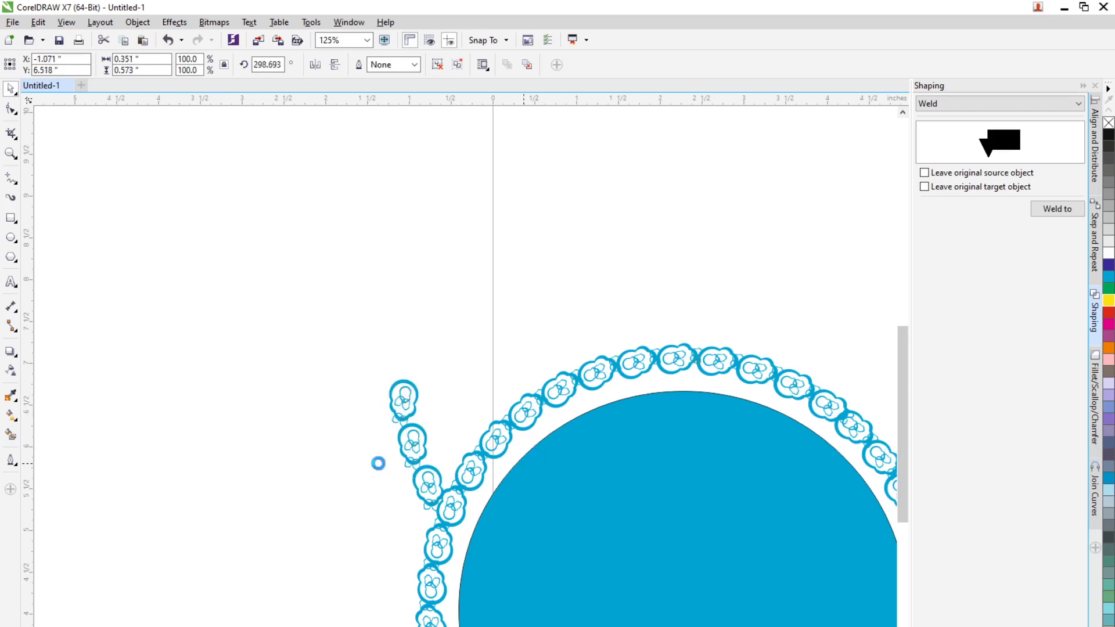
pyautogui.hotkey('ctrl', 'r')
pyautogui.hotkey('ctrl', 'r')
pyautogui.hotkey('ctrl', 'r')
pyautogui.hotkey('ctrl', 'r')
pyautogui.hotkey('ctrl', 'r')
pyautogui.hotkey('ctrl', 'r')
pyautogui.hotkey('ctrl', 'r')
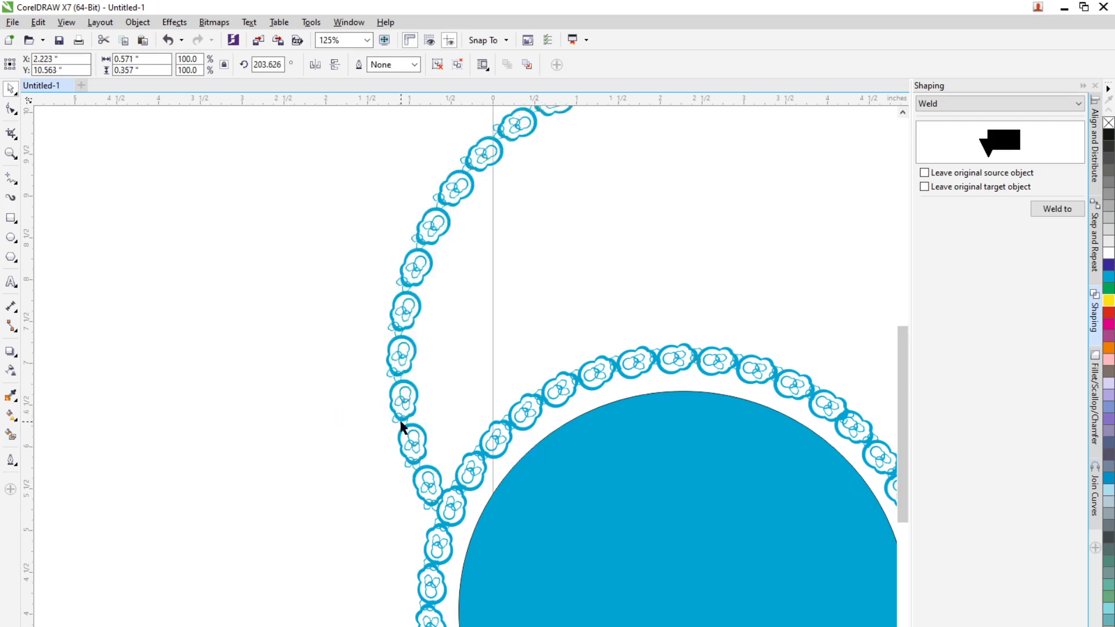
pyautogui.scroll(-4, 401, 423)
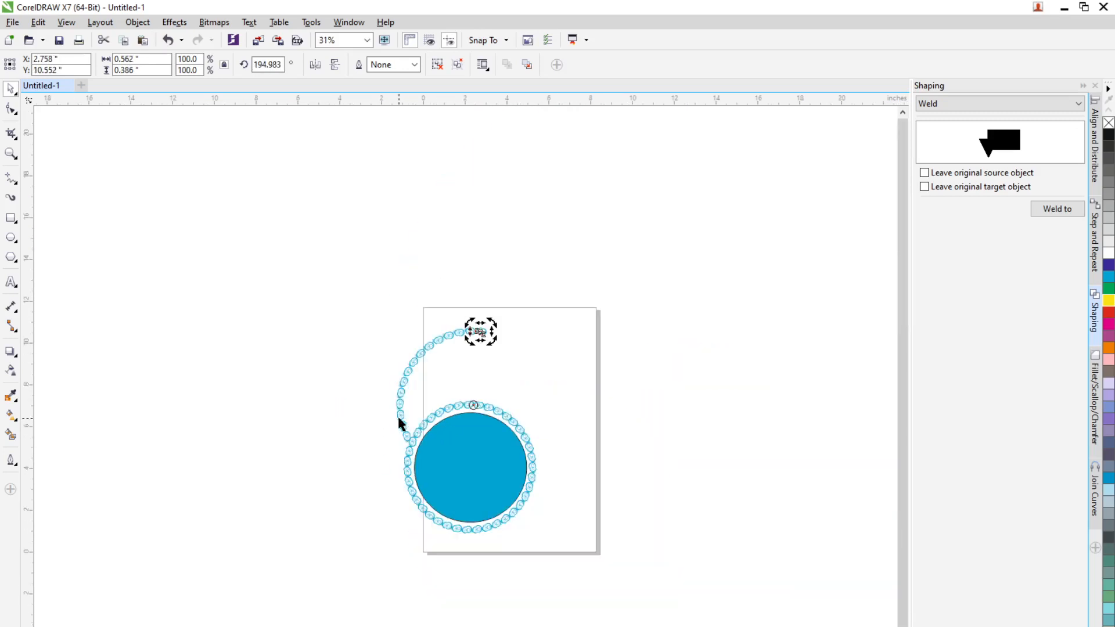
pyautogui.hotkey('ctrl', 'r')
pyautogui.hotkey('ctrl', 'r')
pyautogui.hotkey('ctrl', 'r')
pyautogui.hotkey('ctrl', 'r')
pyautogui.hotkey('ctrl', 'r')
pyautogui.hotkey('ctrl', 'r')
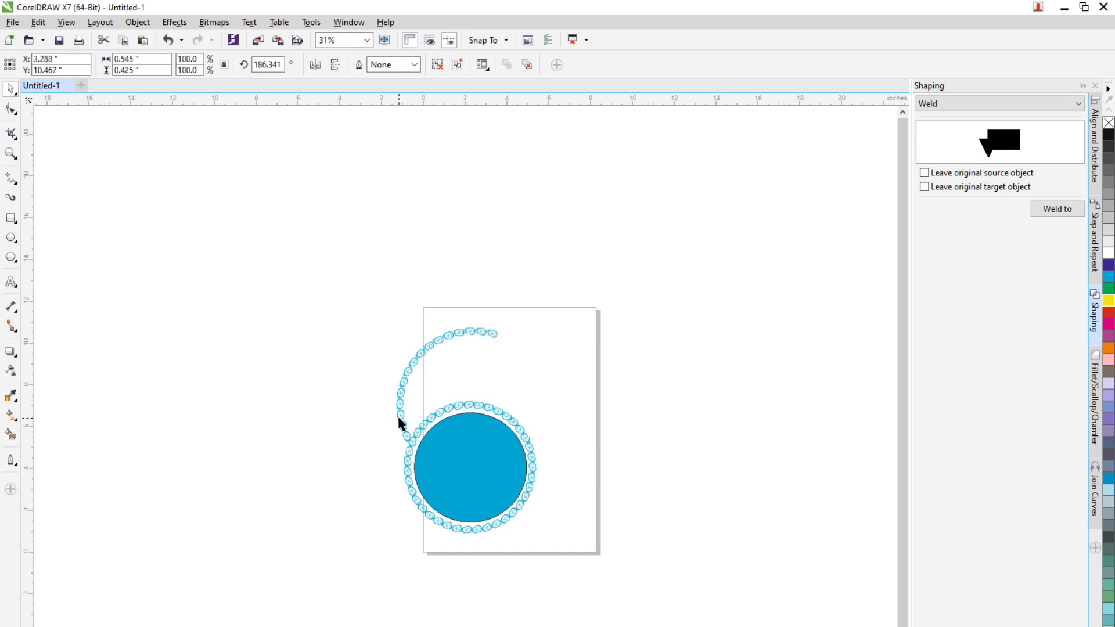
pyautogui.hotkey('ctrl', 'r')
pyautogui.hotkey('ctrl', 'r')
pyautogui.hotkey('ctrl', 'r')
pyautogui.hotkey('ctrl', 'r')
pyautogui.hotkey('ctrl', 'r')
pyautogui.hotkey('ctrl', 'r')
pyautogui.hotkey('ctrl', 'r')
pyautogui.hotkey('ctrl', 'r')
pyautogui.hotkey('ctrl', 'r')
pyautogui.hotkey('ctrl', 'r')
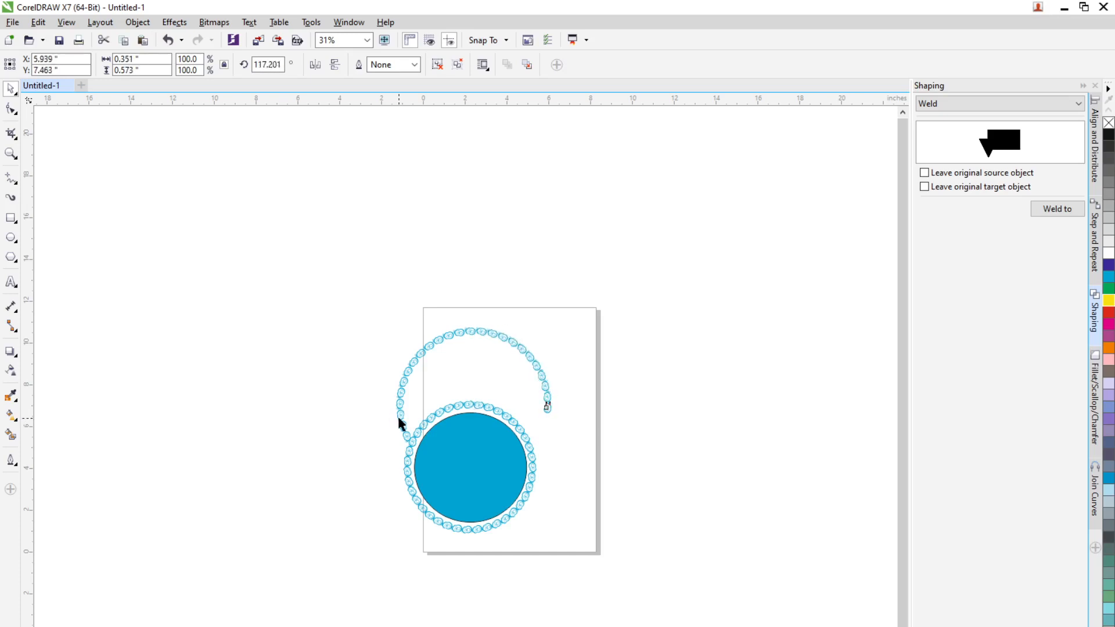
pyautogui.hotkey('ctrl', 'r')
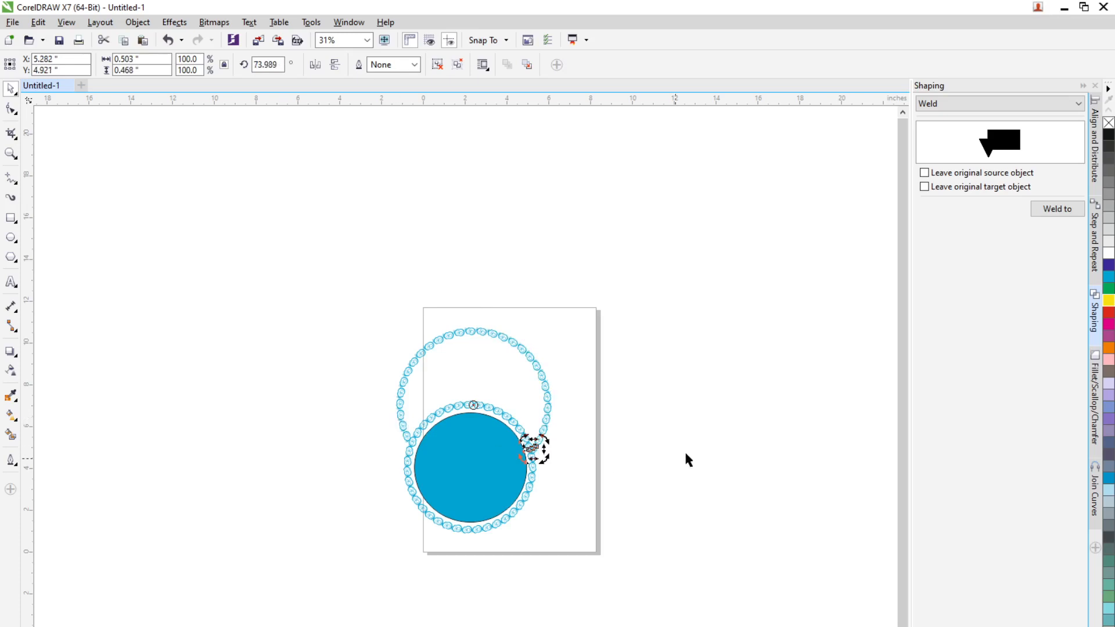
pyautogui.click(680, 448)
# Duplicate the blue circle with its motif ring and delete the duplicate.
pyautogui.scroll(2, 549, 438)
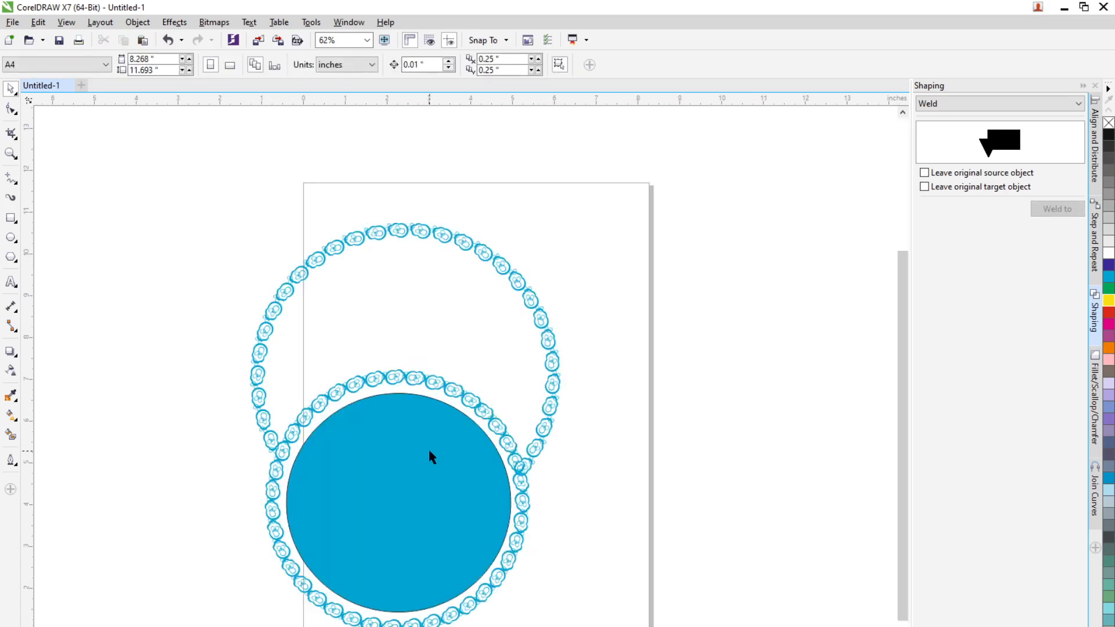
pyautogui.click(418, 492)
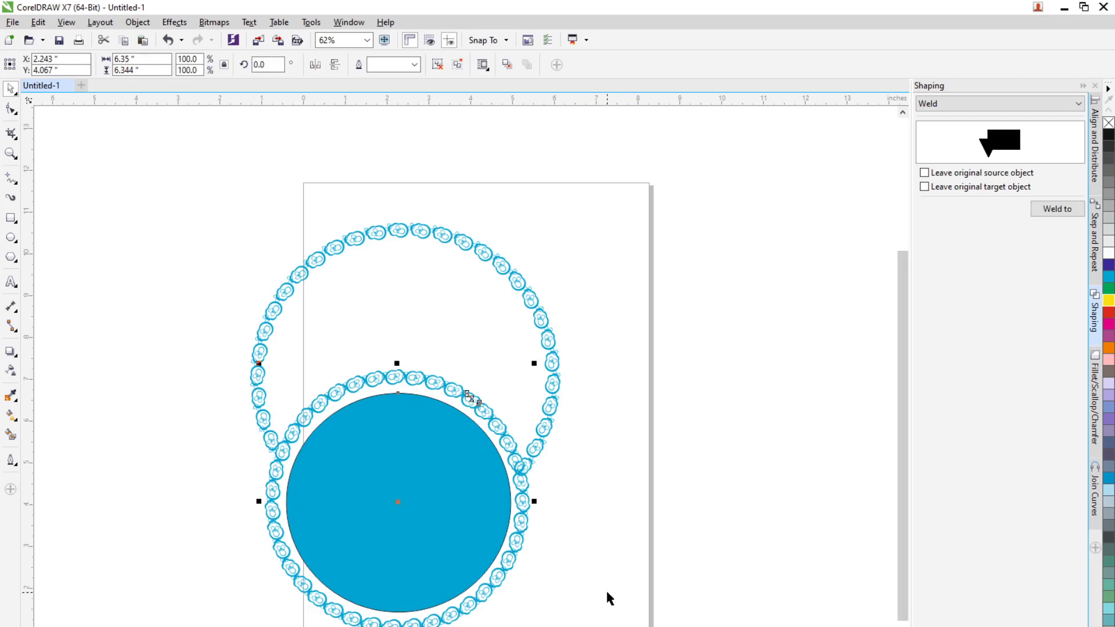
pyautogui.hotkey('ctrl', 'd')
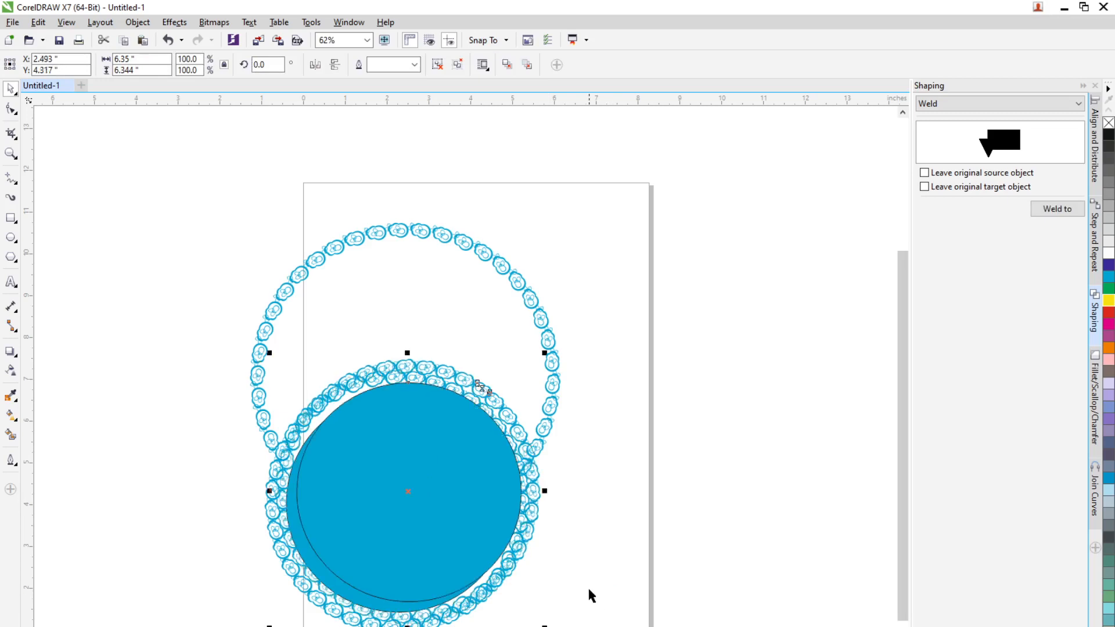
pyautogui.press('Delete')
pyautogui.click(455, 575)
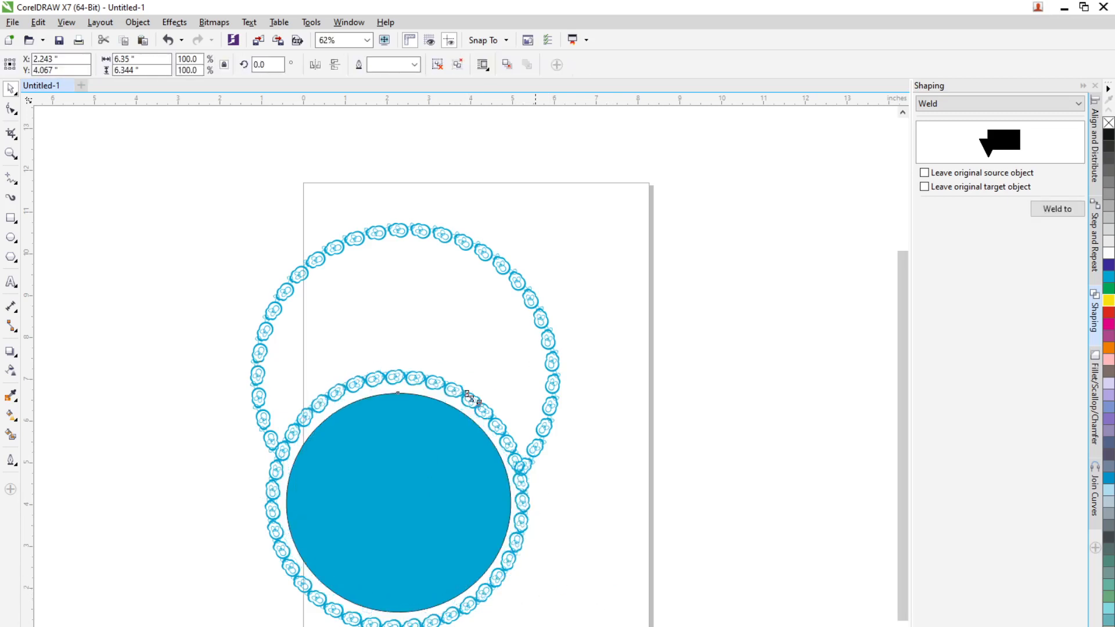
# Scale the blue circle and its motif ring about their centre to 25.9%, about 1.64 inches wide.
pyautogui.moveTo(515, 619); pyautogui.dragTo(412, 506)
pyautogui.hotkey('ctrl', 'z')
pyautogui.moveTo(515, 620); pyautogui.dragTo(453, 540)
pyautogui.click(401, 510)
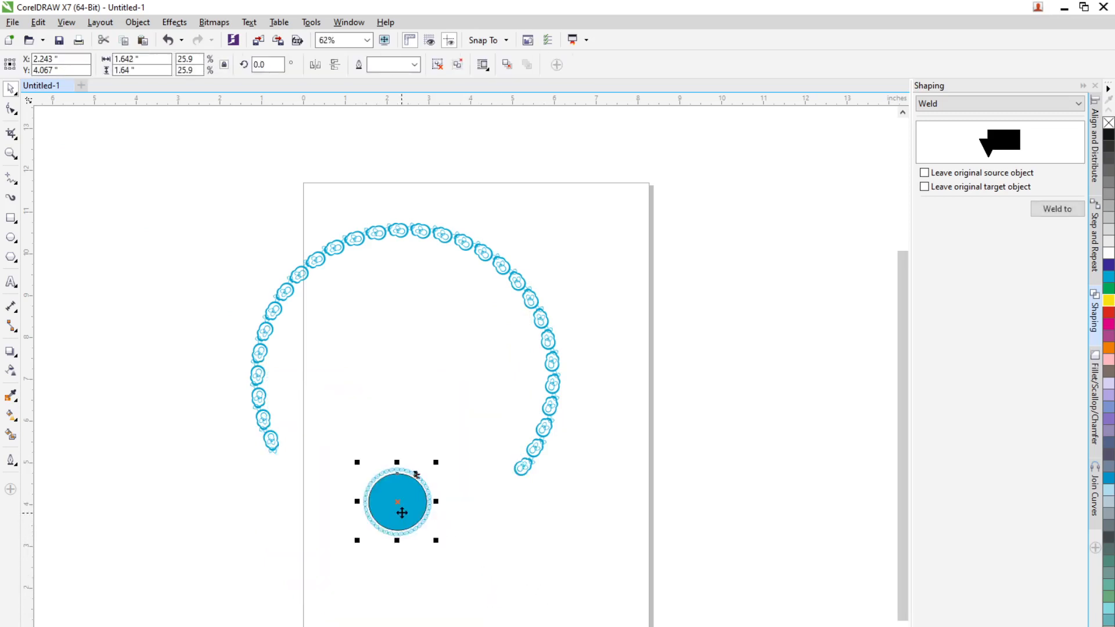
pyautogui.click(462, 508)
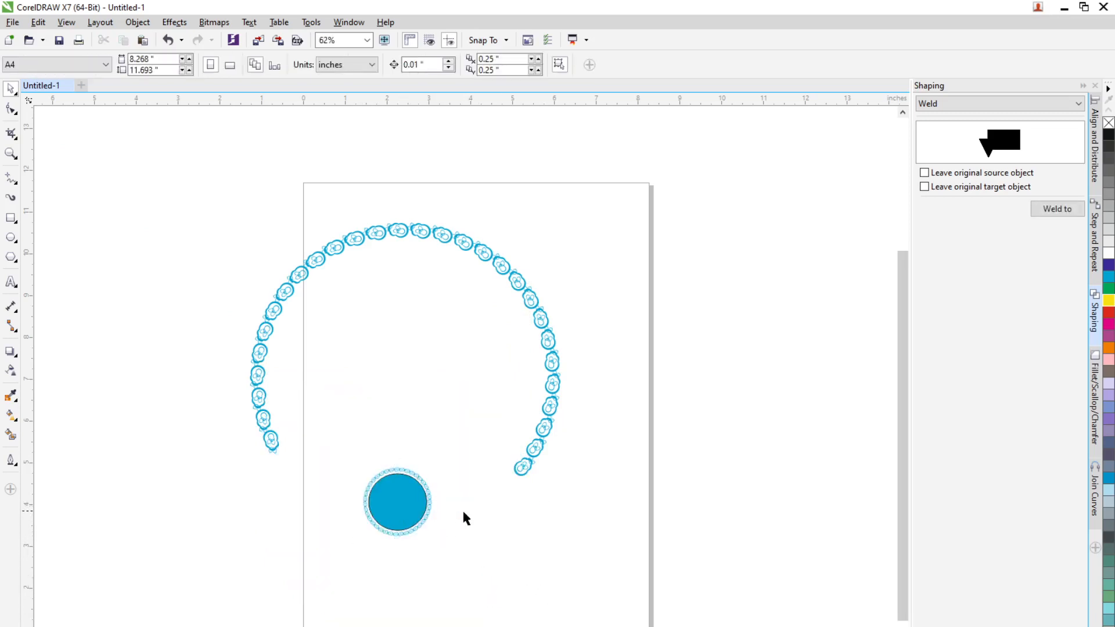
# Place a copy of the ringed circle to its right and scale the copy to about 0.71 inches wide.
pyautogui.moveTo(401, 508); pyautogui.dragTo(461, 506)
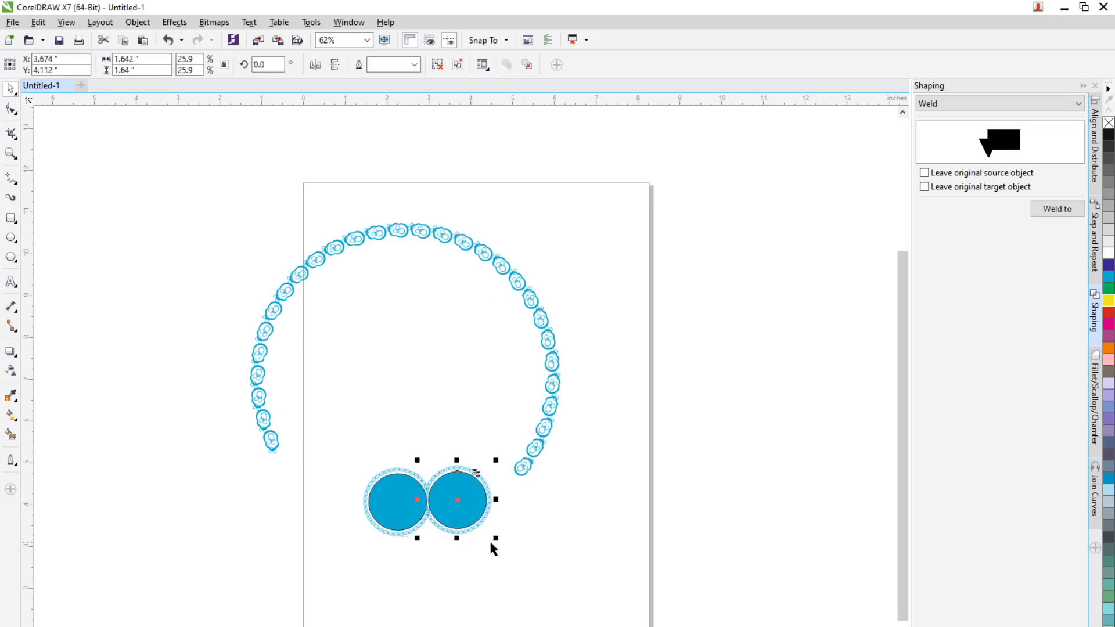
pyautogui.moveTo(498, 539); pyautogui.dragTo(482, 519)
pyautogui.click(513, 531)
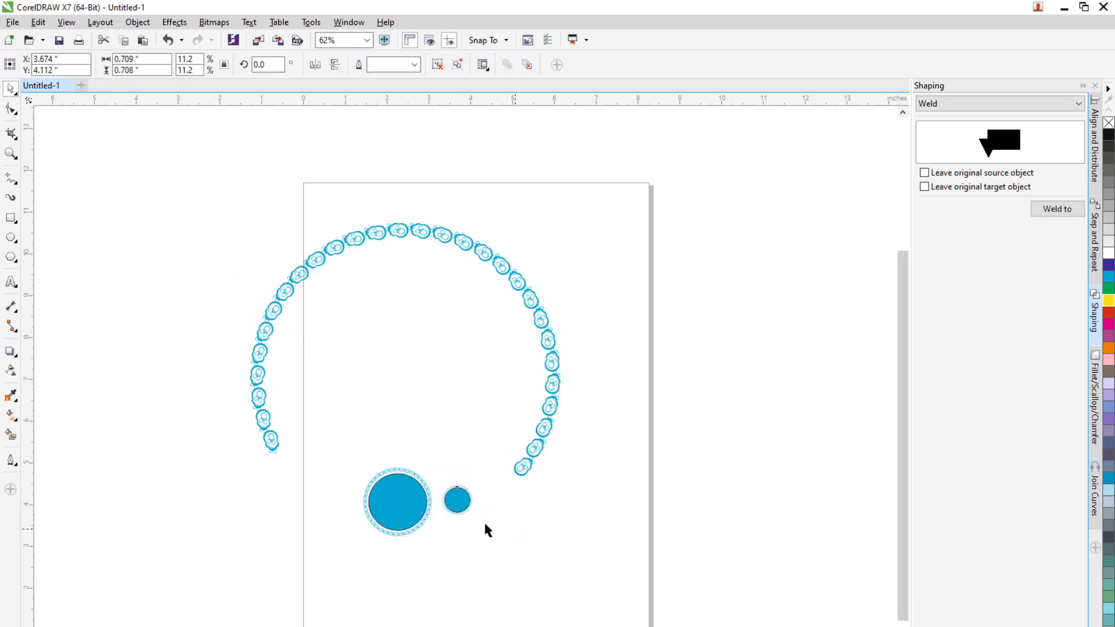
# Move the small ringed circle against the right side of the larger ringed circle.
pyautogui.click(461, 506)
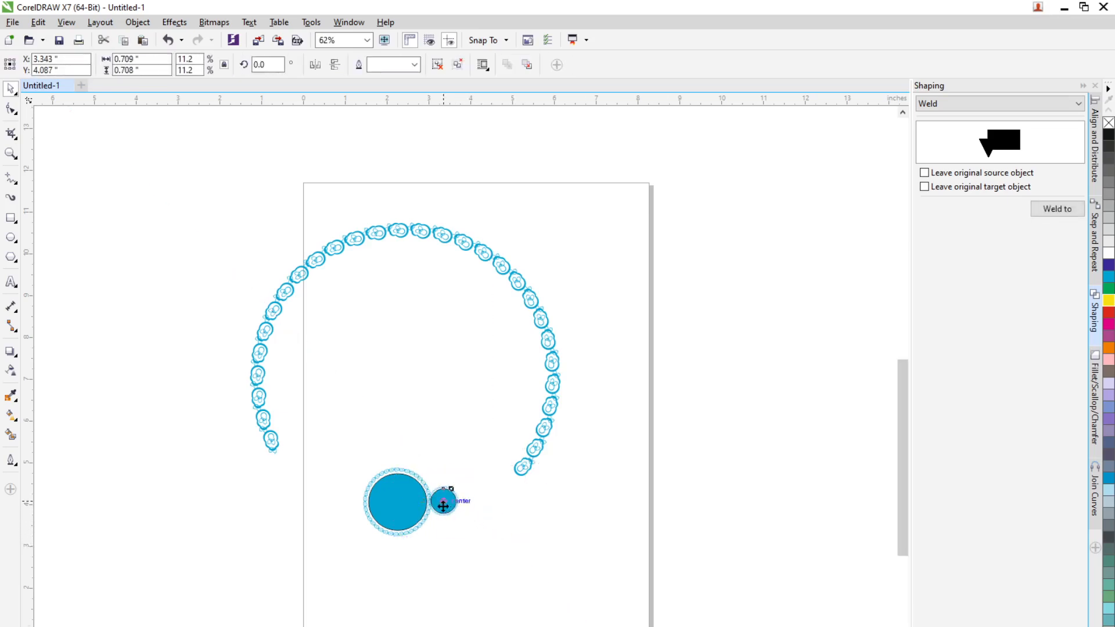
pyautogui.scroll(3, 447, 514)
pyautogui.scroll(2, 448, 517)
pyautogui.moveTo(448, 477); pyautogui.dragTo(460, 477)
pyautogui.scroll(-5, 459, 479)
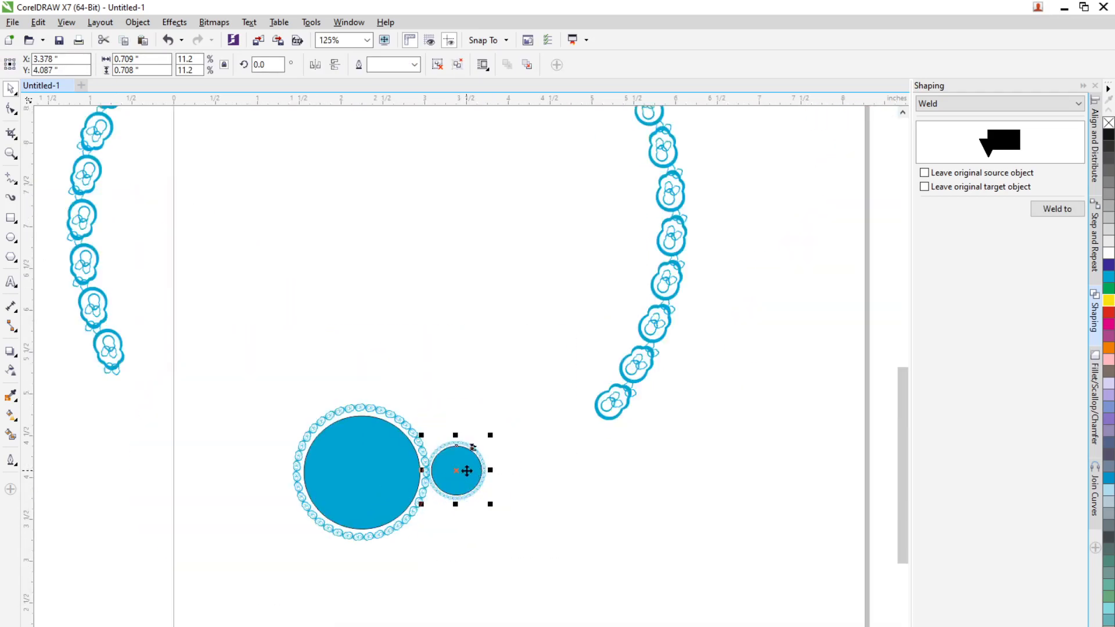
pyautogui.press('Escape')
# Place a copy of the small ringed circle against the larger circle's left side.
pyautogui.click(467, 471)
pyautogui.moveTo(448, 471)
pyautogui.mouseDown()
pyautogui.moveTo(282, 465)
pyautogui.moveTo(298, 477)
pyautogui.moveTo(263, 467)
pyautogui.mouseUp()
pyautogui.click(485, 502)
# Shift the right small ringed circle slightly left so its border overlaps the larger circle's motif ring.
pyautogui.click(459, 481)
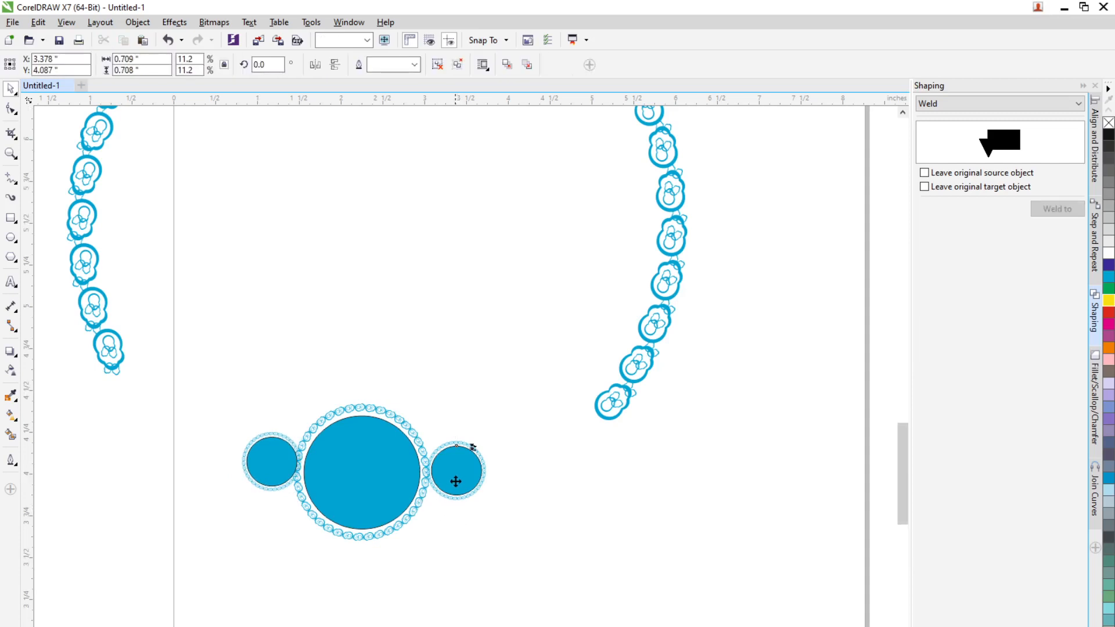
pyautogui.scroll(1, 457, 480)
pyautogui.click(508, 518)
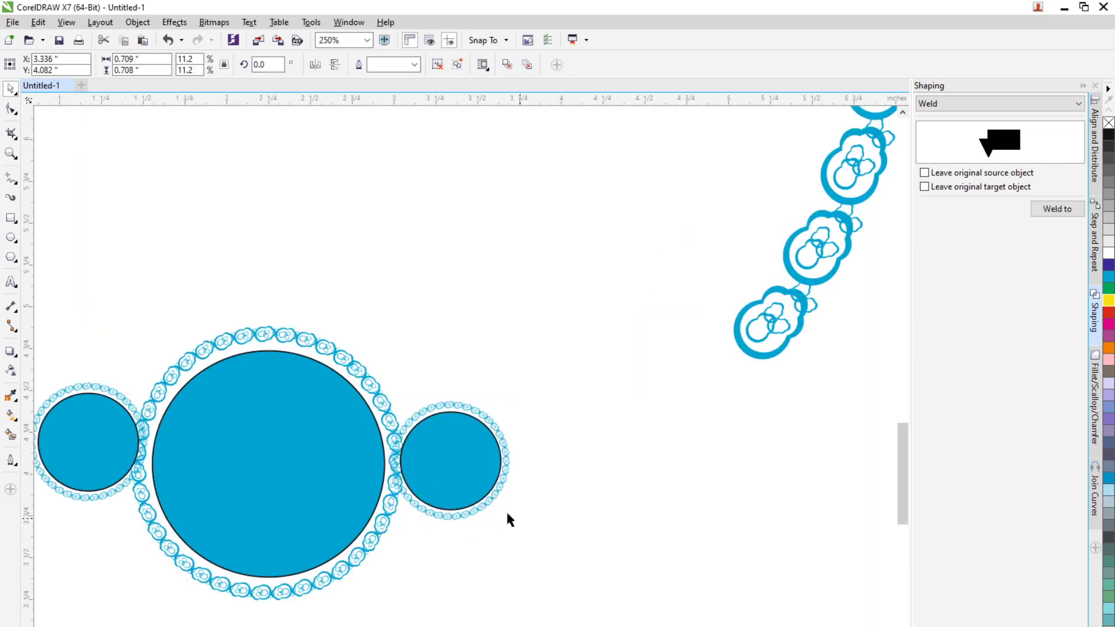
pyautogui.click(469, 475)
pyautogui.scroll(-1, 499, 488)
pyautogui.scroll(1, 517, 489)
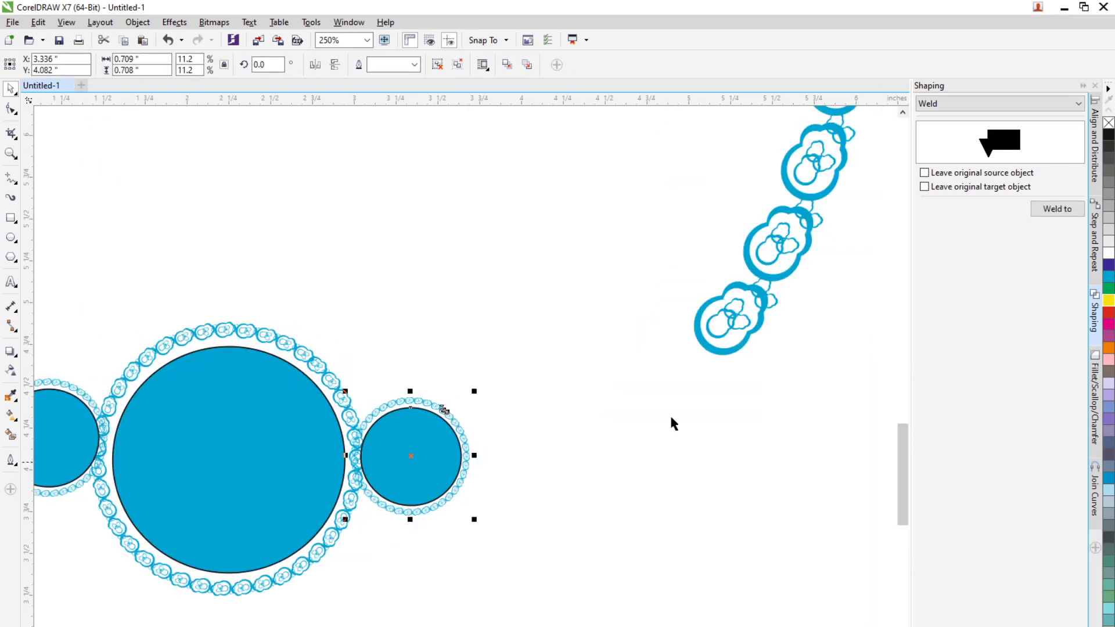
# Delete all motifs of the large arc except the single one at its lower left end.
pyautogui.scroll(-4, 685, 398)
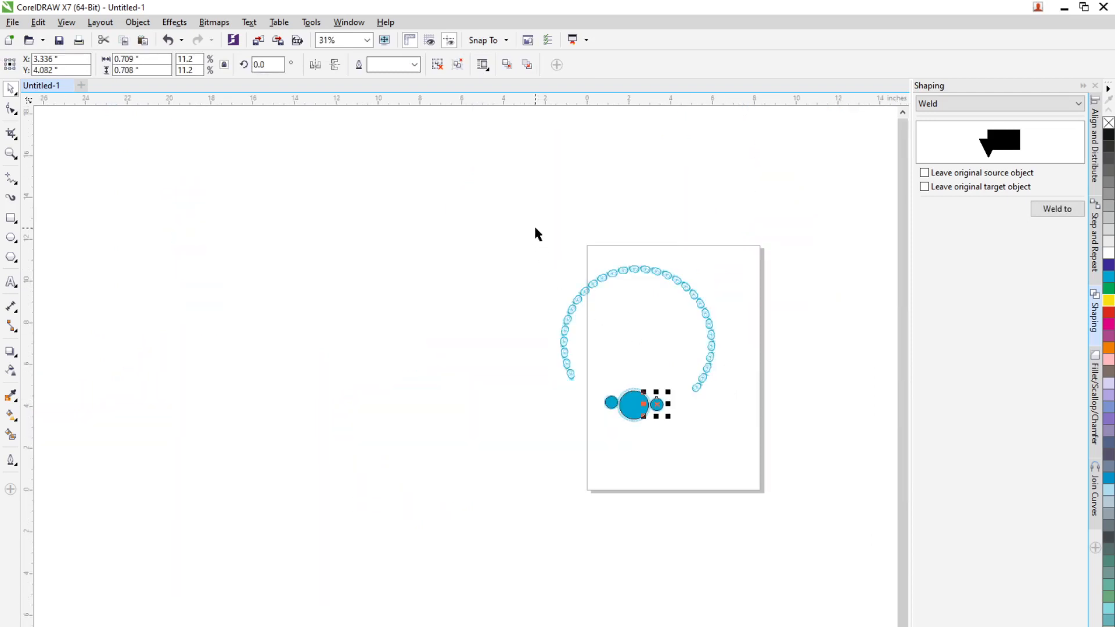
pyautogui.moveTo(535, 229); pyautogui.dragTo(761, 370)
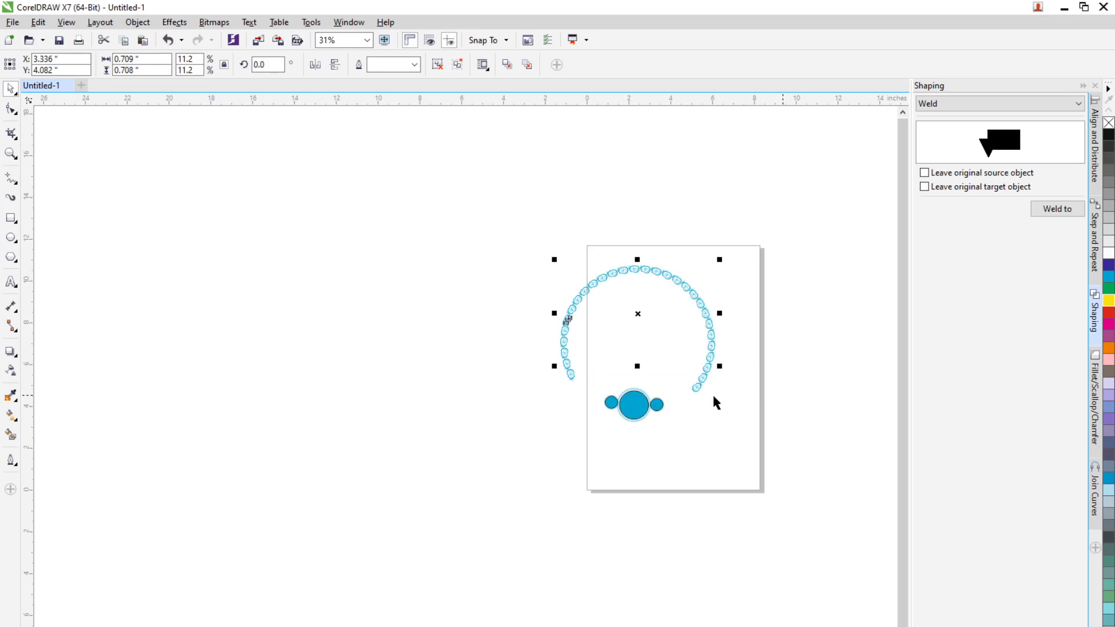
pyautogui.press('Delete')
pyautogui.scroll(1, 715, 401)
pyautogui.moveTo(747, 304); pyautogui.dragTo(676, 396)
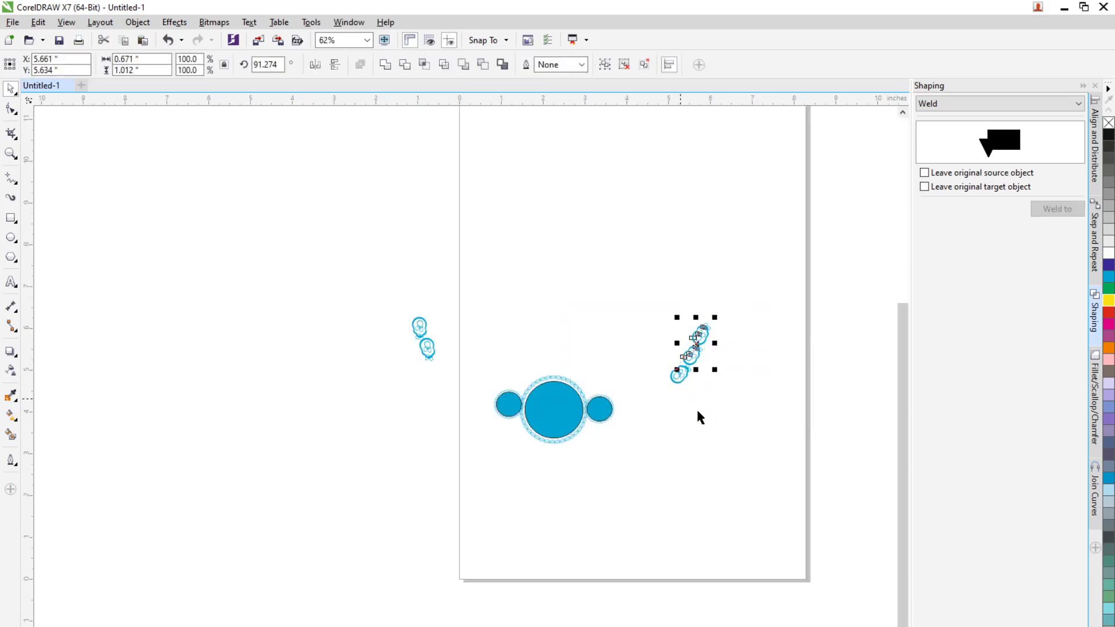
pyautogui.press('Delete')
pyautogui.moveTo(741, 293); pyautogui.dragTo(672, 410)
pyautogui.press('Delete')
pyautogui.moveTo(384, 289); pyautogui.dragTo(518, 428)
pyautogui.press('Delete')
# Move the remaining cloud motif onto the upper-left edge of the left small ringed circle.
pyautogui.click(428, 349)
pyautogui.scroll(1, 451, 368)
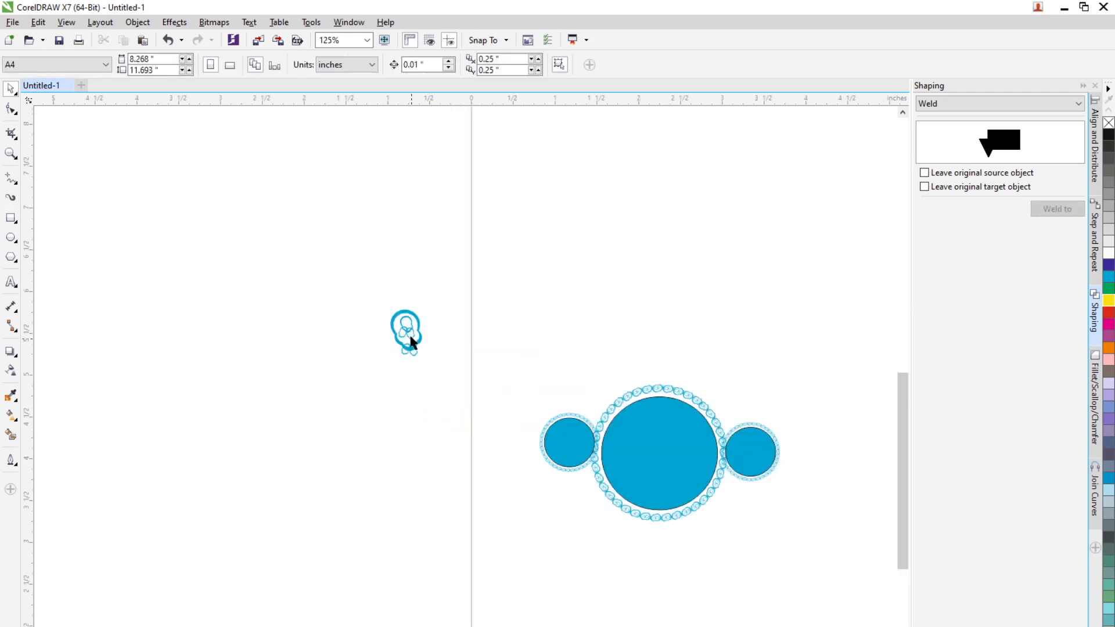
pyautogui.moveTo(410, 343); pyautogui.dragTo(535, 424)
pyautogui.click(536, 426)
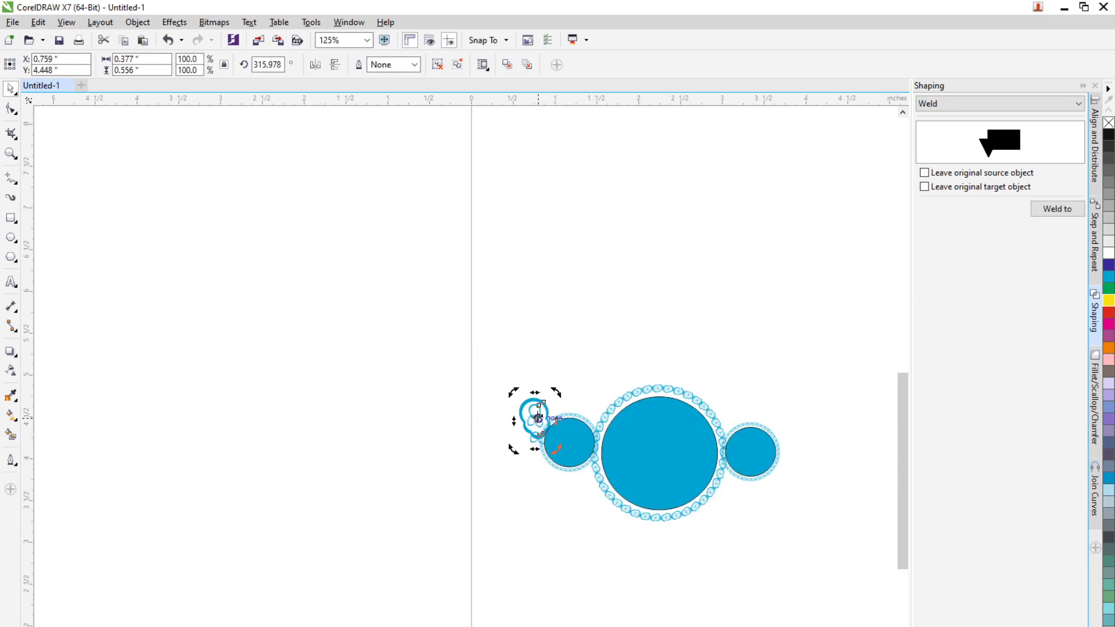
# Rotate the cloud motif to about 349° and shift it slightly outward from the left small circle's upper-left edge.
pyautogui.moveTo(555, 454); pyautogui.dragTo(570, 433)
pyautogui.scroll(2, 569, 433)
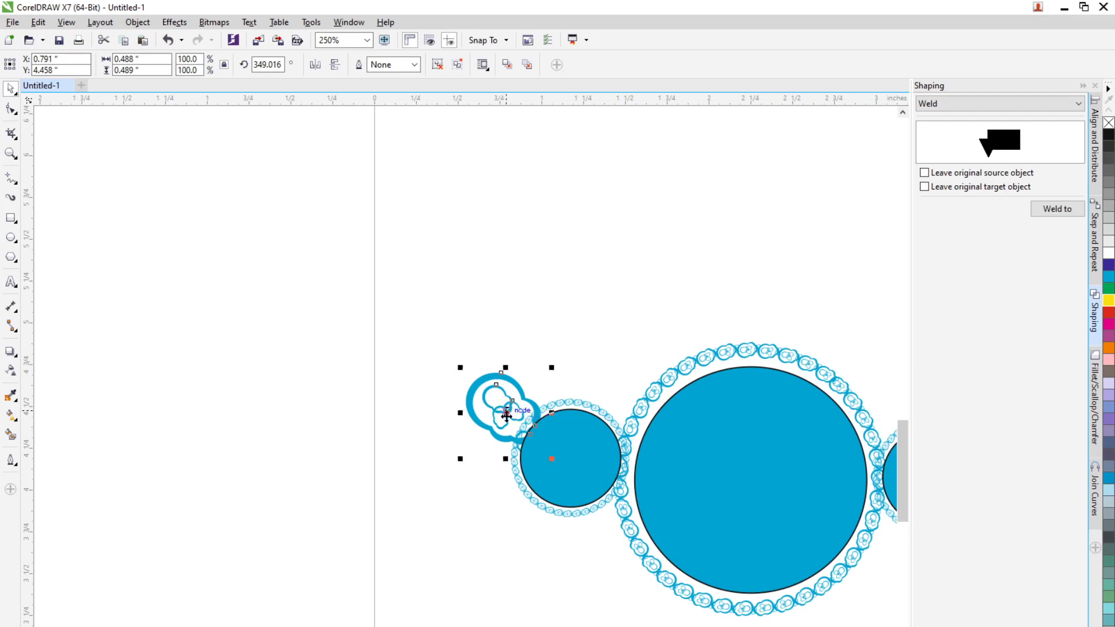
pyautogui.moveTo(504, 408); pyautogui.dragTo(480, 406)
pyautogui.click(452, 414)
pyautogui.scroll(-2, 452, 413)
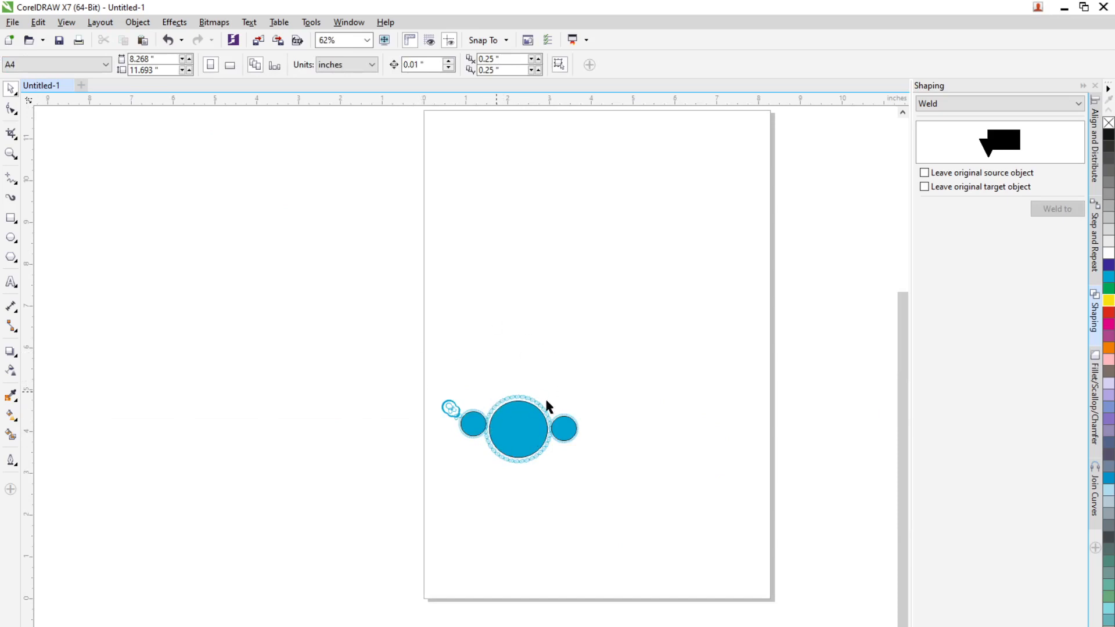
# Make a copy of the cloud motif rotated to about 334° around its offset centre and repeat it until the arc reaches the right small circle.
pyautogui.scroll(4, 459, 420)
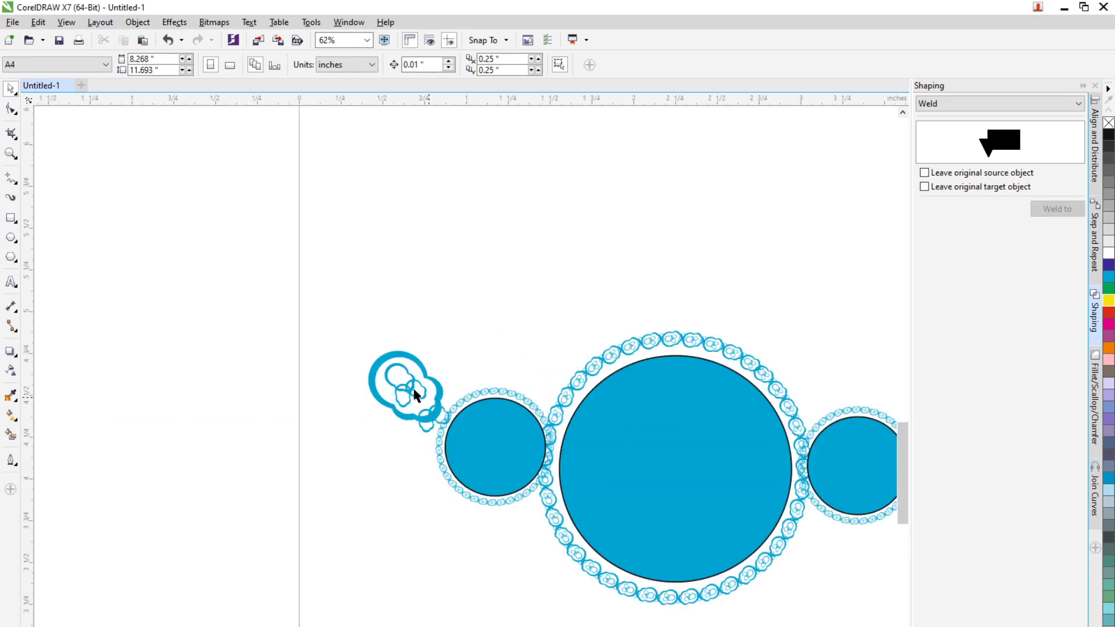
pyautogui.click(411, 387)
pyautogui.click(410, 389)
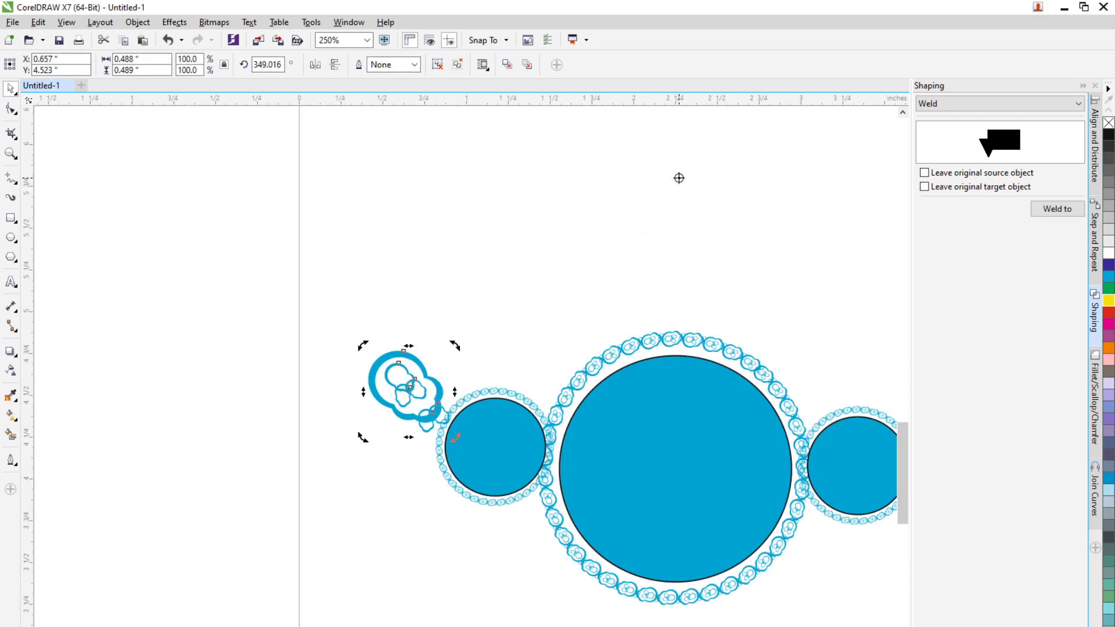
pyautogui.scroll(-4, 677, 183)
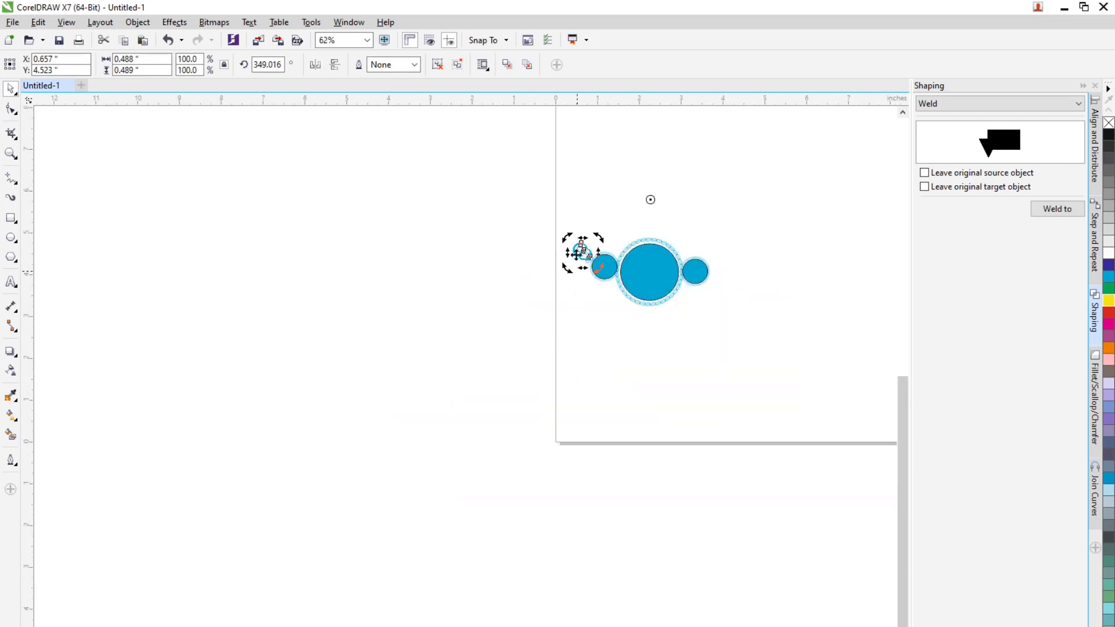
pyautogui.moveTo(569, 239); pyautogui.dragTo(559, 218)
pyautogui.hotkey('ctrl', 'r')
pyautogui.hotkey('ctrl', 'r')
pyautogui.hotkey('ctrl', 'r')
pyautogui.hotkey('ctrl', 'r')
pyautogui.hotkey('ctrl', 'r')
pyautogui.hotkey('ctrl', 'r')
pyautogui.hotkey('ctrl', 'r')
pyautogui.hotkey('ctrl', 'r')
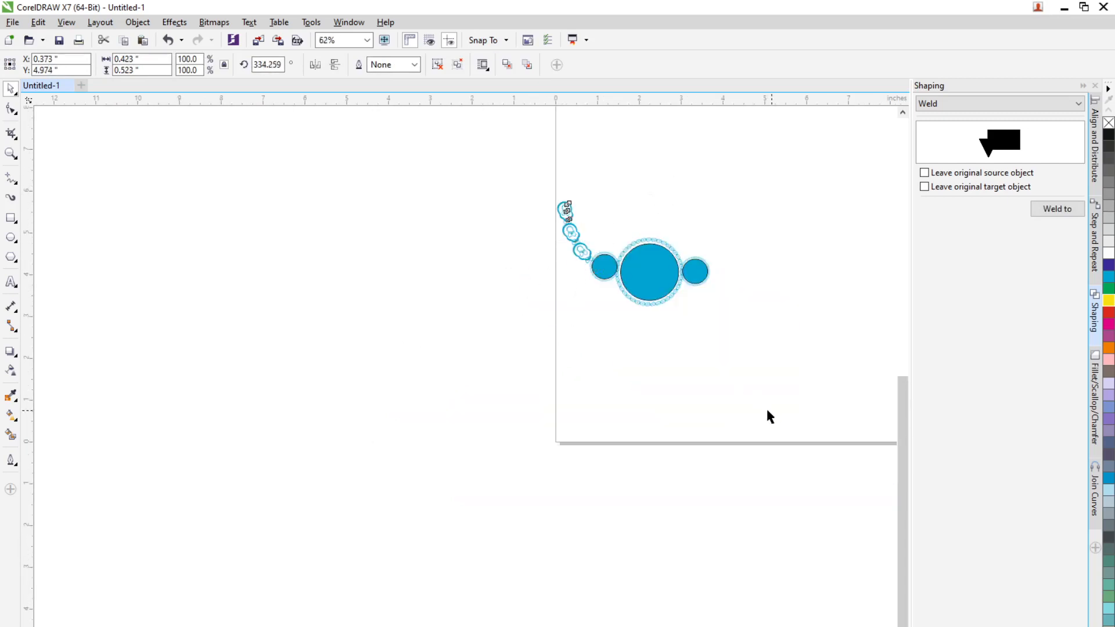
pyautogui.hotkey('ctrl', 'r')
pyautogui.hotkey('ctrl', 'r')
pyautogui.hotkey('ctrl', 'r')
pyautogui.hotkey('ctrl', 'r')
pyautogui.hotkey('ctrl', 'r')
pyautogui.hotkey('ctrl', 'r')
pyautogui.hotkey('ctrl', 'r')
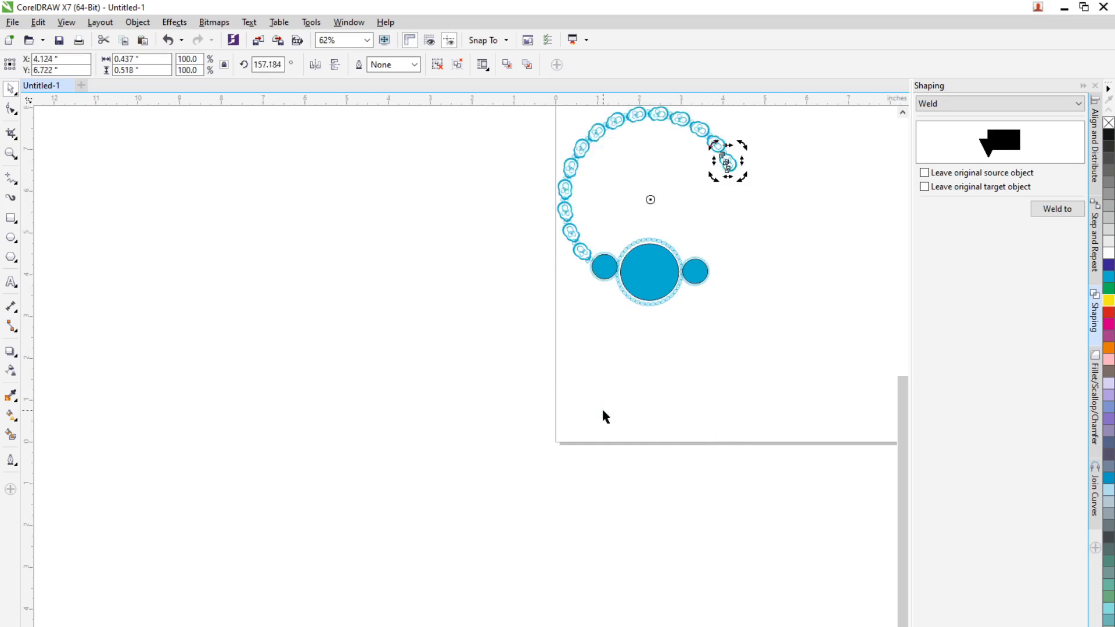
pyautogui.hotkey('ctrl', 'r')
pyautogui.hotkey('ctrl', 'r')
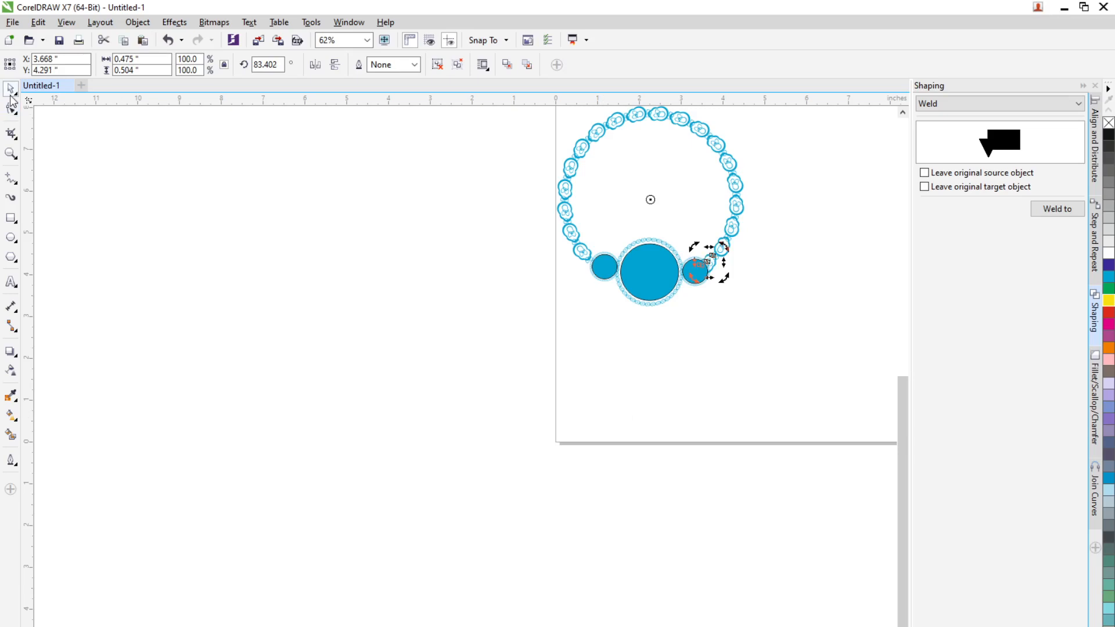
# Examine the completed ring of cloud motifs and how neighbouring motifs join, both as a whole and up close.
pyautogui.click(448, 264)
pyautogui.scroll(-1, 838, 270)
pyautogui.scroll(2, 856, 233)
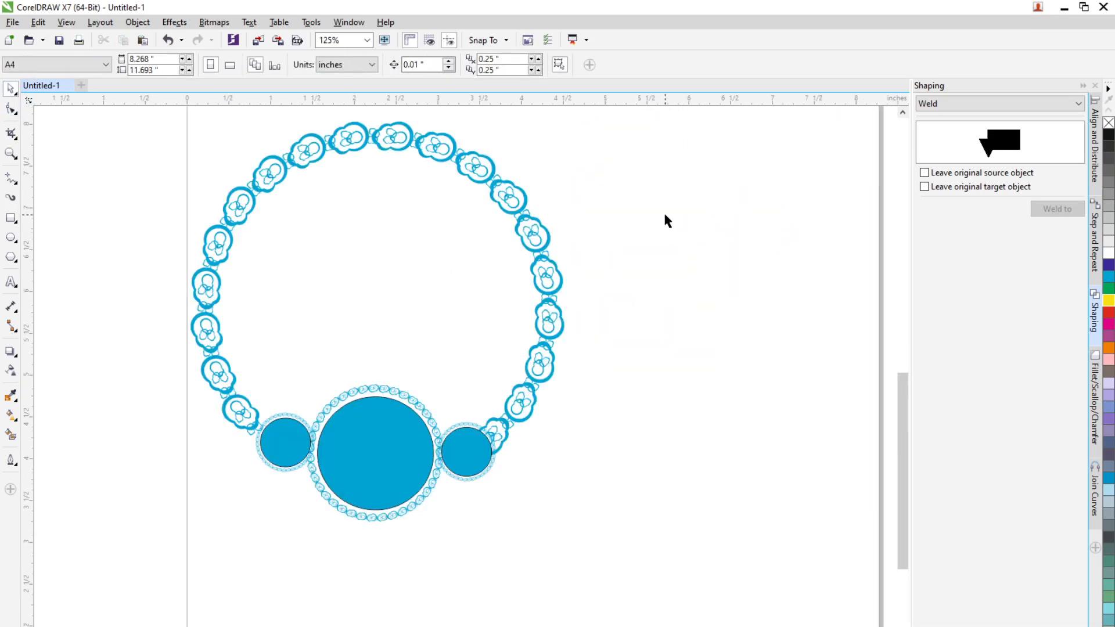
pyautogui.scroll(-1, 664, 219)
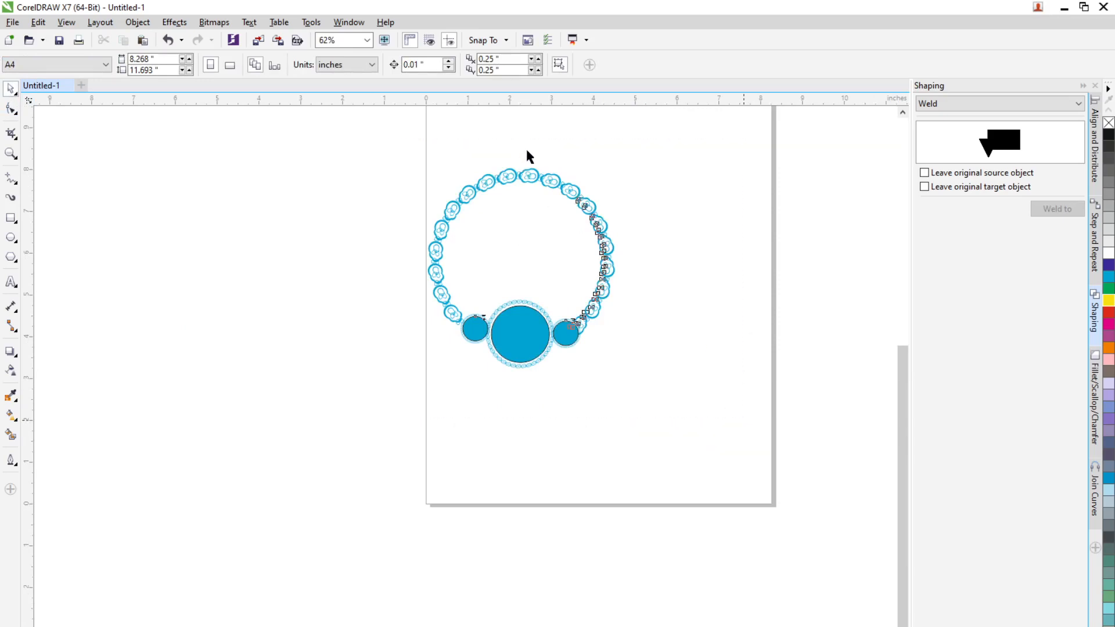
pyautogui.scroll(1, 586, 242)
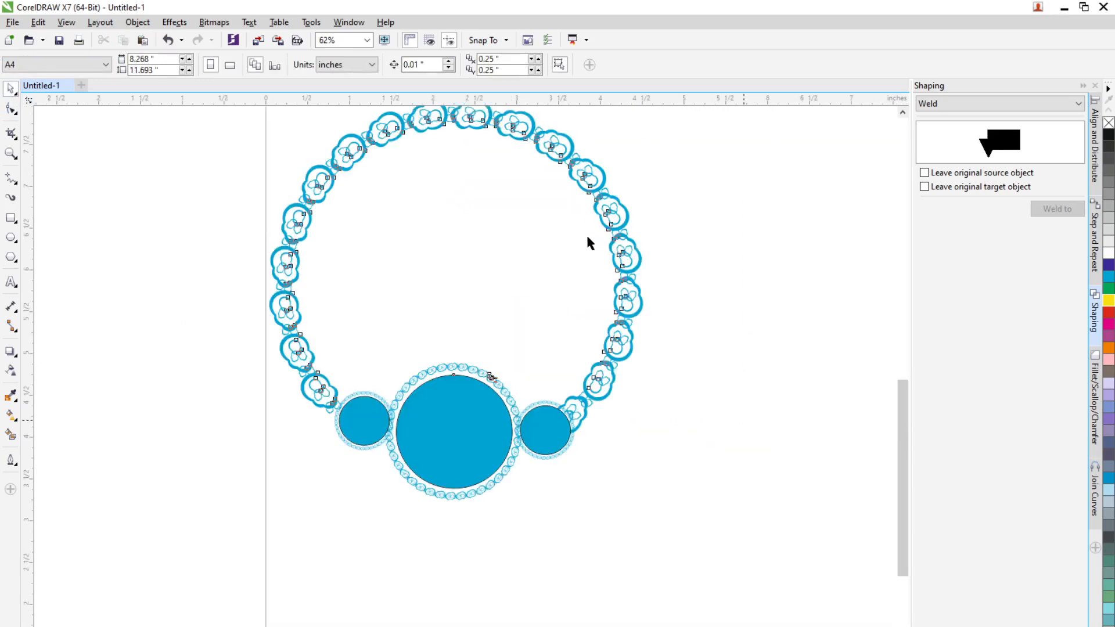
pyautogui.hotkey('ctrl', 'a')
pyautogui.scroll(1, 657, 261)
pyautogui.scroll(2, 658, 269)
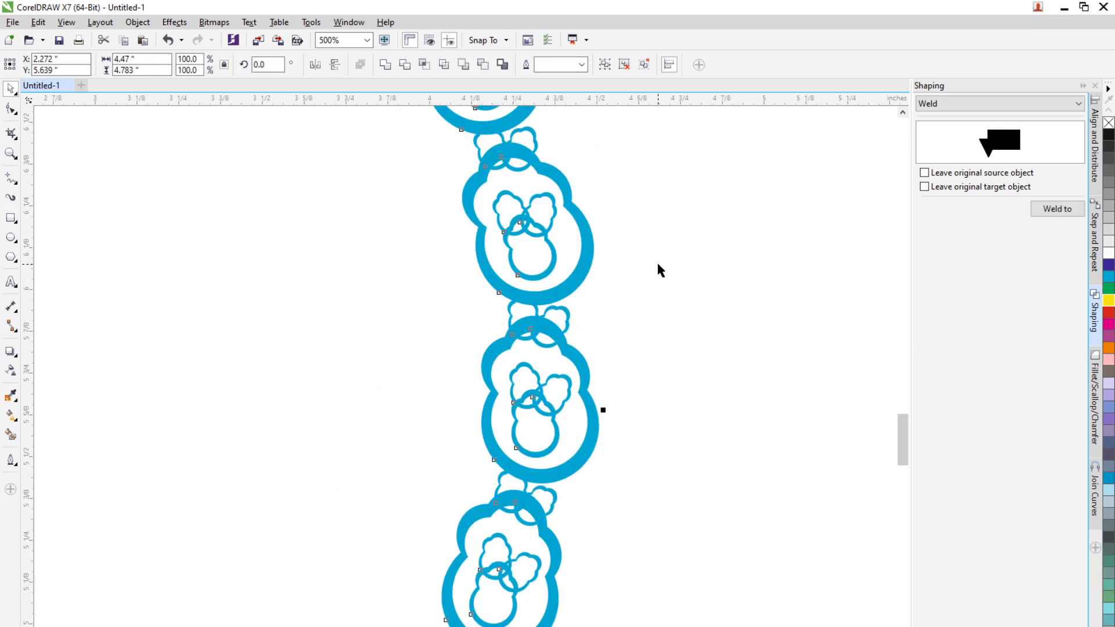
pyautogui.scroll(-2, 635, 287)
pyautogui.click(772, 362)
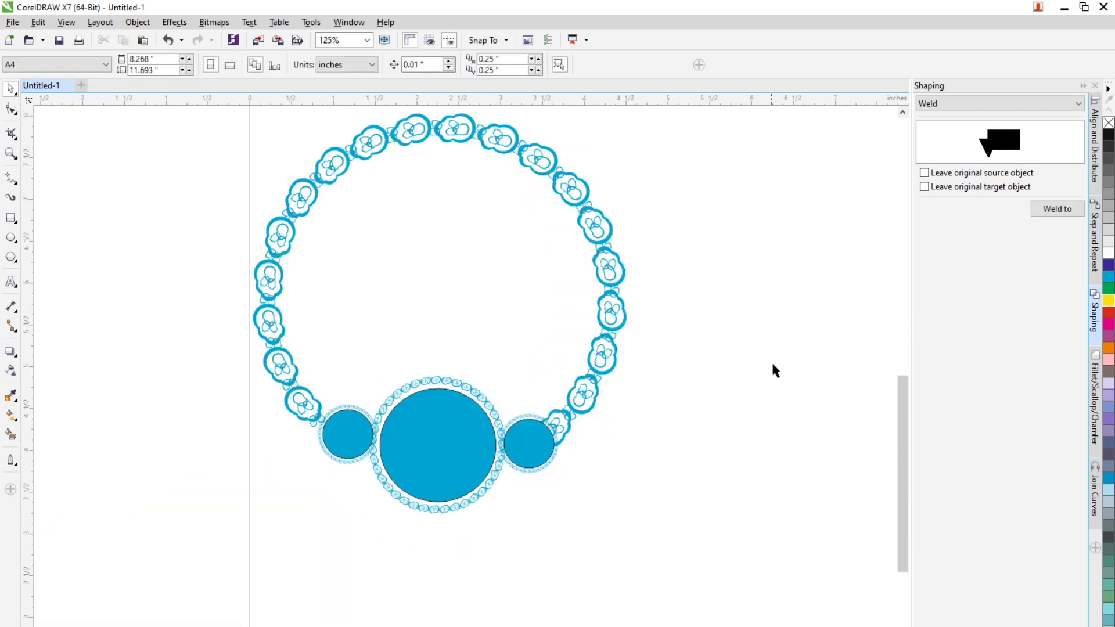
# Select the entire circular design and delete it from the page.
pyautogui.scroll(-2, 773, 362)
pyautogui.scroll(1, 774, 361)
pyautogui.moveTo(430, 192); pyautogui.dragTo(783, 520)
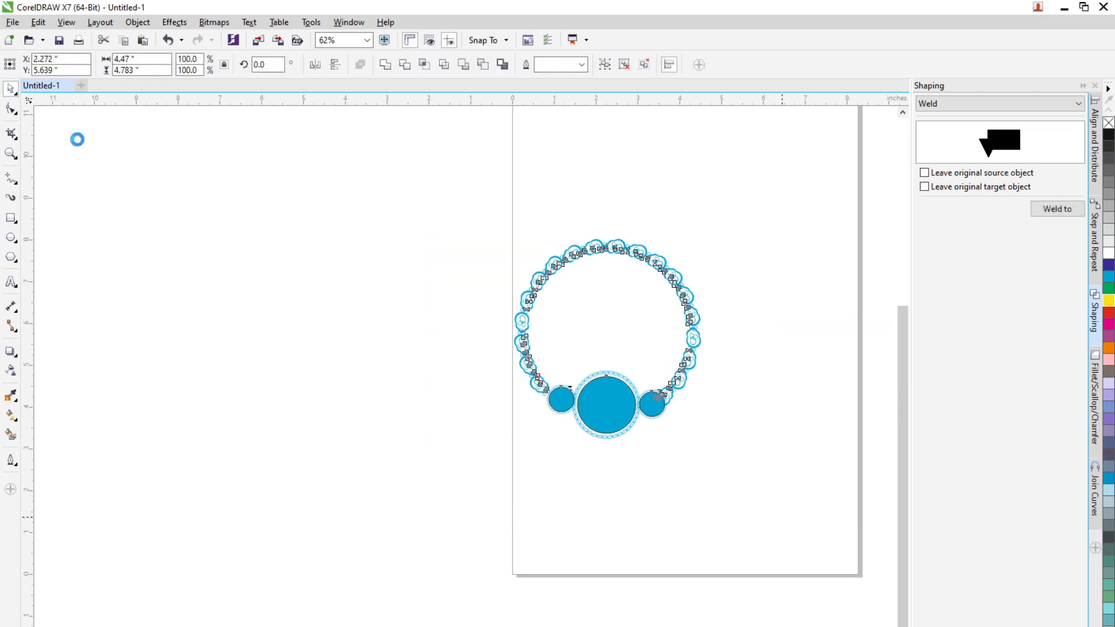
pyautogui.press('Delete')
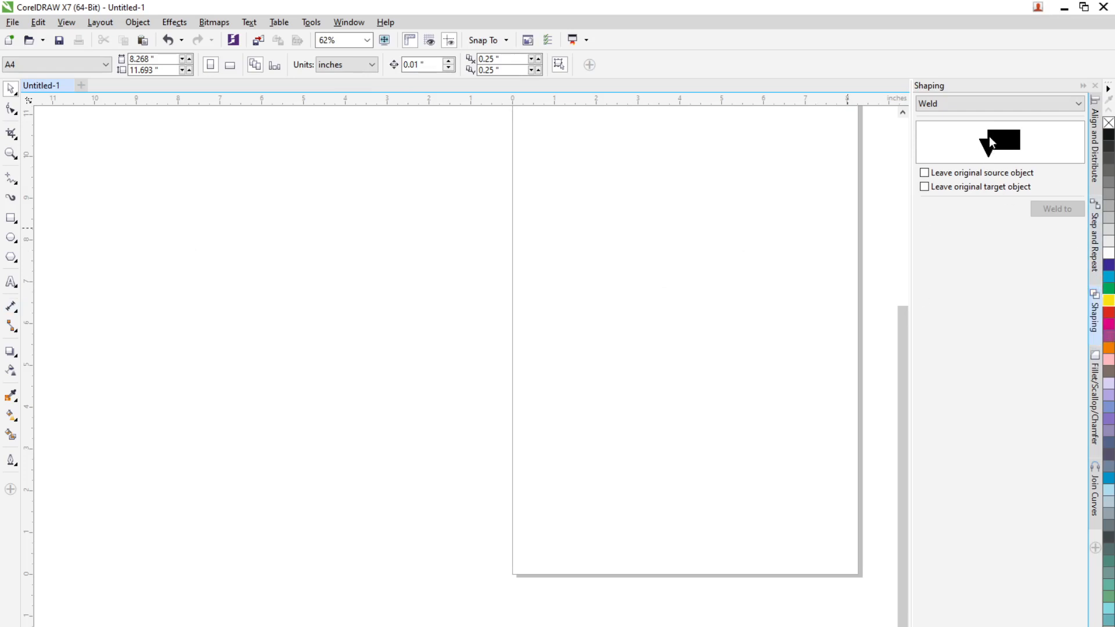
# Show the Fillet/Scallop/Chamfer settings and draw a rectangle about 4.77 × 2.92 inches on the page.
pyautogui.click(1095, 405)
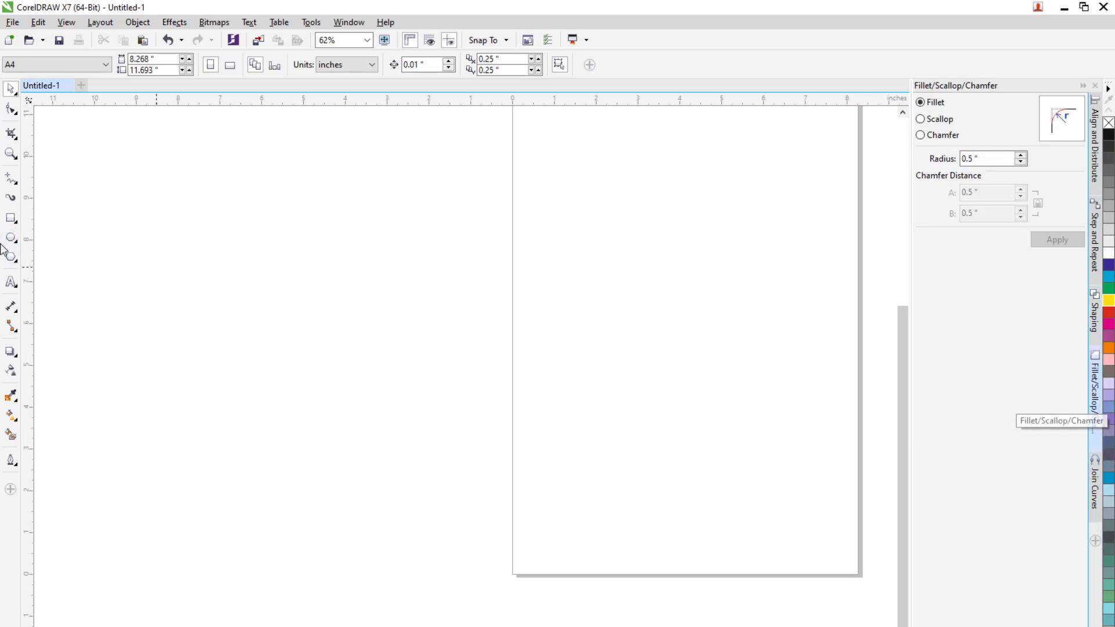
pyautogui.click(10, 219)
pyautogui.moveTo(539, 287); pyautogui.dragTo(741, 412)
pyautogui.click(368, 39)
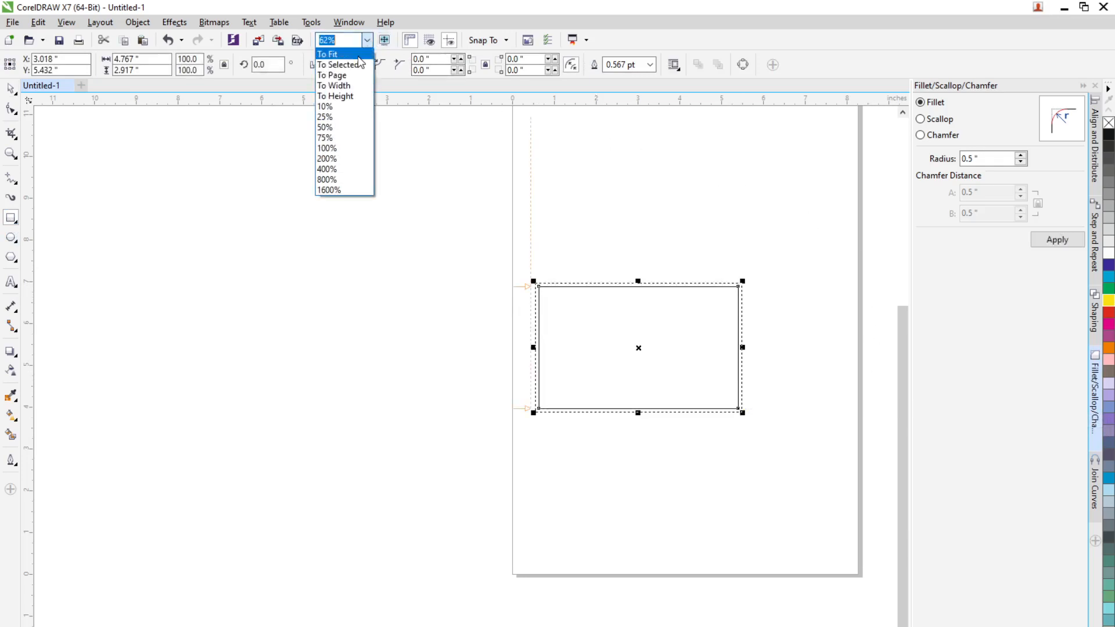
pyautogui.click(337, 53)
pyautogui.scroll(-3, 258, 365)
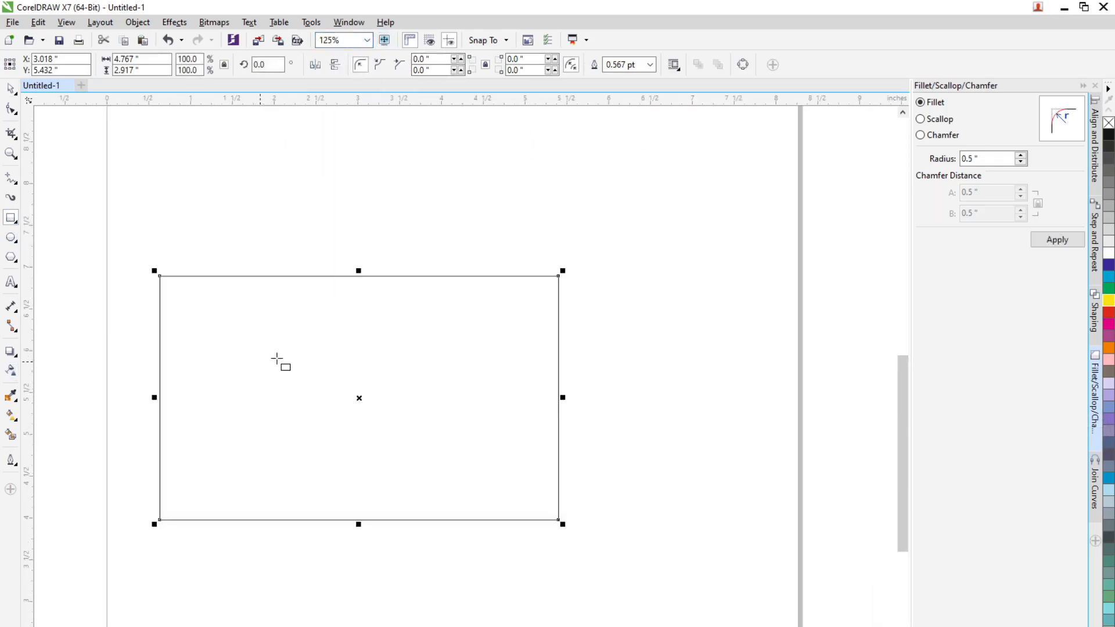
# Set the rectangle's corner radius to 5 inches and try the round, scalloped and chamfered corner styles.
pyautogui.click(10, 88)
pyautogui.click(428, 58)
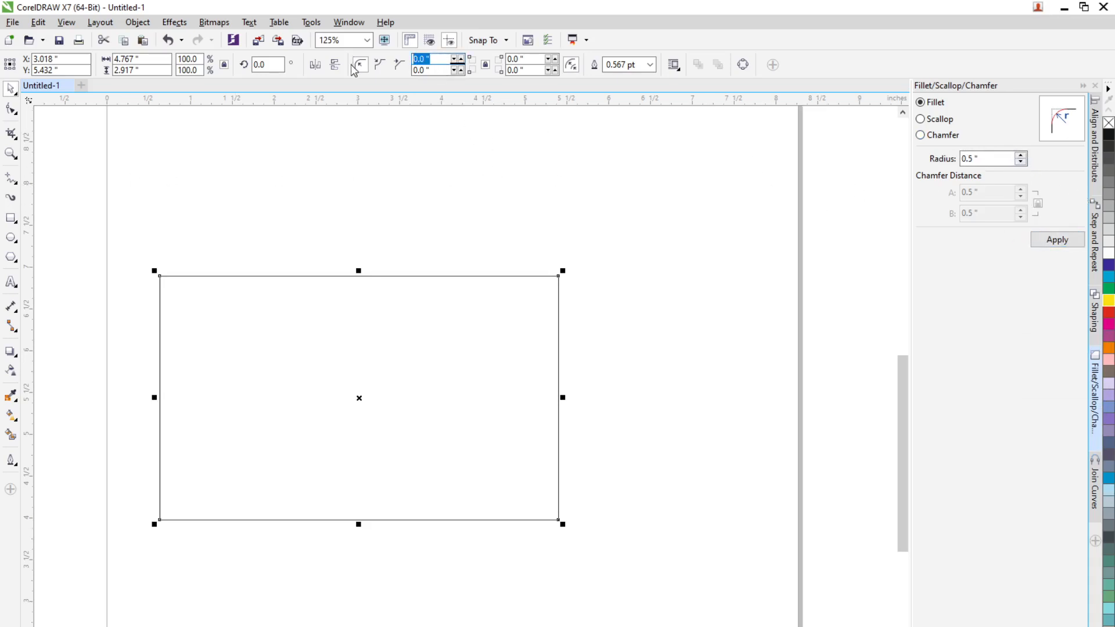
pyautogui.write('5')
pyautogui.press('Return')
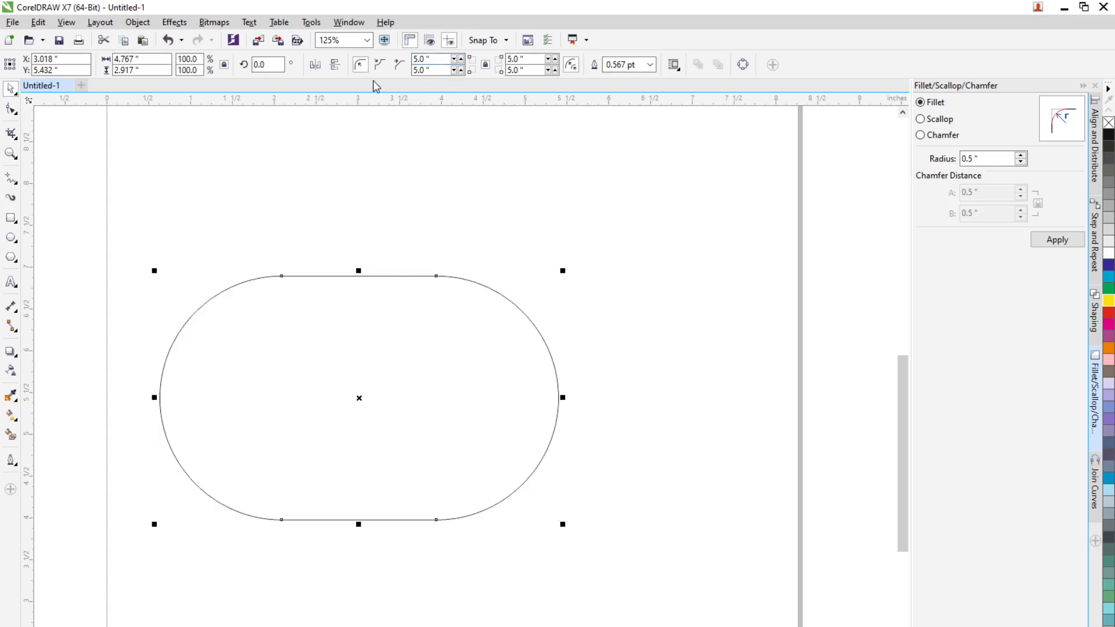
pyautogui.click(379, 64)
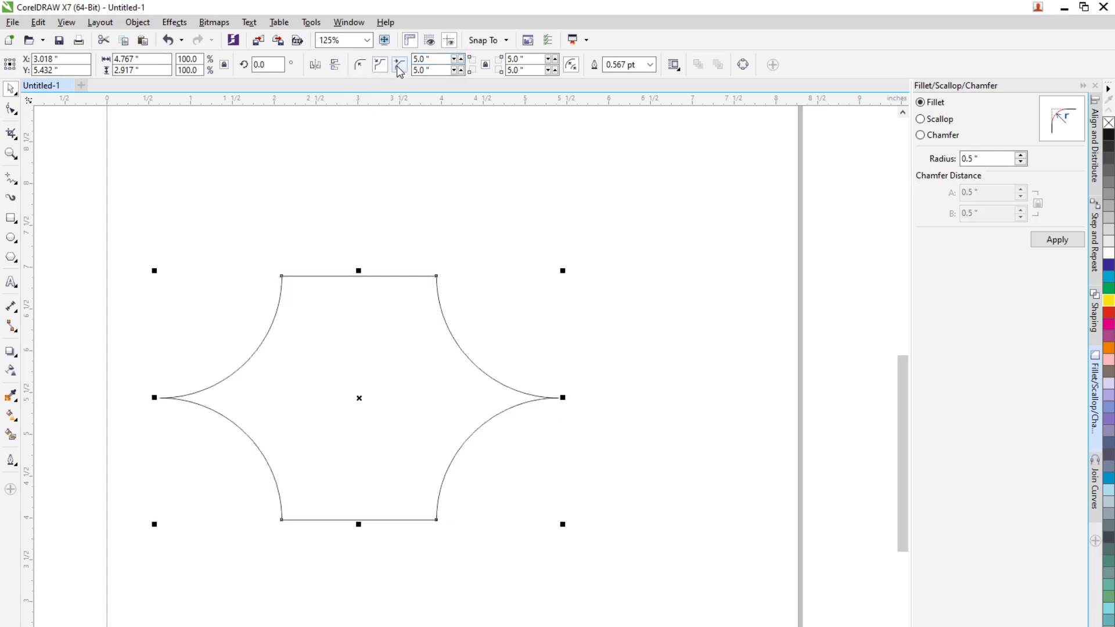
pyautogui.click(398, 67)
# Set the rectangle's corner size to 0.5 inches, try scalloped corners, and switch back to round corners.
pyautogui.doubleClick(430, 59)
pyautogui.write('0.5')
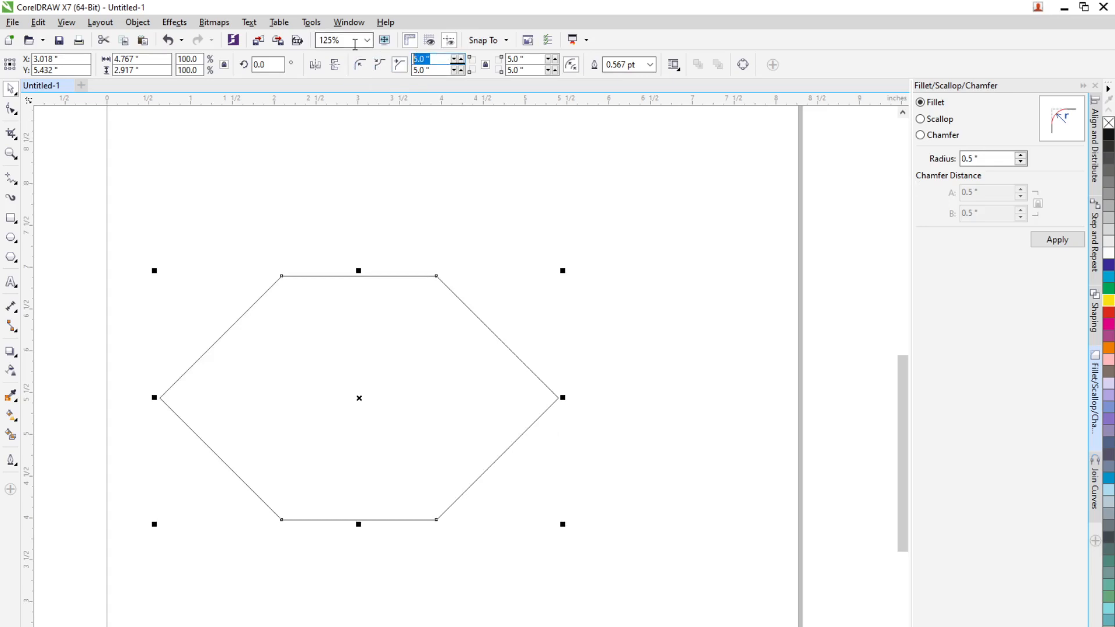
pyautogui.press('Return')
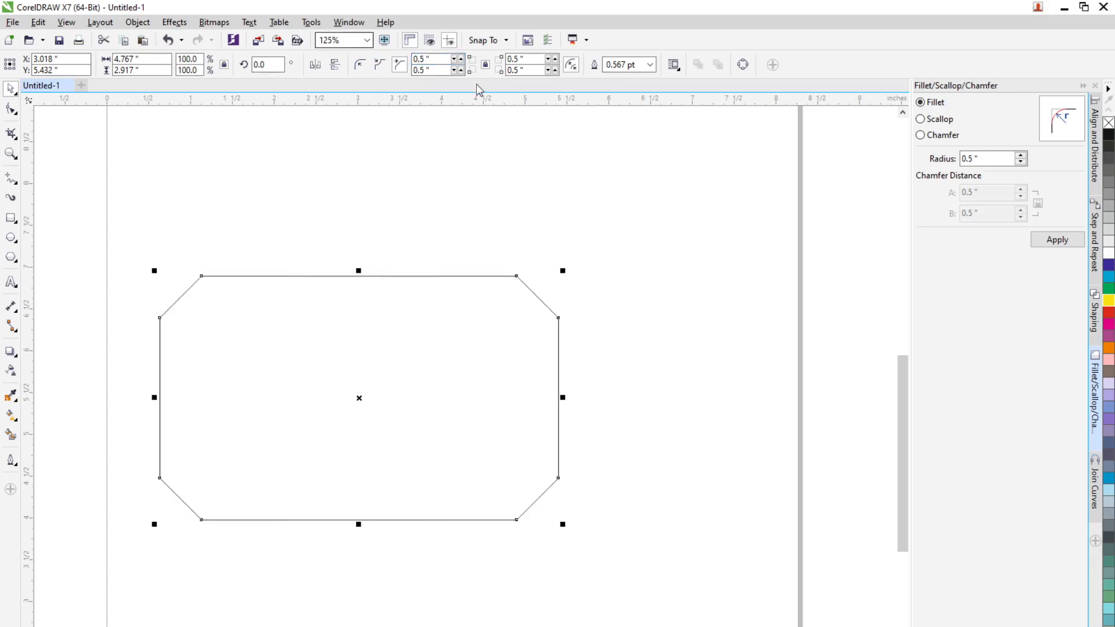
pyautogui.click(380, 65)
pyautogui.click(361, 65)
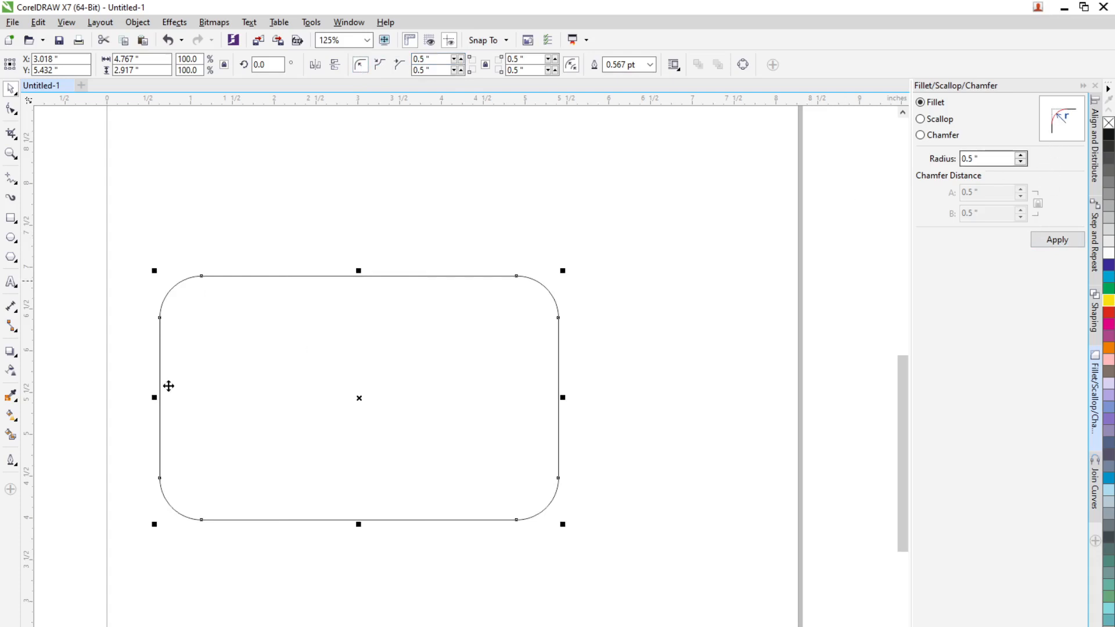
# Draw a second rectangle about 4.0 × 3.11 inches beside the first and fillet its corners with a 0.5-inch radius.
pyautogui.scroll(-1, 420, 411)
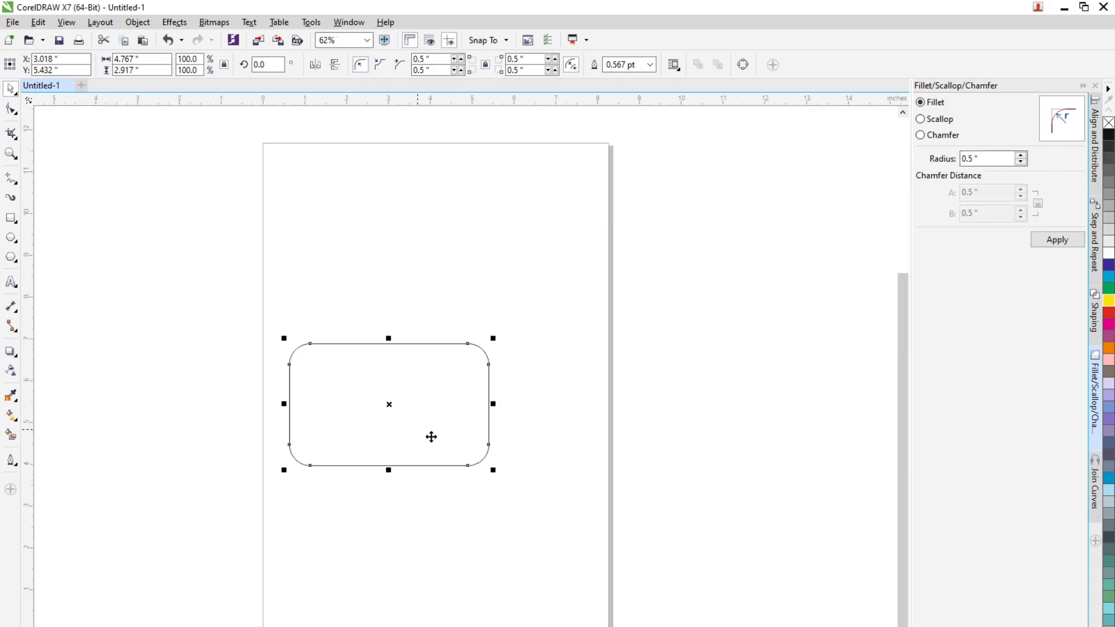
pyautogui.click(10, 219)
pyautogui.scroll(1, 603, 363)
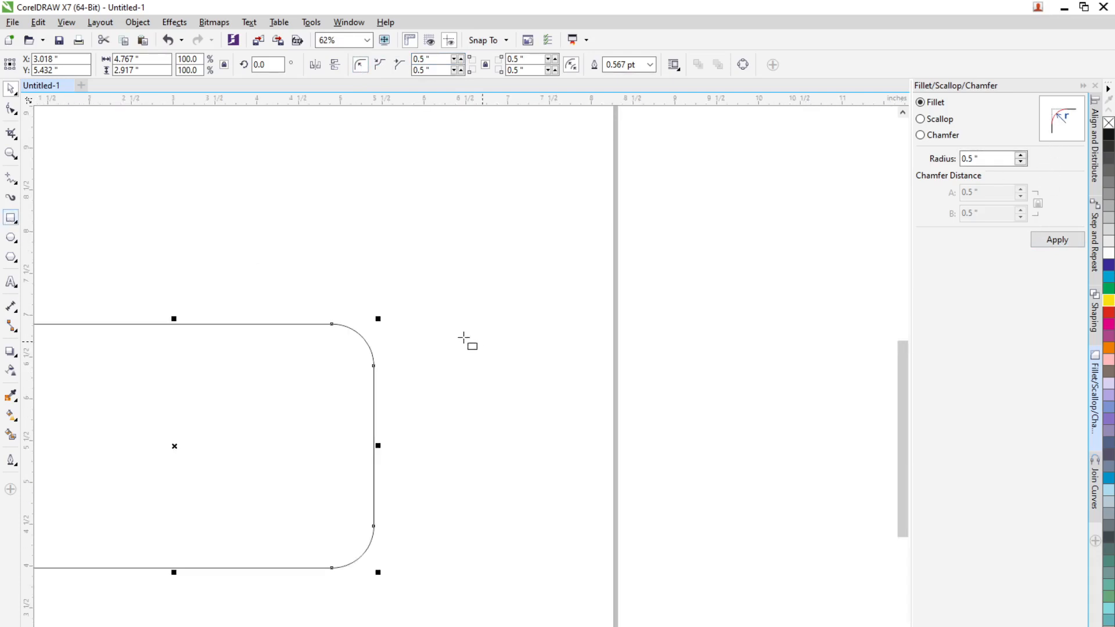
pyautogui.moveTo(452, 324)
pyautogui.mouseDown()
pyautogui.moveTo(671, 523)
pyautogui.moveTo(788, 585)
pyautogui.mouseUp()
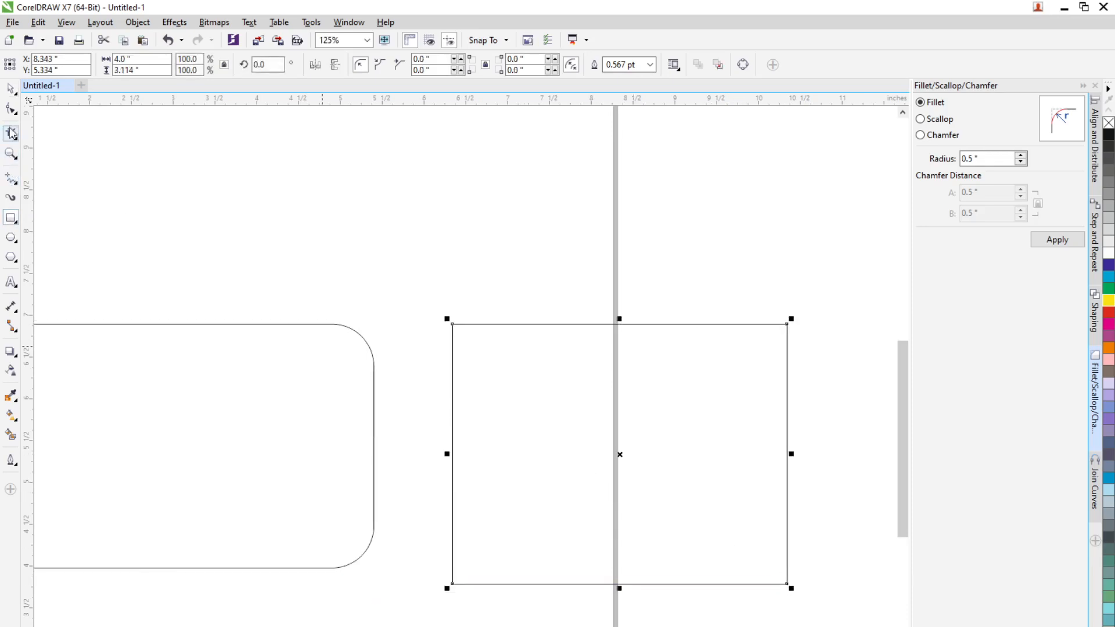
pyautogui.click(10, 90)
pyautogui.click(964, 158)
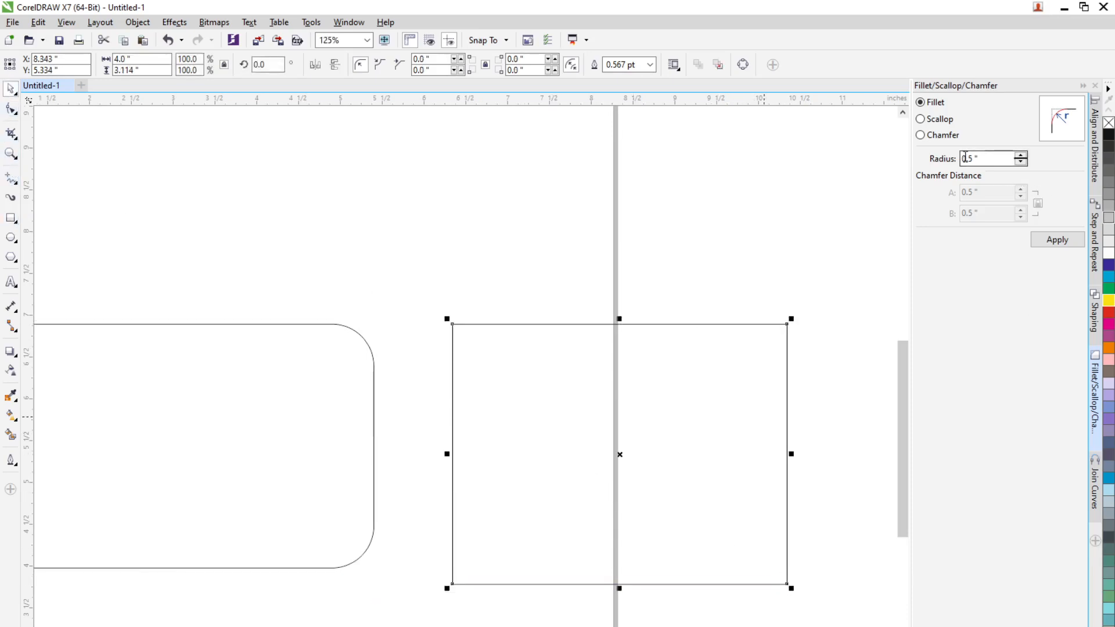
pyautogui.click(1057, 239)
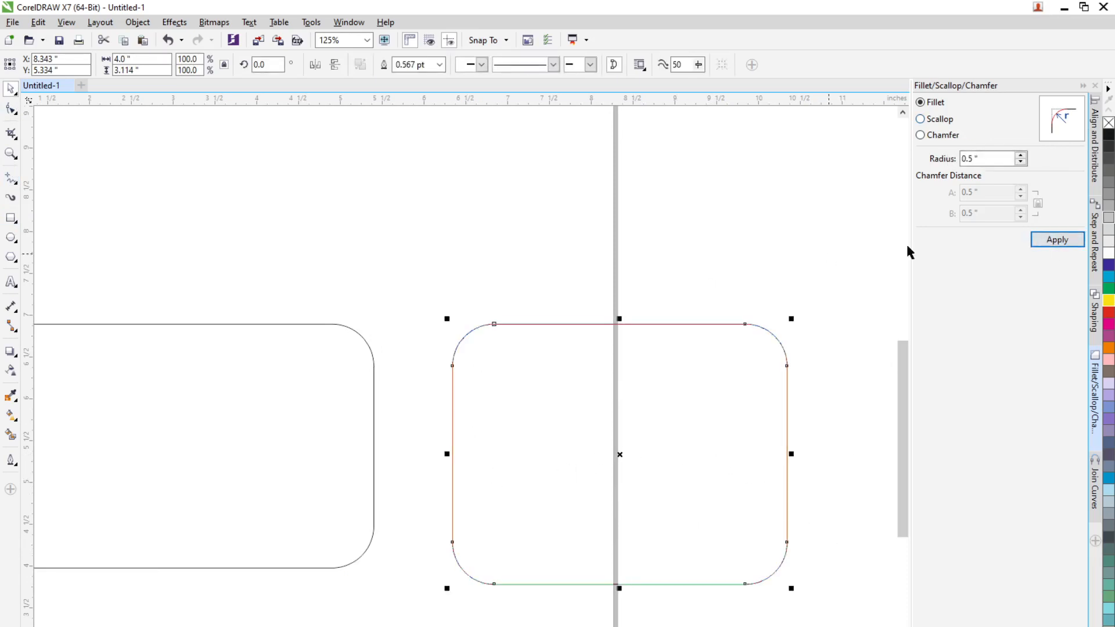
# Try to scallop the filleted rectangle's corners with a 0.5-inch radius, and undo an attempted move of the shape.
pyautogui.click(936, 119)
pyautogui.click(1057, 239)
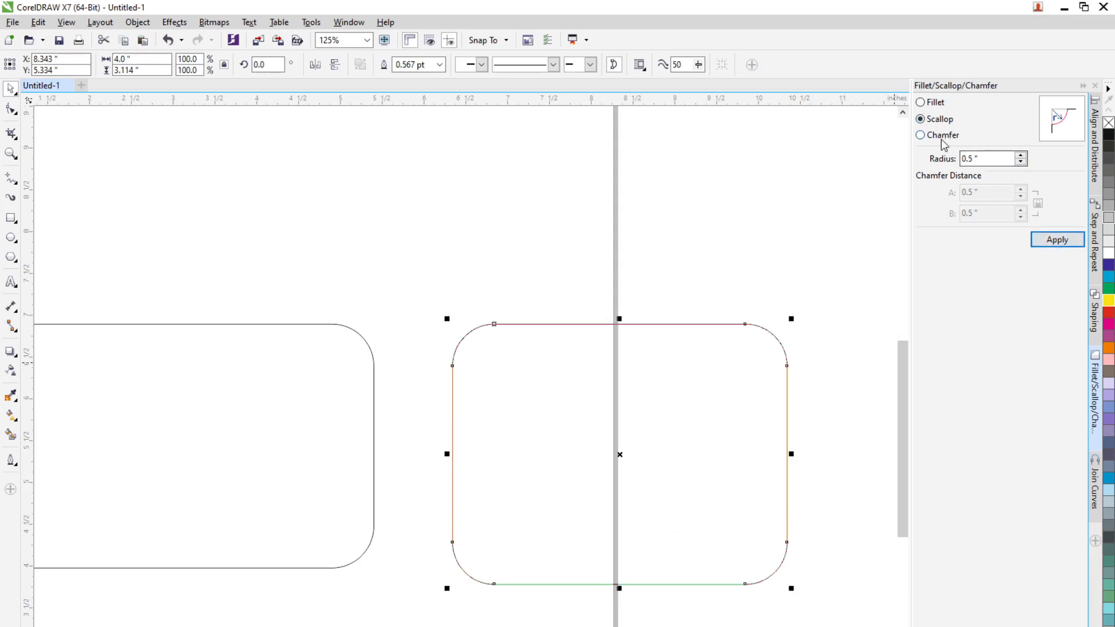
pyautogui.scroll(-2, 689, 396)
pyautogui.moveTo(668, 420)
pyautogui.mouseDown()
pyautogui.moveTo(680, 271)
pyautogui.moveTo(650, 424)
pyautogui.moveTo(650, 413)
pyautogui.mouseUp()
pyautogui.hotkey('ctrl', 'z')
pyautogui.hotkey('ctrl', 'z')
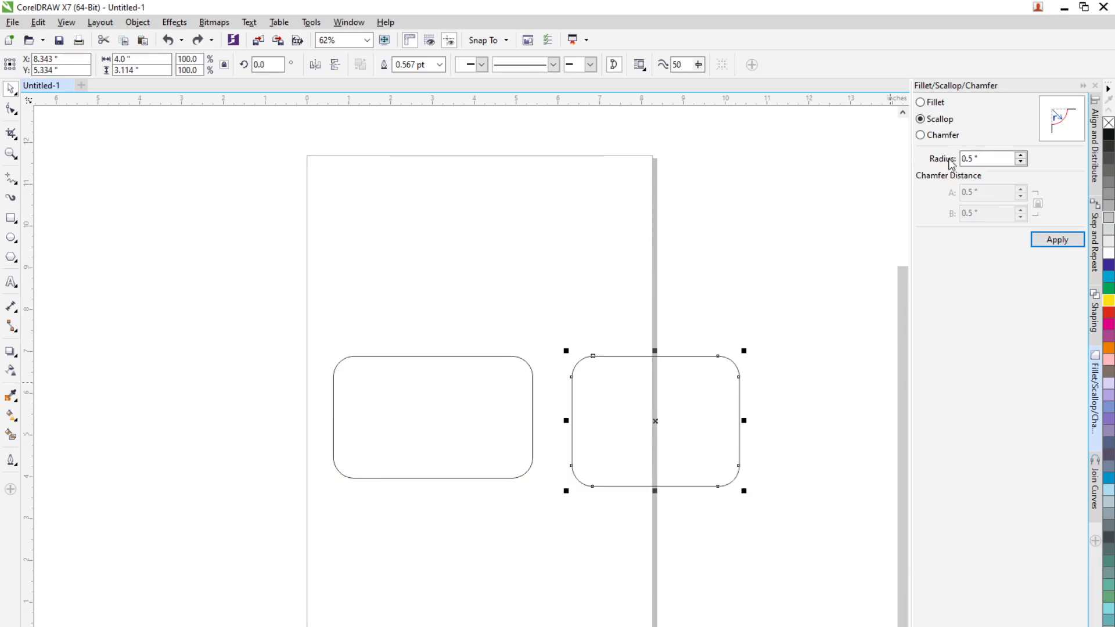
# Set the scallop radius to 1.0 inch and try to apply it to the filleted rectangle.
pyautogui.click(988, 159)
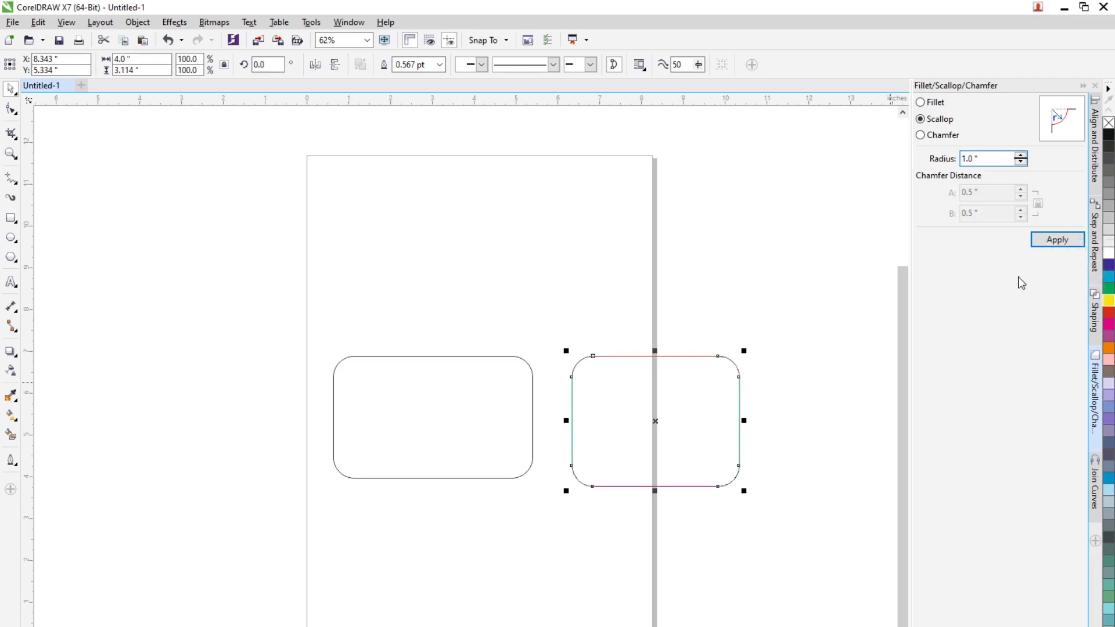
pyautogui.click(1058, 241)
pyautogui.scroll(2, 604, 366)
pyautogui.scroll(2, 608, 377)
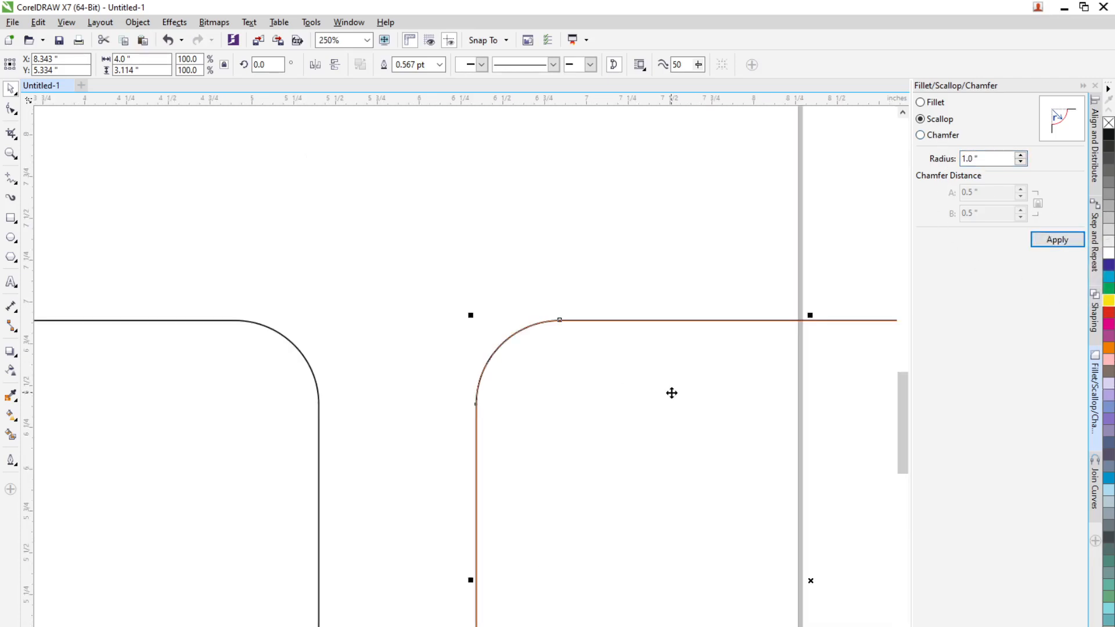
# Delete the filleted rectangle and draw a sharp-cornered rectangle about 2.57 × 2.05 inches in its place.
pyautogui.press('Delete')
pyautogui.click(11, 219)
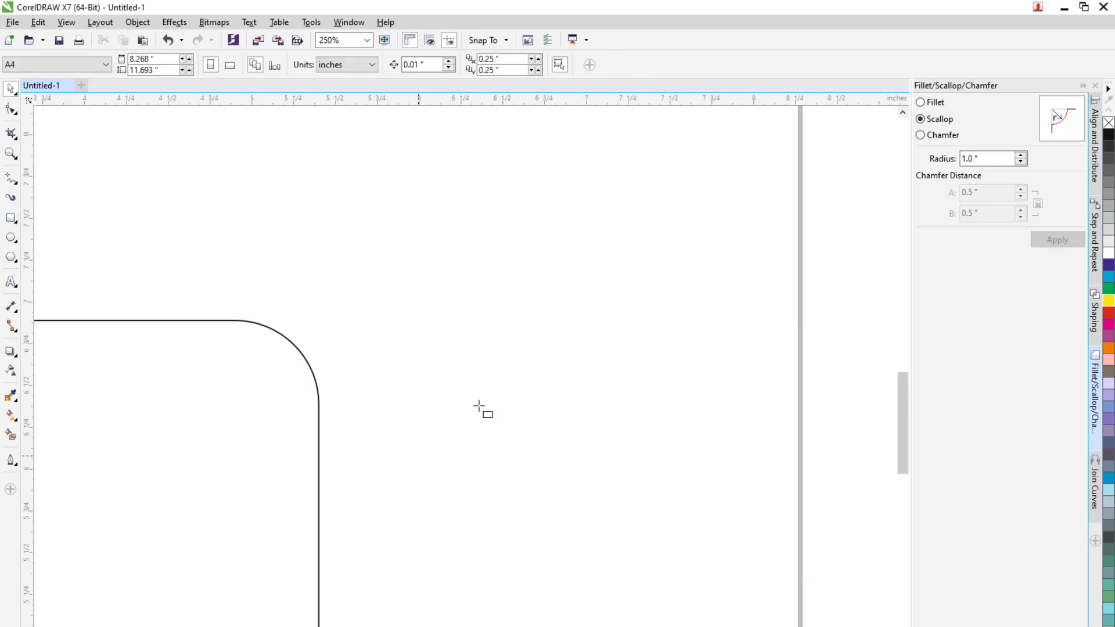
pyautogui.moveTo(437, 338); pyautogui.dragTo(868, 626)
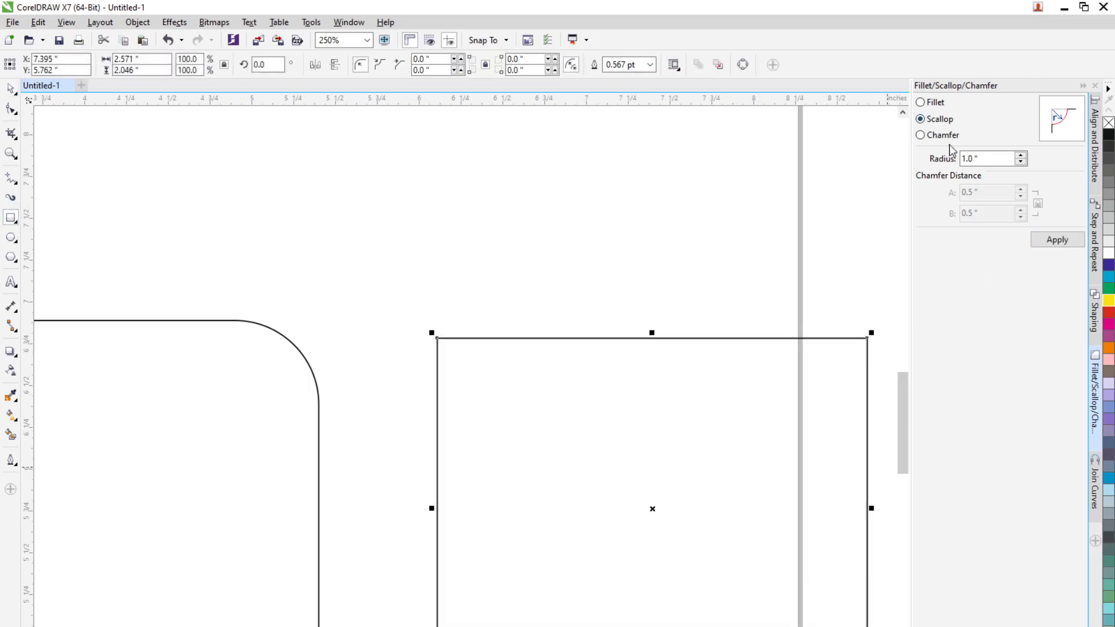
# Try scalloping the new rectangle's corners with a 1.0-inch radius, and undo the scallop.
pyautogui.click(1055, 242)
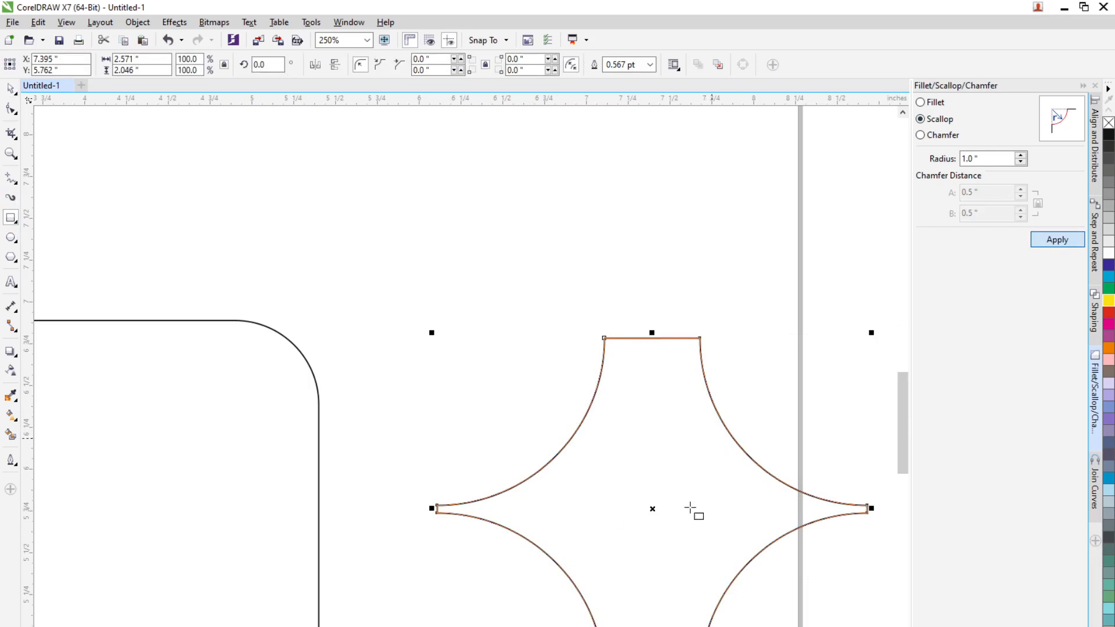
pyautogui.hotkey('ctrl', 'z')
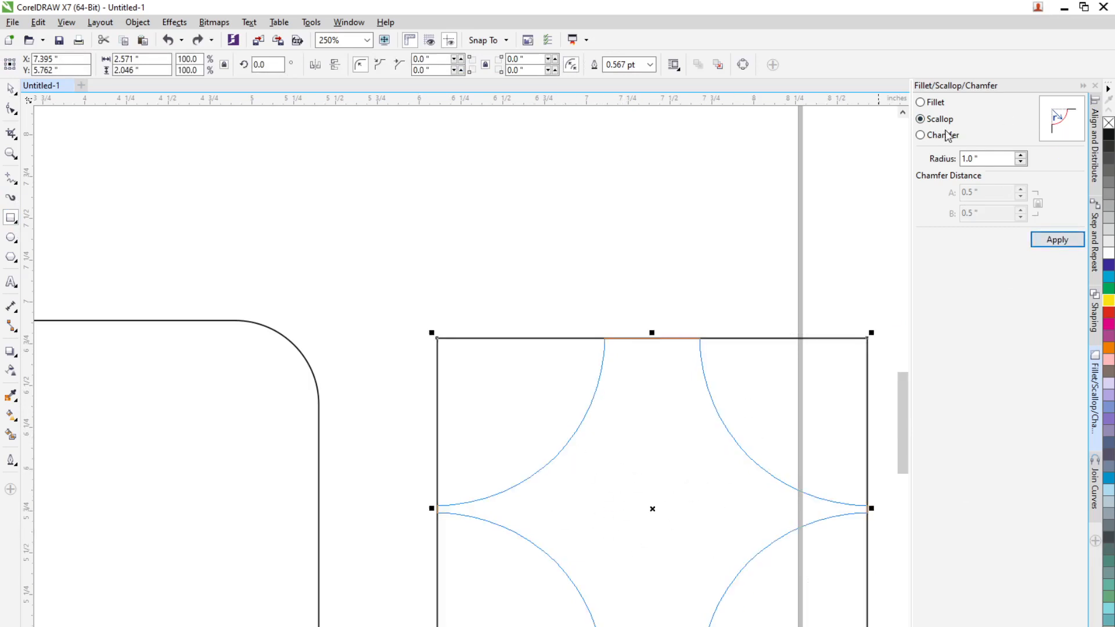
# Chamfer the corners of the sharp-cornered rectangle with a 0.5-inch distance and deselect it.
pyautogui.click(930, 135)
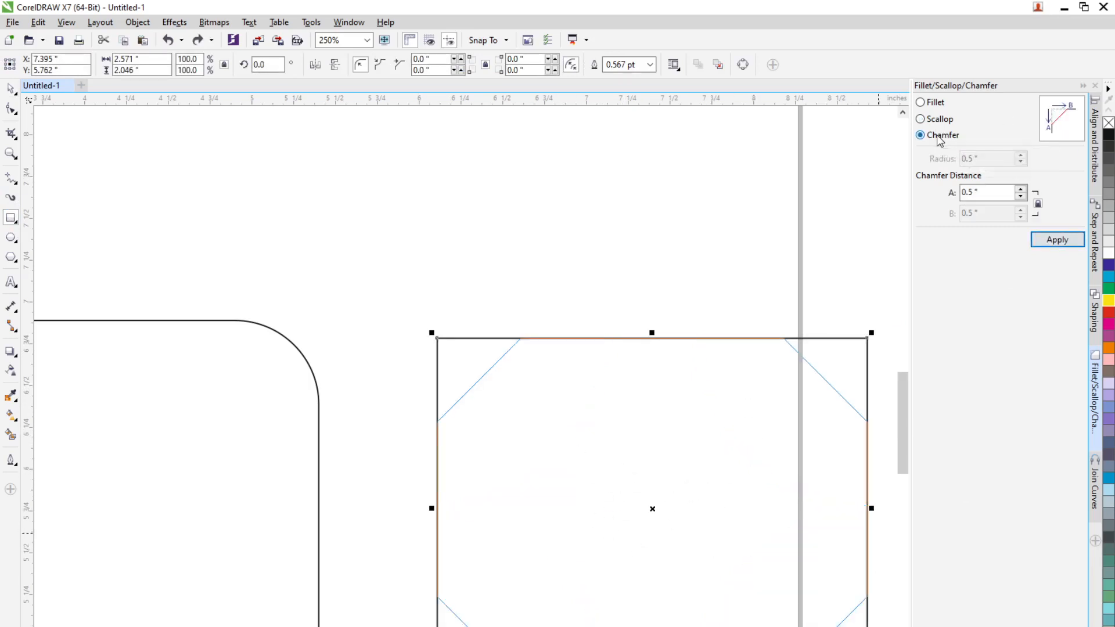
pyautogui.click(1071, 241)
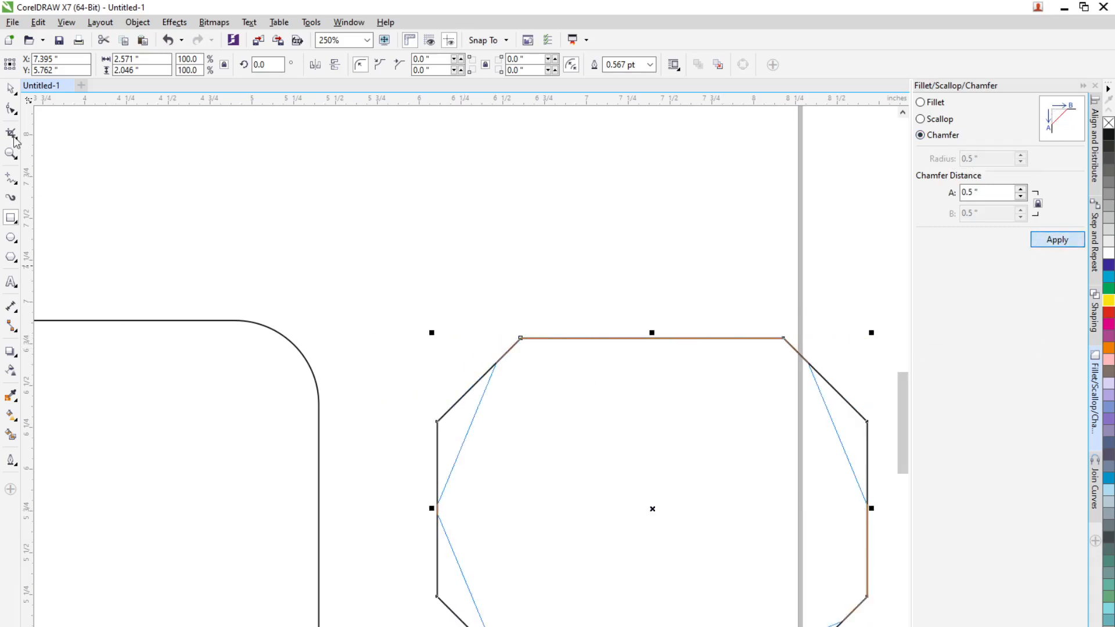
pyautogui.click(12, 90)
pyautogui.click(463, 261)
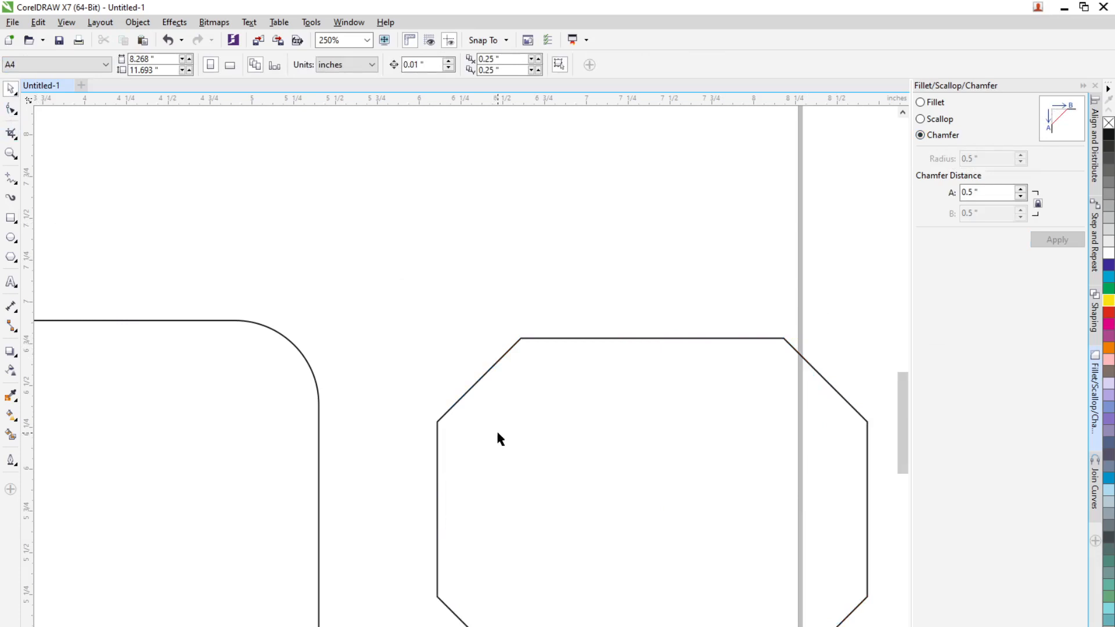
pyautogui.scroll(-2, 593, 410)
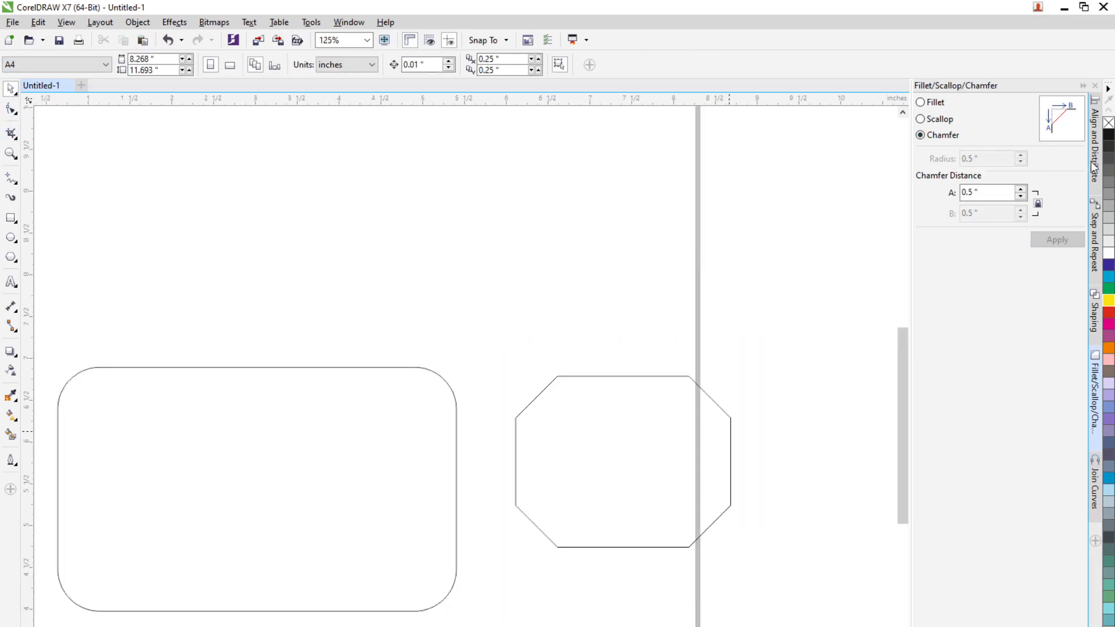
# Preview the corner options on the chamfered rectangle, apply a second 0.5-inch chamfer, and delete the shape.
pyautogui.click(938, 118)
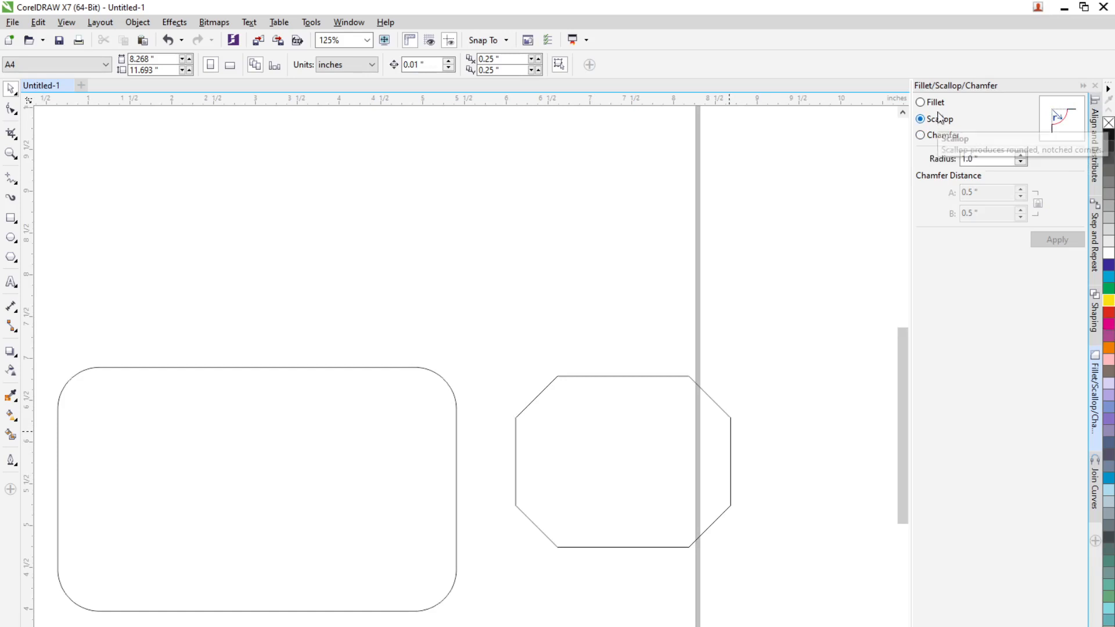
pyautogui.click(936, 102)
pyautogui.click(673, 443)
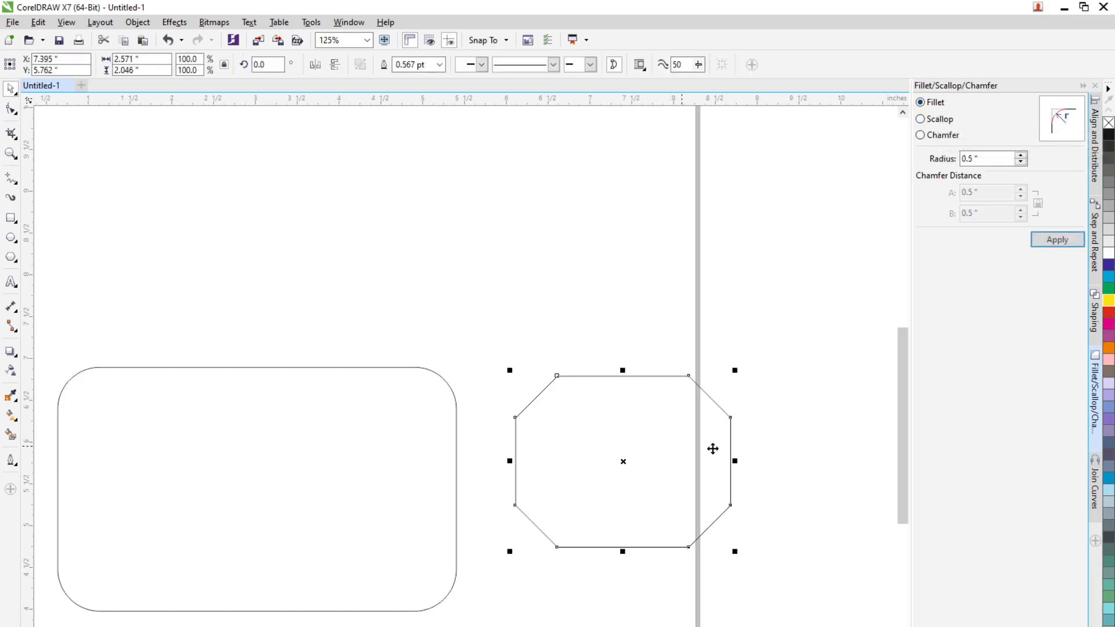
pyautogui.click(923, 119)
pyautogui.click(929, 136)
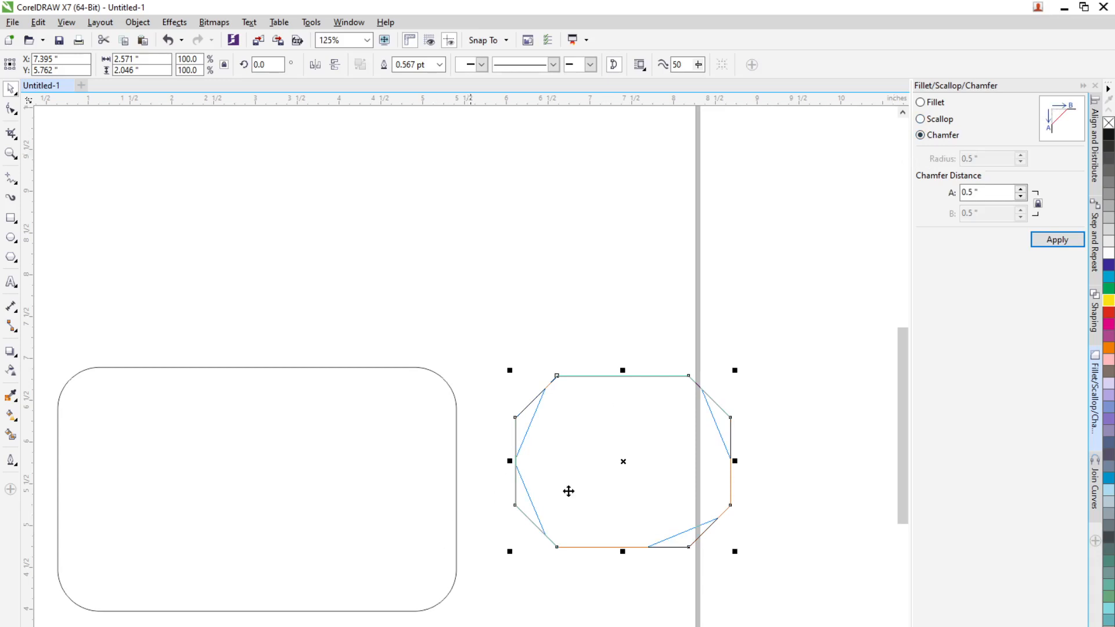
pyautogui.scroll(2, 569, 491)
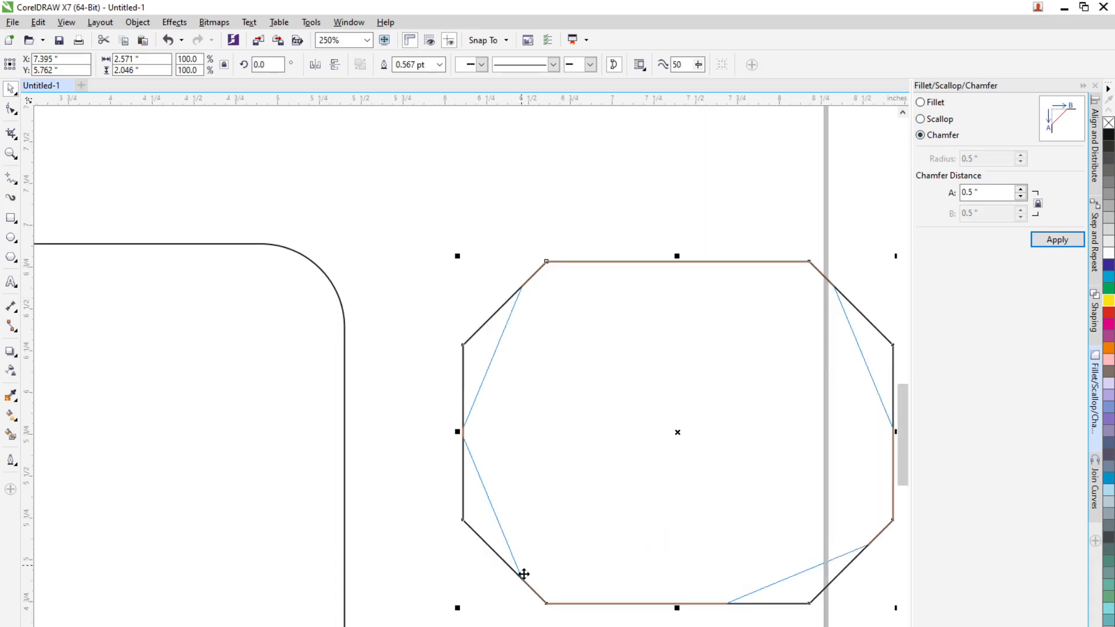
pyautogui.click(1058, 240)
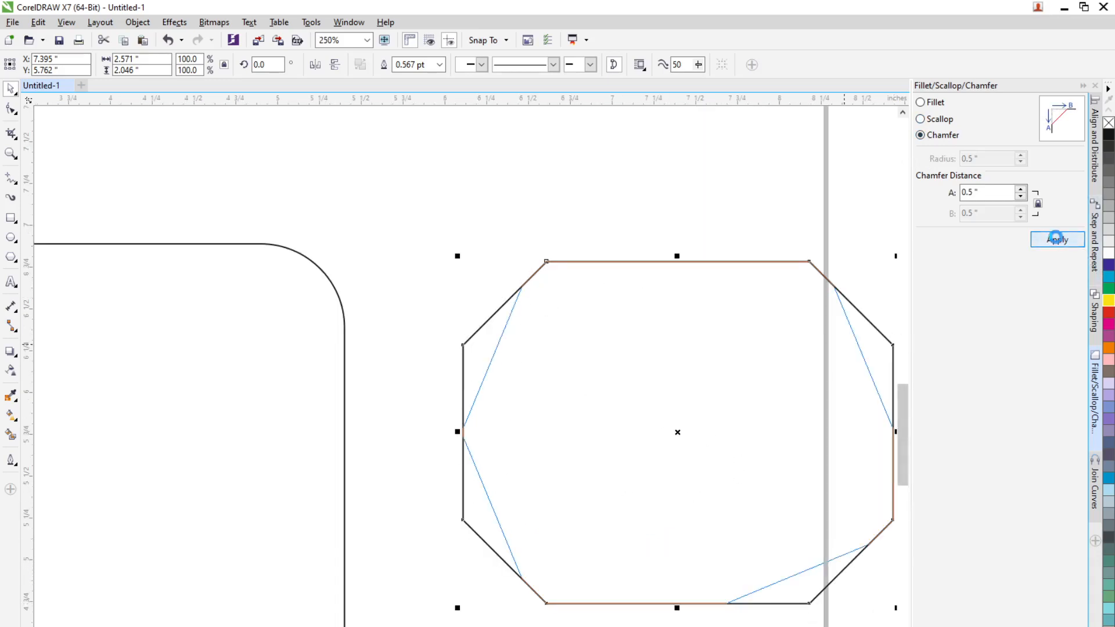
pyautogui.click(648, 437)
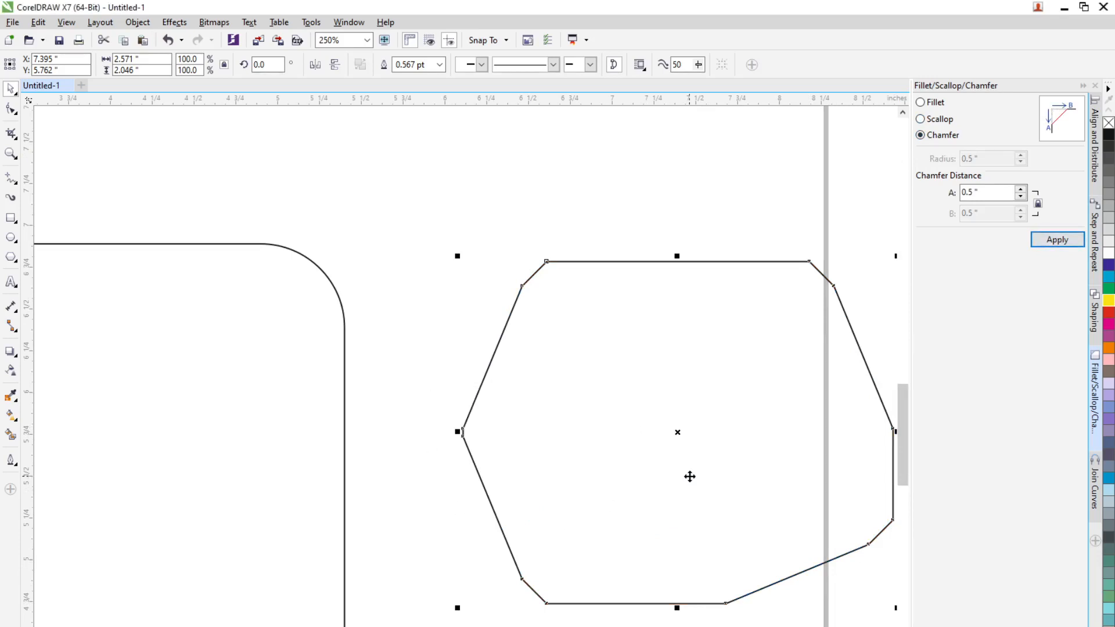
pyautogui.press('Delete')
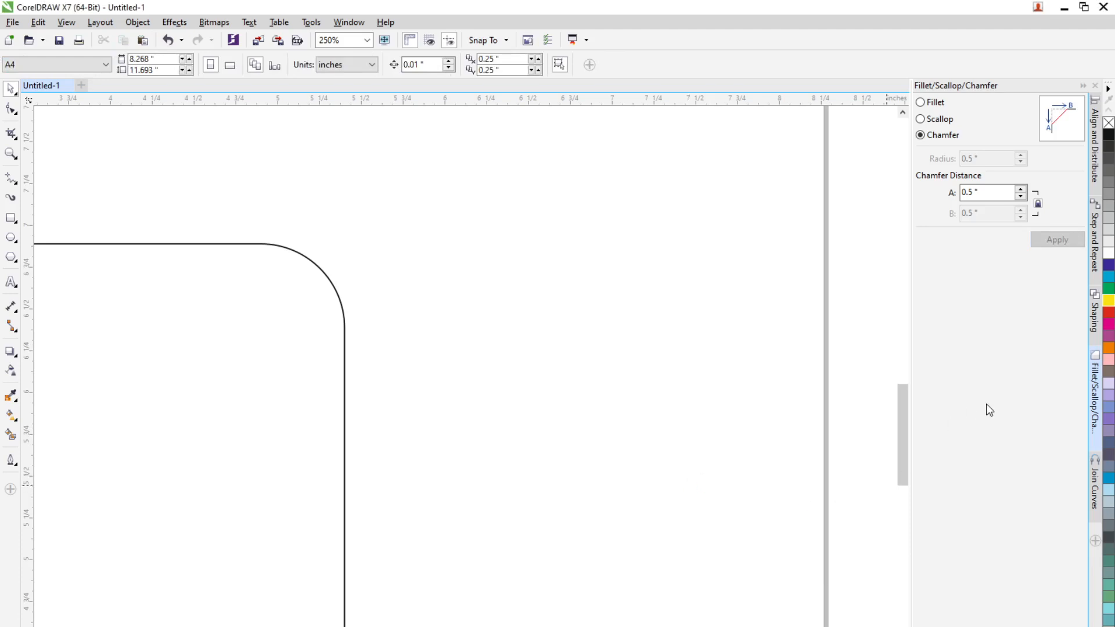
# Select the remaining rounded rectangle and cycle its corner style through scalloped, chamfered and round, ending on chamfered.
pyautogui.scroll(-2, 399, 463)
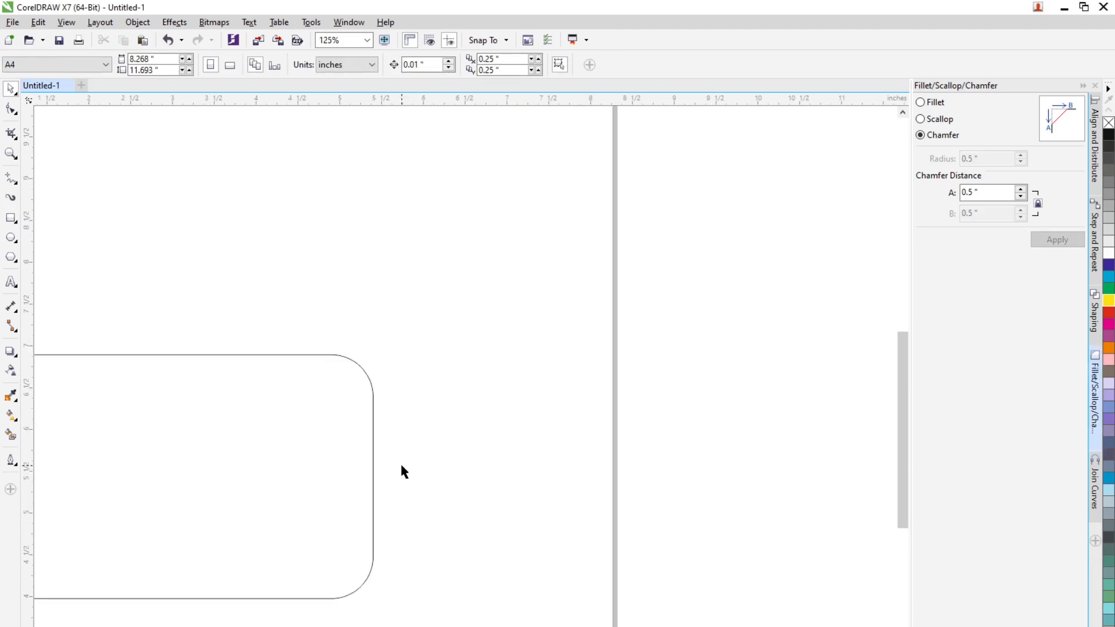
pyautogui.scroll(-1, 374, 480)
pyautogui.click(375, 480)
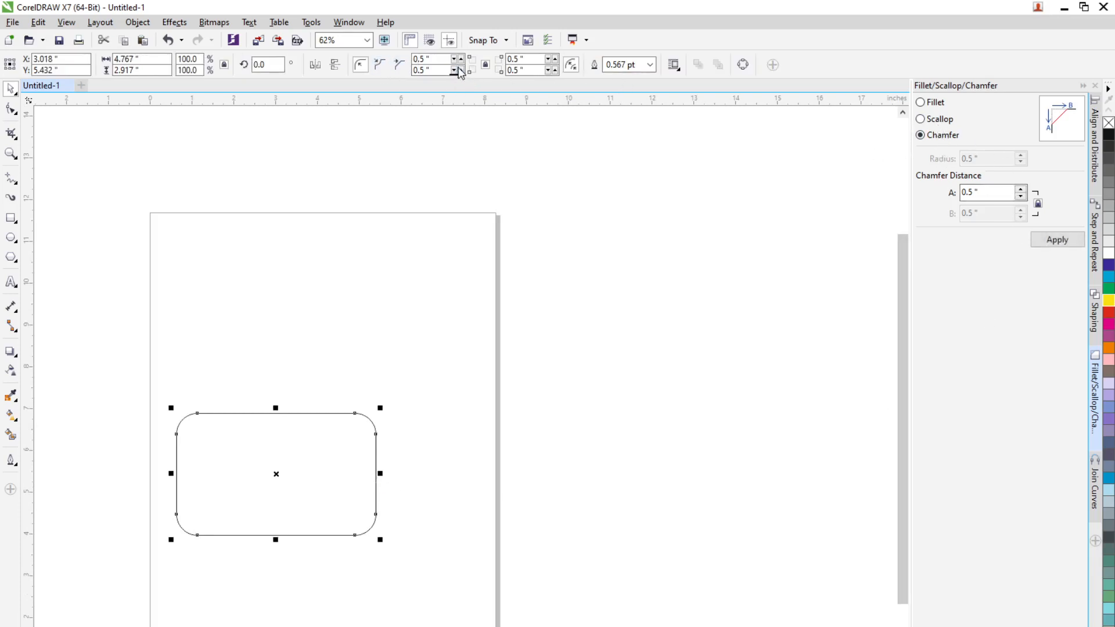
pyautogui.click(382, 66)
pyautogui.click(399, 70)
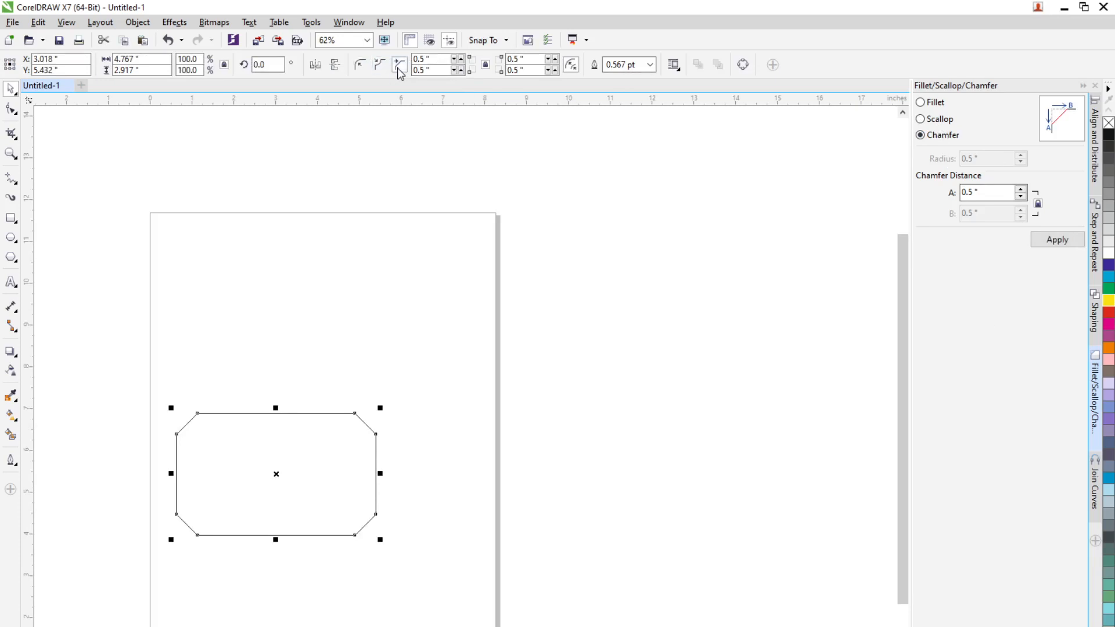
pyautogui.click(360, 65)
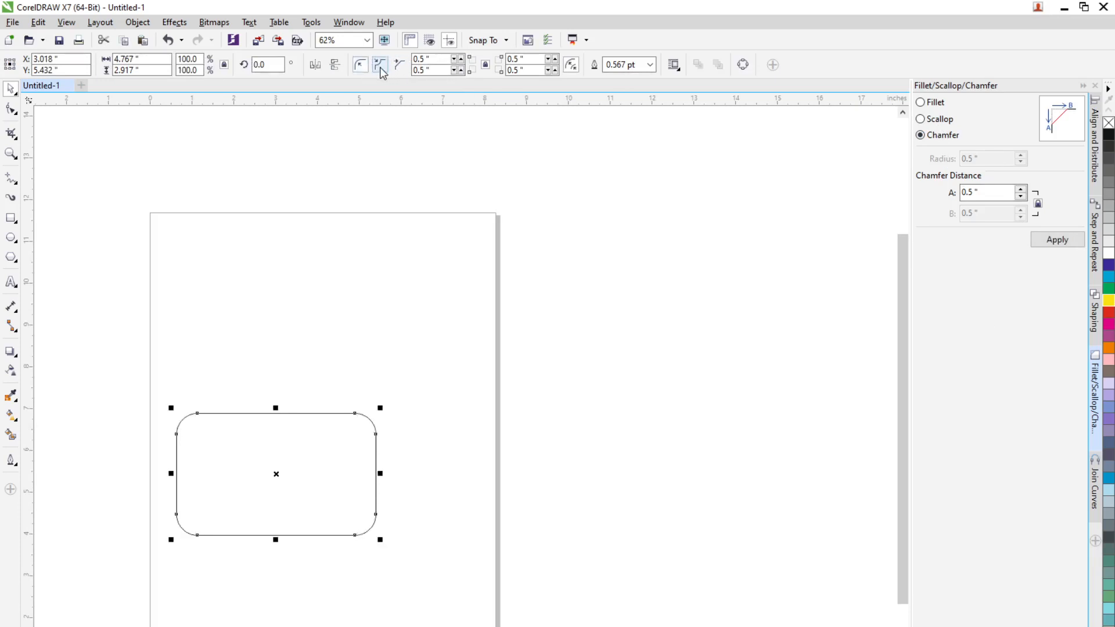
pyautogui.click(380, 66)
pyautogui.click(399, 67)
# Set all corner radii of the rectangle to 1.0 inch and try scalloped and chamfered corners before returning to round.
pyautogui.moveTo(437, 59); pyautogui.dragTo(358, 65)
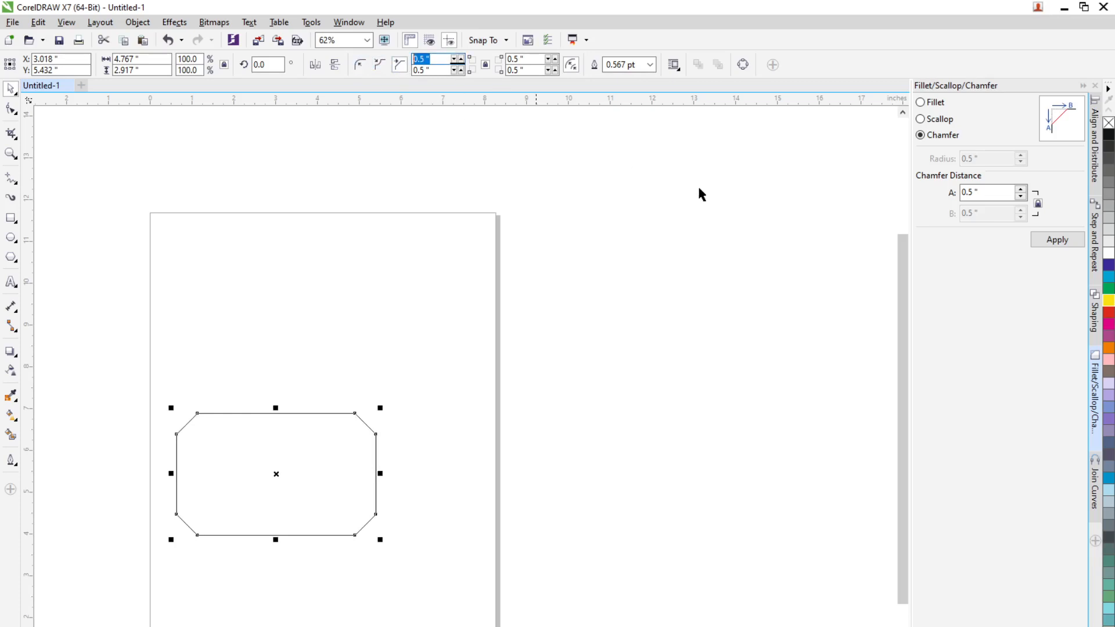
pyautogui.write('1')
pyautogui.press('Return')
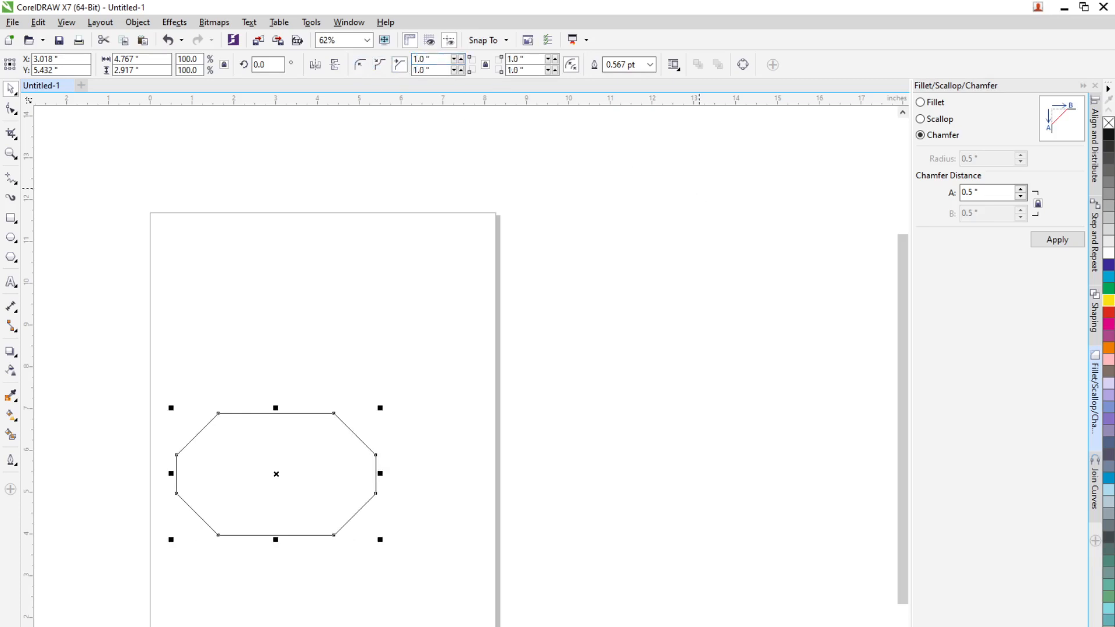
pyautogui.click(377, 66)
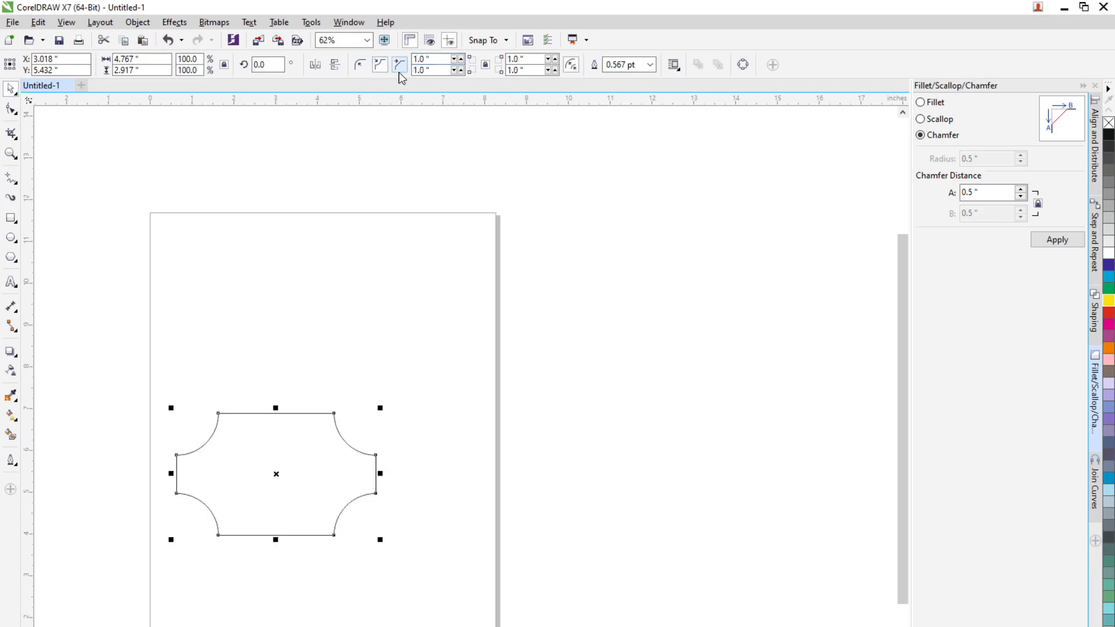
pyautogui.click(400, 65)
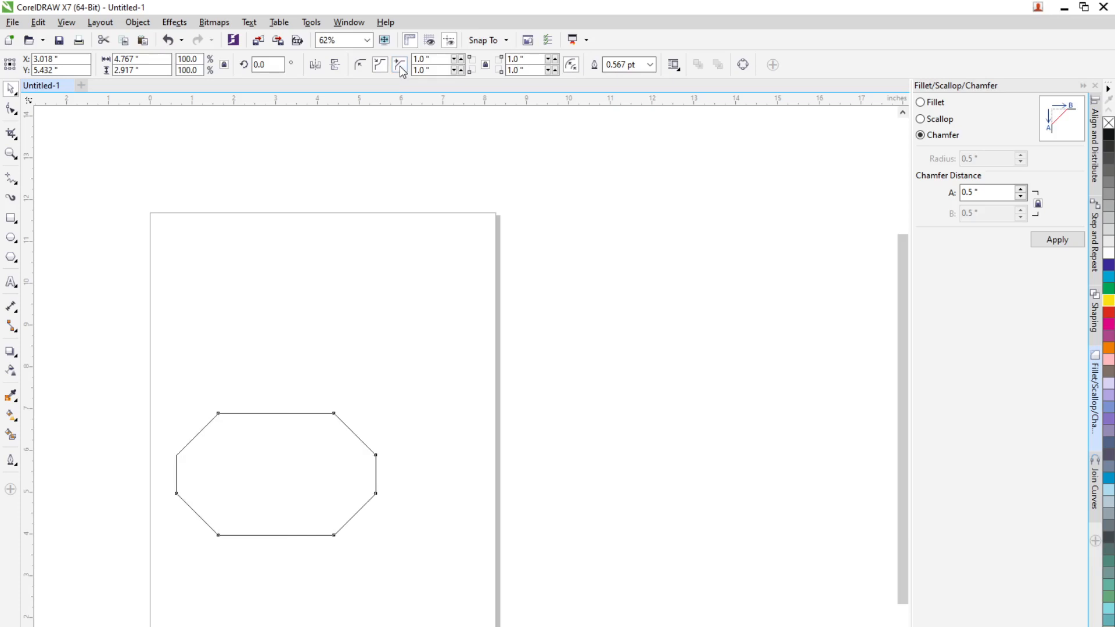
pyautogui.click(361, 66)
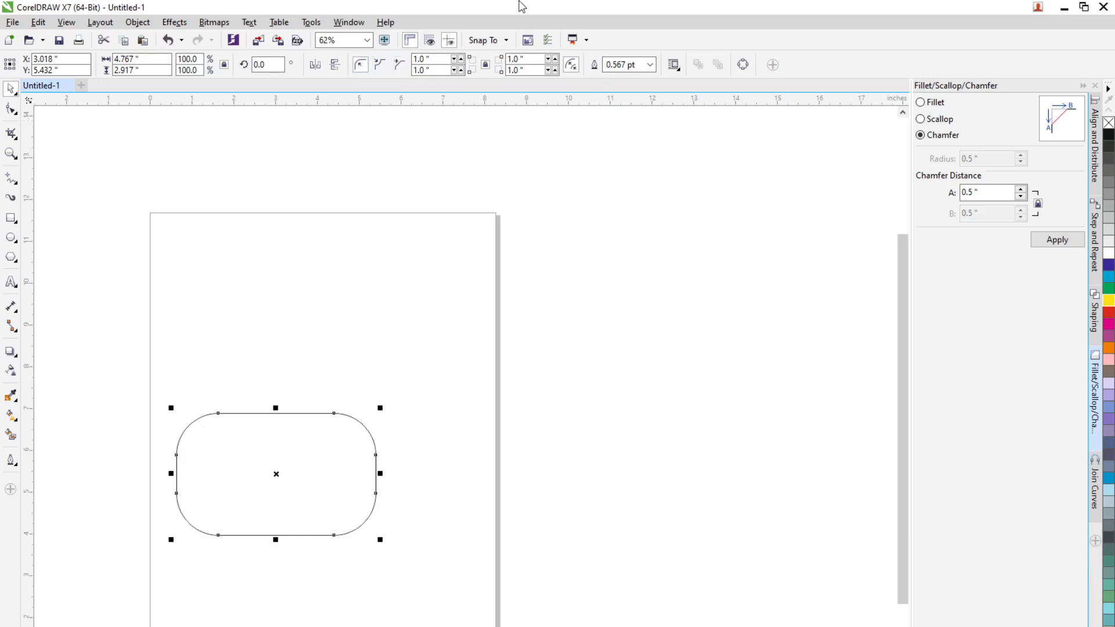
# Set the rectangle's upper-left and lower-right corner radii to 0 and deselect it.
pyautogui.scroll(2, 249, 473)
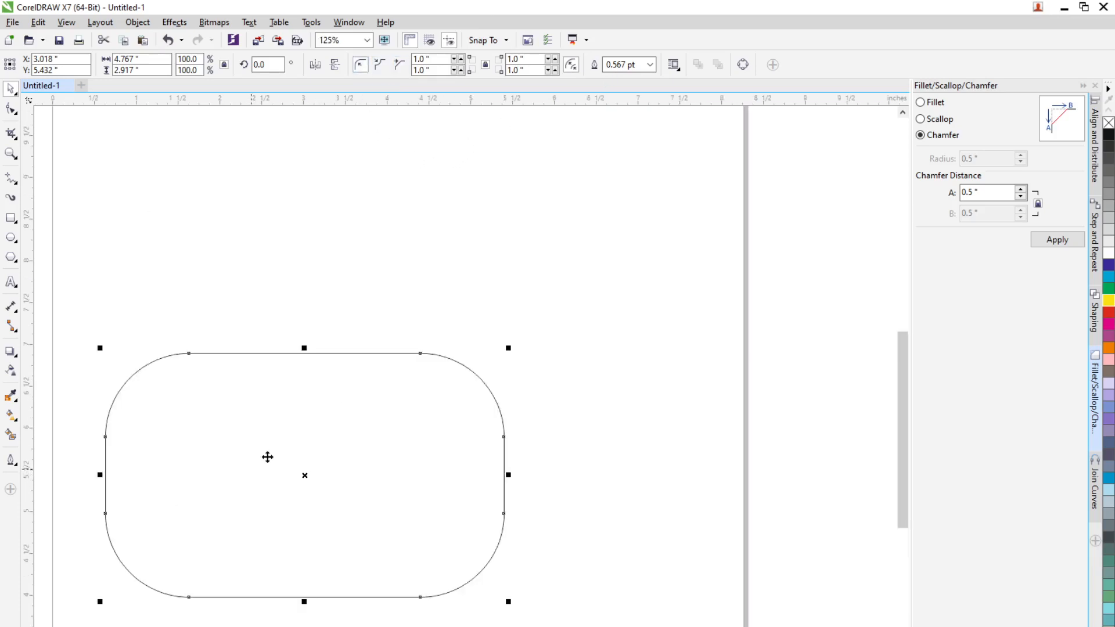
pyautogui.scroll(-2, 340, 395)
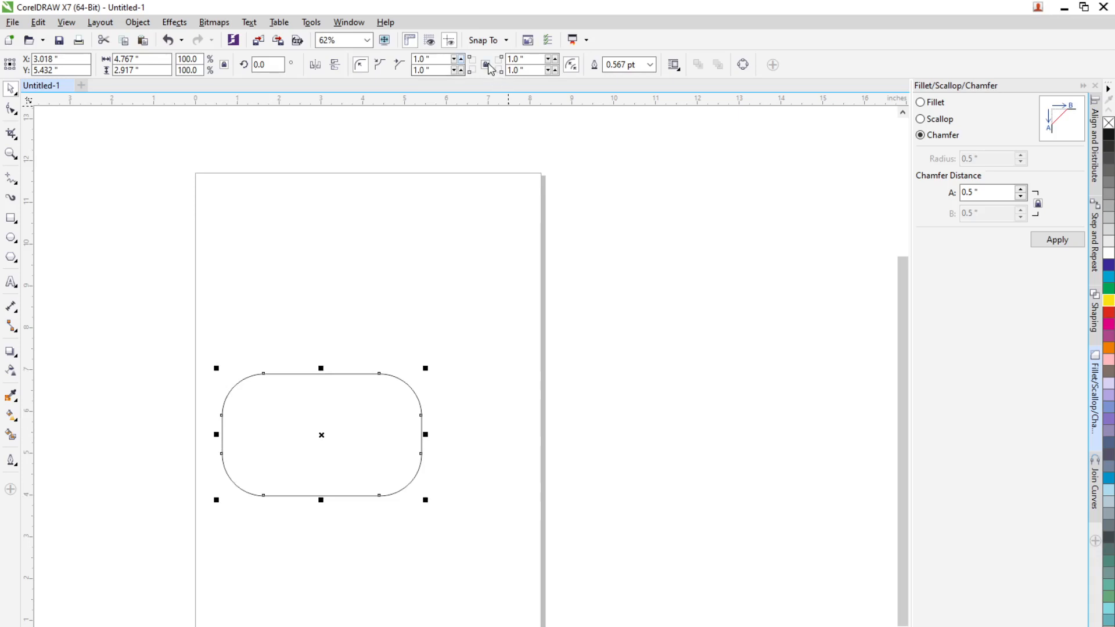
pyautogui.doubleClick(452, 64)
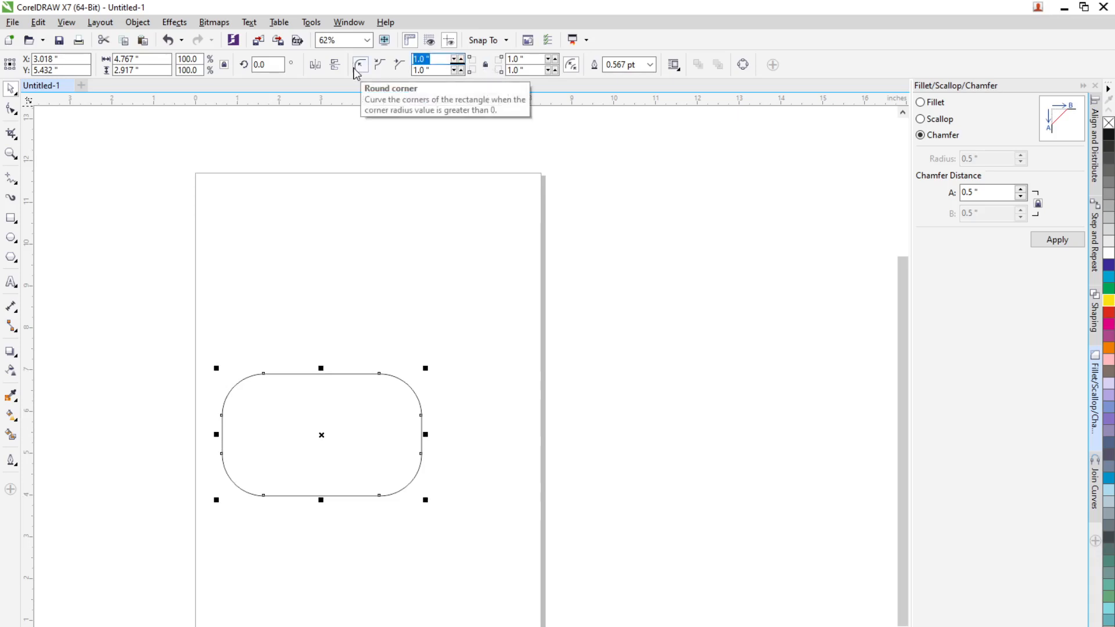
pyautogui.write('0')
pyautogui.press('Tab')
pyautogui.press('Tab')
pyautogui.press('Tab')
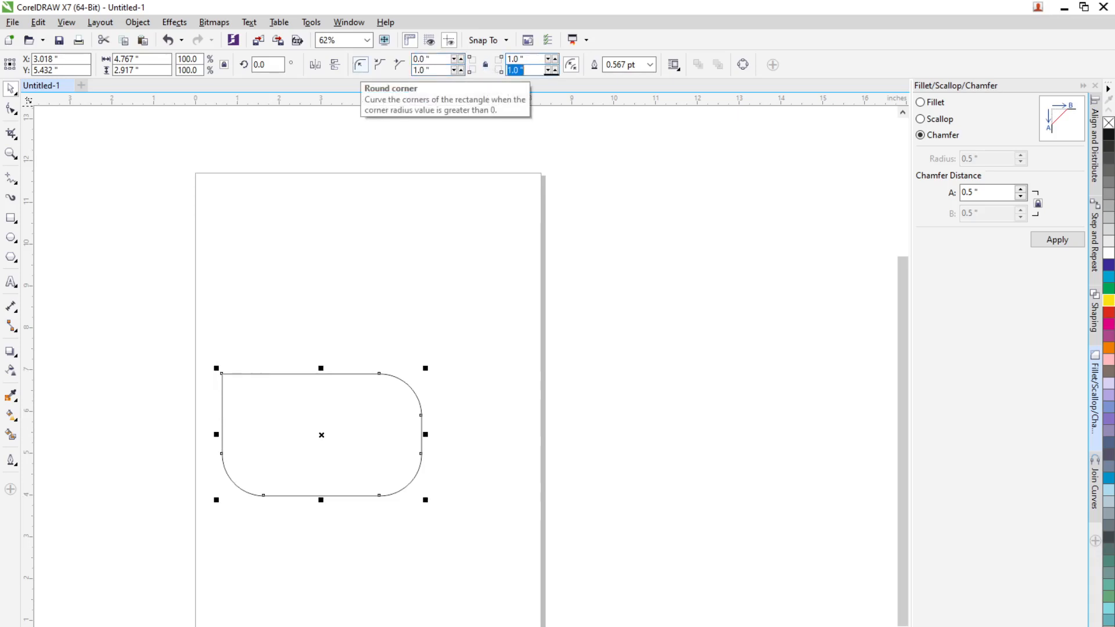
pyautogui.write('0')
pyautogui.press('Return')
pyautogui.click(347, 503)
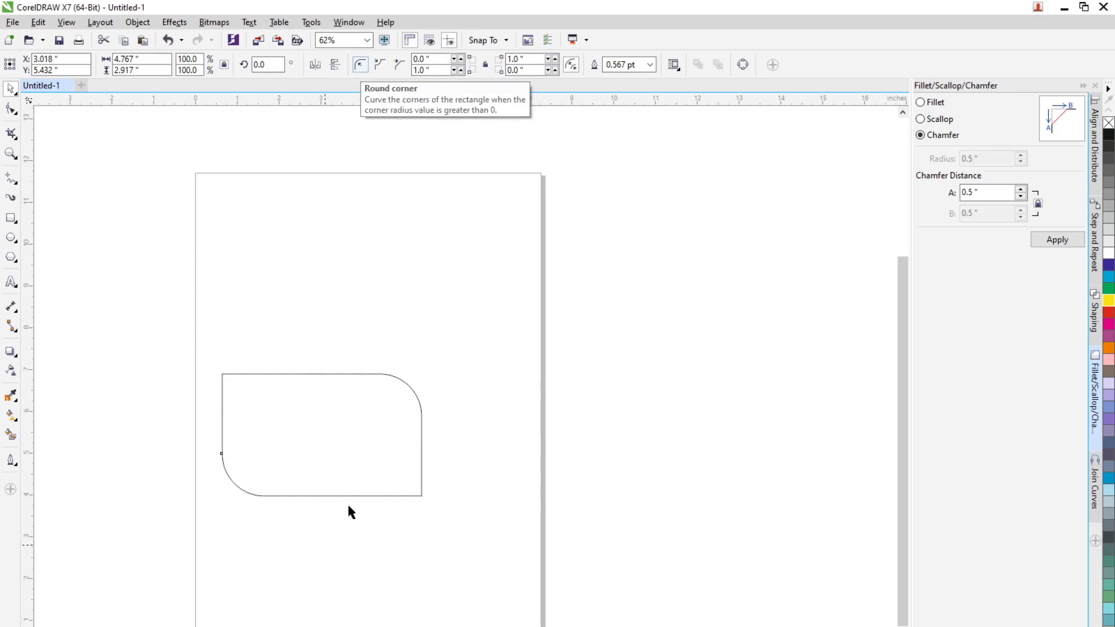
pyautogui.scroll(2, 327, 454)
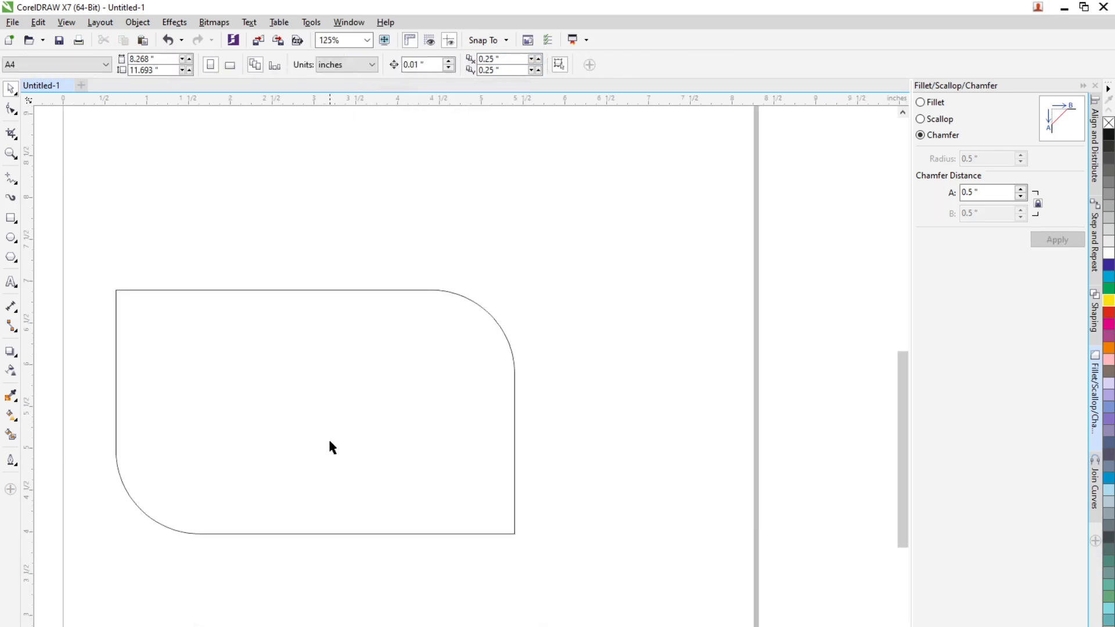
# Set the rectangle's upper-left corner radius to 1 inch and its lower-right corner radius to 13 inches.
pyautogui.click(347, 295)
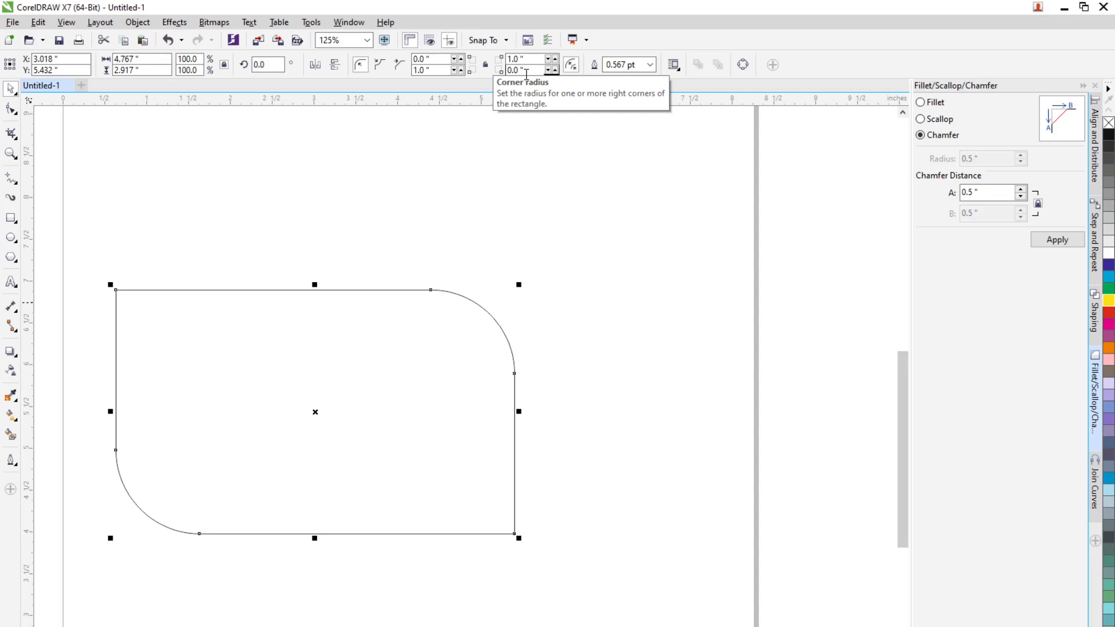
pyautogui.click(440, 62)
pyautogui.write('1')
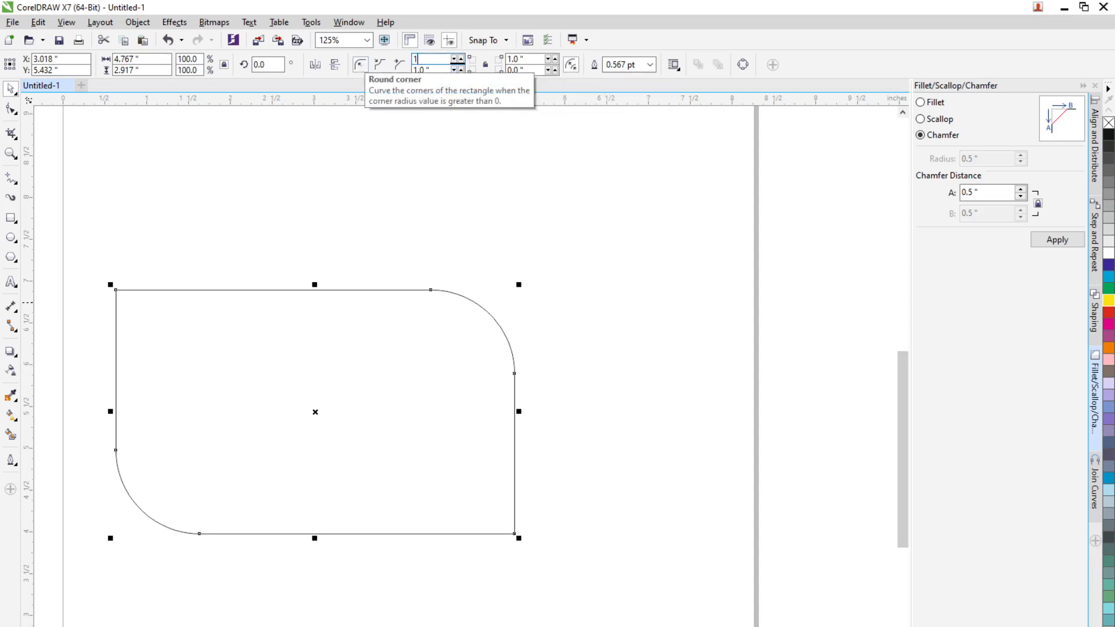
pyautogui.press('Tab')
pyautogui.press('Tab')
pyautogui.press('Tab')
pyautogui.write('1')
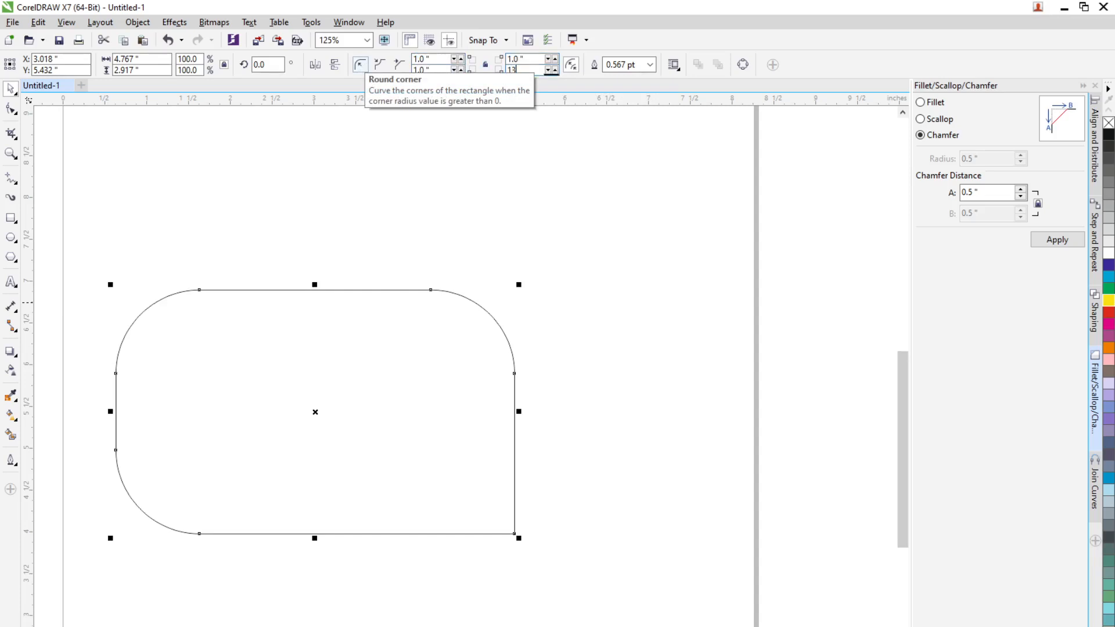
pyautogui.write('3')
pyautogui.press('Return')
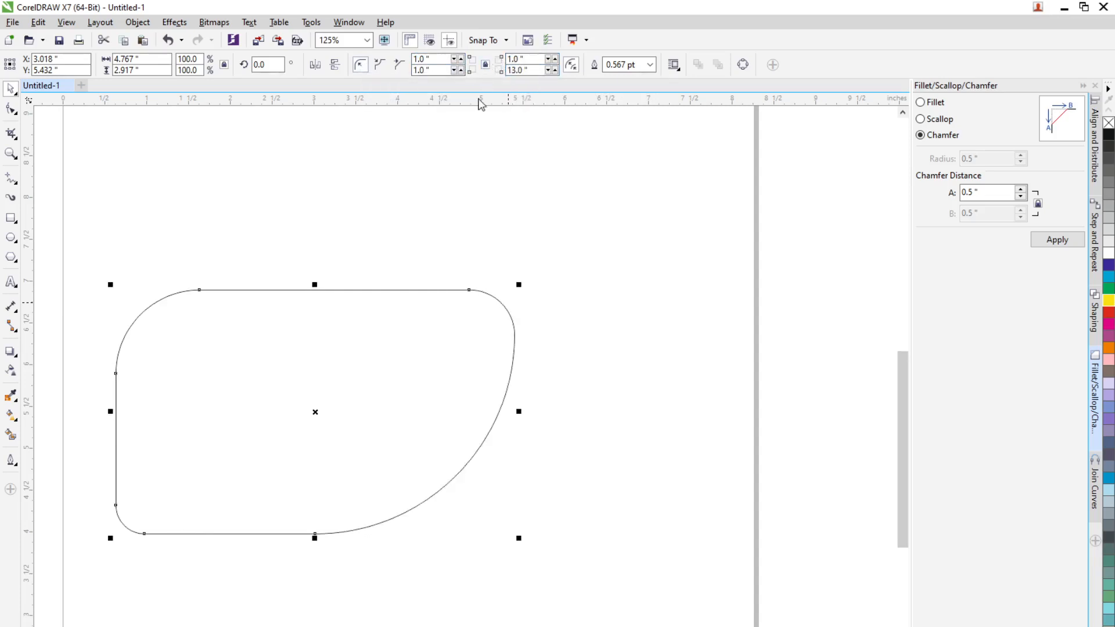
# Delete the unevenly rounded rectangle so the page is empty.
pyautogui.click(652, 459)
pyautogui.moveTo(38, 246); pyautogui.dragTo(527, 564)
pyautogui.press('Delete')
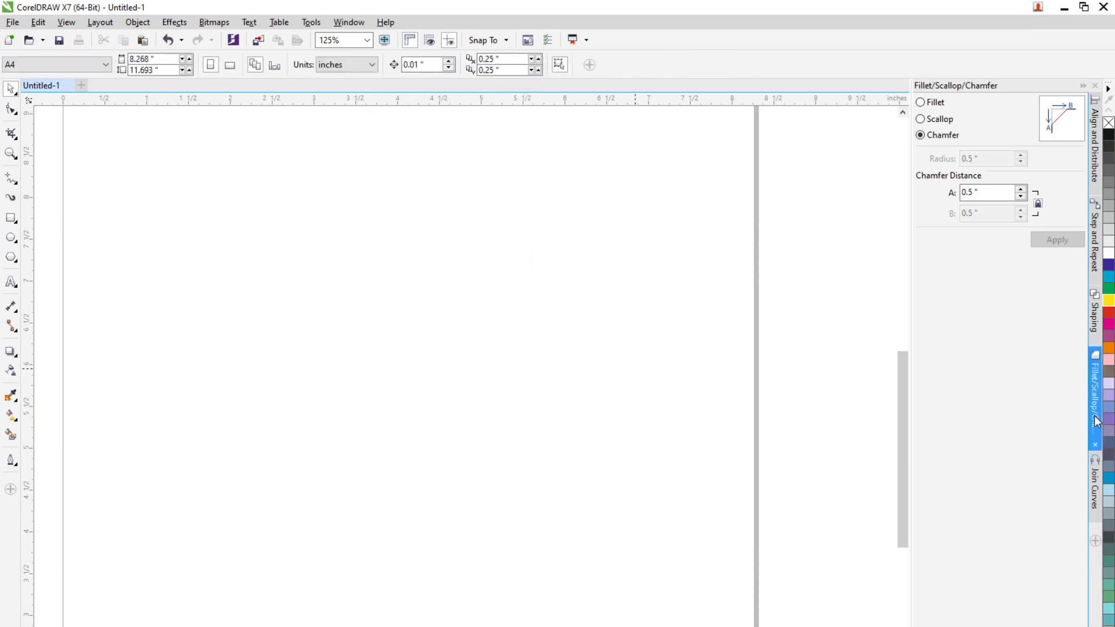
# Show the Join Curves settings and draw two separate diagonal straight lines, about 2.83 × 2.98 inches and 1.86 × 3.38 inches.
pyautogui.click(1096, 498)
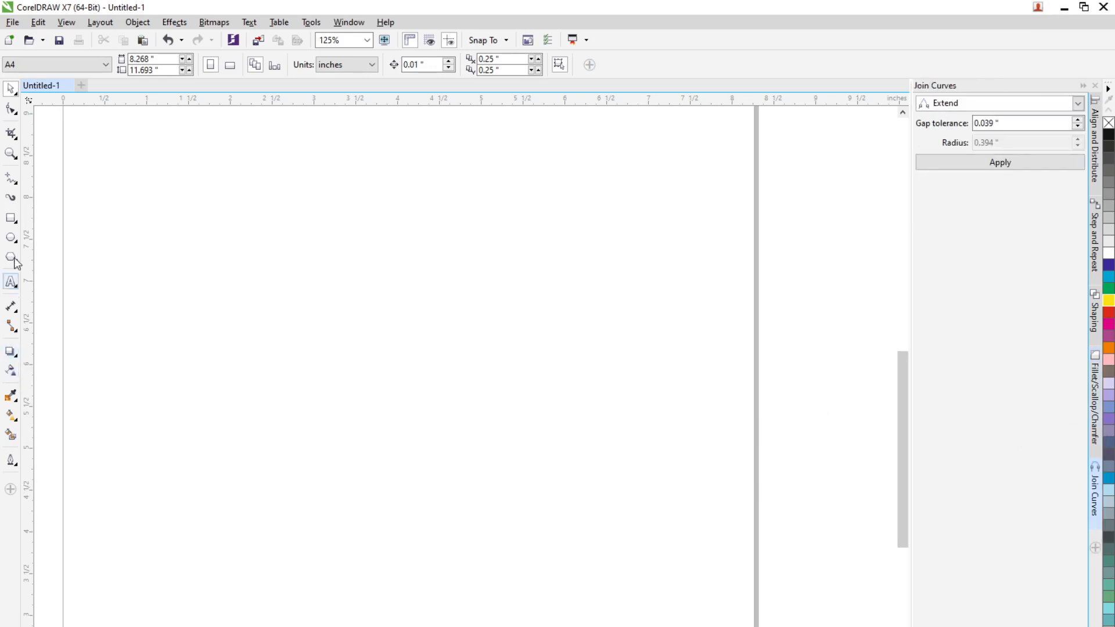
pyautogui.click(11, 183)
pyautogui.click(14, 183)
pyautogui.click(15, 185)
pyautogui.click(58, 192)
pyautogui.moveTo(273, 568); pyautogui.dragTo(511, 318)
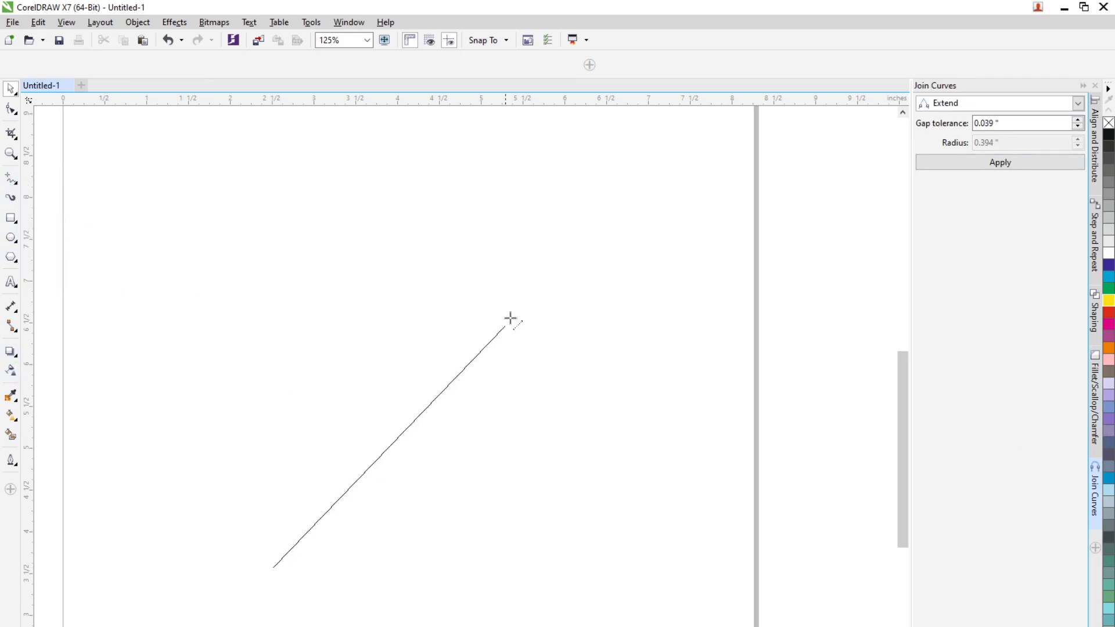
pyautogui.moveTo(594, 382); pyautogui.dragTo(599, 361)
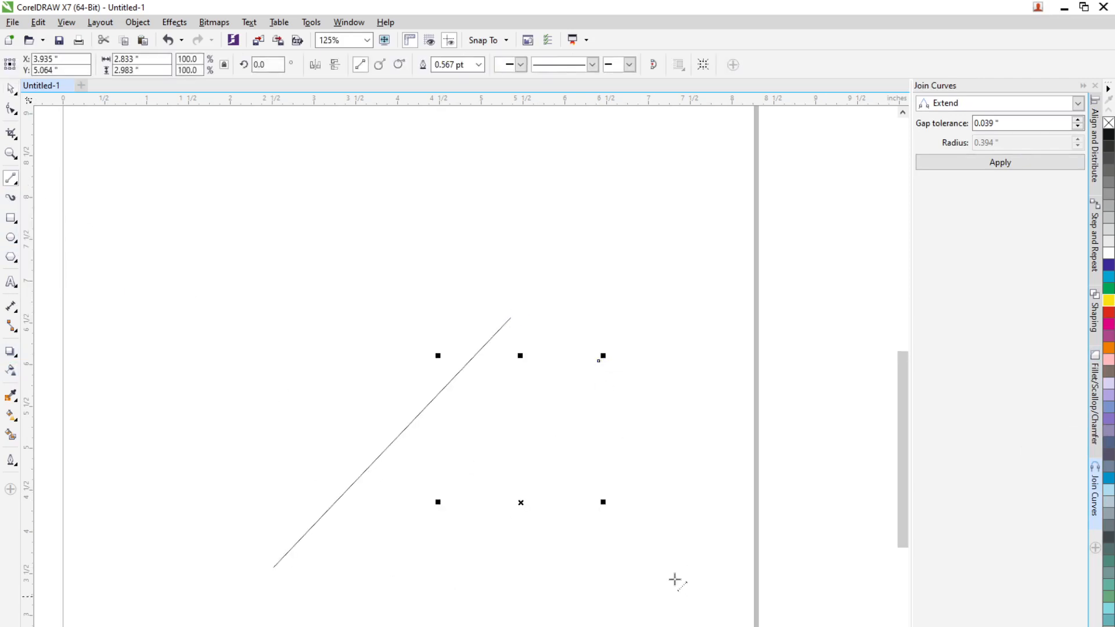
pyautogui.click(11, 108)
pyautogui.click(16, 331)
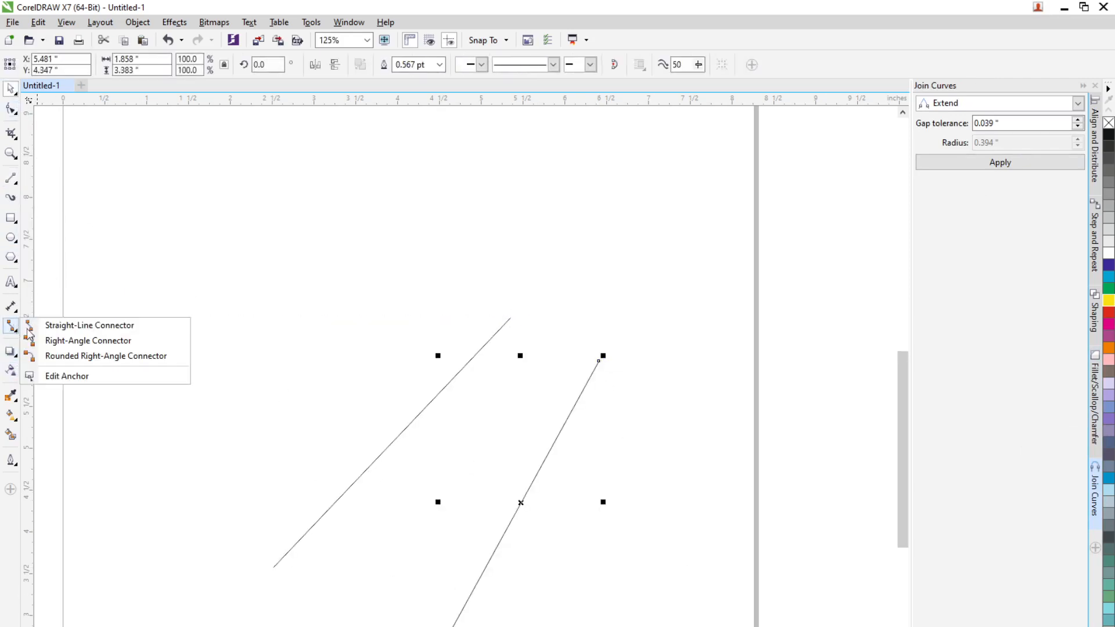
# Select both diagonal lines and try joining them in Extend mode with the current gap tolerance.
pyautogui.click(12, 90)
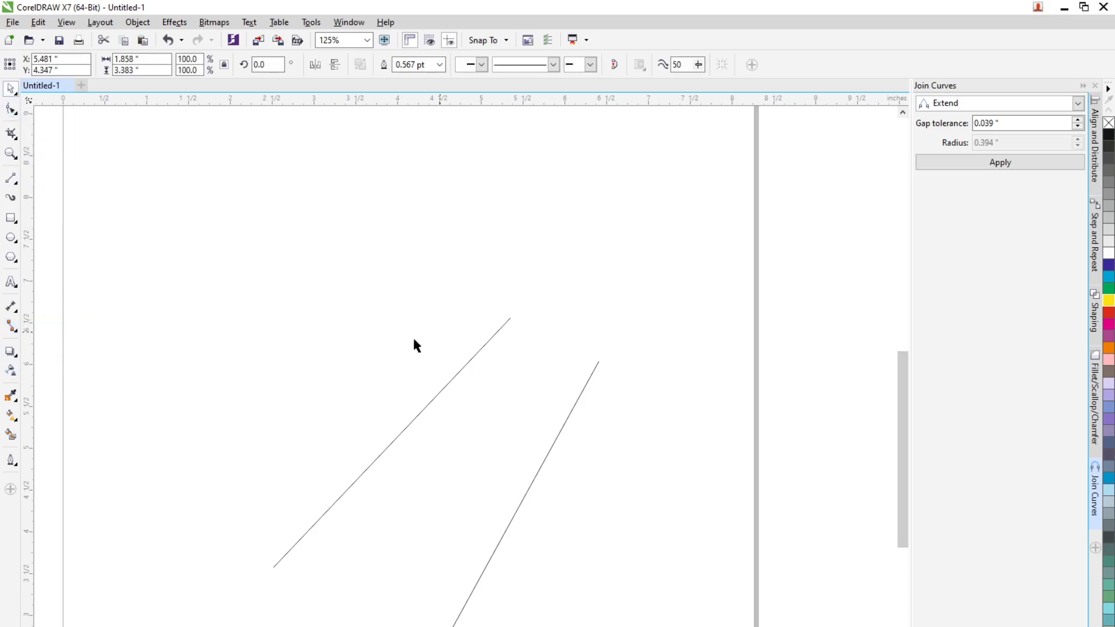
pyautogui.moveTo(222, 245); pyautogui.dragTo(673, 624)
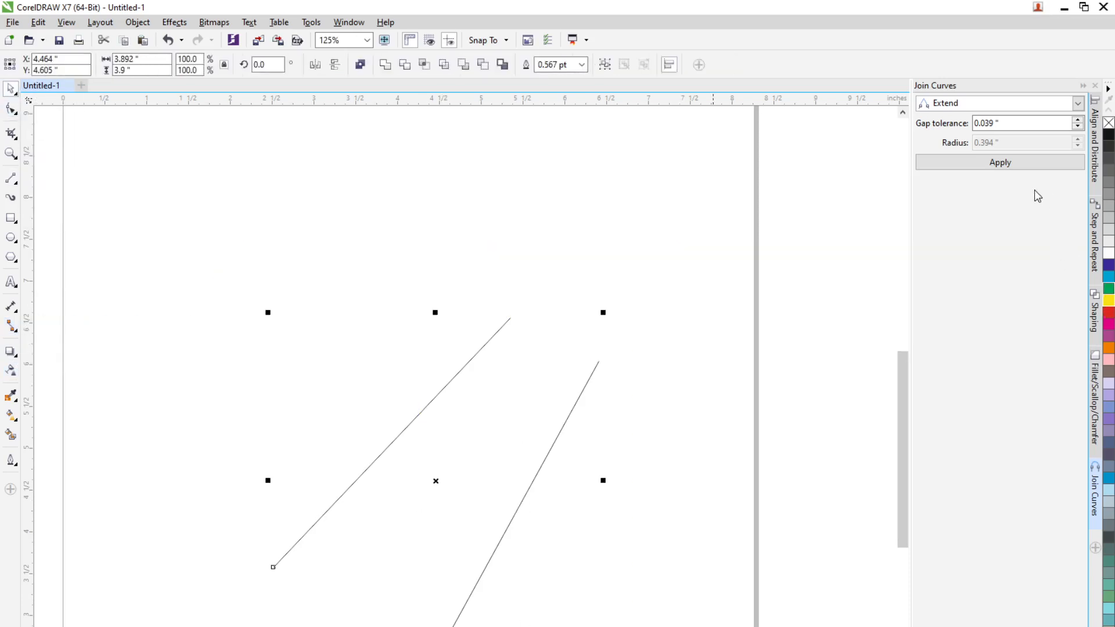
pyautogui.click(995, 105)
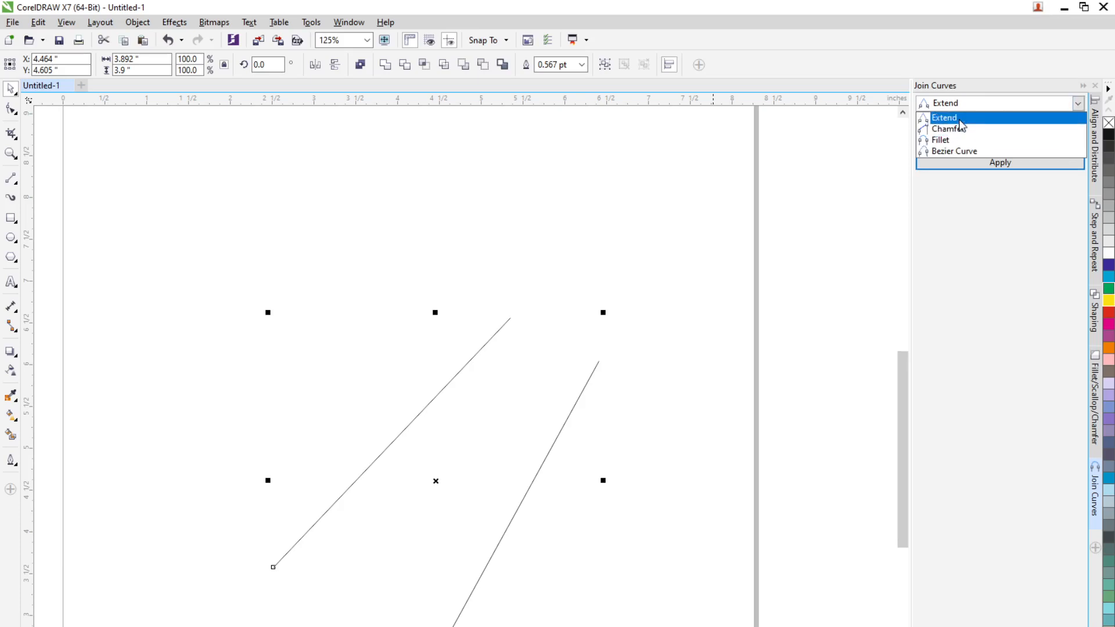
pyautogui.click(952, 117)
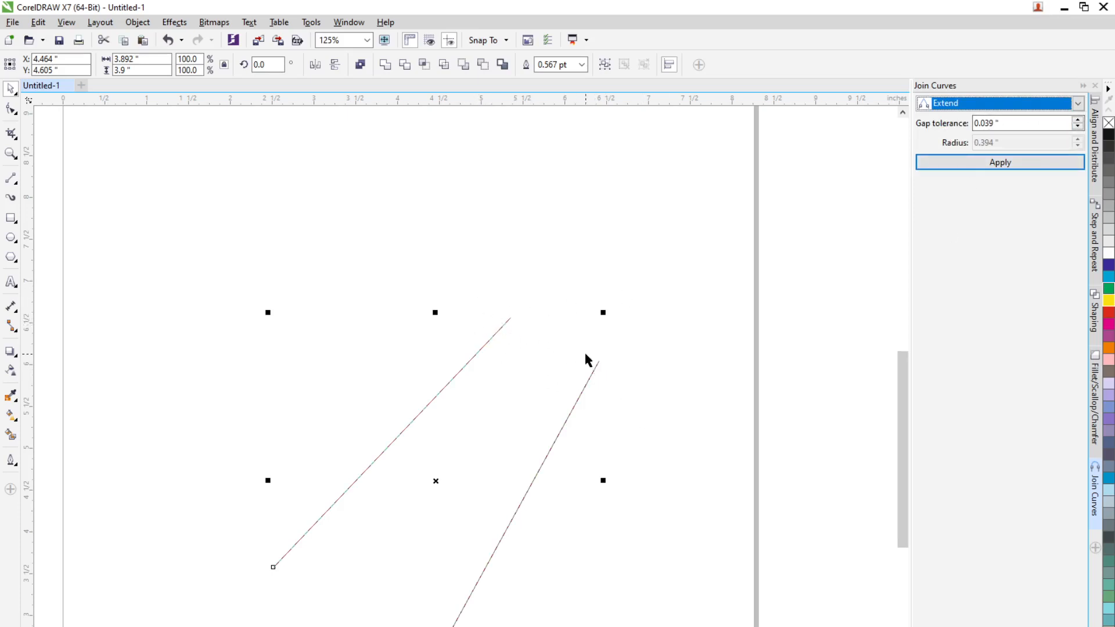
pyautogui.click(1008, 165)
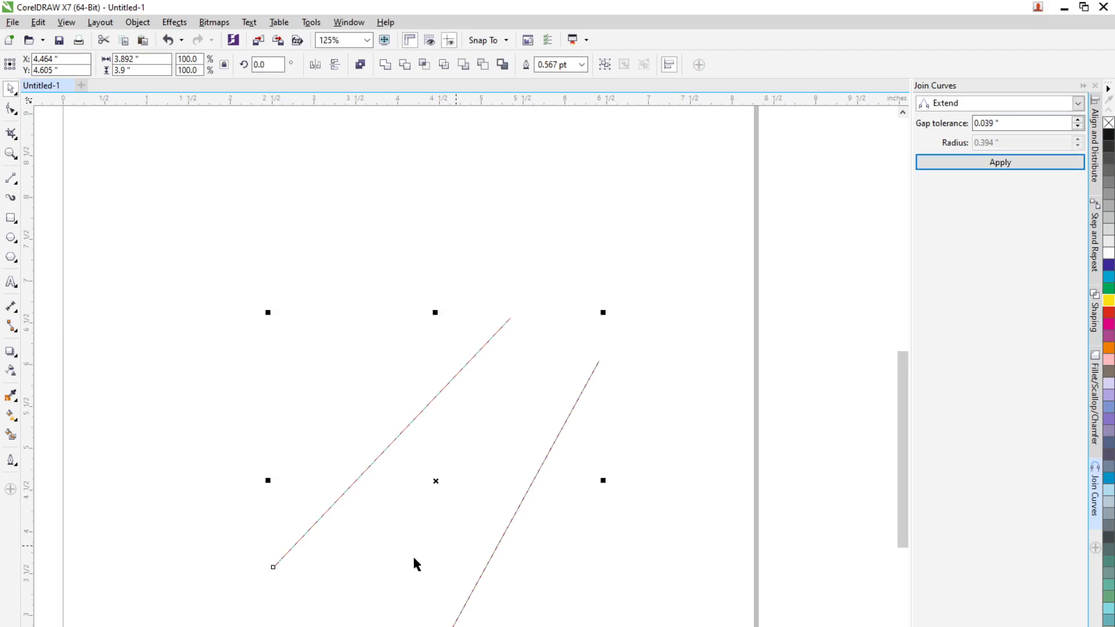
# Raise the gap tolerance to 2 inches and join the two diagonal lines with Extend.
pyautogui.moveTo(1040, 127); pyautogui.dragTo(923, 129)
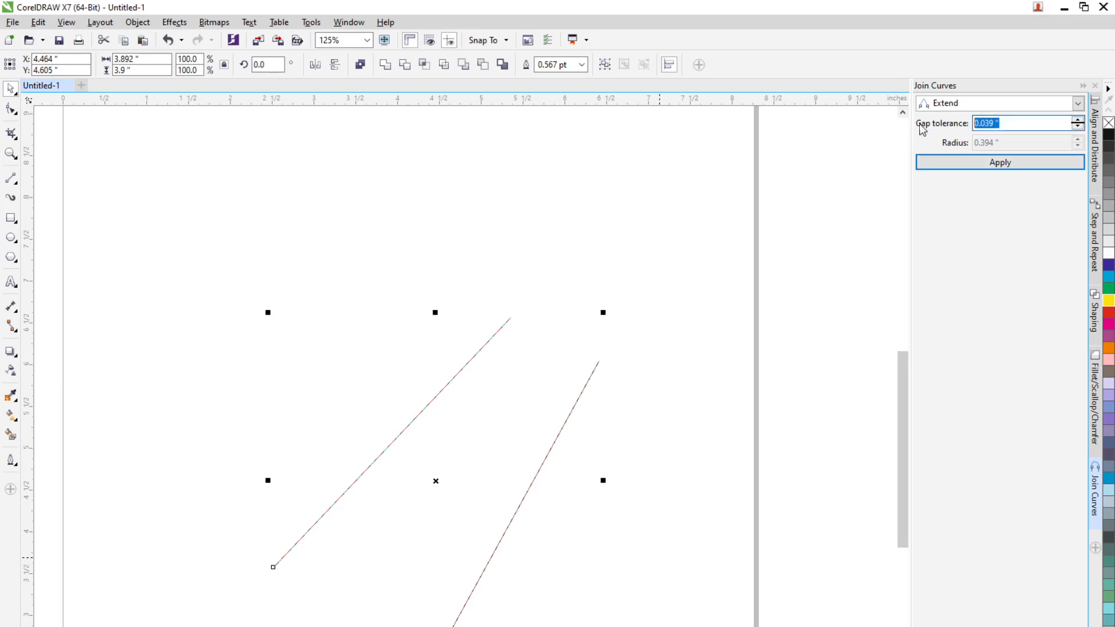
pyautogui.write('1')
pyautogui.moveTo(1011, 120); pyautogui.dragTo(884, 132)
pyautogui.write('2')
pyautogui.press('Return')
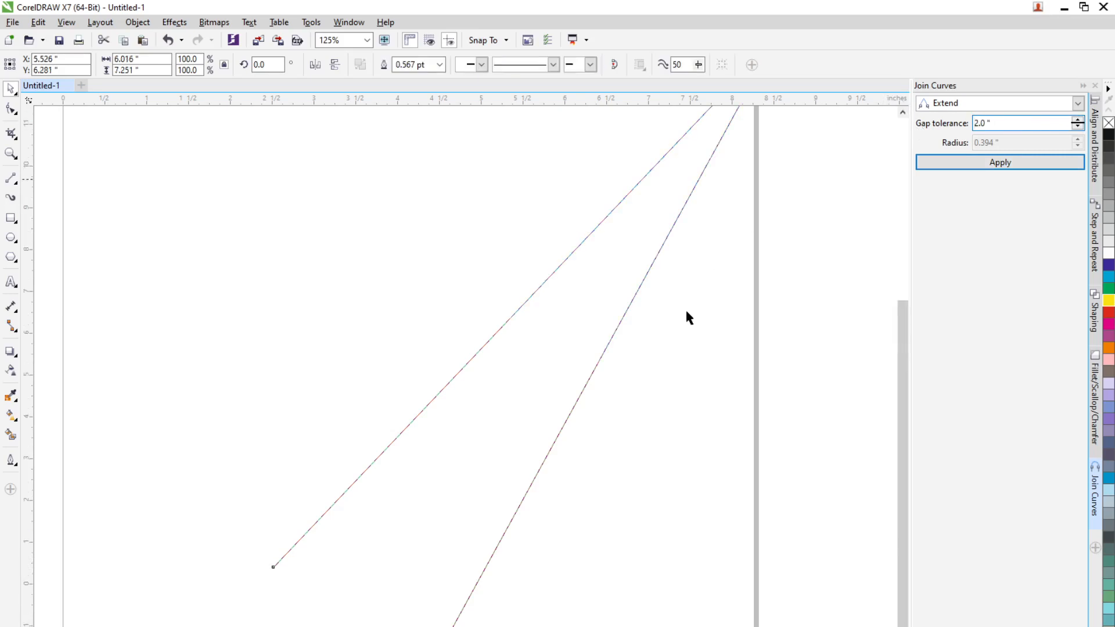
pyautogui.scroll(-3, 736, 238)
pyautogui.scroll(2, 722, 266)
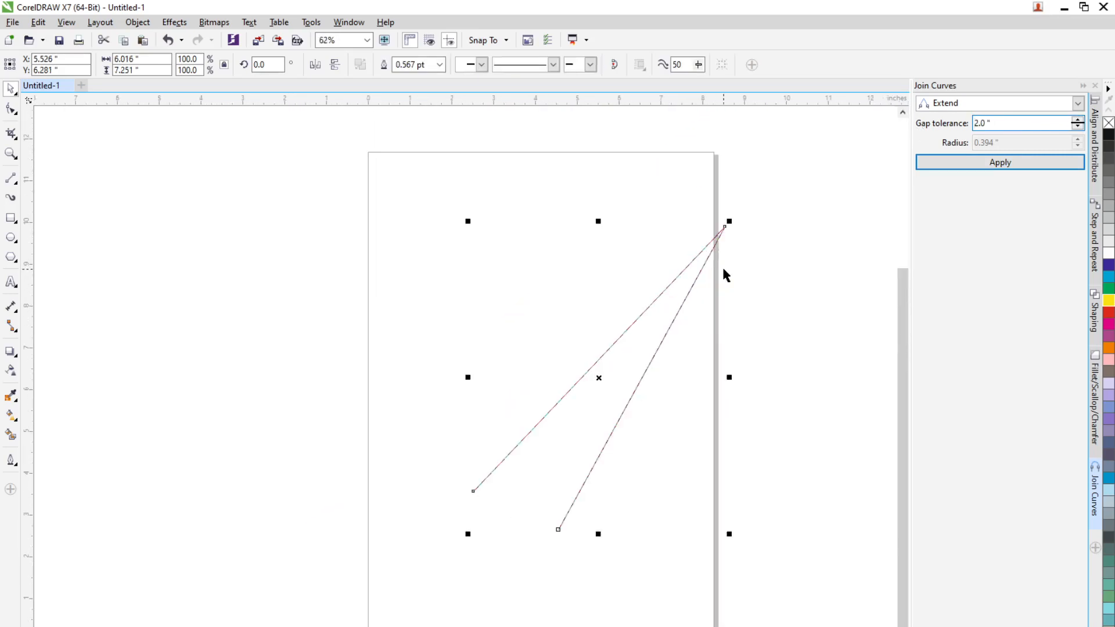
# Undo the extended join and repeat it with a gap tolerance of 1.5 inches.
pyautogui.moveTo(1000, 122); pyautogui.dragTo(929, 125)
pyautogui.write('1.')
pyautogui.click(699, 538)
pyautogui.hotkey('ctrl', 'z')
pyautogui.hotkey('ctrl', 'z')
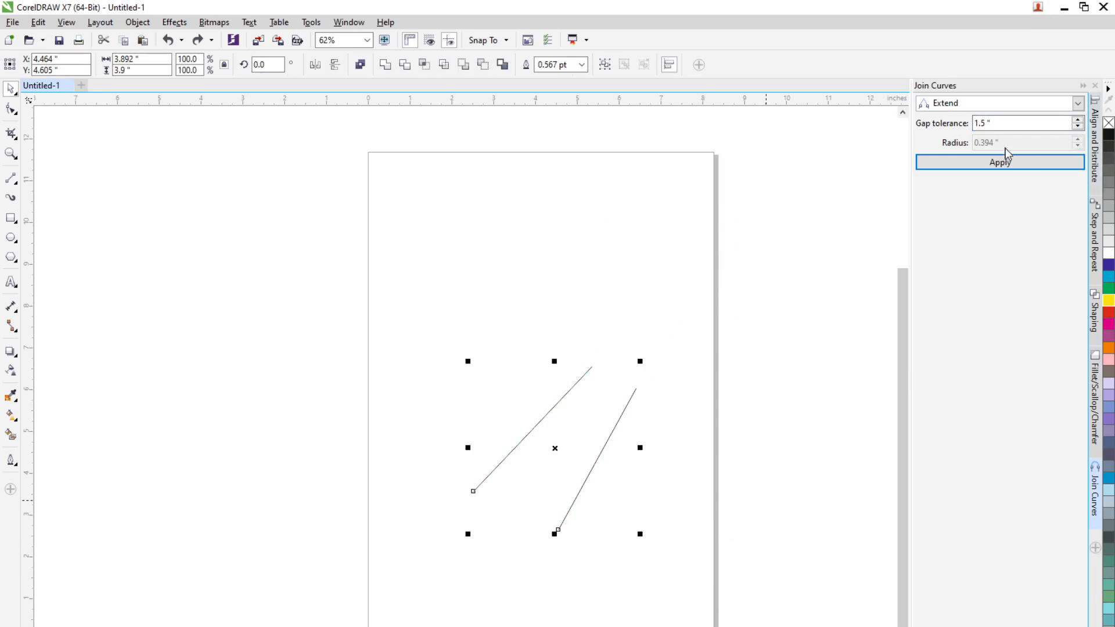
pyautogui.click(1002, 164)
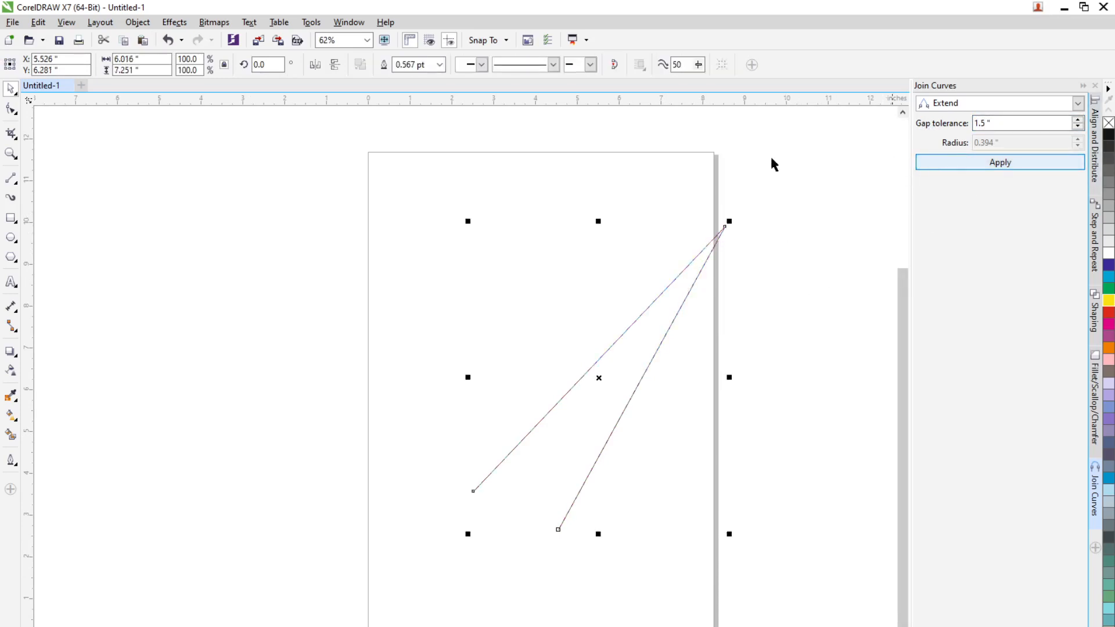
# Undo the join and the second line, and copy the remaining line about 1.42 inches right and 1.28 inches down.
pyautogui.hotkey('ctrl', 'z')
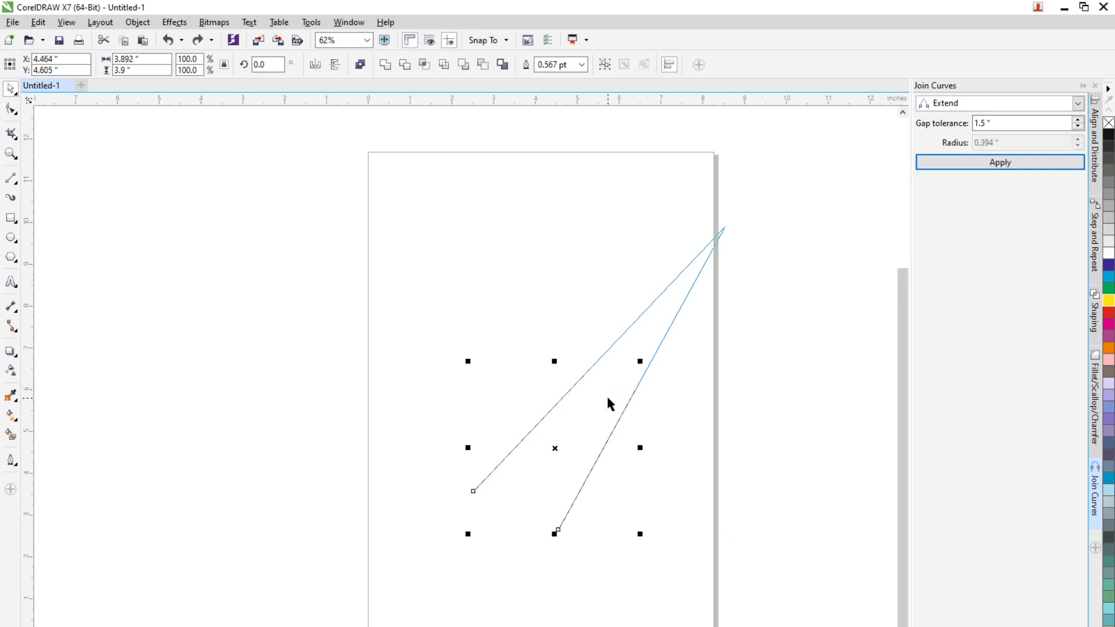
pyautogui.hotkey('ctrl', 'z')
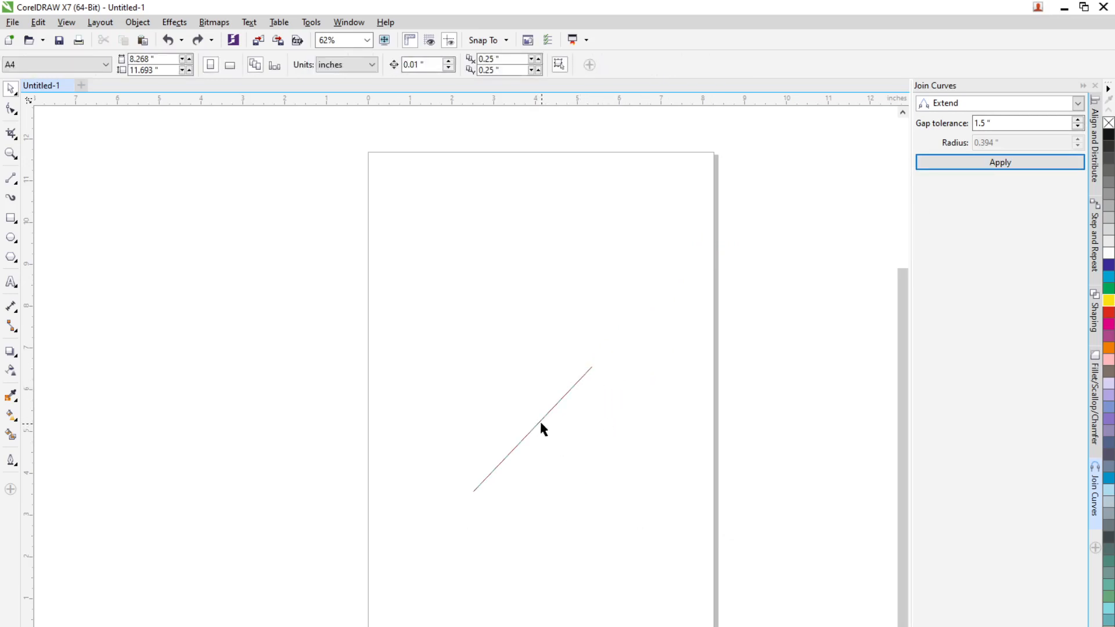
pyautogui.click(541, 429)
pyautogui.moveTo(541, 428); pyautogui.dragTo(600, 482)
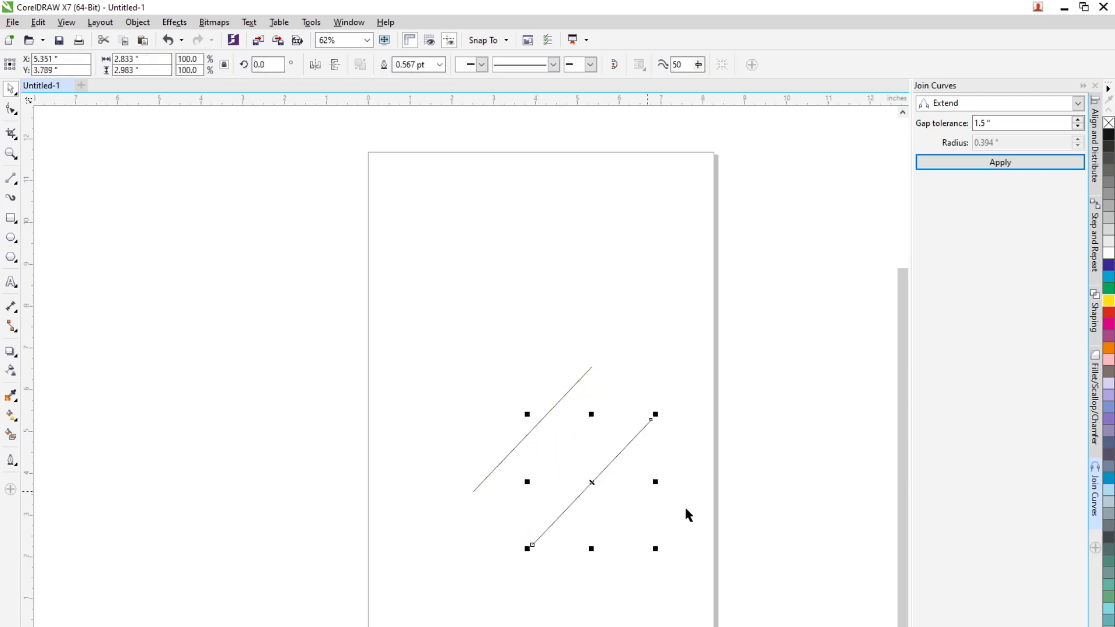
# Select both parallel lines and join them with Extend at a gap tolerance of 2 inches.
pyautogui.moveTo(386, 319); pyautogui.dragTo(760, 600)
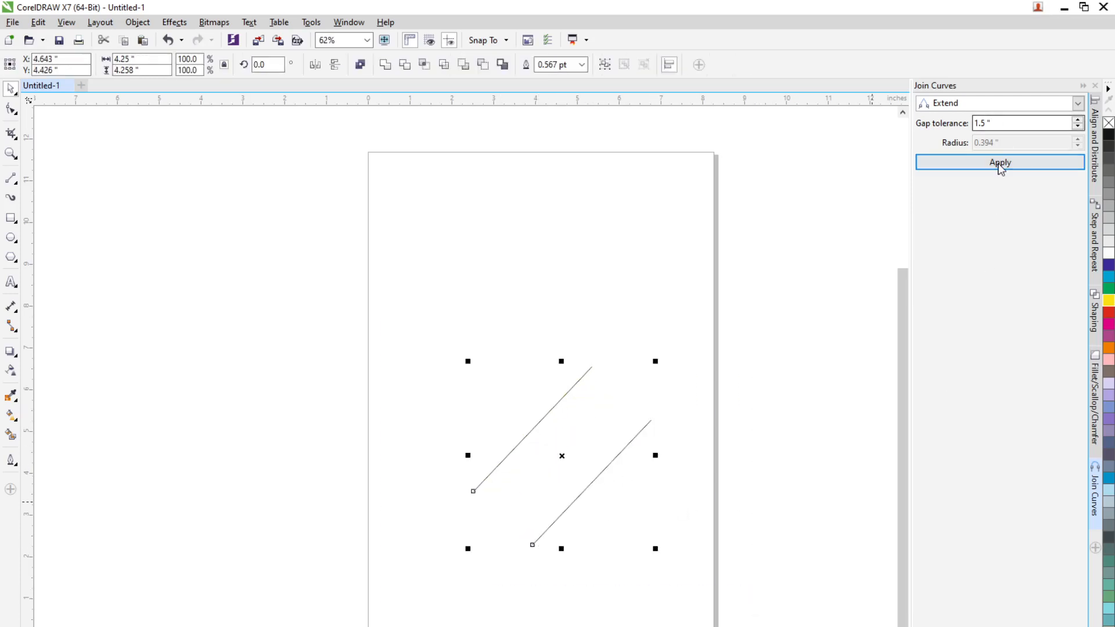
pyautogui.moveTo(1014, 123); pyautogui.dragTo(937, 126)
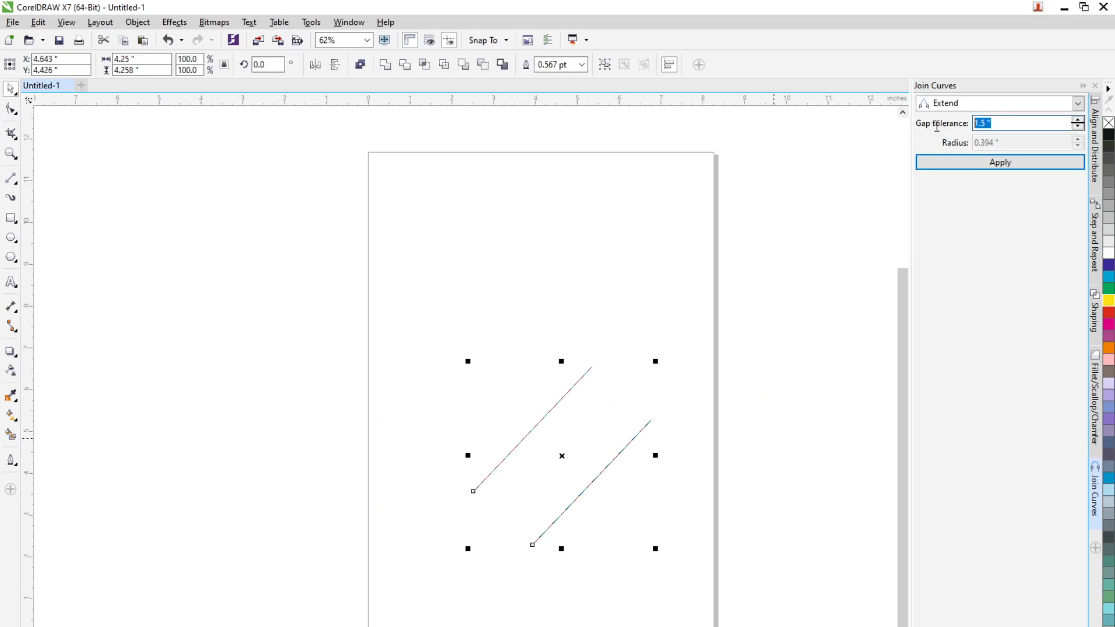
pyautogui.write('2')
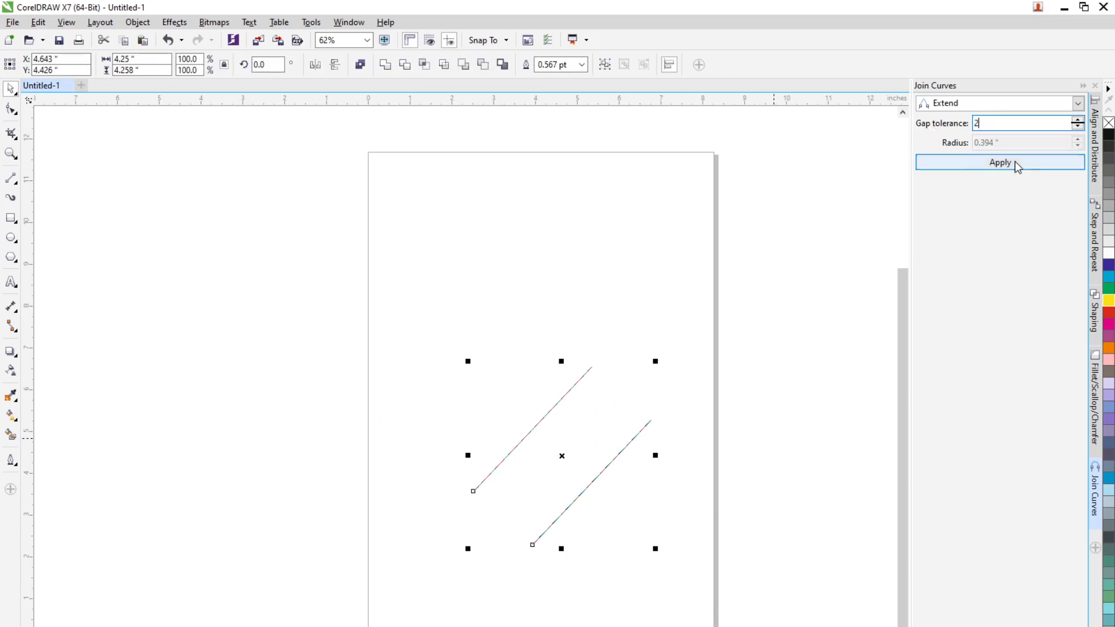
pyautogui.click(1016, 165)
pyautogui.scroll(2, 583, 491)
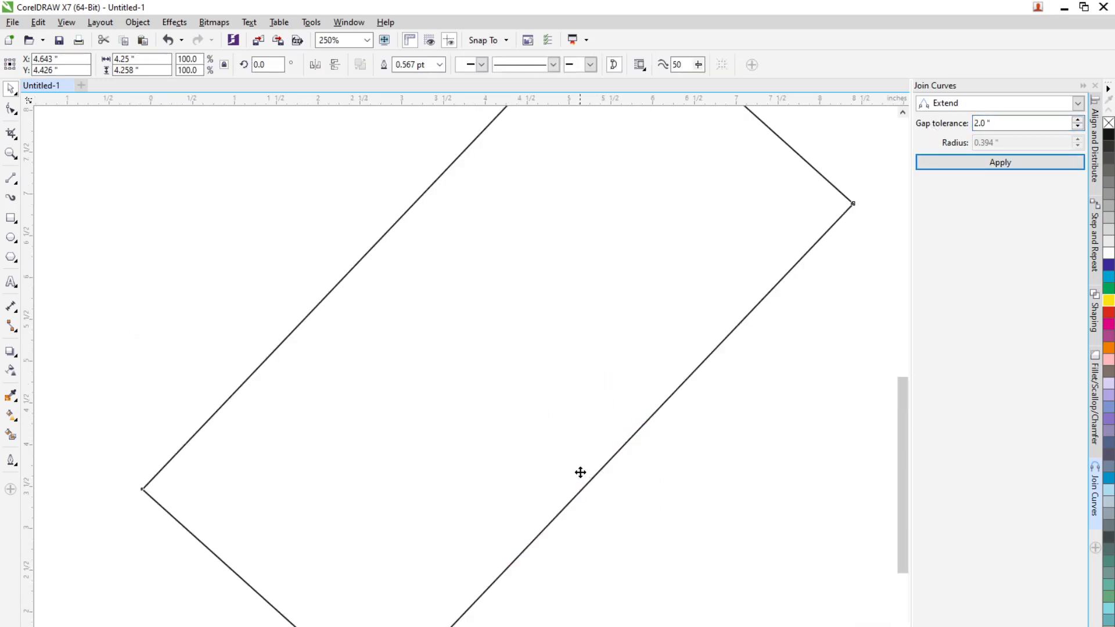
pyautogui.scroll(-1, 582, 473)
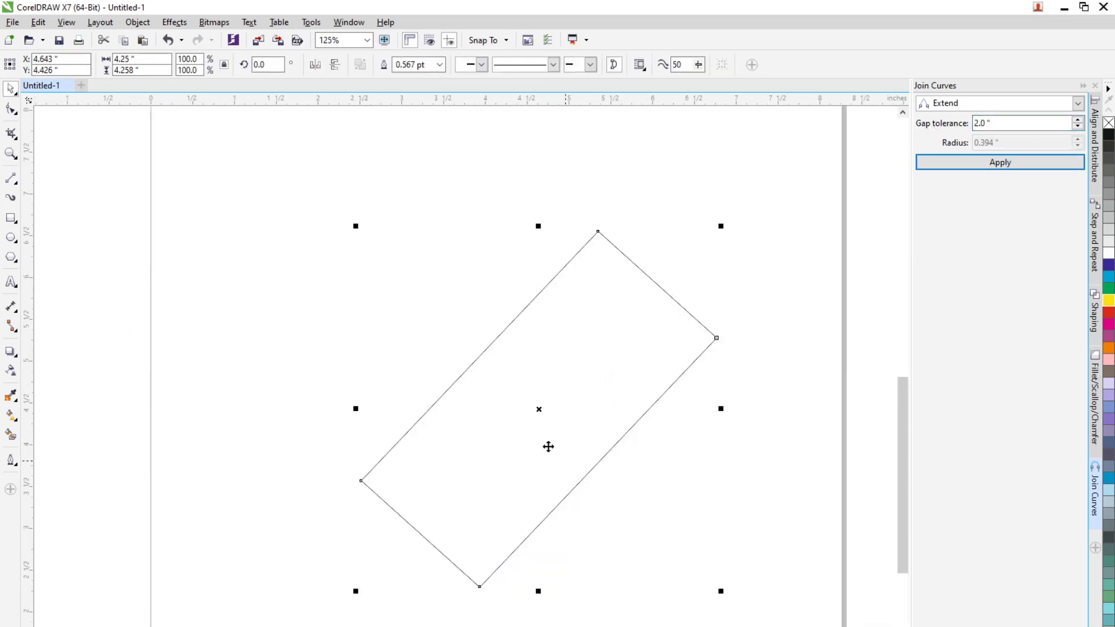
# Switch the join mode to Fillet, undo the Extend join and rejoin the two parallel lines with Fillet.
pyautogui.click(970, 105)
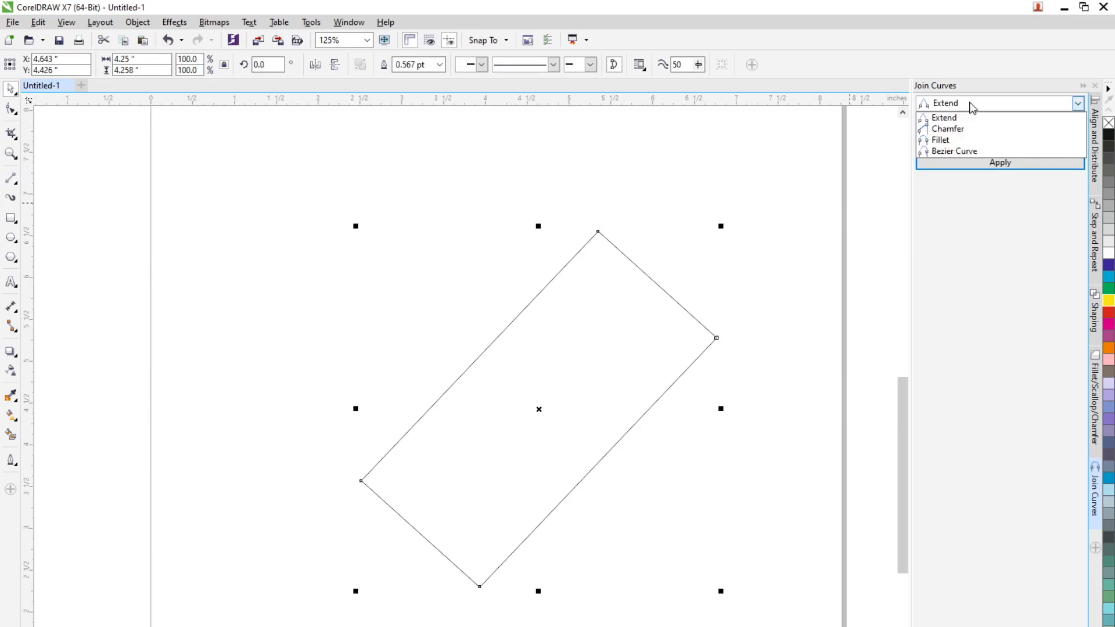
pyautogui.click(953, 129)
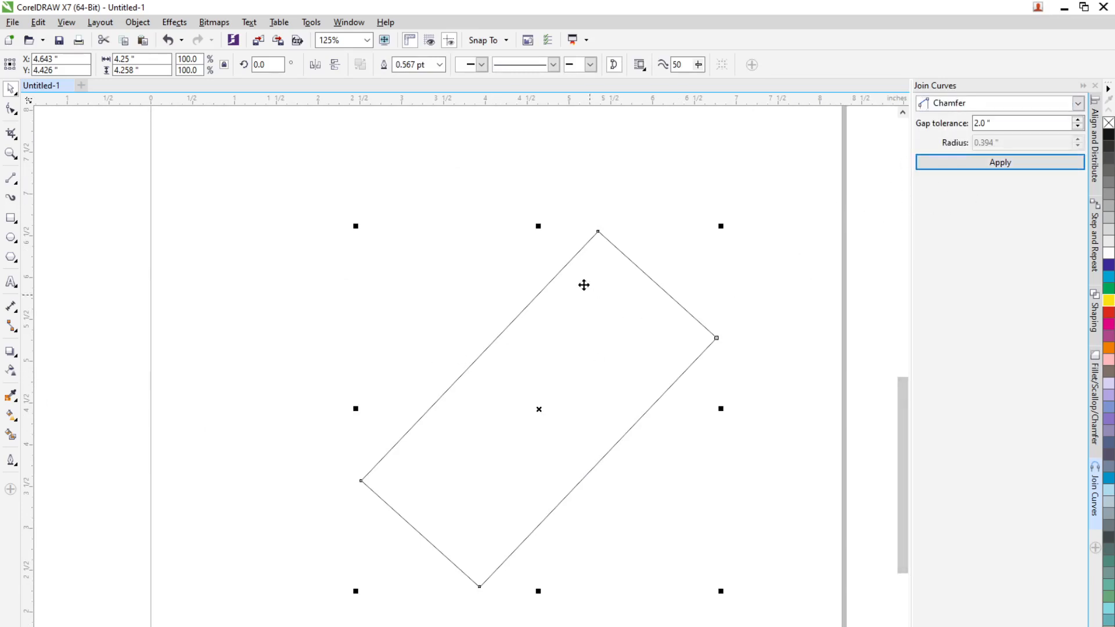
pyautogui.click(978, 109)
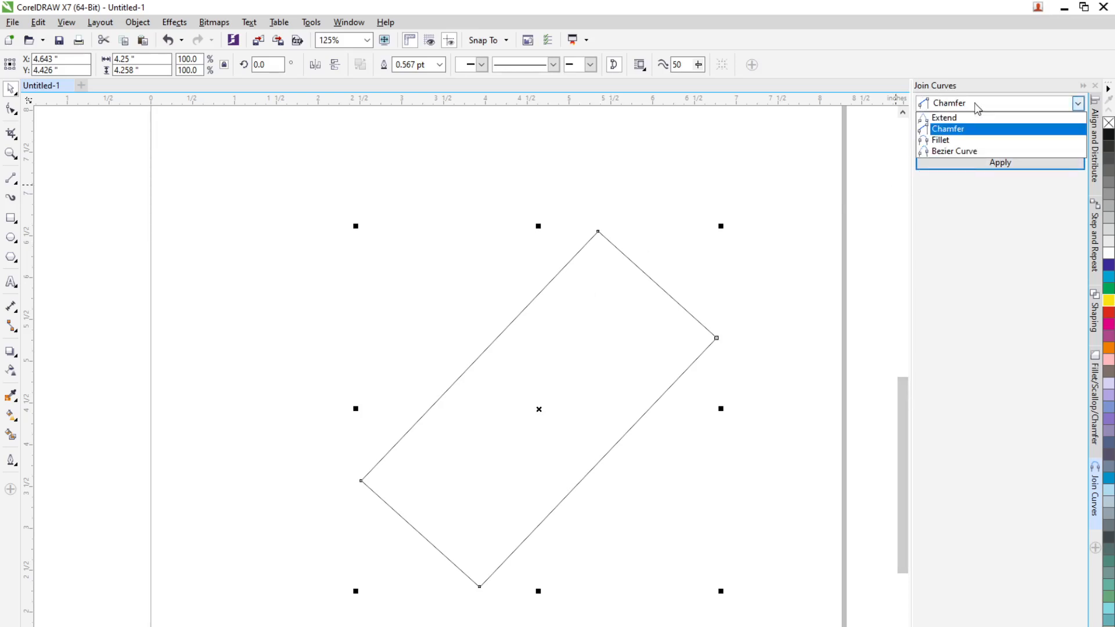
pyautogui.click(944, 140)
pyautogui.hotkey('ctrl', 'z')
pyautogui.hotkey('ctrl', 'z')
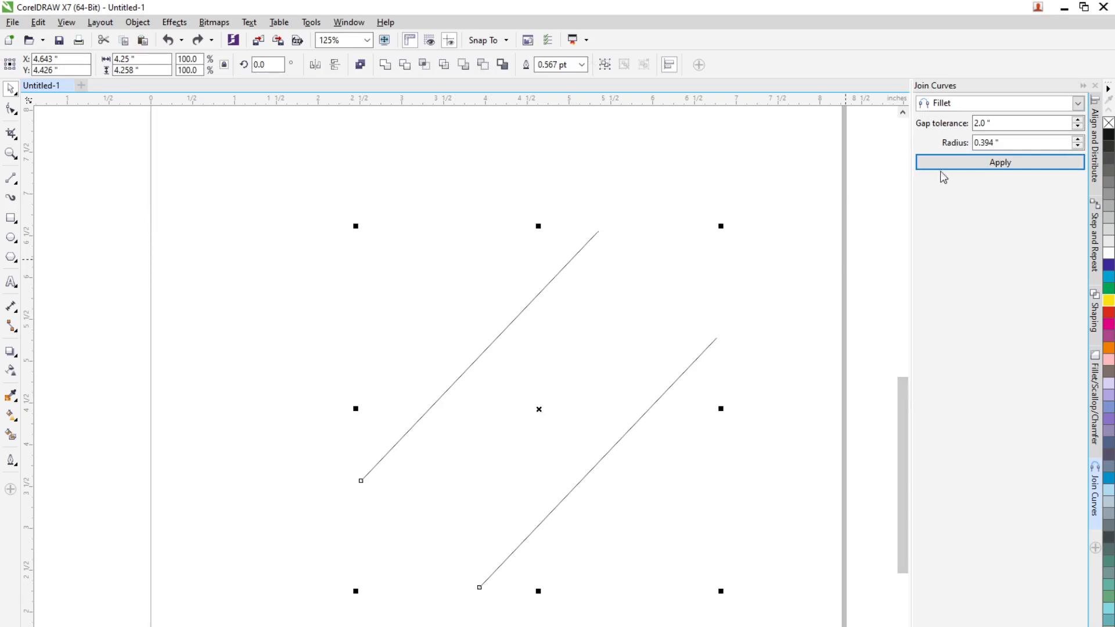
pyautogui.click(1001, 164)
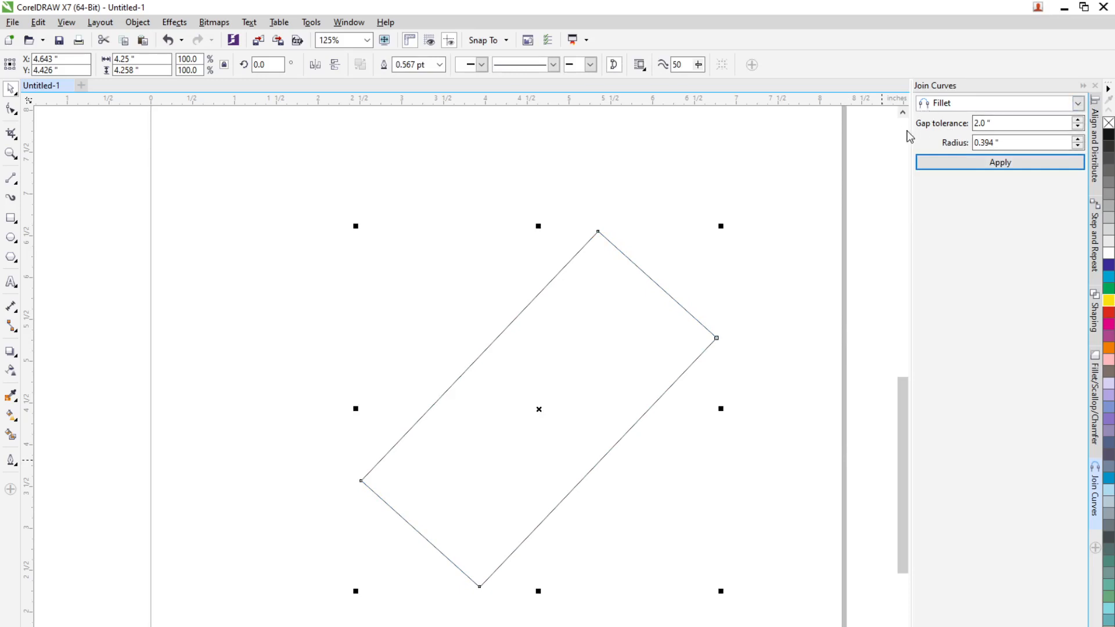
# Undo the Fillet join and the line copy, and place a new copy about 2.33 inches right and 0.66 inches down.
pyautogui.click(646, 462)
pyautogui.hotkey('ctrl', 'z')
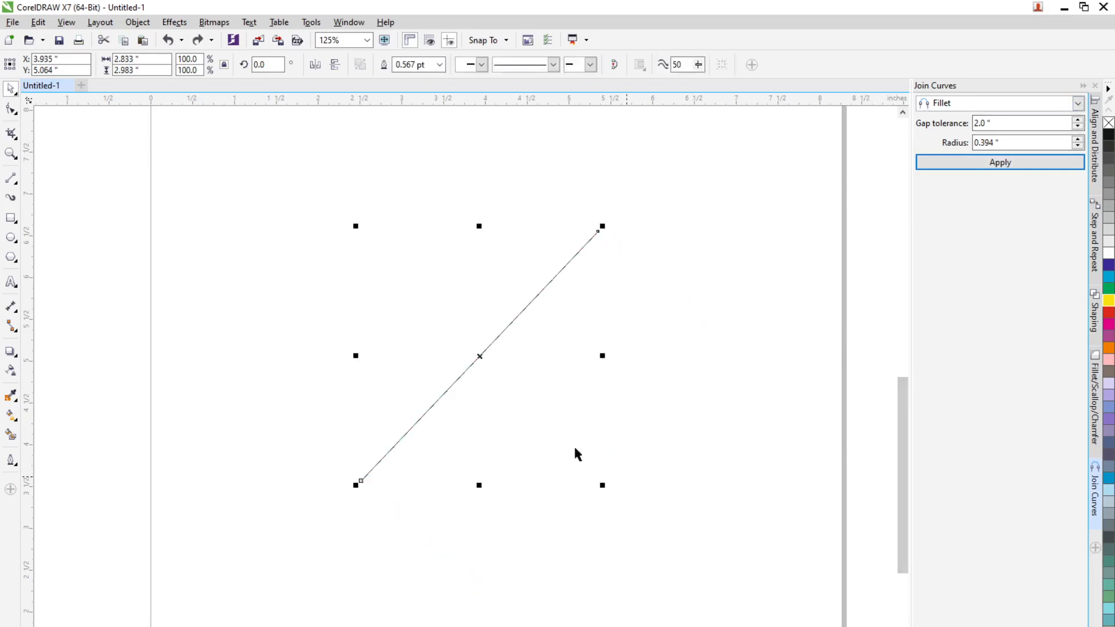
pyautogui.moveTo(483, 355); pyautogui.dragTo(677, 411)
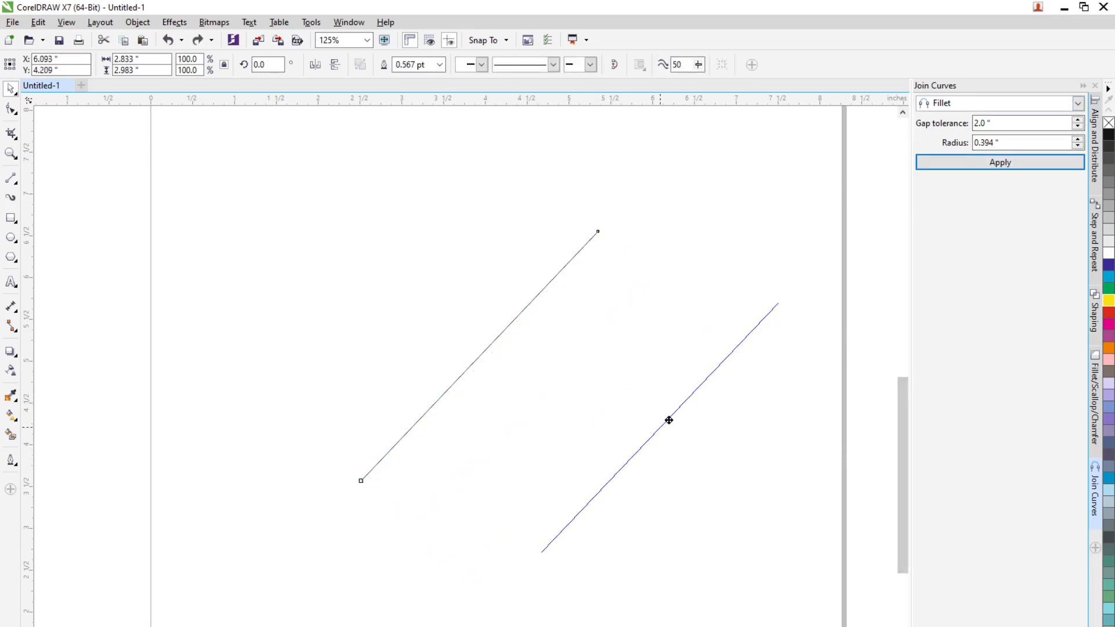
# Select both parallel lines, set the gap tolerance to 4 inches and join them with Fillet.
pyautogui.moveTo(321, 187); pyautogui.dragTo(820, 541)
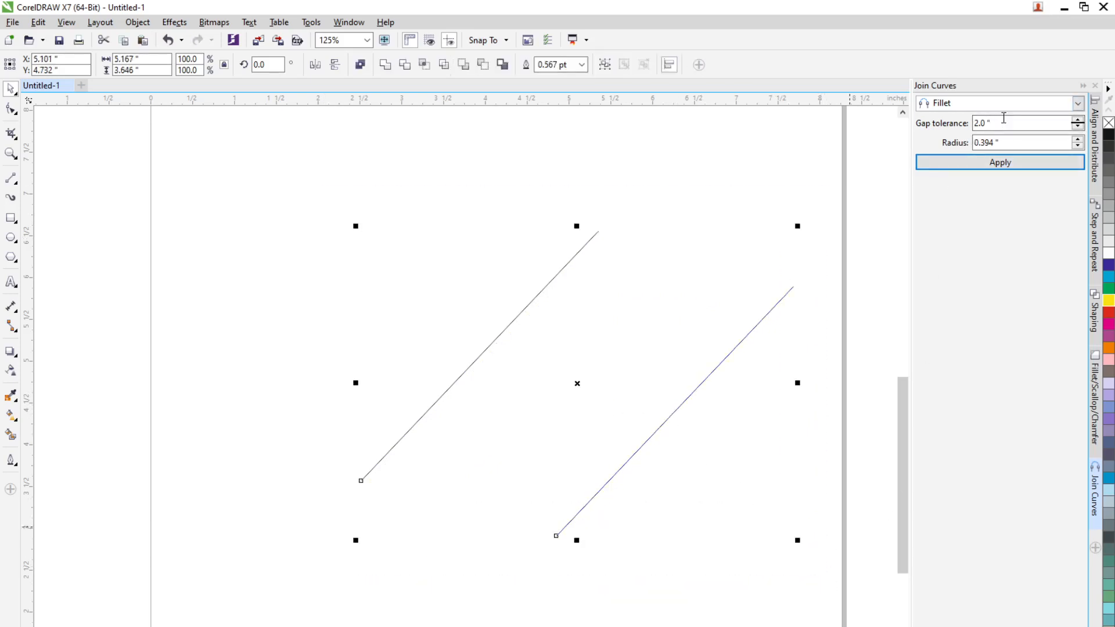
pyautogui.moveTo(1001, 120); pyautogui.dragTo(901, 119)
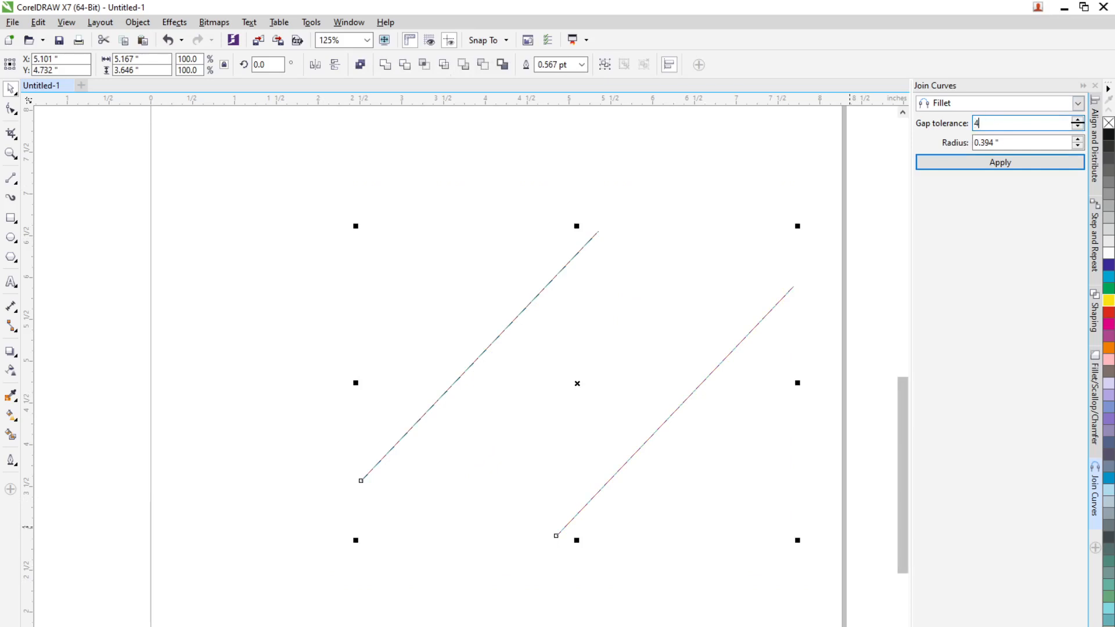
pyautogui.write('4')
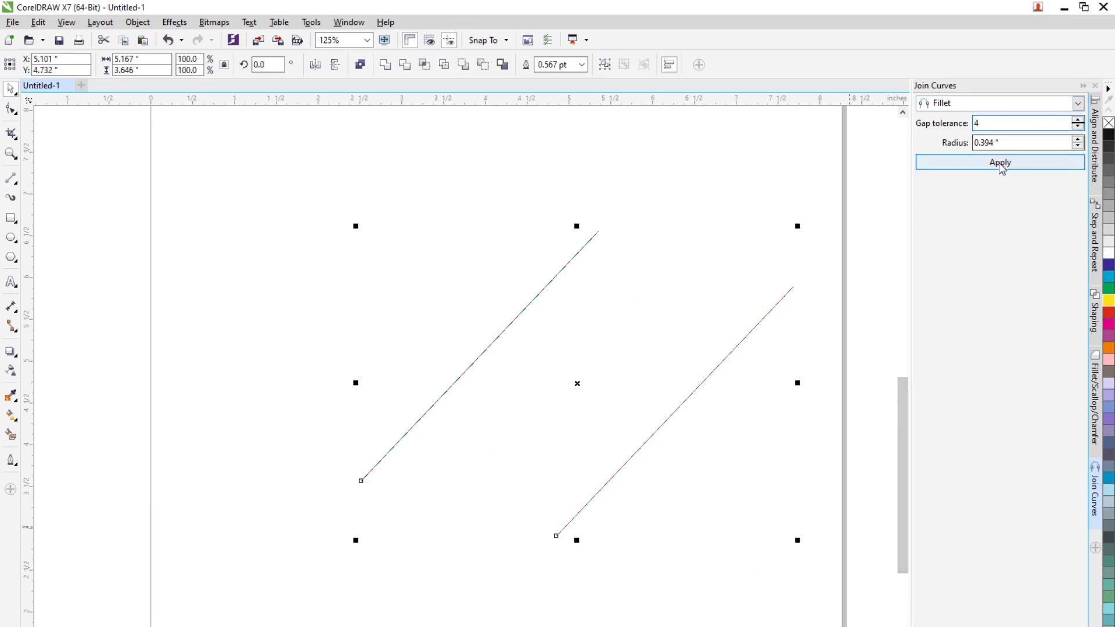
pyautogui.click(999, 163)
# Set the join mode to Bezier Curve and try applying it to the already closed shape.
pyautogui.click(1078, 103)
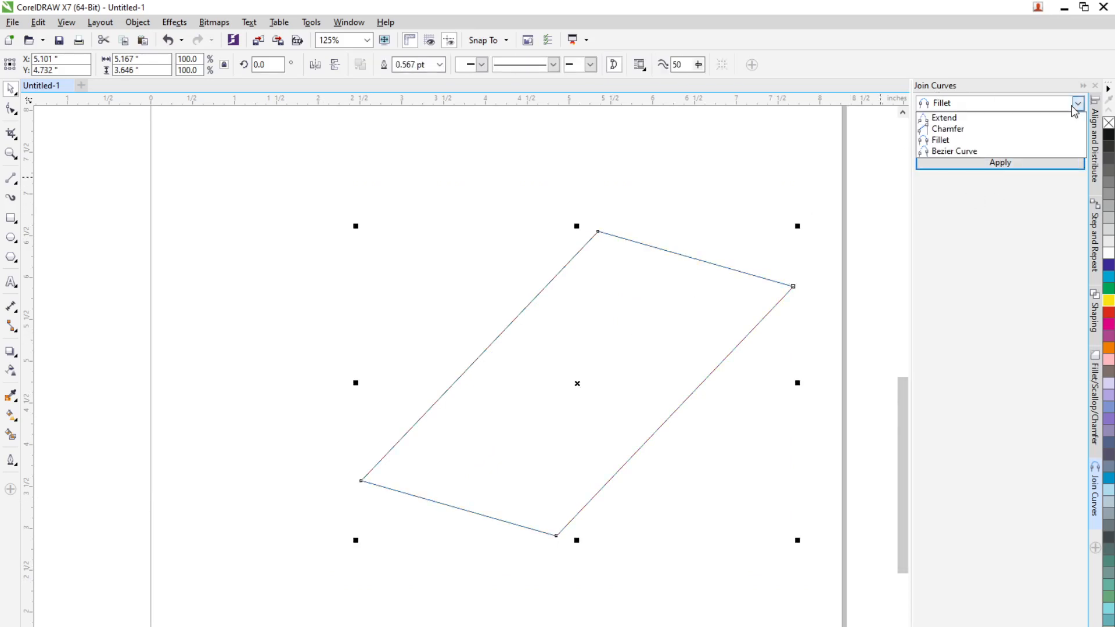
pyautogui.click(953, 151)
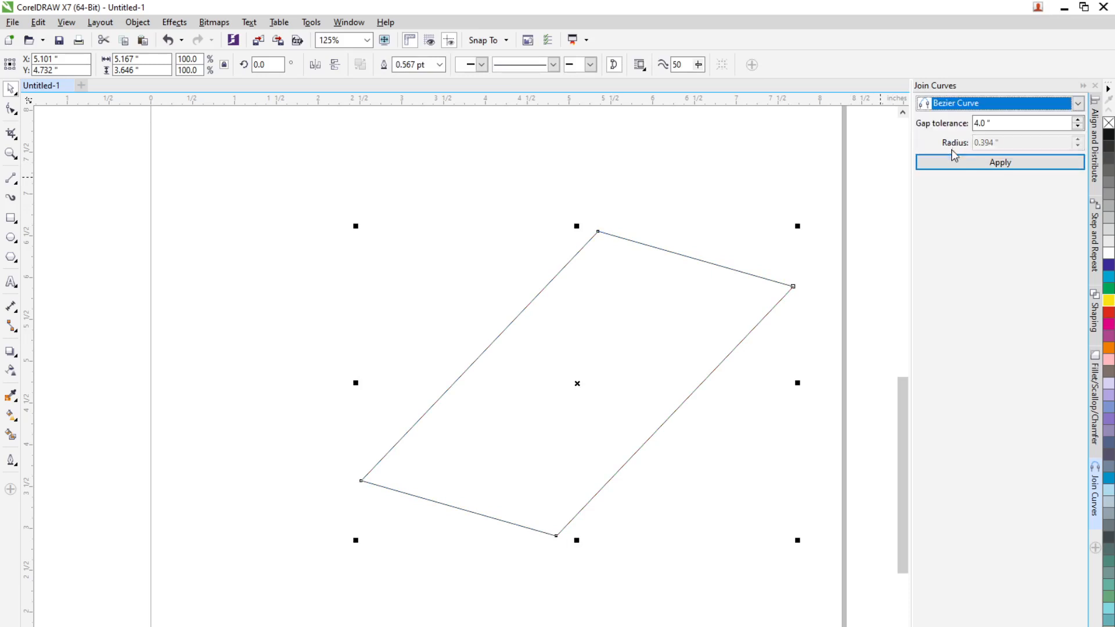
pyautogui.click(996, 163)
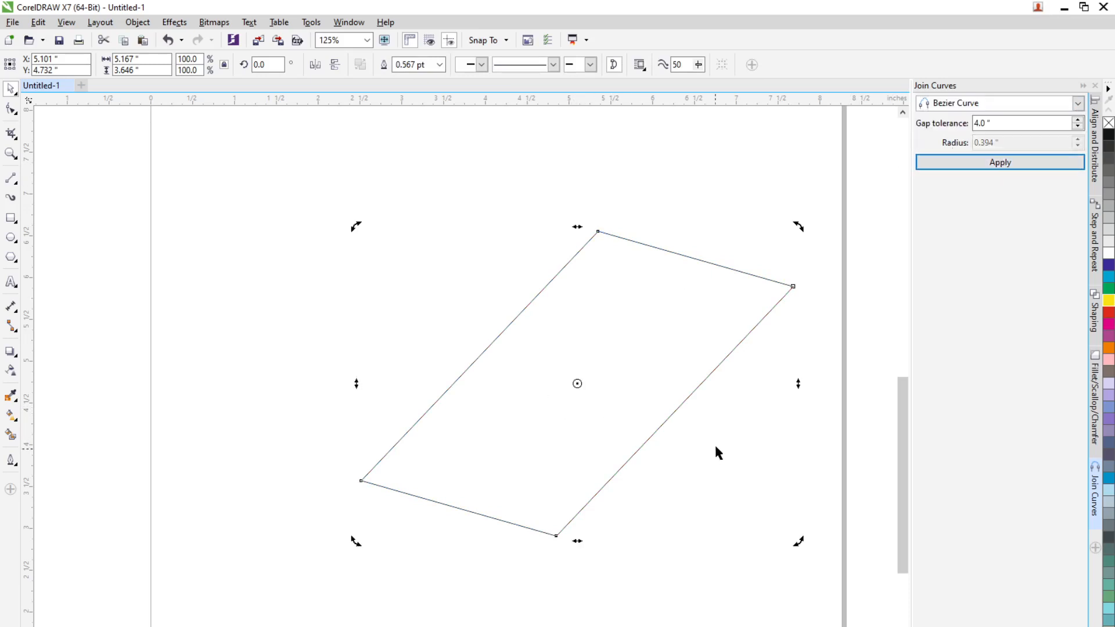
# Undo the closed shape back to the single line and copy it about 1.82 inches right and 0.88 inches down.
pyautogui.hotkey('ctrl', 'z')
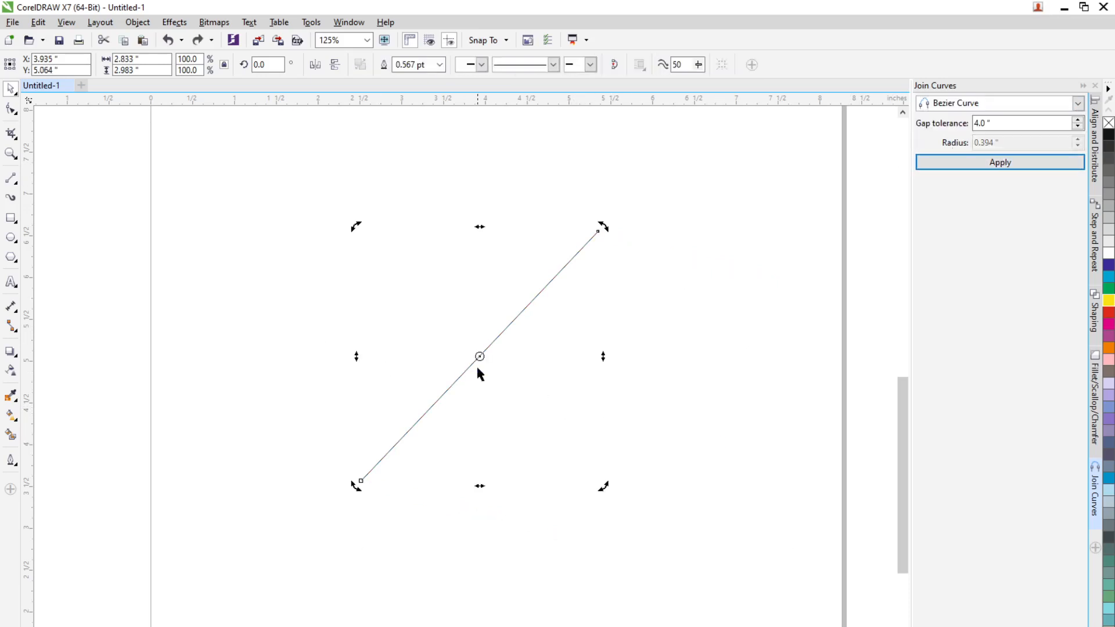
pyautogui.click(480, 356)
pyautogui.moveTo(481, 356); pyautogui.dragTo(633, 433)
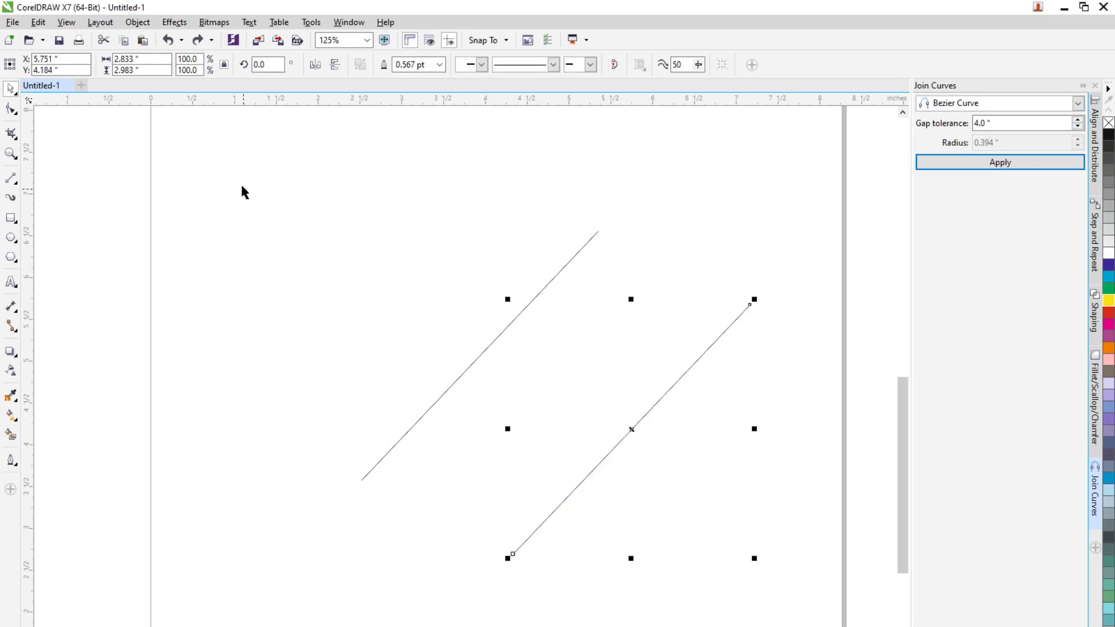
# Select both parallel lines and join their ends with Bezier curves at the 4-inch gap tolerance.
pyautogui.moveTo(241, 183); pyautogui.dragTo(774, 592)
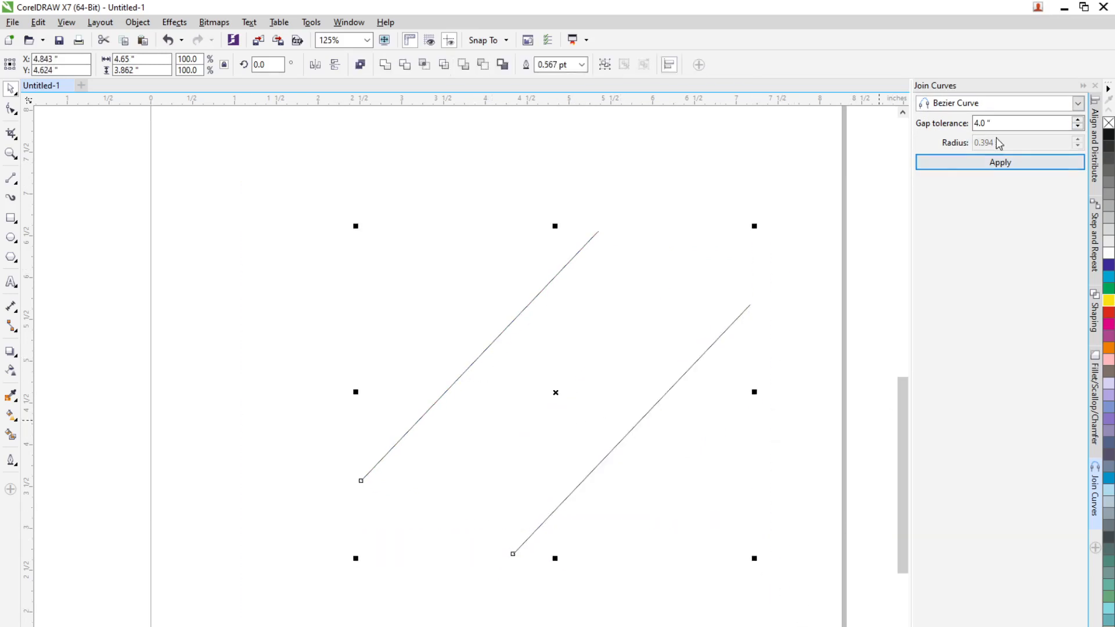
pyautogui.click(1006, 163)
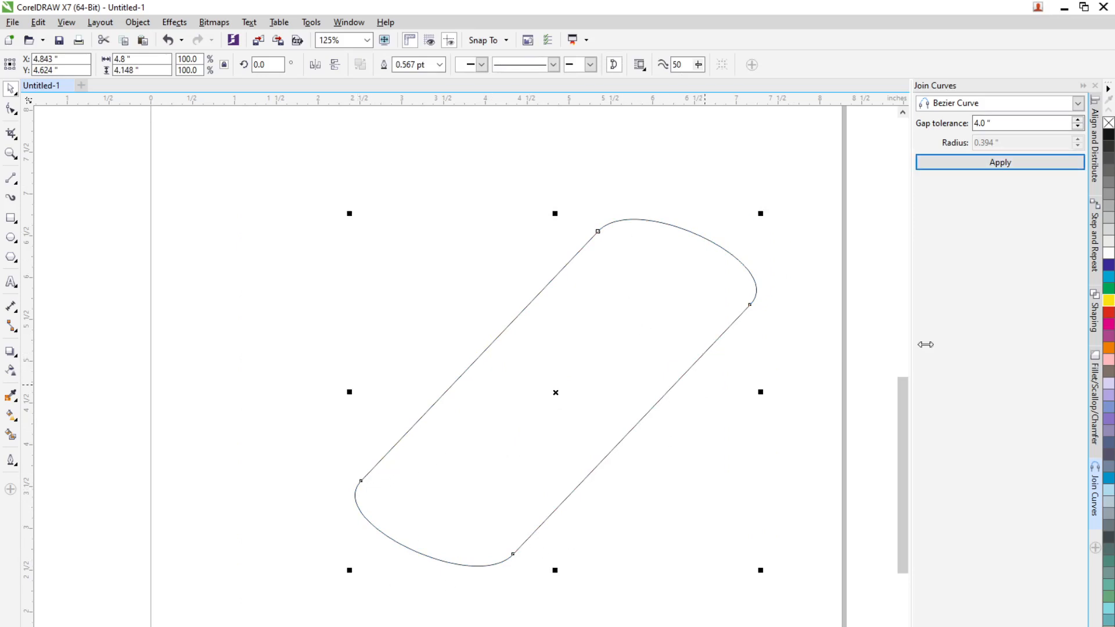
# Reshape the closed shape's upper-right end with the Shape tool, pulling both control handles outward into a fuller, rounder curve.
pyautogui.click(1032, 108)
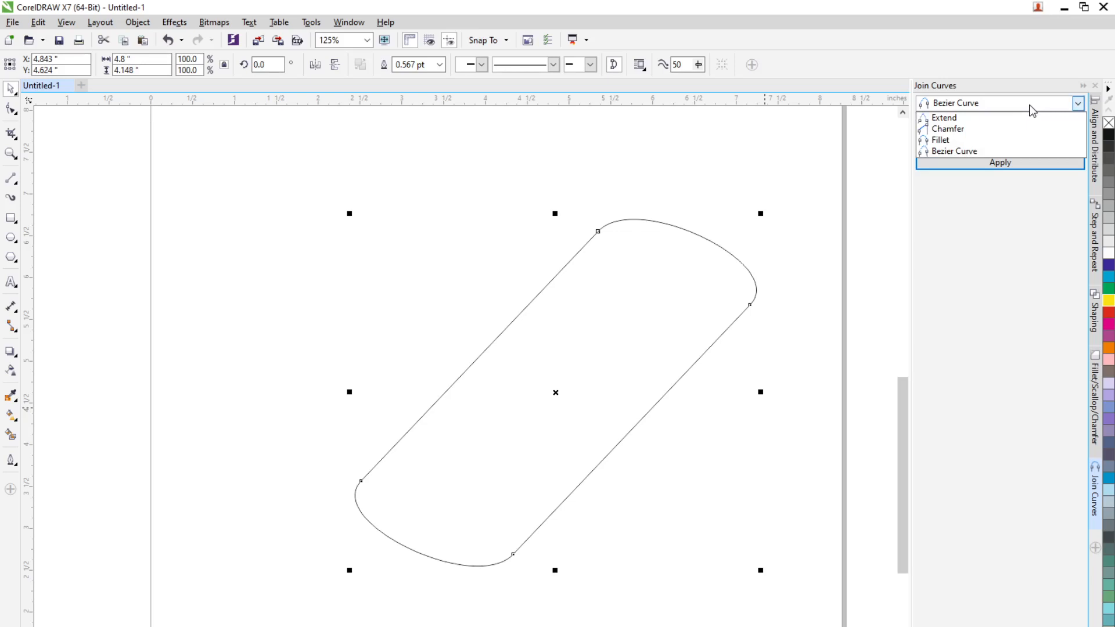
pyautogui.click(11, 108)
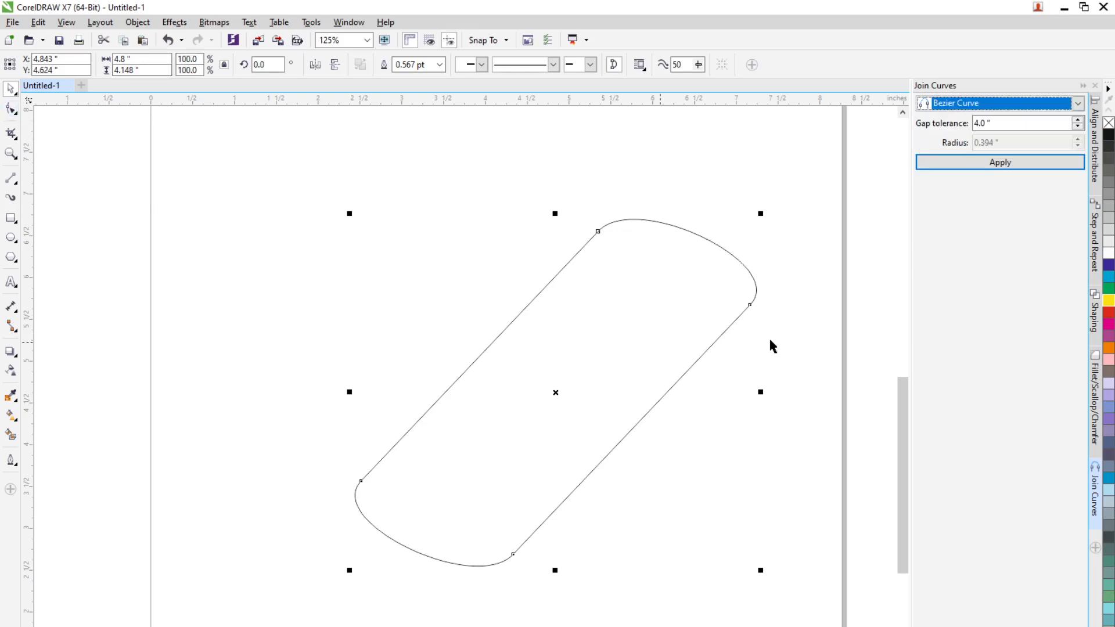
pyautogui.click(750, 303)
pyautogui.click(18, 116)
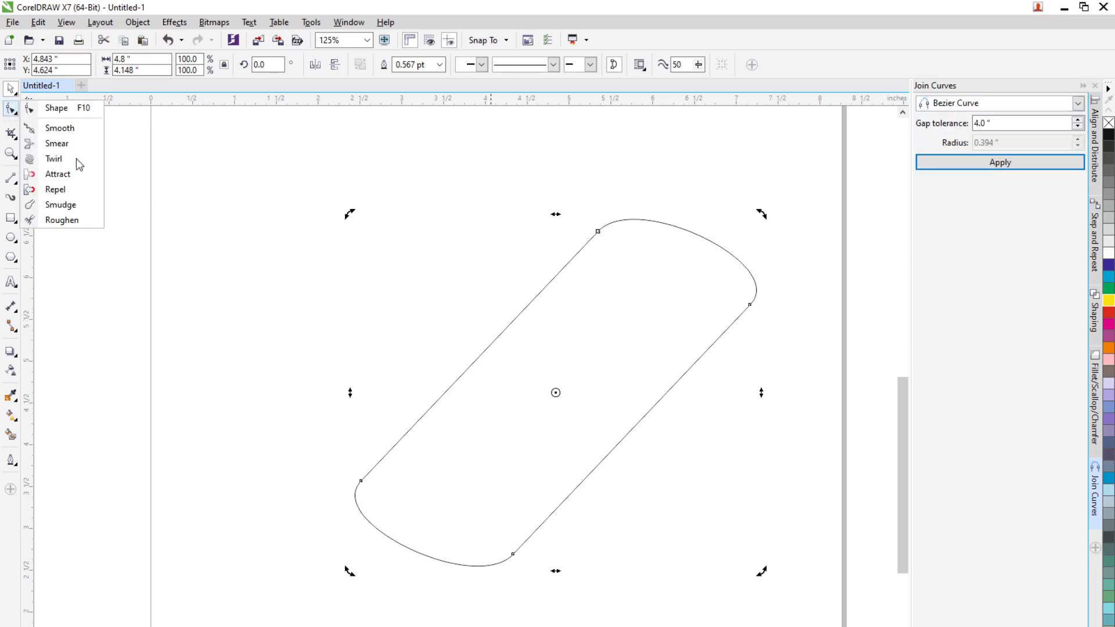
pyautogui.click(57, 108)
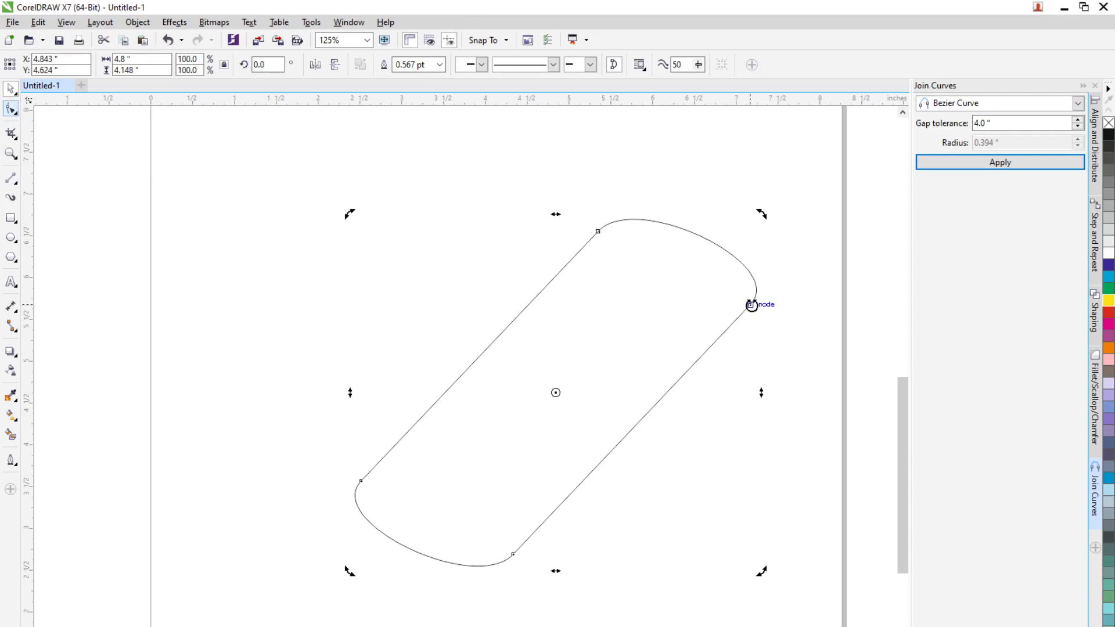
pyautogui.click(752, 305)
pyautogui.click(11, 109)
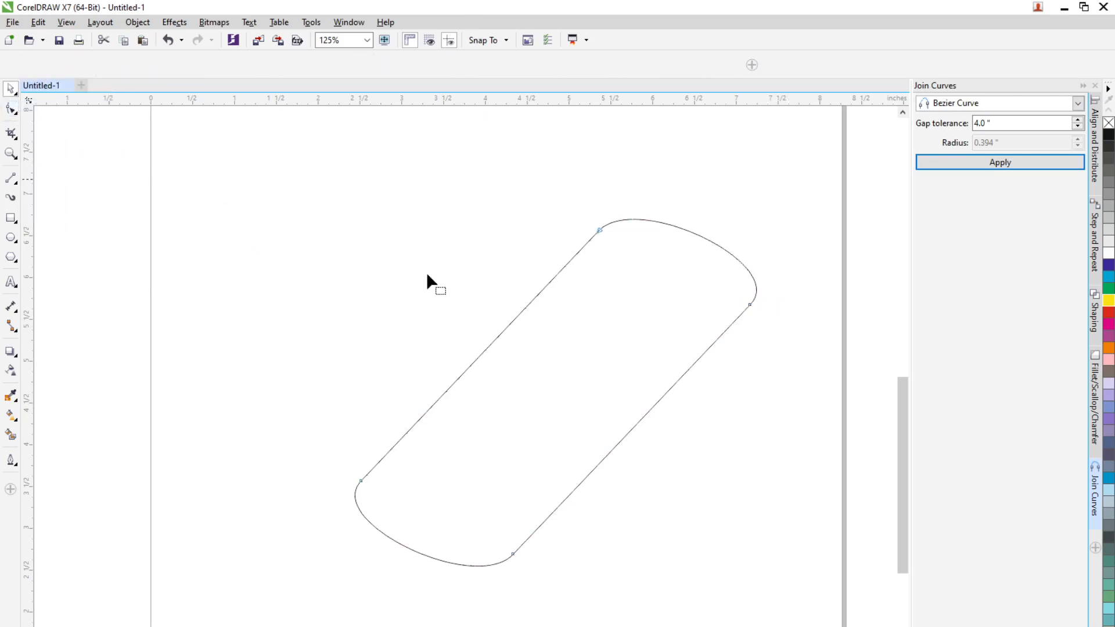
pyautogui.click(750, 305)
pyautogui.moveTo(788, 266); pyautogui.dragTo(816, 196)
pyautogui.moveTo(637, 188); pyautogui.dragTo(685, 137)
pyautogui.click(682, 413)
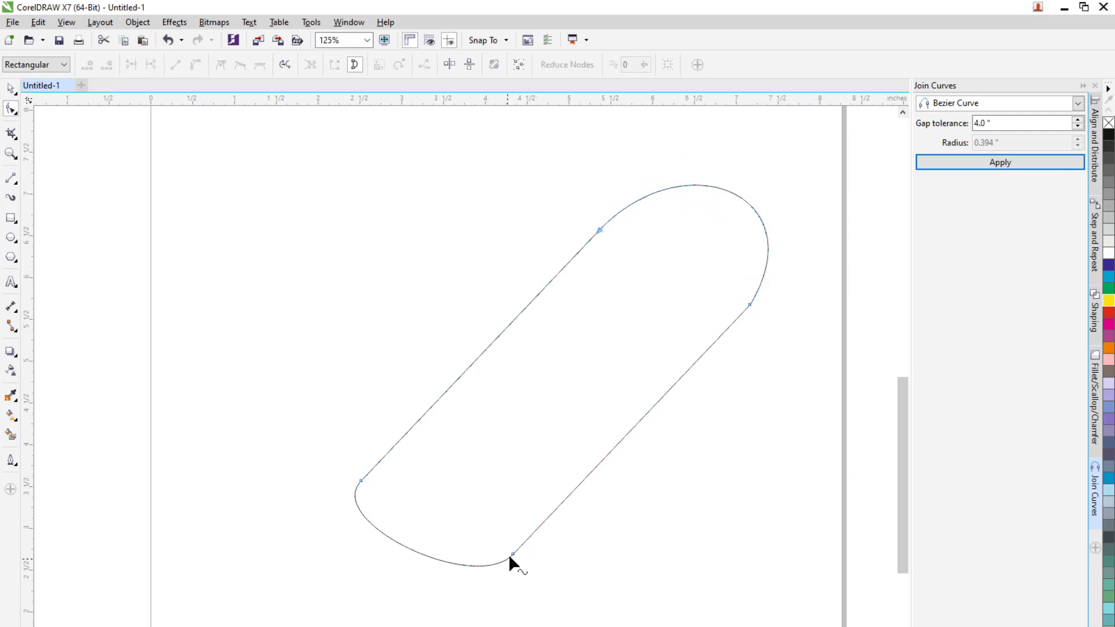
# Pull the control handles of the lower-left end outward to round it like the opposite end, and deselect the shape.
pyautogui.click(512, 555)
pyautogui.moveTo(475, 595); pyautogui.dragTo(443, 625)
pyautogui.moveTo(321, 518); pyautogui.dragTo(289, 570)
pyautogui.click(549, 571)
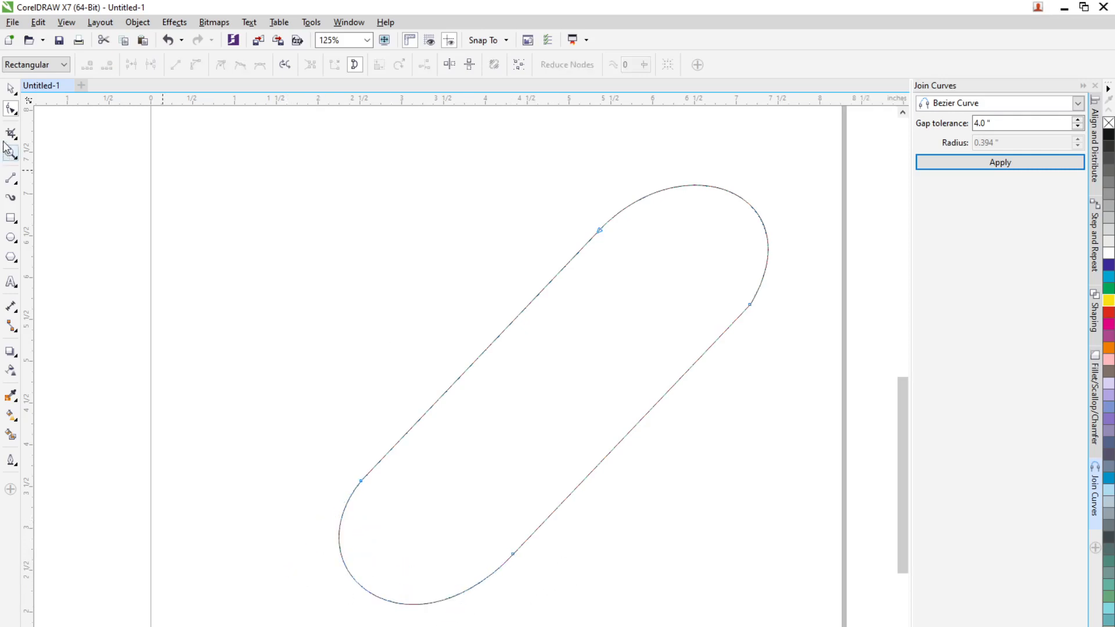
pyautogui.click(11, 90)
pyautogui.click(401, 334)
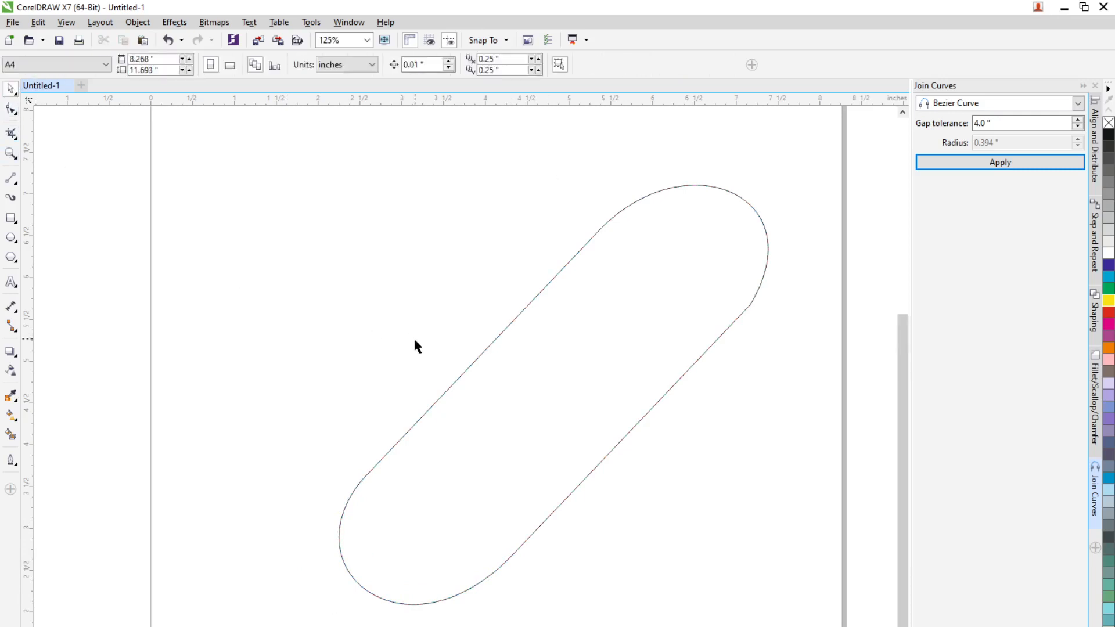
# Select everything on the page and delete it.
pyautogui.scroll(-5, 407, 340)
pyautogui.hotkey('ctrl', 'a')
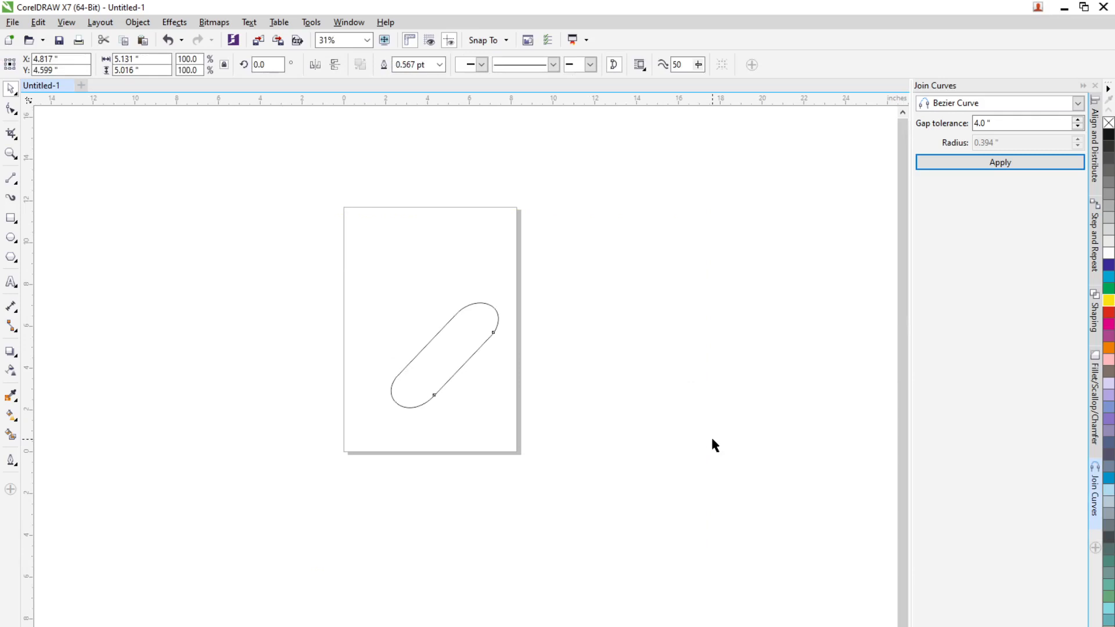
pyautogui.press('Delete')
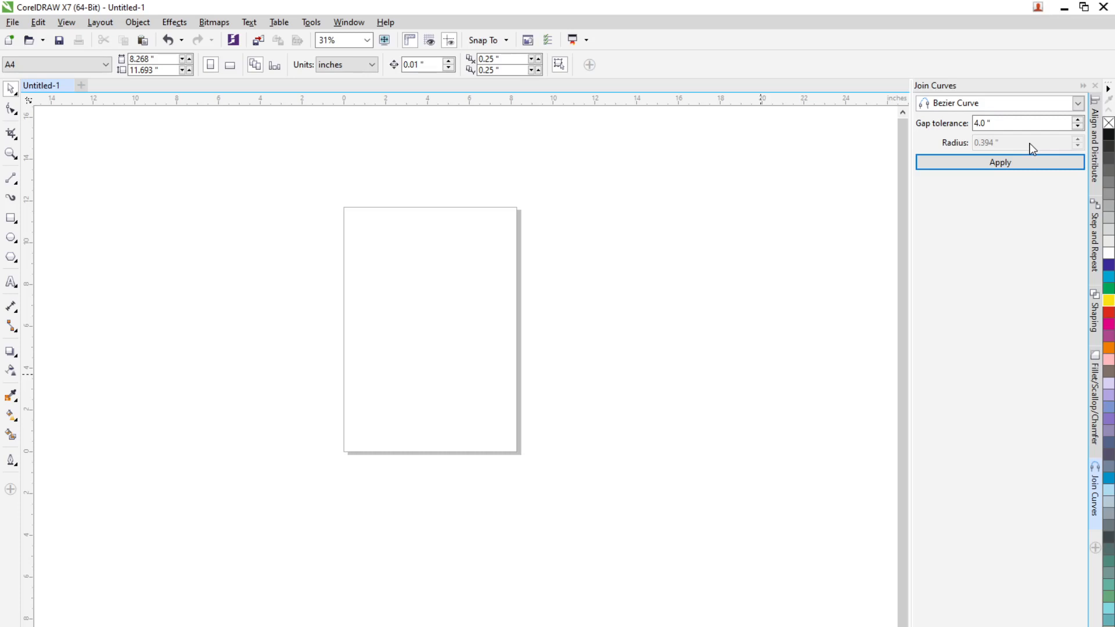
# Turn off the Align and Distribute, Step and Repeat, Shaping, Fillet/Scallop/Chamfer and Join Curves dockers.
pyautogui.click(1096, 548)
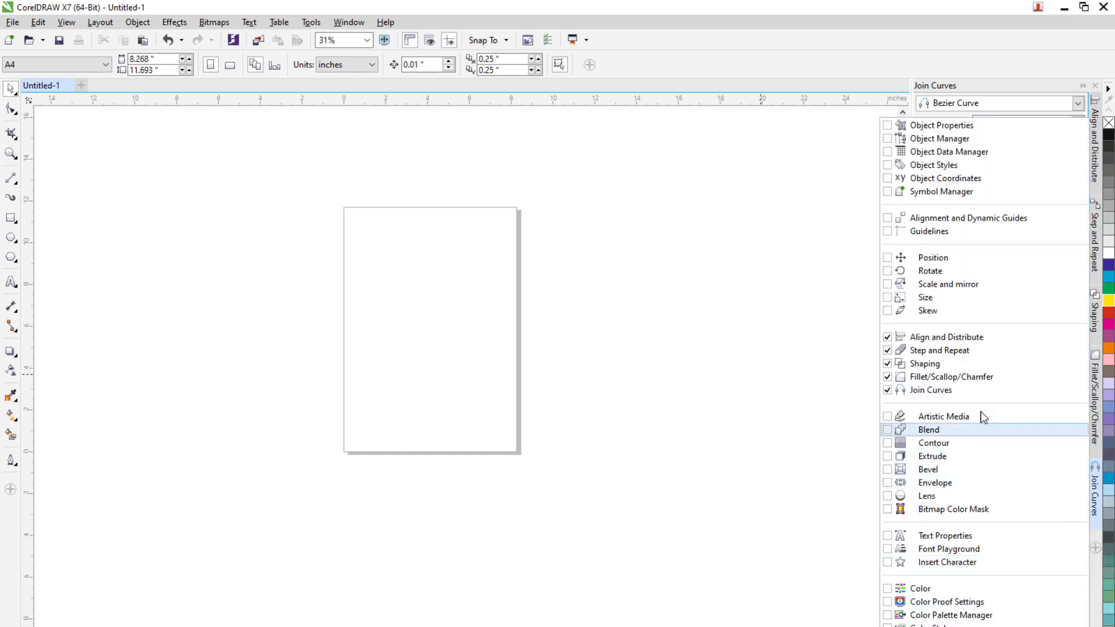
pyautogui.click(890, 338)
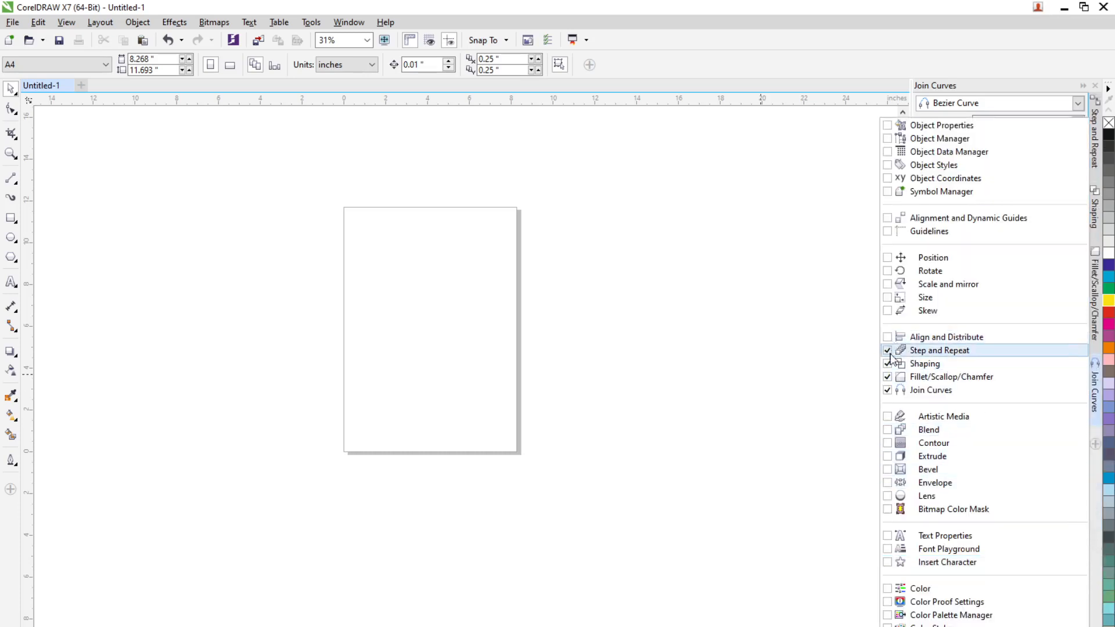
pyautogui.click(889, 350)
pyautogui.click(888, 364)
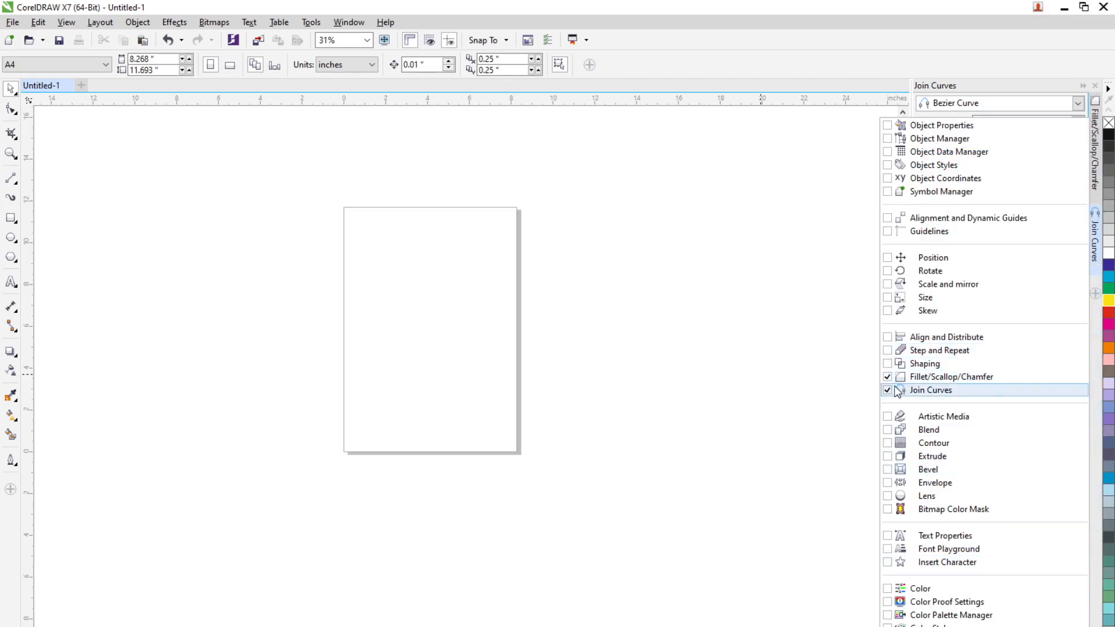
pyautogui.click(888, 379)
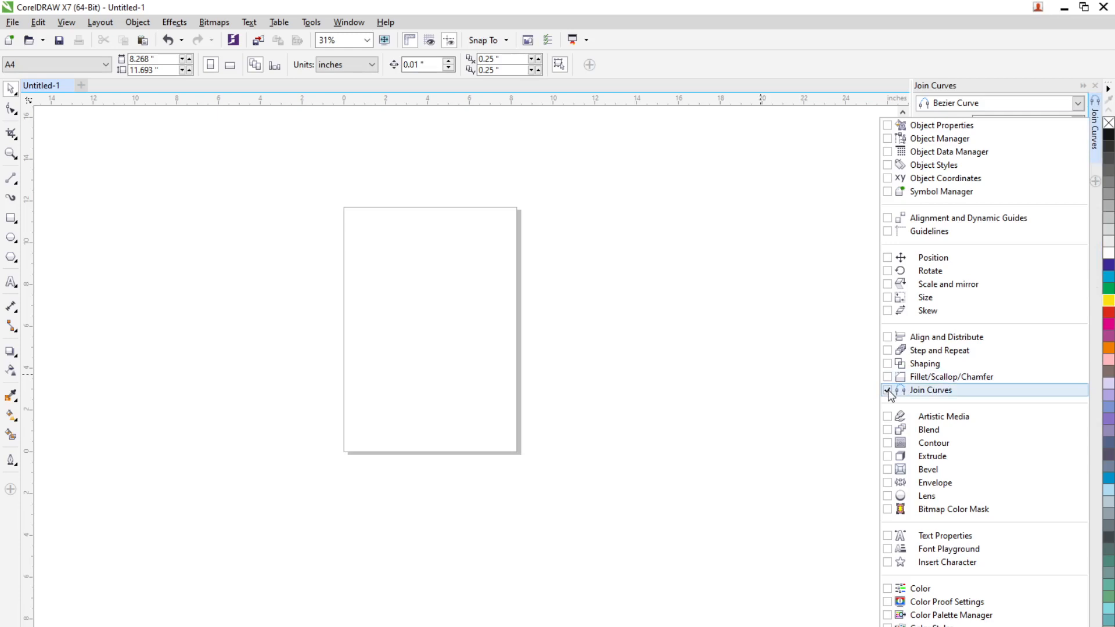
pyautogui.click(889, 391)
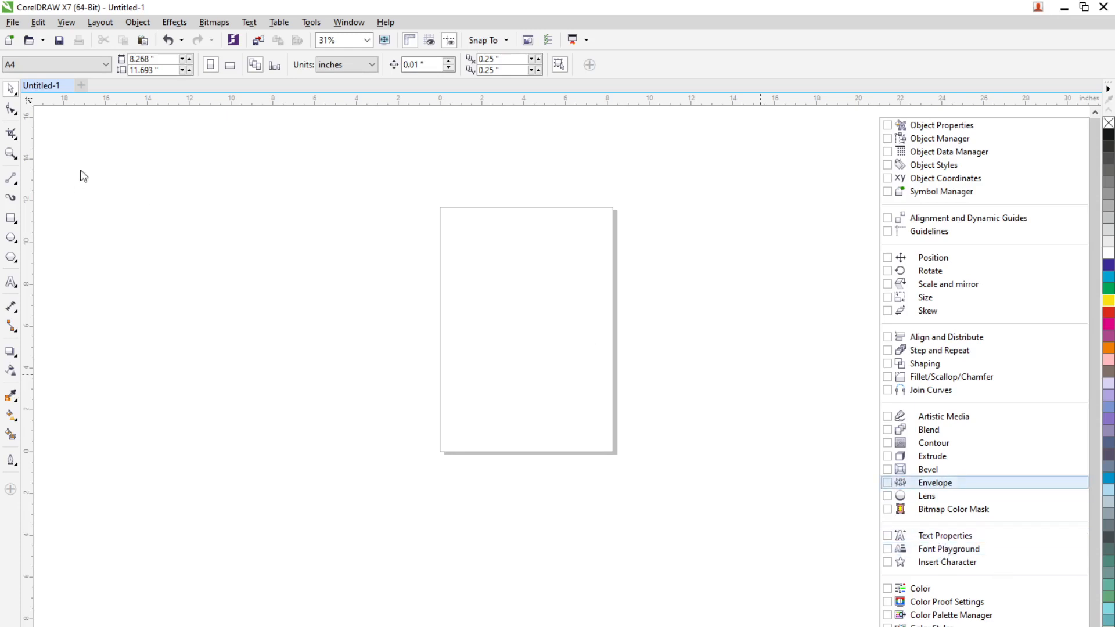
# Close the Untitled-1 document without saving its changes.
pyautogui.click(76, 113)
pyautogui.click(68, 86)
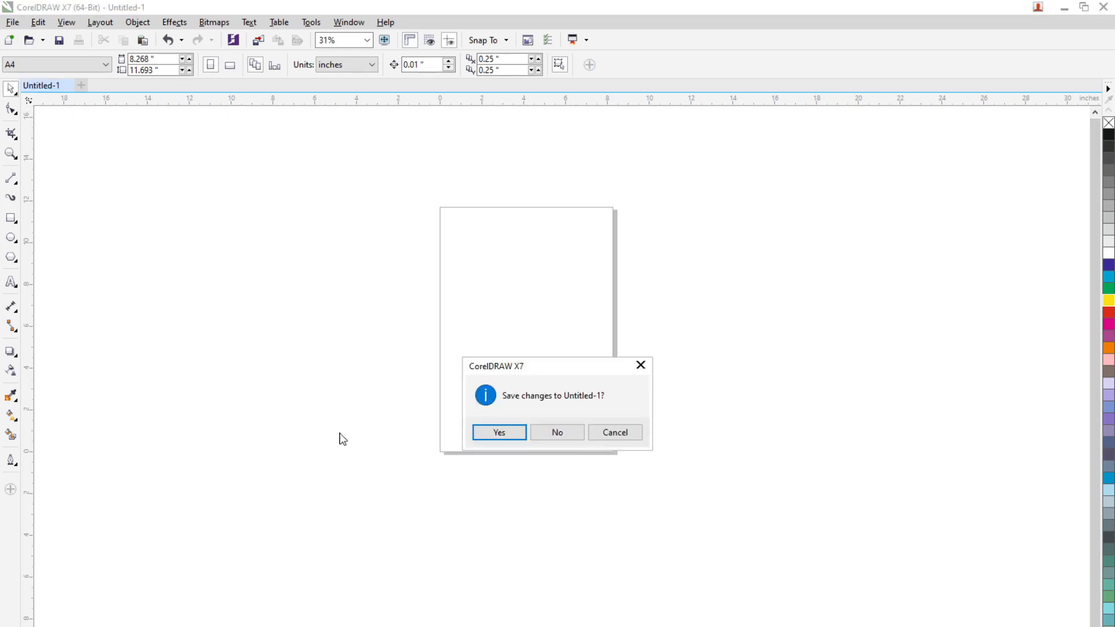
pyautogui.click(559, 435)
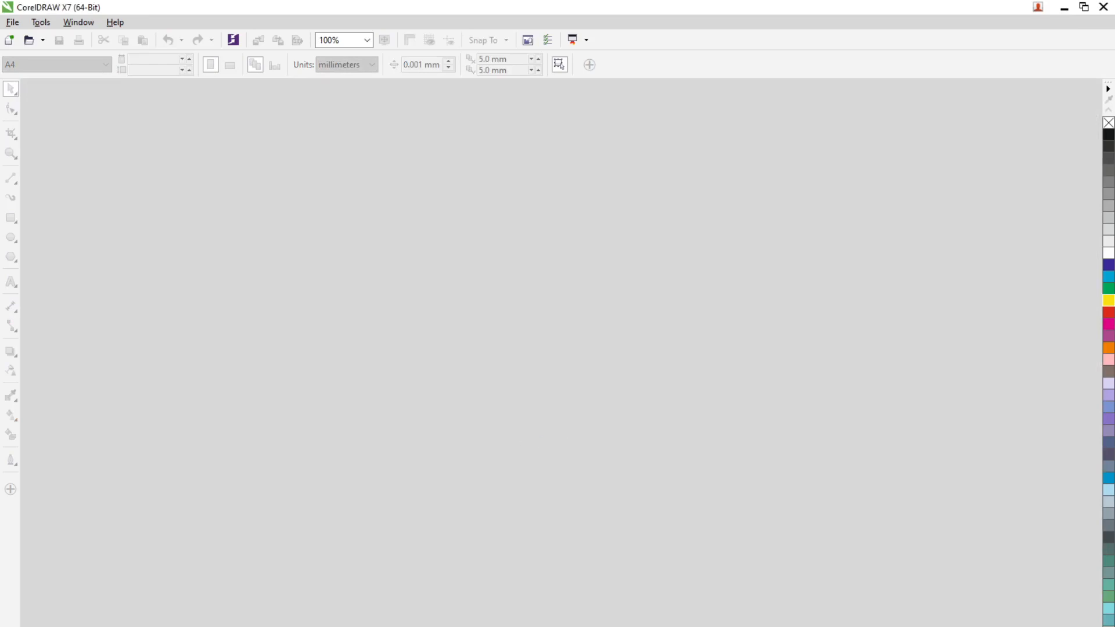
pyautogui.hotkey('alt', 'Tab')
pyautogui.hotkey('alt', 'Tab')
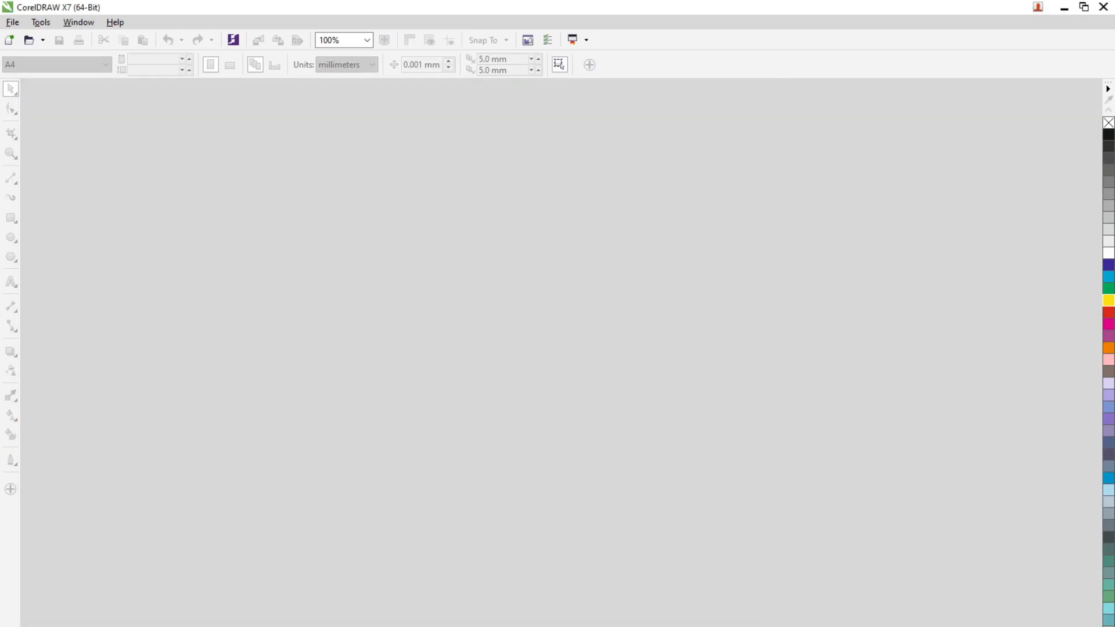